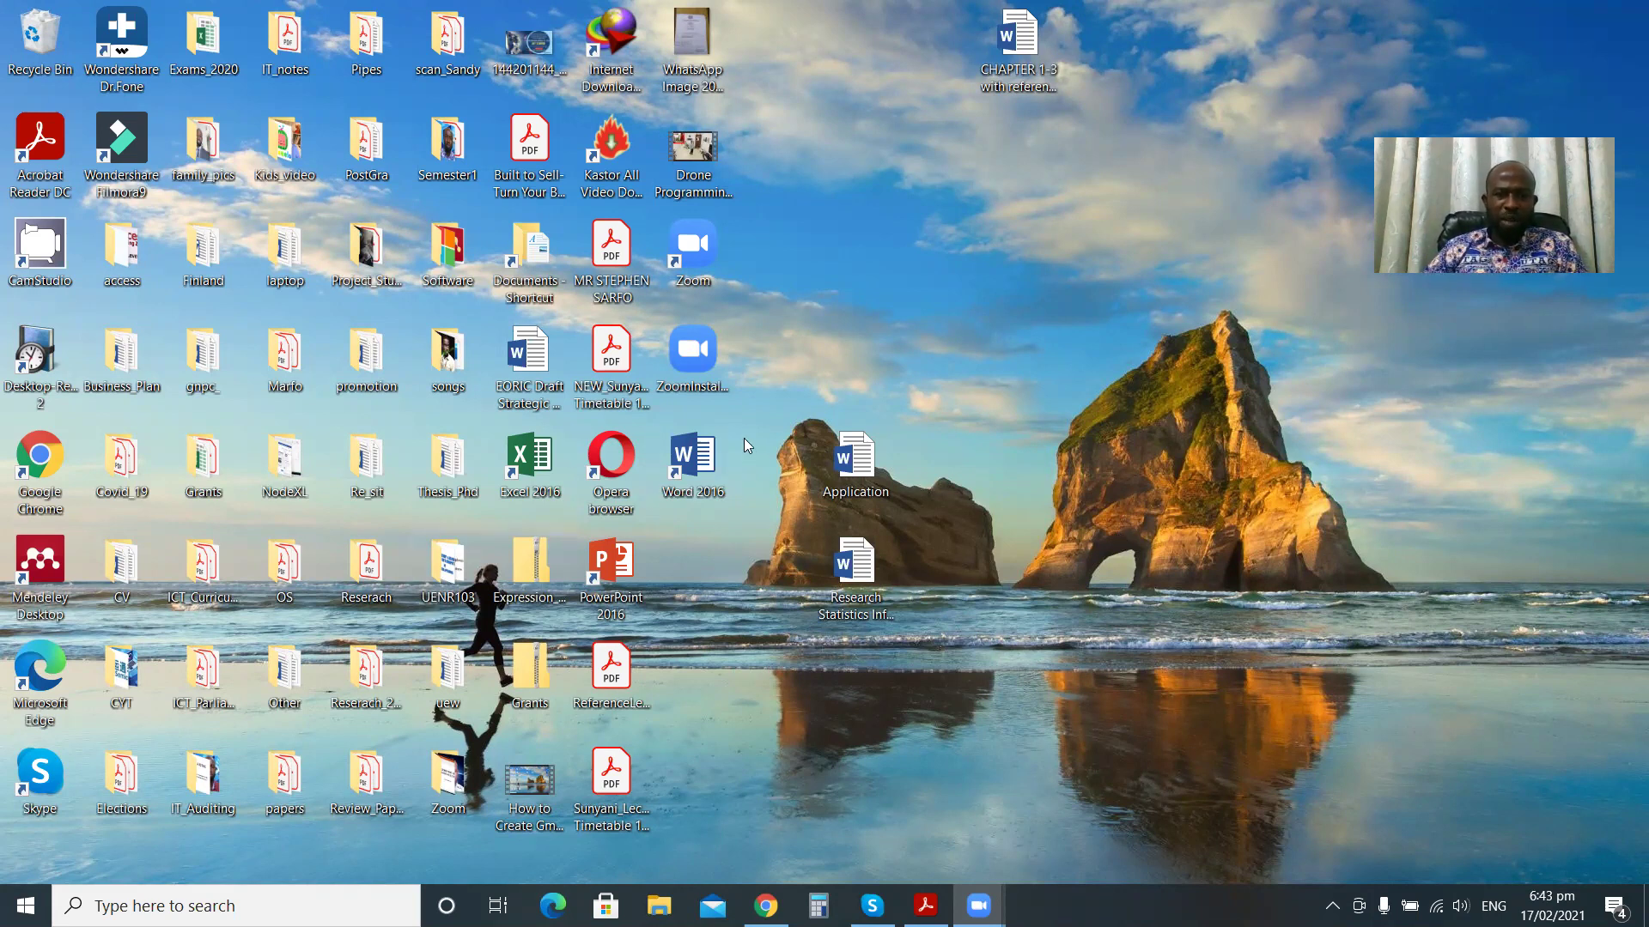
Browse the installed programs, including the Microsoft Office 2016 Tools, and launch Word 2016 from the Windows Start screen tiles.
{"action": "left_click_drag", "start_coordinate": [744, 414], "coordinate": [637, 513]}
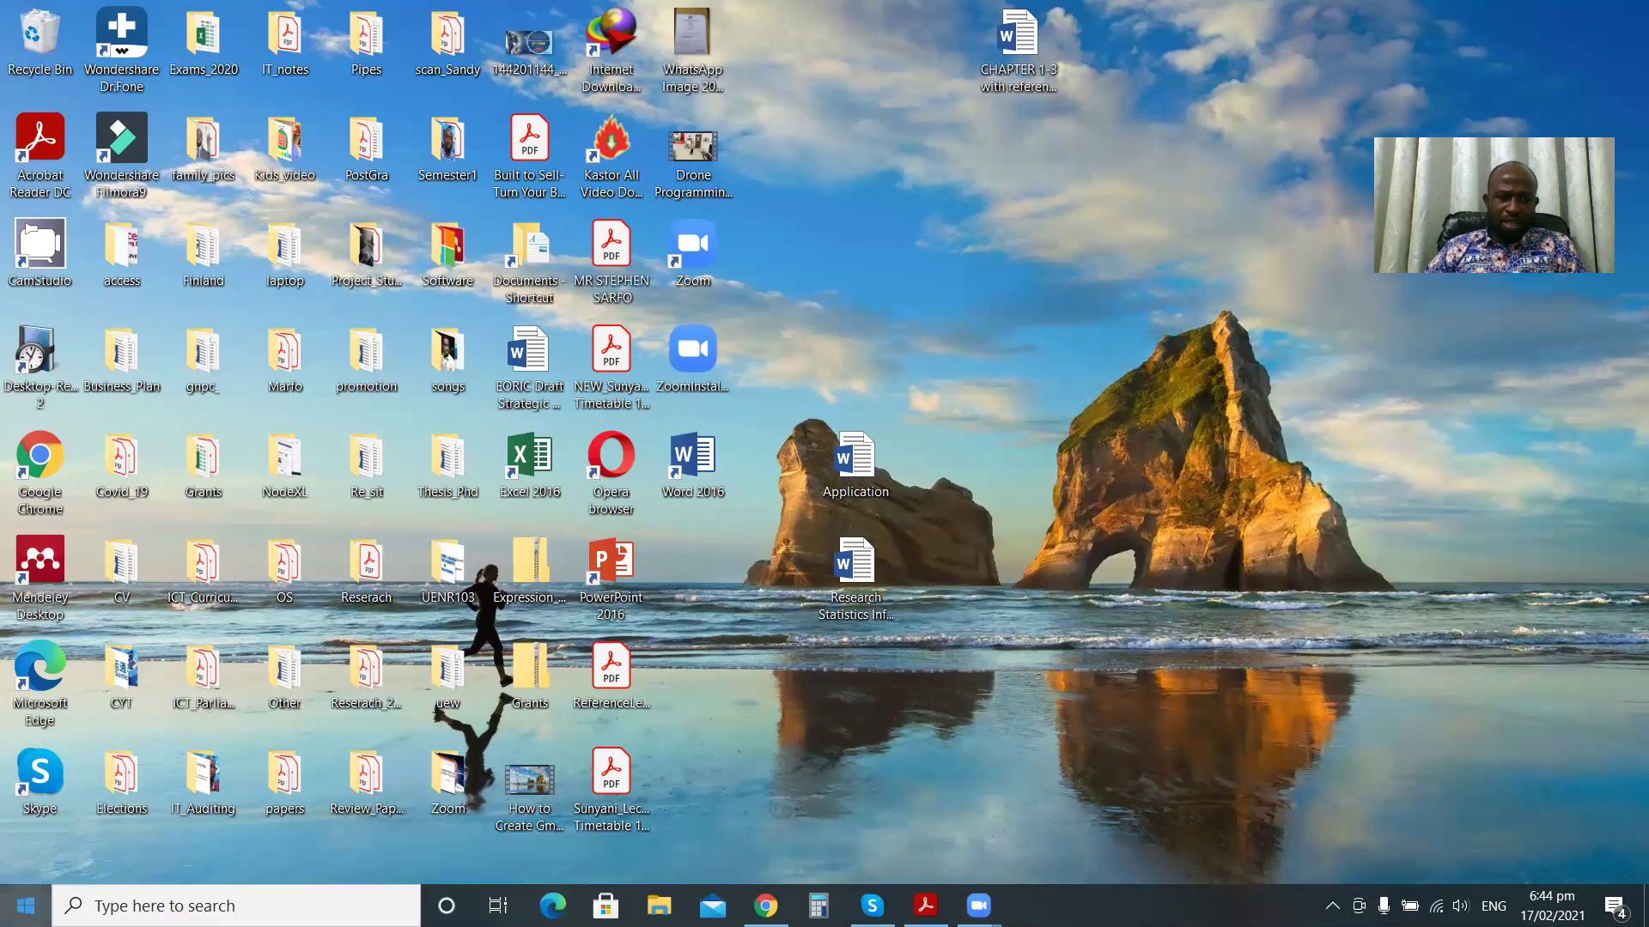
{"action": "left_click", "coordinate": [26, 906]}
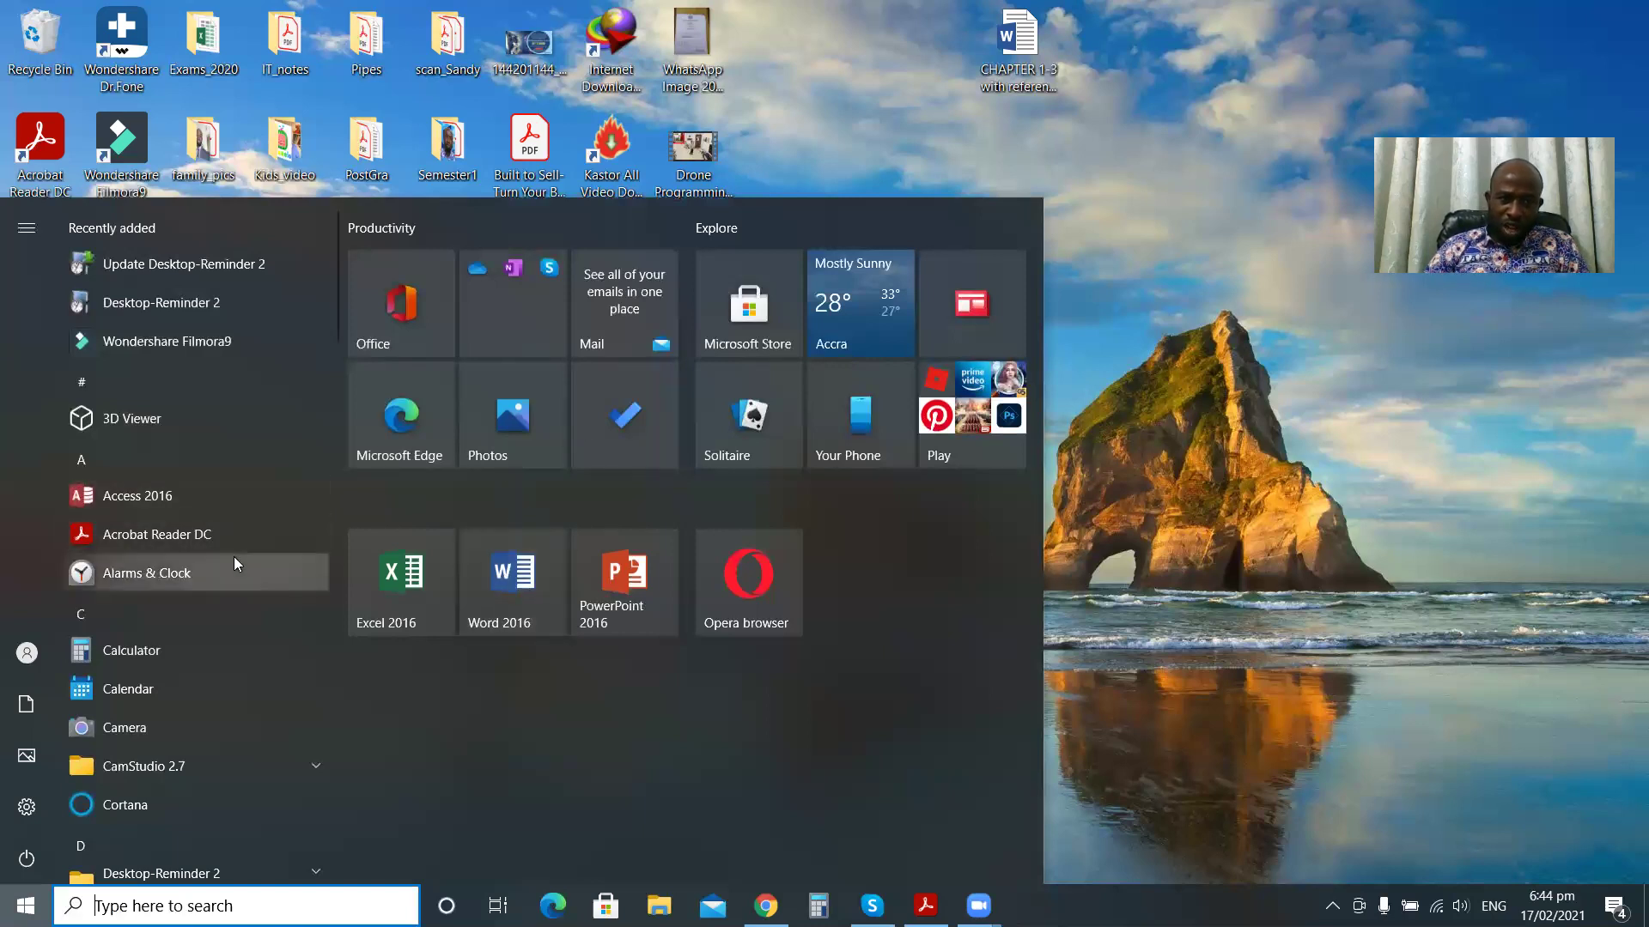
{"action": "scroll", "coordinate": [234, 557], "scroll_direction": "down", "scroll_amount": 6}
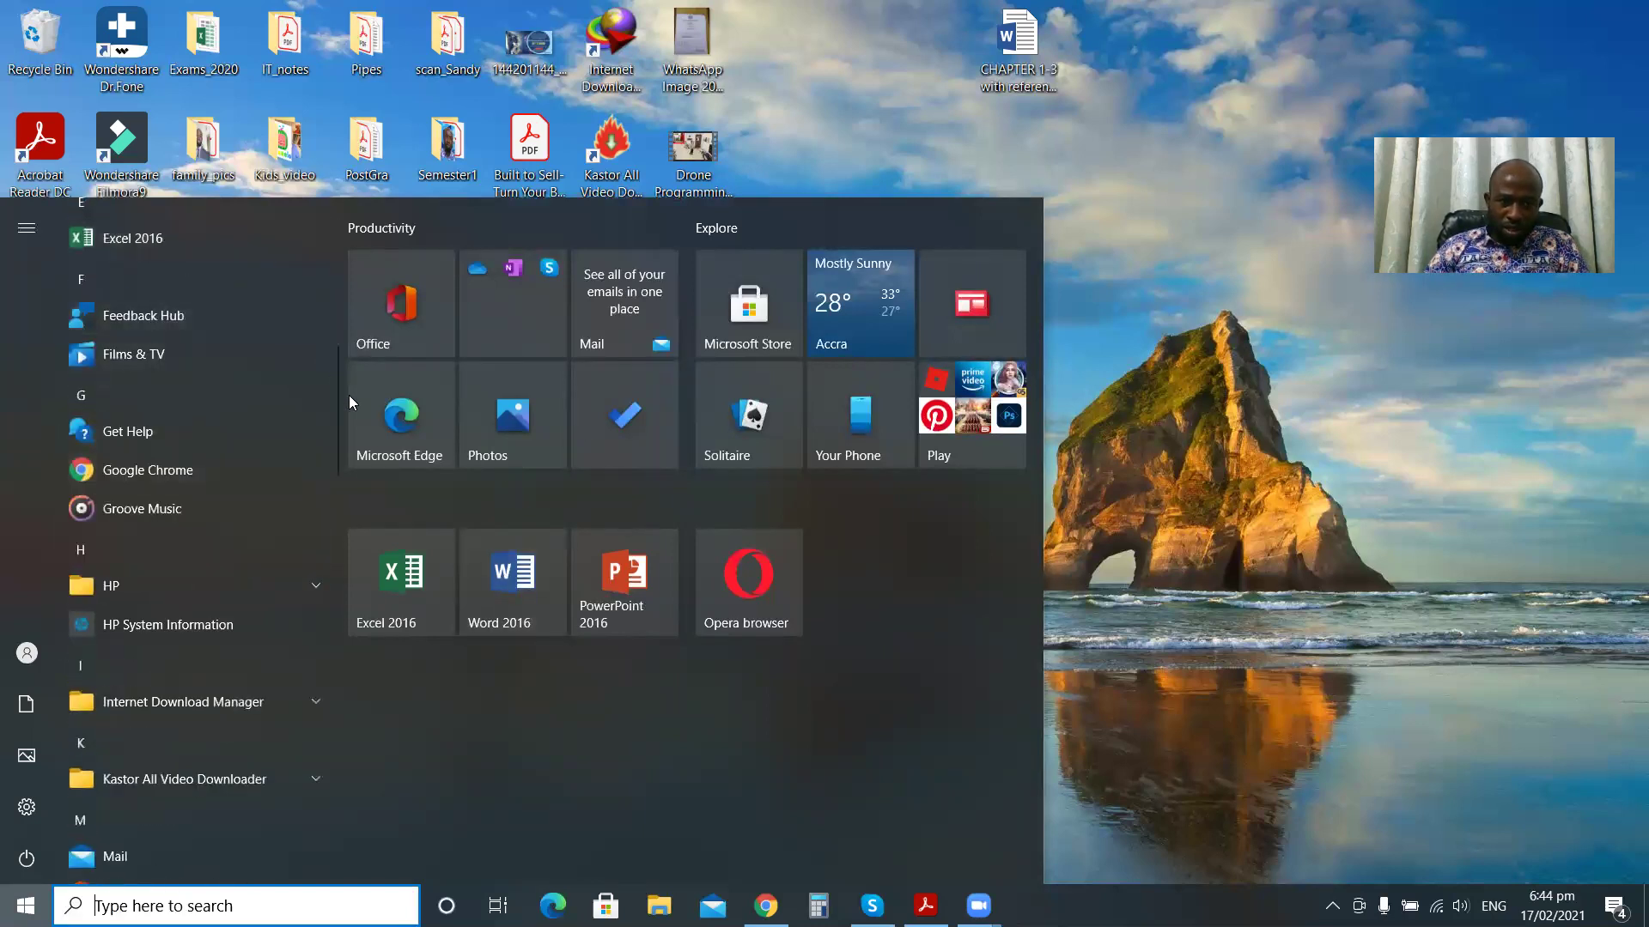
{"action": "mouse_move", "coordinate": [339, 398]}
{"action": "left_mouse_down"}
{"action": "mouse_move", "coordinate": [341, 802]}
{"action": "mouse_move", "coordinate": [337, 760]}
{"action": "mouse_move", "coordinate": [362, 723]}
{"action": "mouse_move", "coordinate": [348, 646]}
{"action": "mouse_move", "coordinate": [368, 523]}
{"action": "left_mouse_up"}
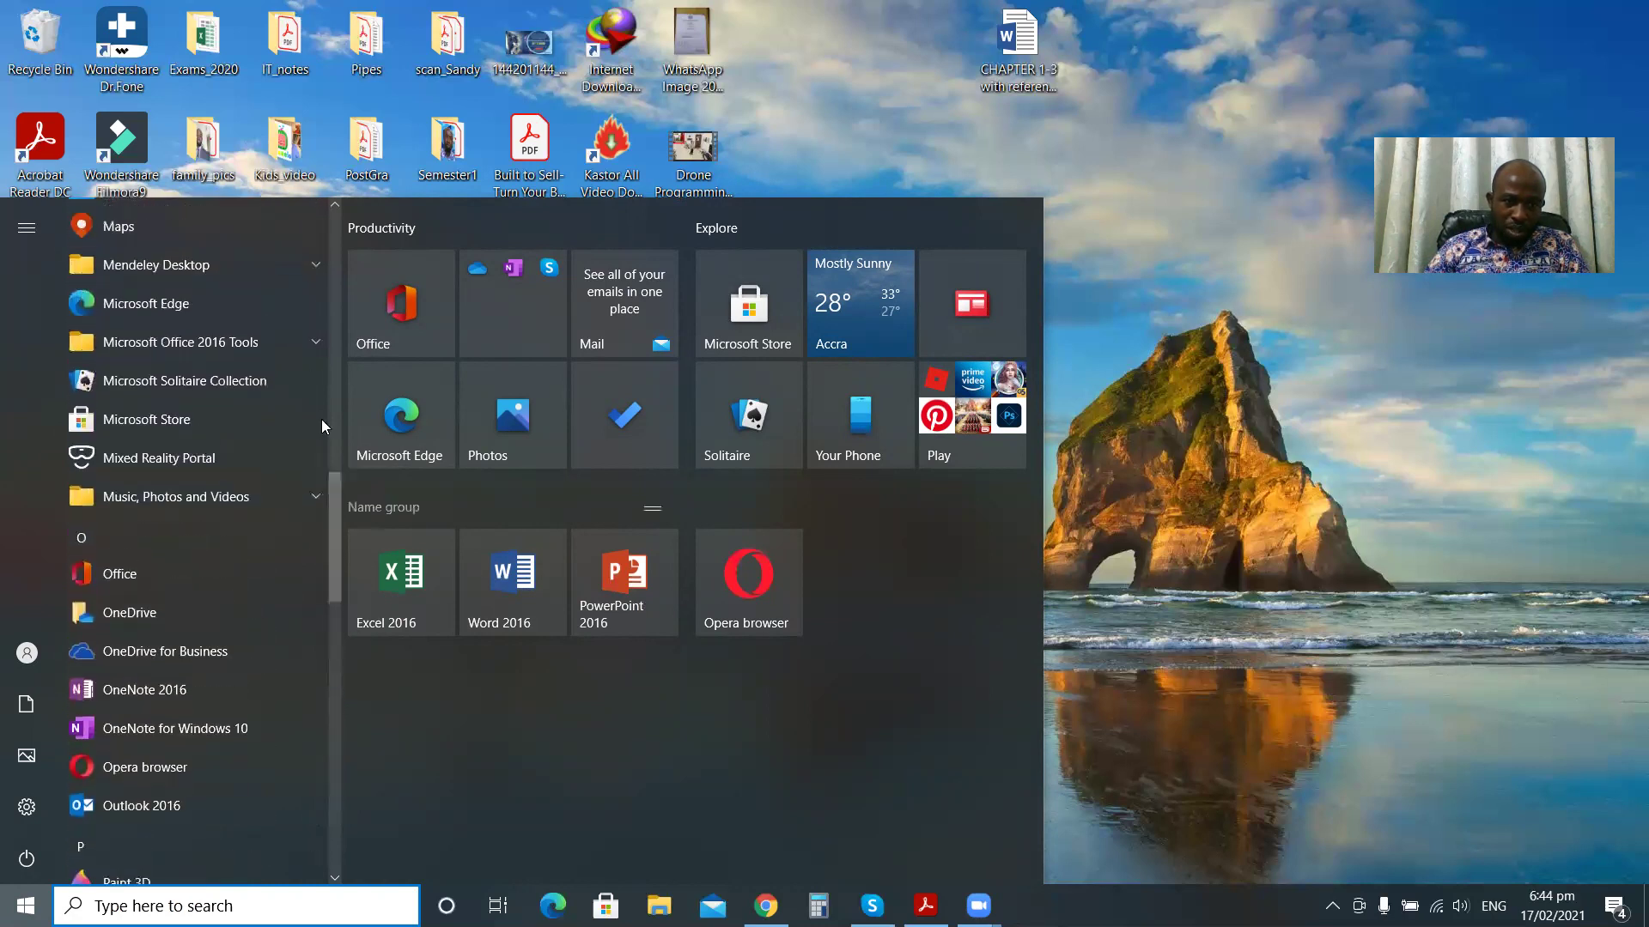
{"action": "left_click", "coordinate": [216, 352]}
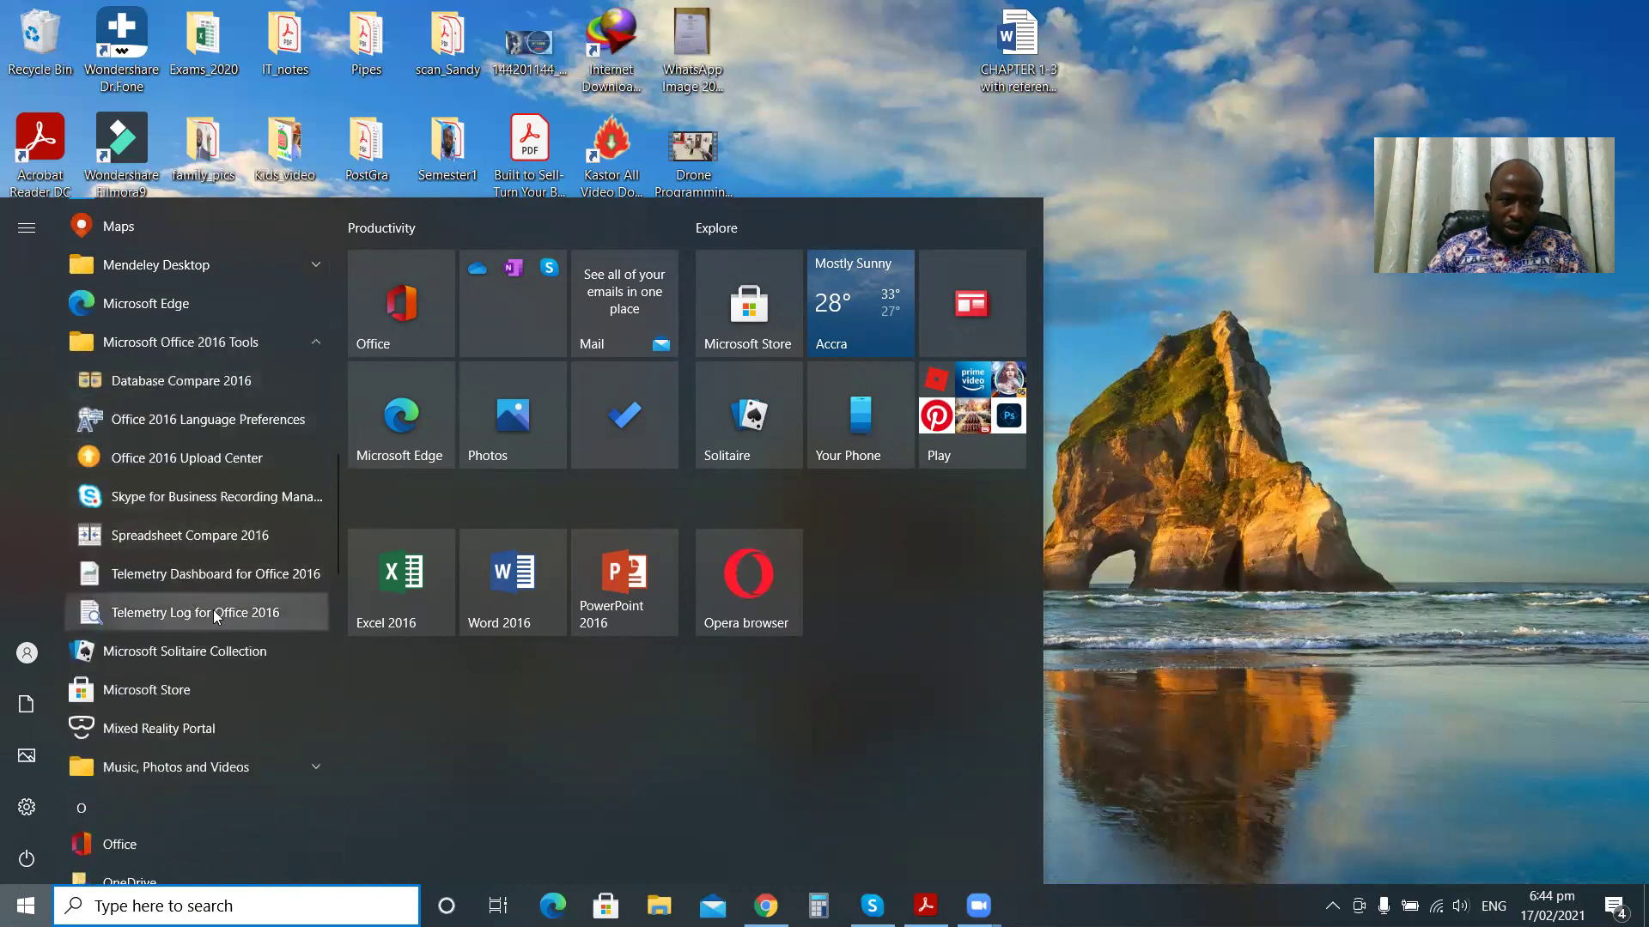
{"action": "scroll", "coordinate": [223, 537], "scroll_direction": "up", "scroll_amount": 1}
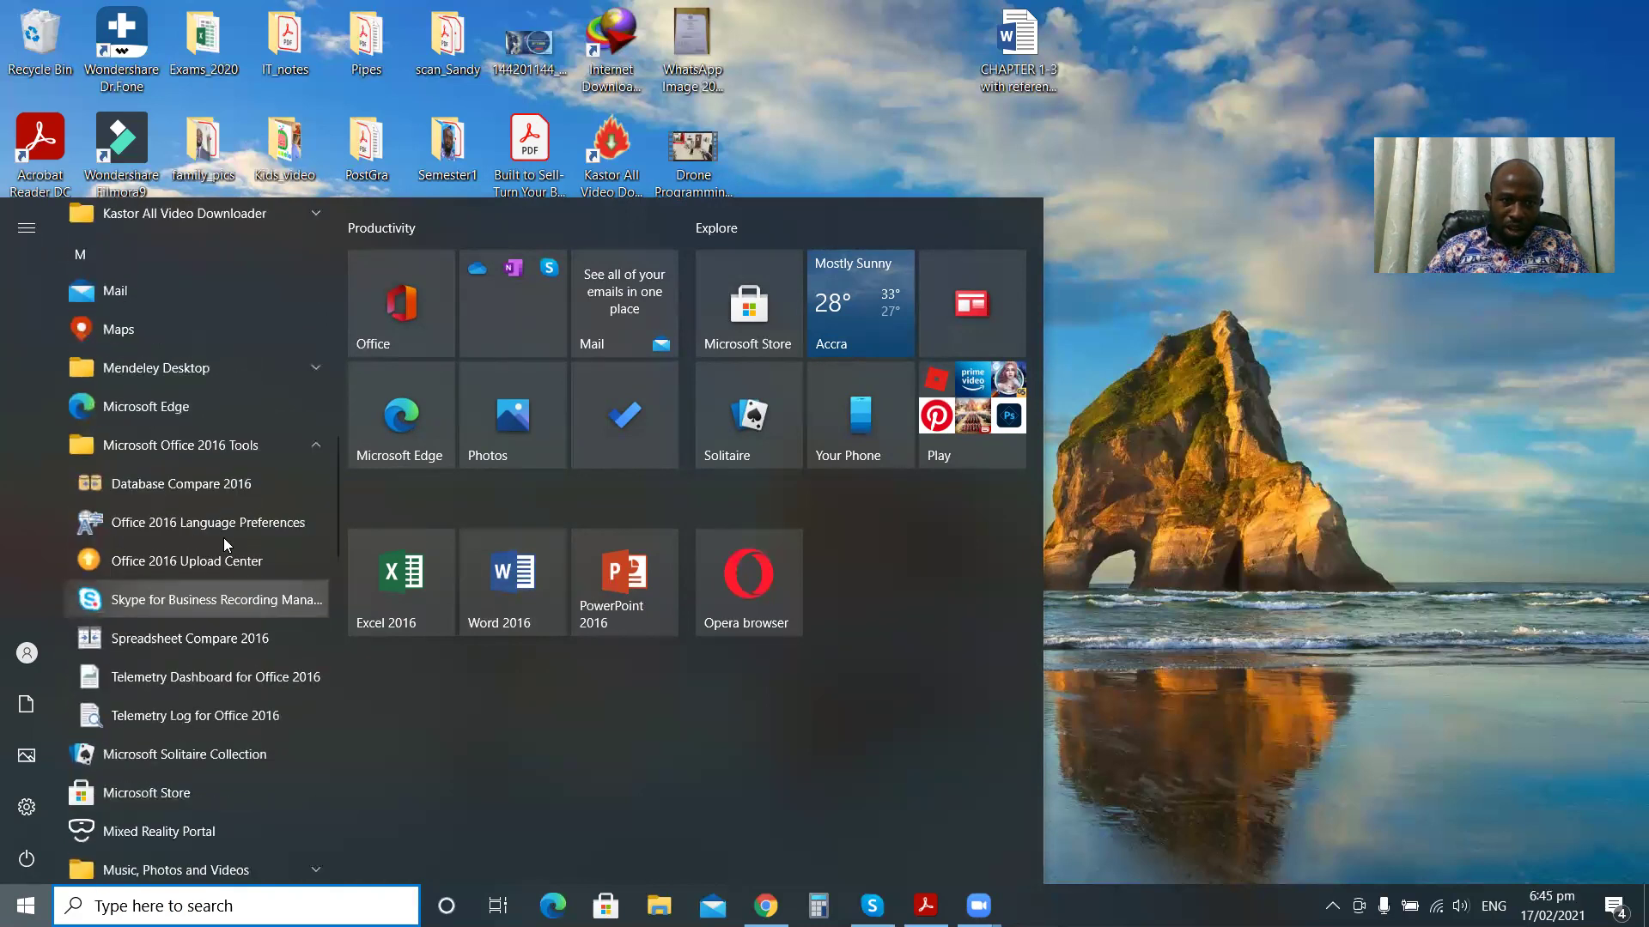
{"action": "scroll", "coordinate": [229, 503], "scroll_direction": "down", "scroll_amount": 1}
{"action": "scroll", "coordinate": [228, 503], "scroll_direction": "down", "scroll_amount": 4}
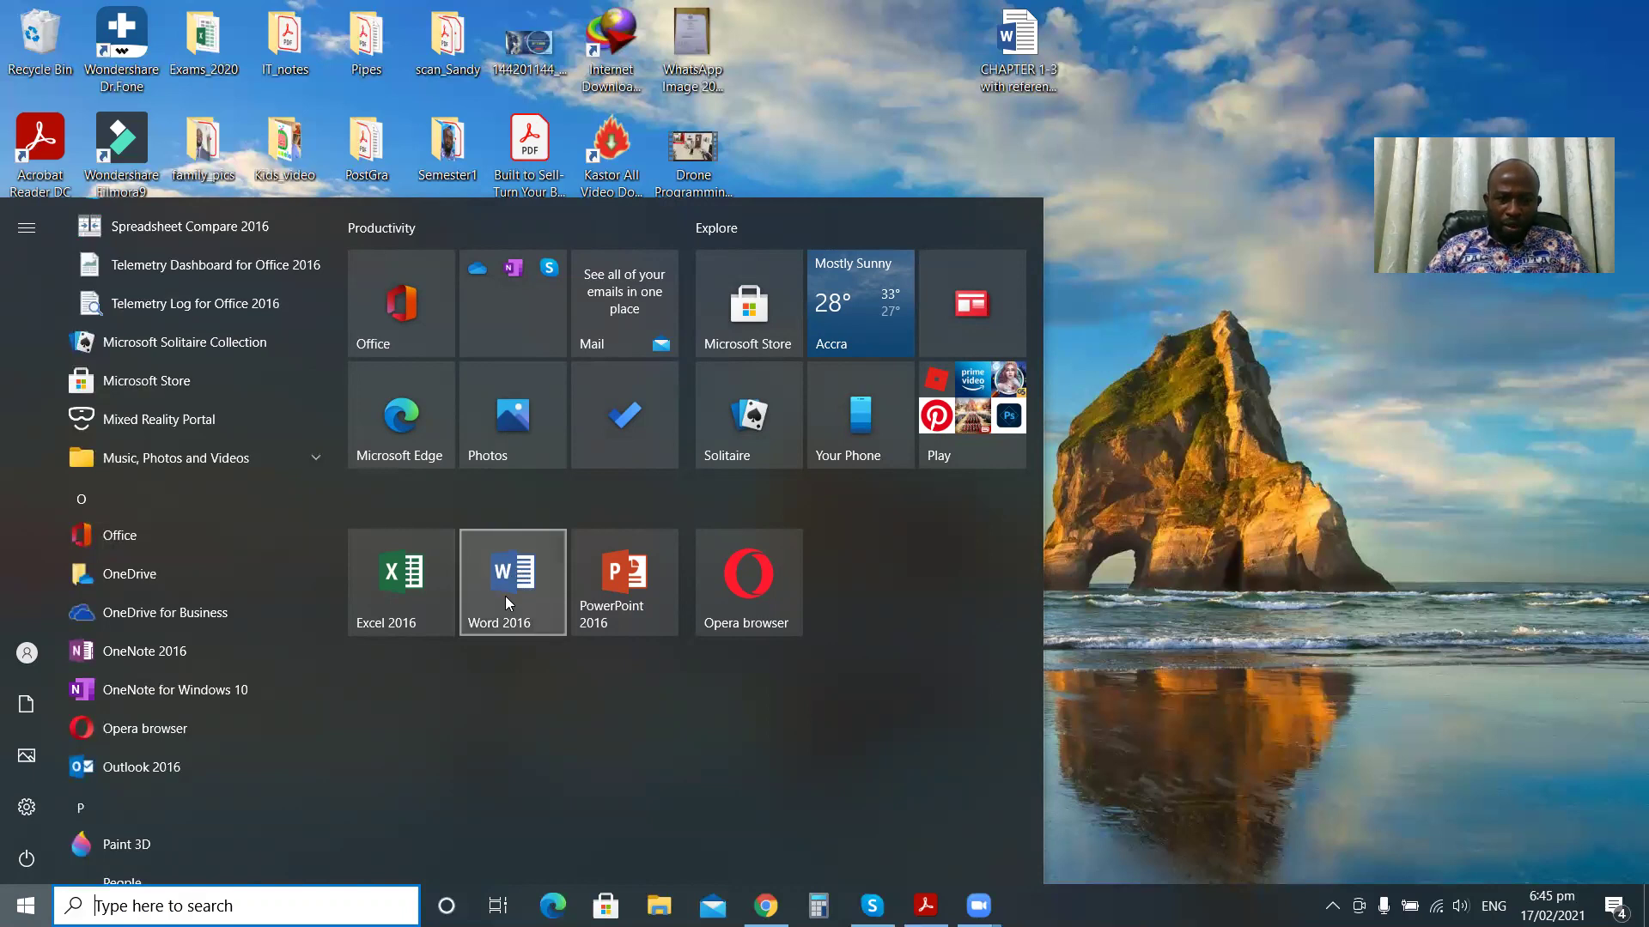
{"action": "left_click", "coordinate": [519, 574]}
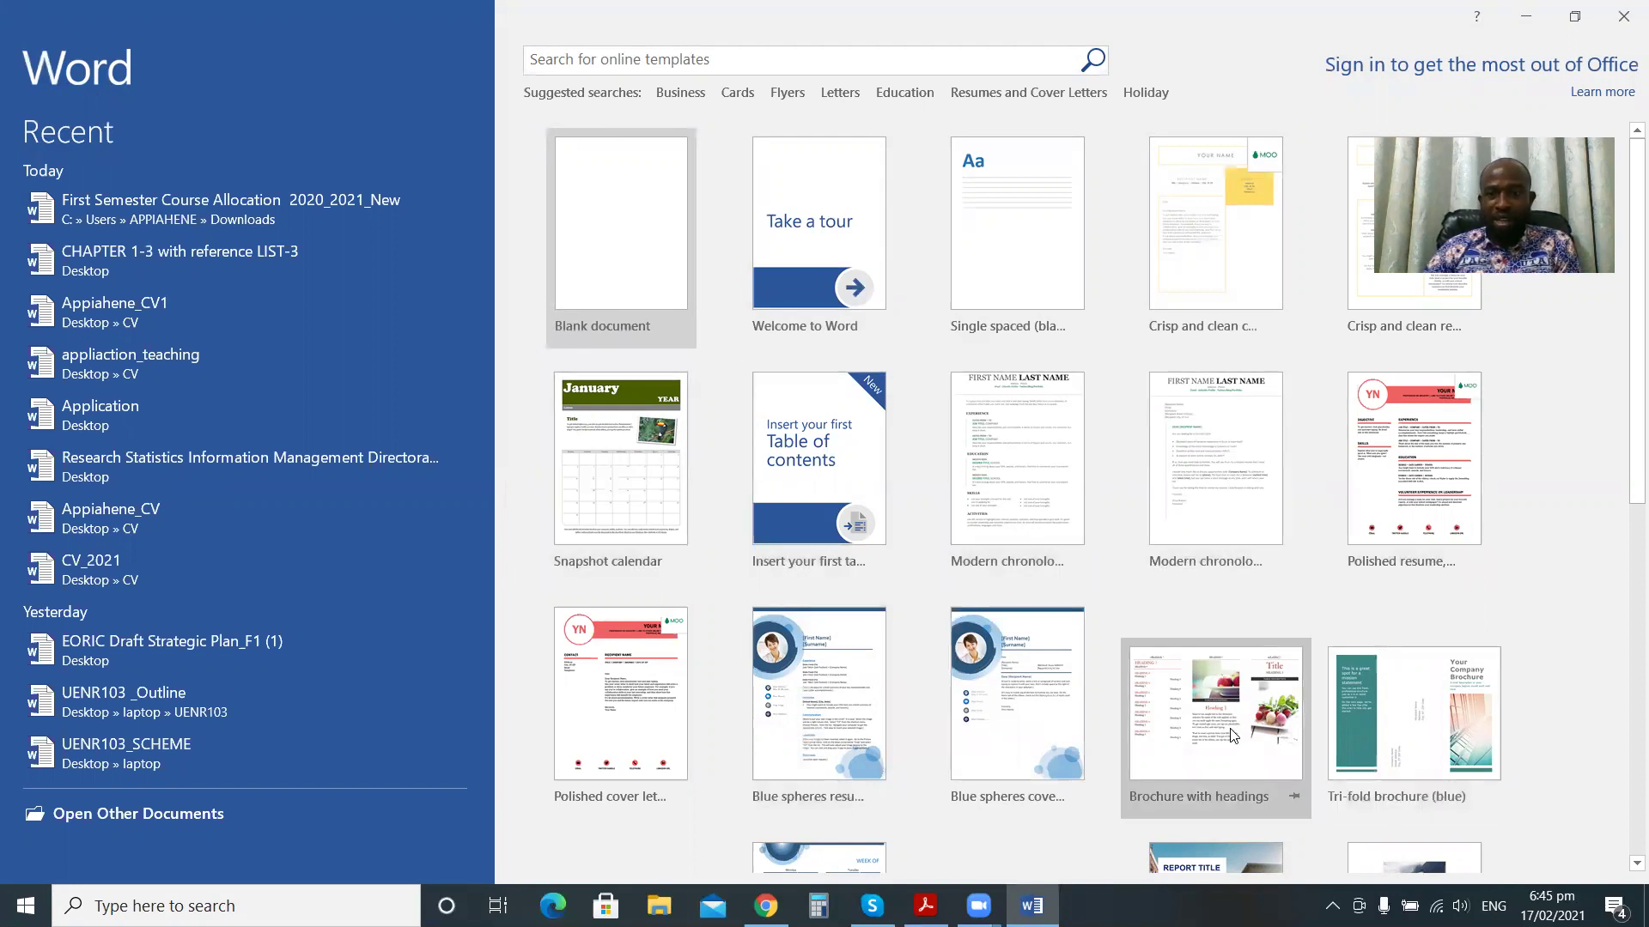
Browse the available document templates, create a blank document, and close Word.
{"action": "scroll", "coordinate": [1298, 692], "scroll_direction": "down", "scroll_amount": 3}
{"action": "scroll", "coordinate": [1295, 683], "scroll_direction": "down", "scroll_amount": 5}
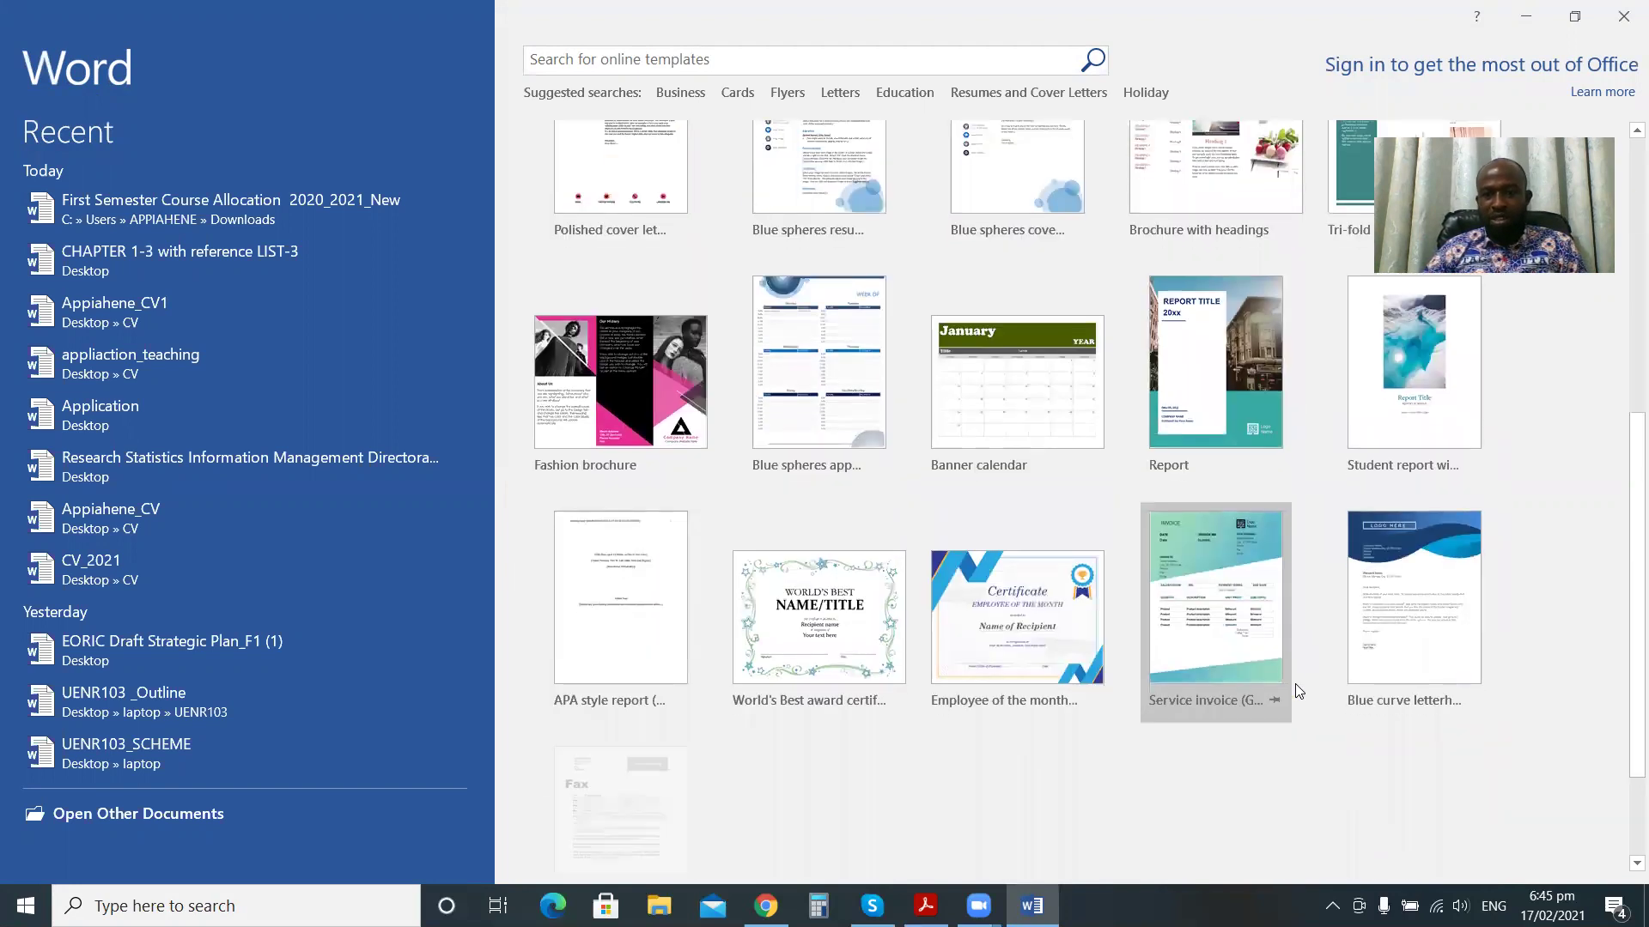
{"action": "scroll", "coordinate": [1295, 683], "scroll_direction": "up", "scroll_amount": 10}
{"action": "scroll", "coordinate": [1293, 684], "scroll_direction": "down", "scroll_amount": 8}
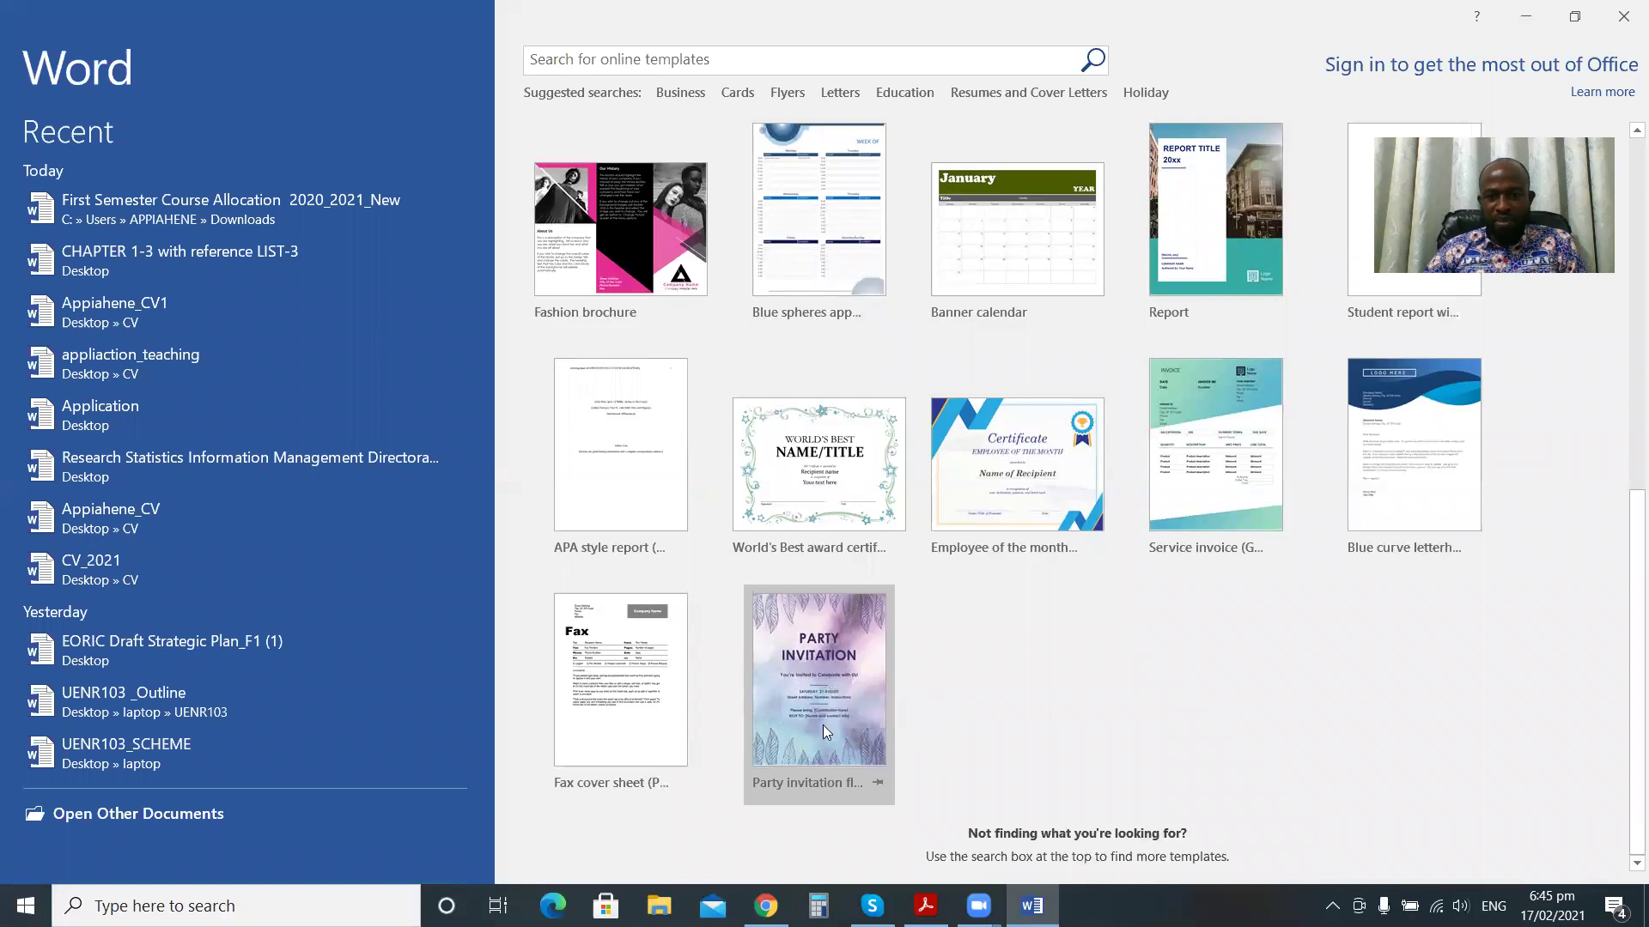
{"action": "scroll", "coordinate": [824, 699], "scroll_direction": "up", "scroll_amount": 8}
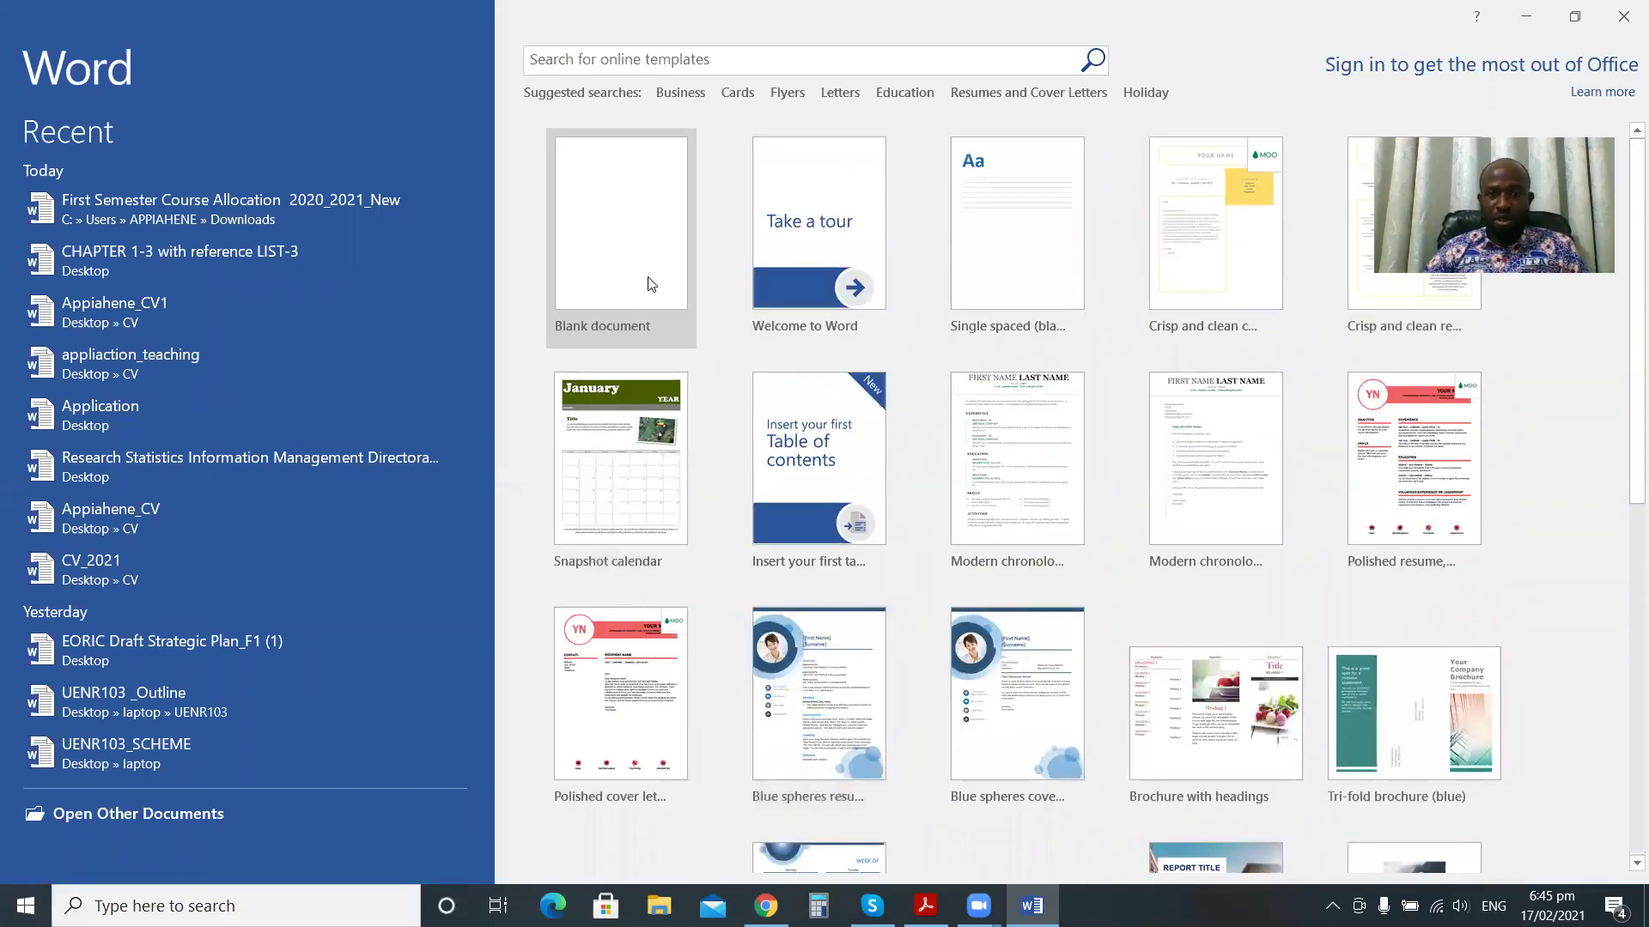
{"action": "left_click", "coordinate": [649, 254]}
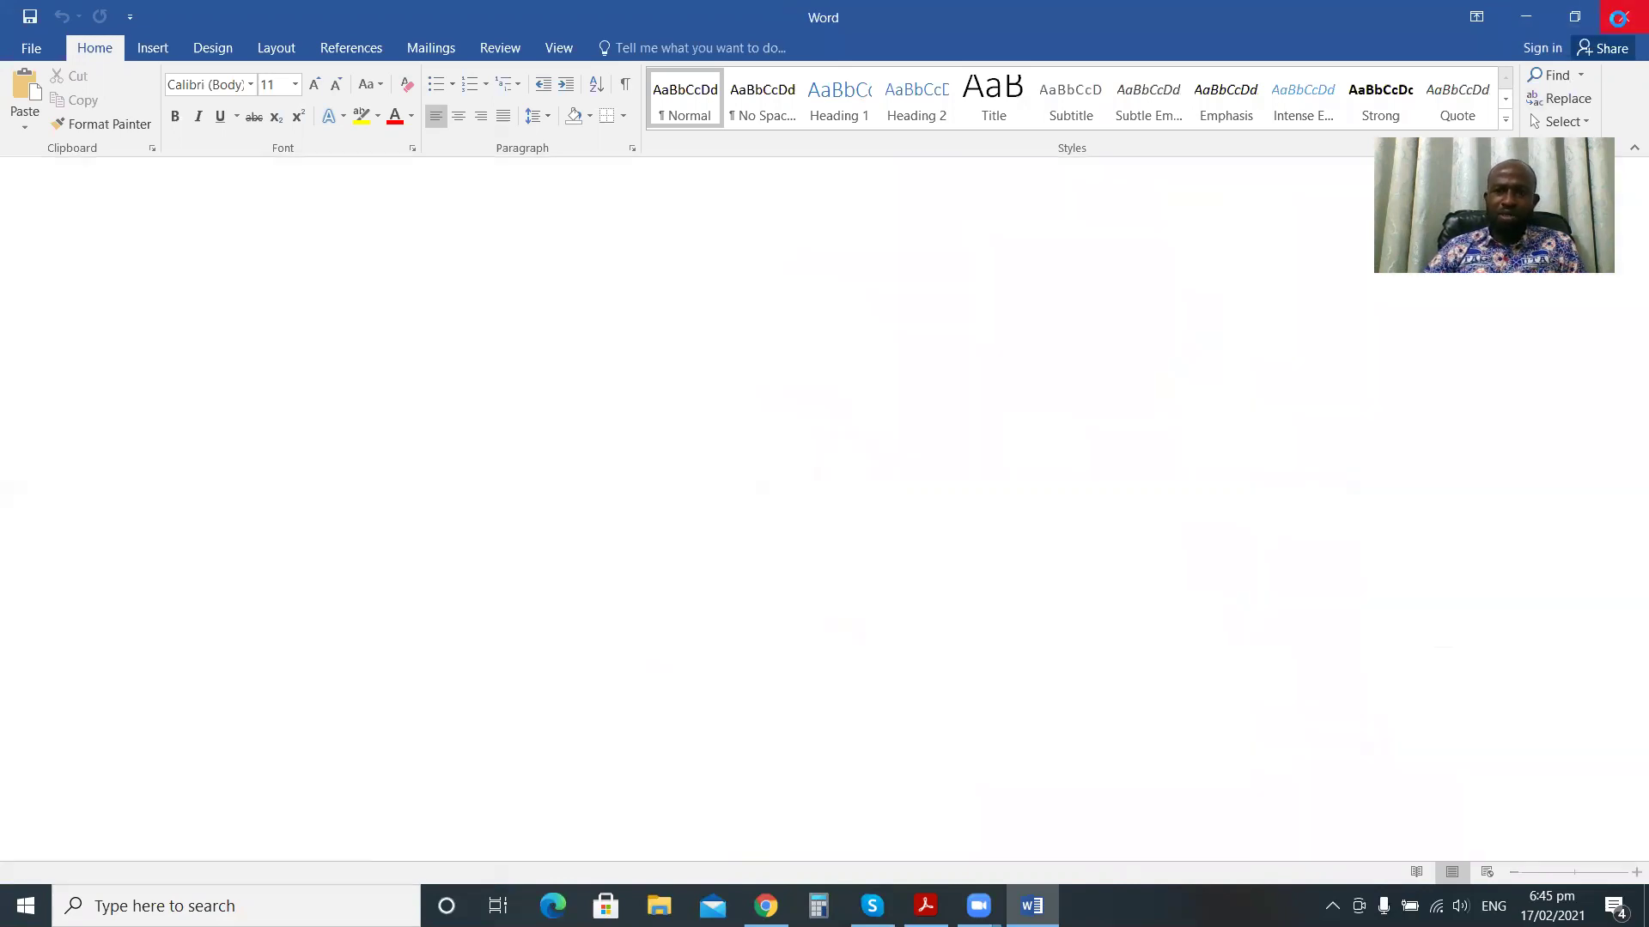
{"action": "left_click", "coordinate": [1622, 24]}
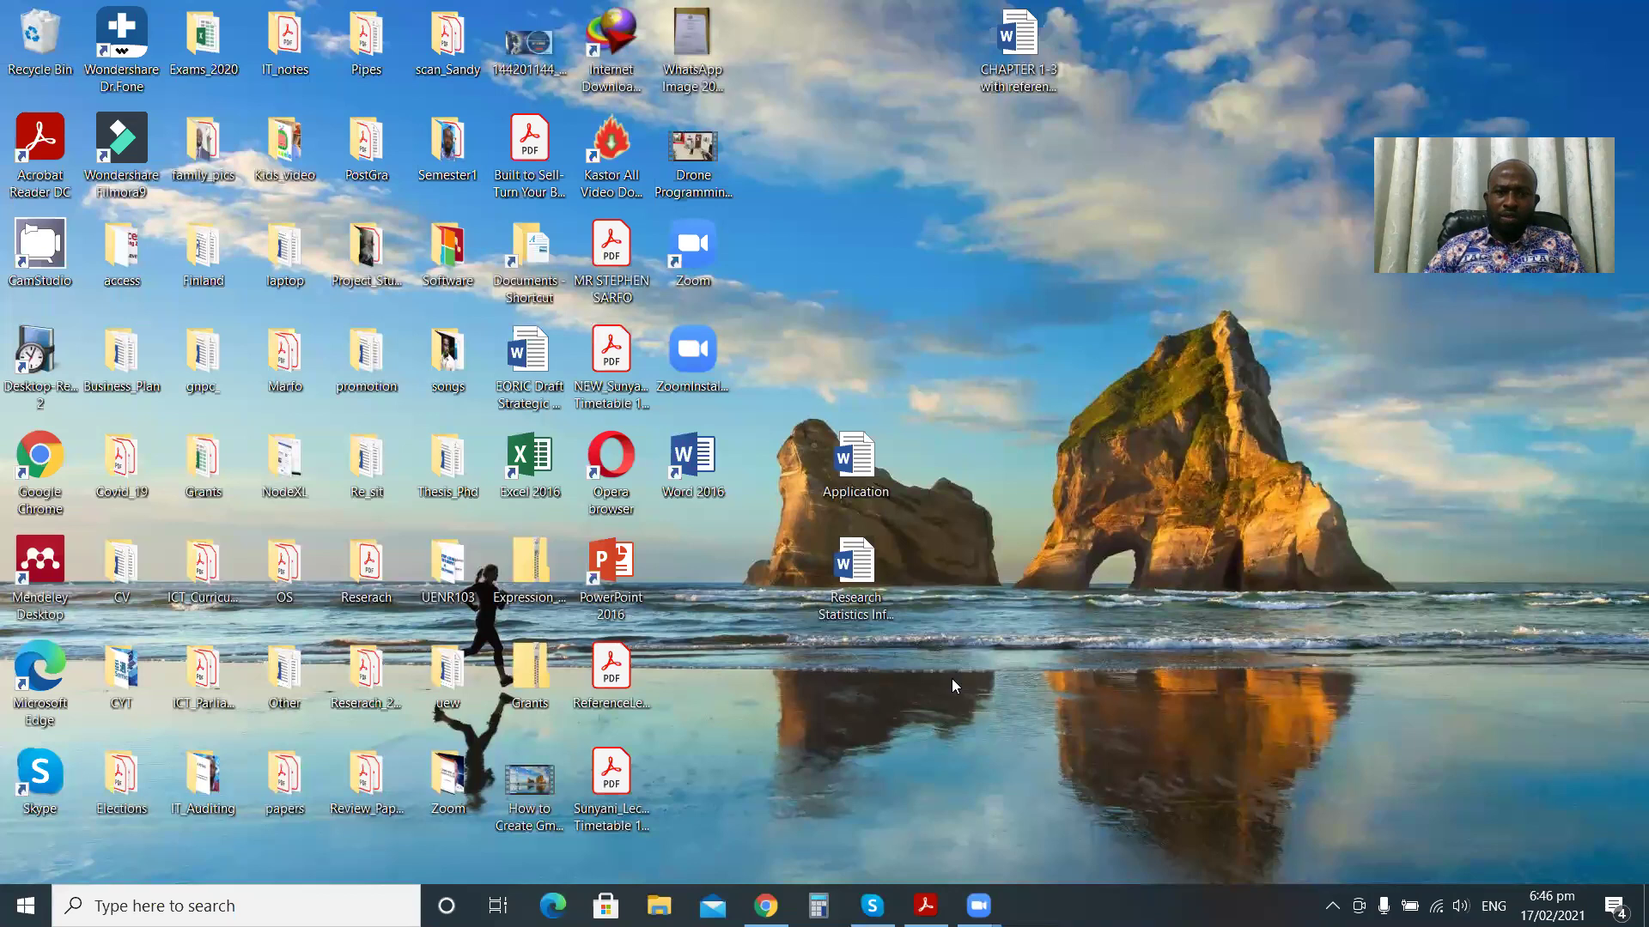
Move the Application document icon up the desktop, level with the Zoom shortcut, and deselect it.
{"action": "left_click_drag", "start_coordinate": [863, 459], "coordinate": [878, 257]}
{"action": "left_click", "coordinate": [922, 358]}
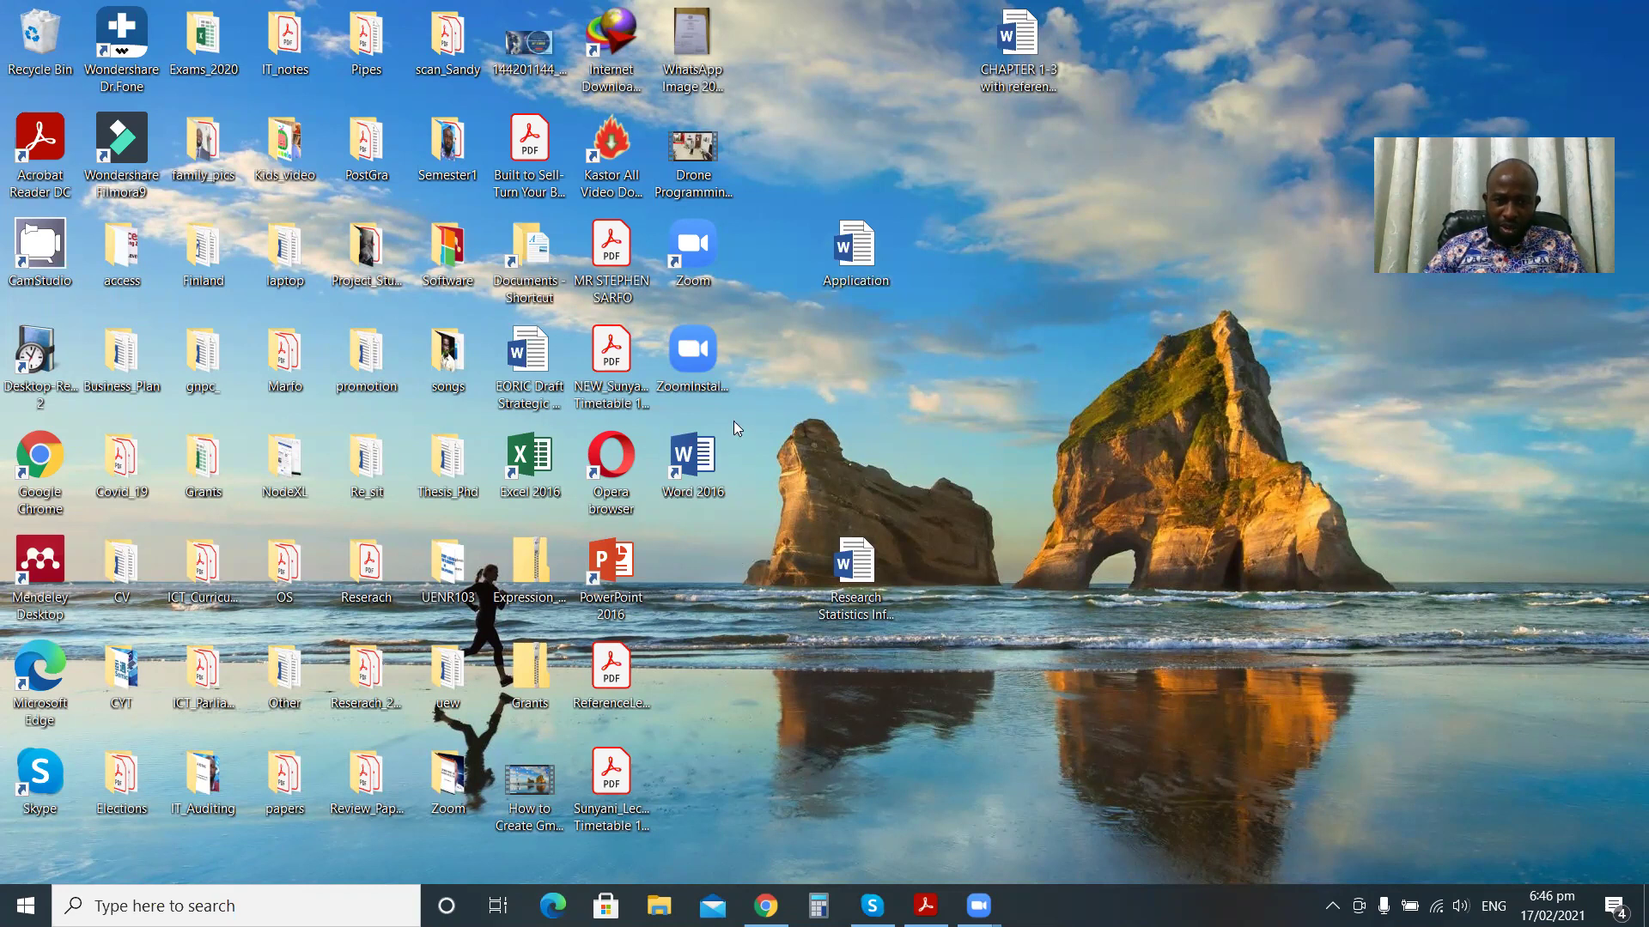
Launch Word 2016 twice from its desktop shortcut, the second time with the shortcut's Open command, closing it after each launch.
{"action": "double_click", "coordinate": [715, 460]}
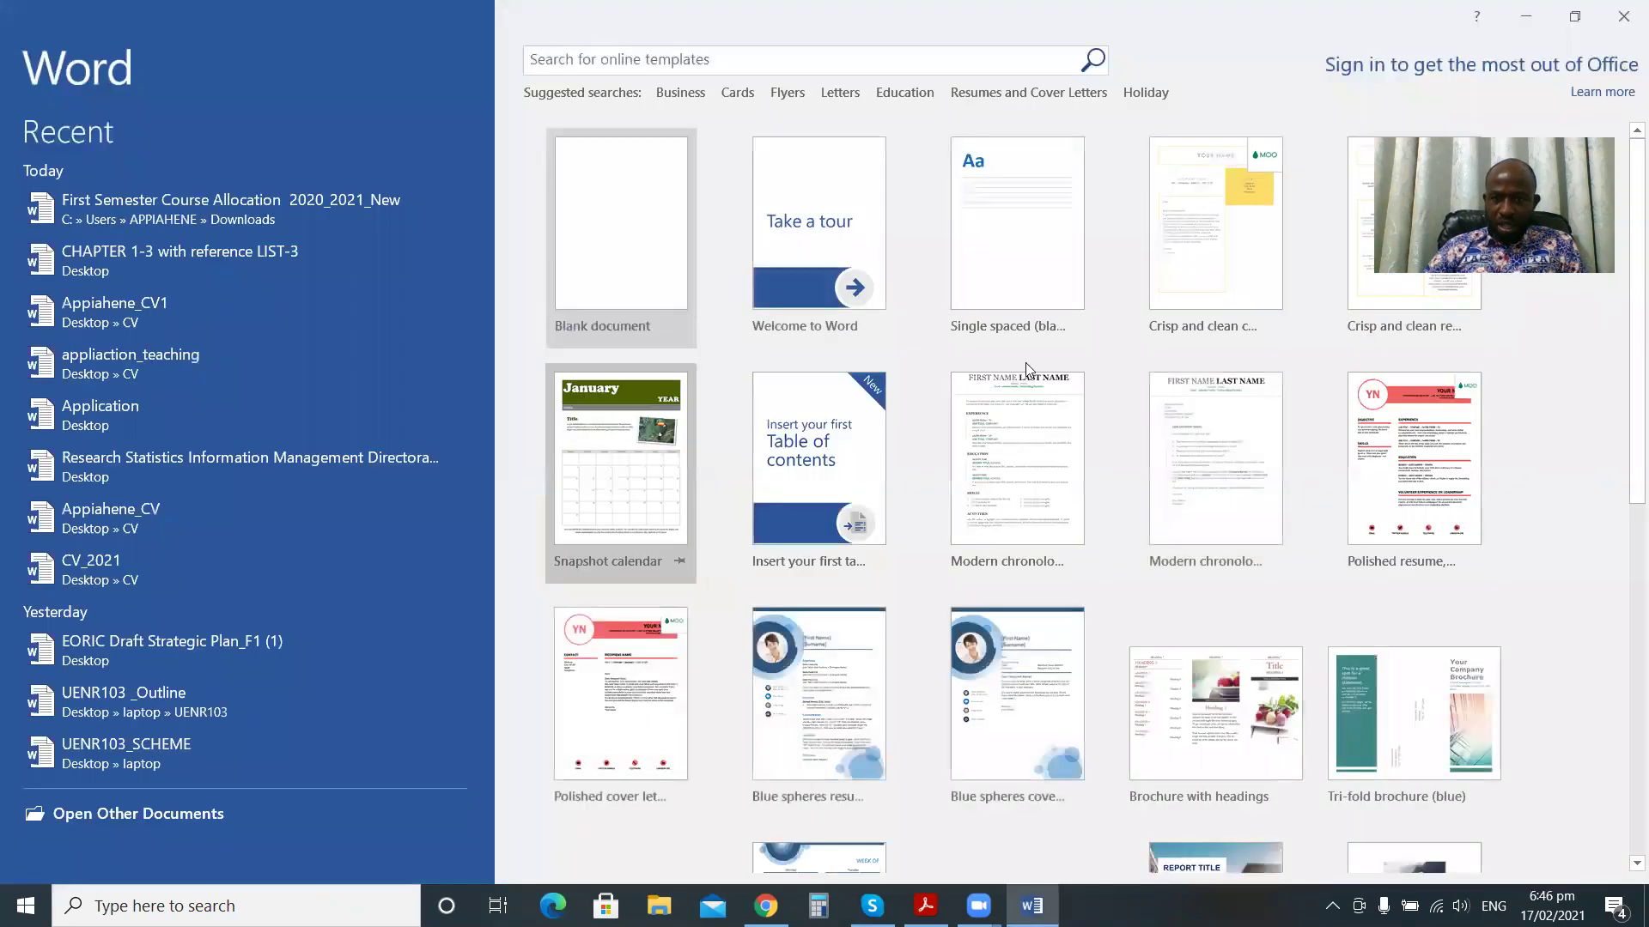
{"action": "left_click", "coordinate": [1622, 15]}
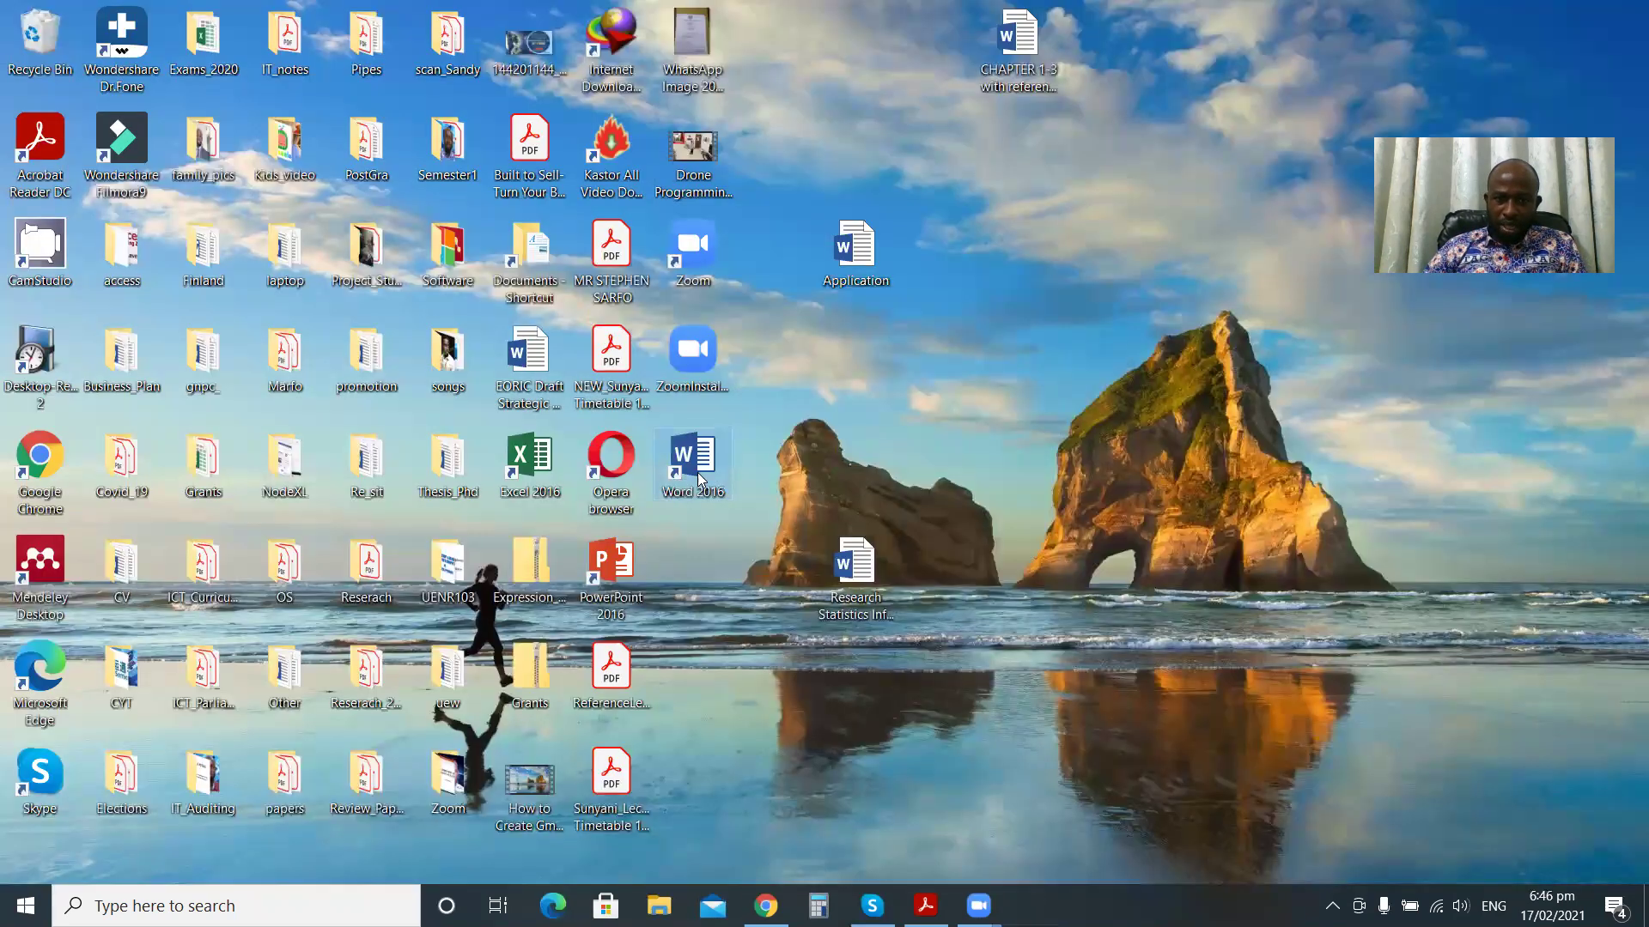
{"action": "right_click", "coordinate": [700, 479]}
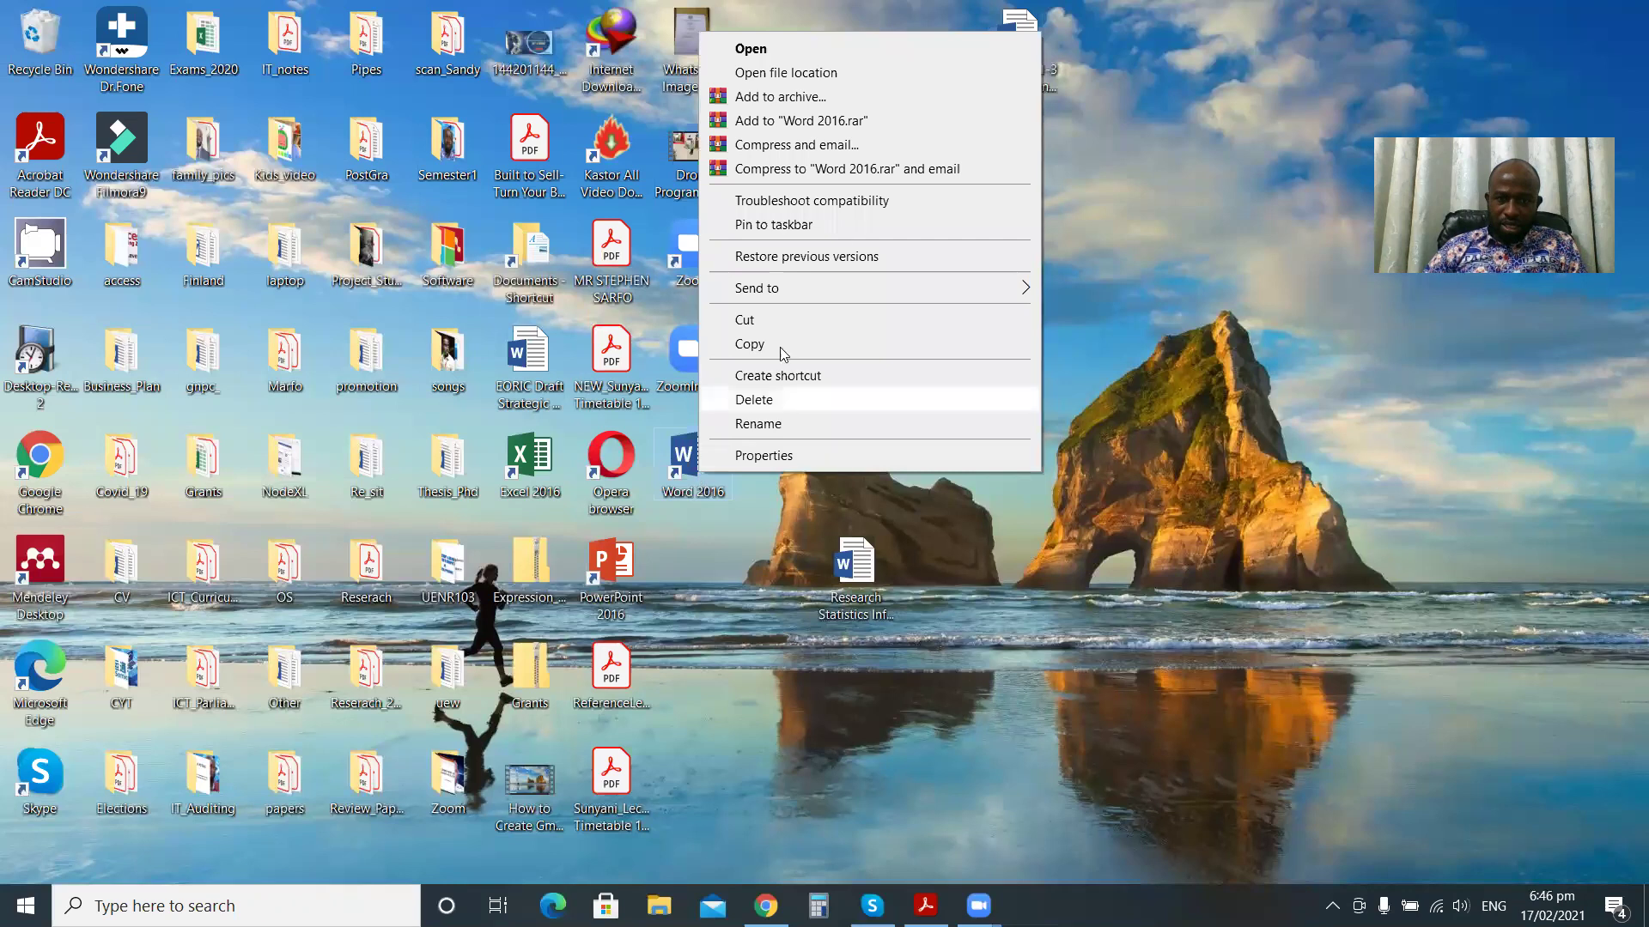
{"action": "left_click", "coordinate": [805, 52]}
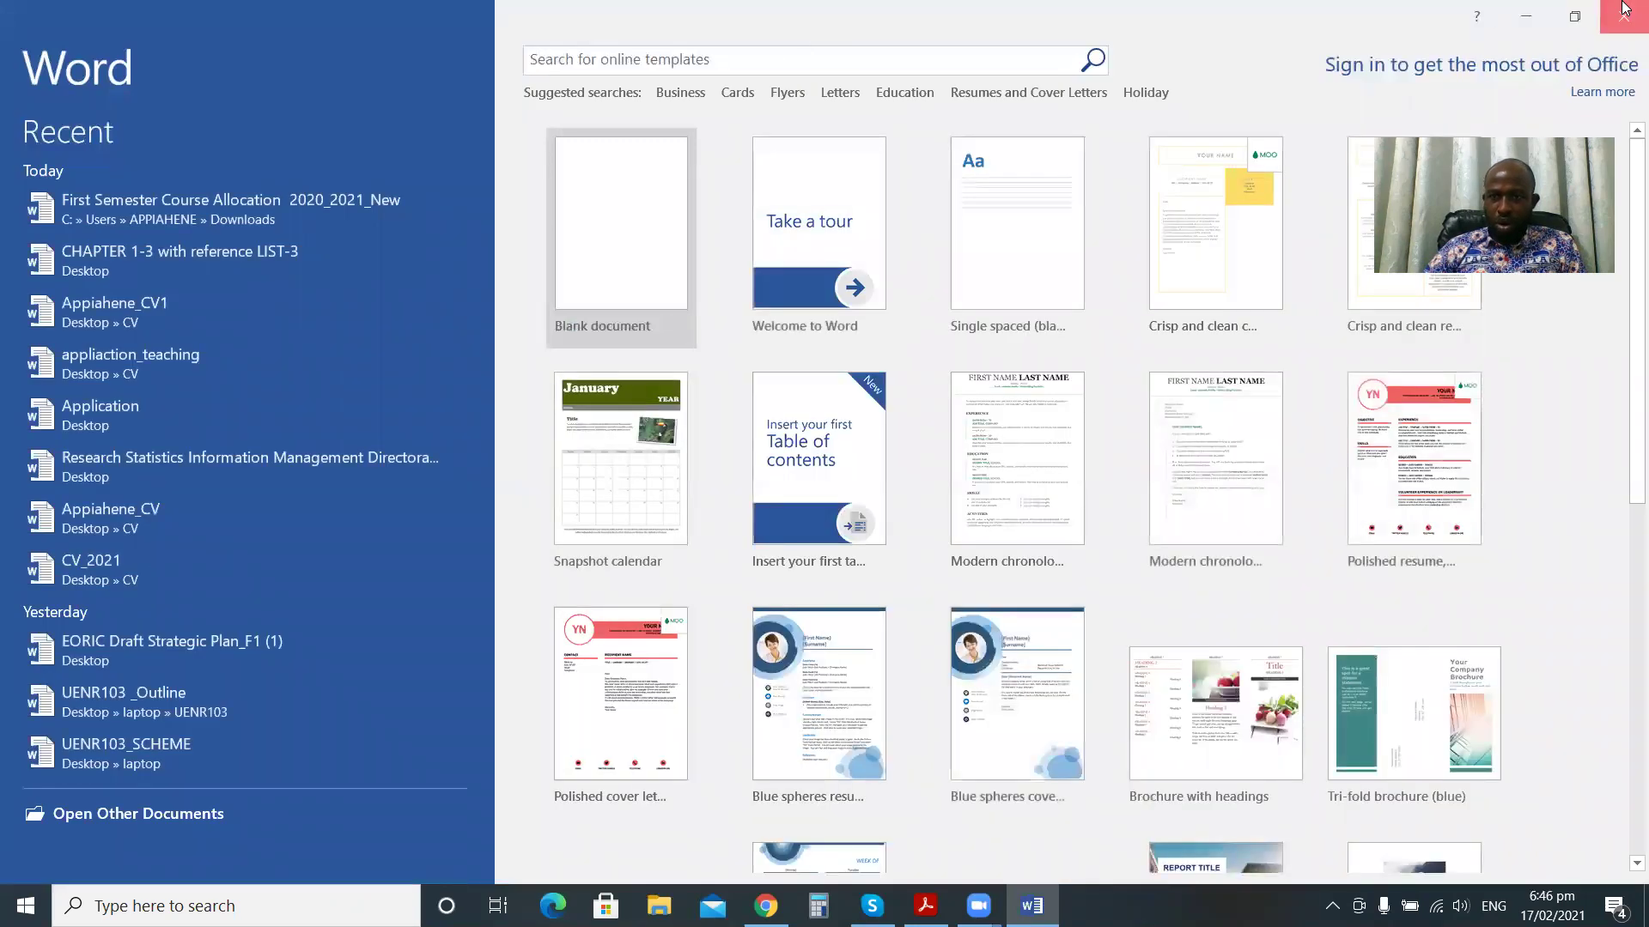
{"action": "left_click", "coordinate": [1624, 9]}
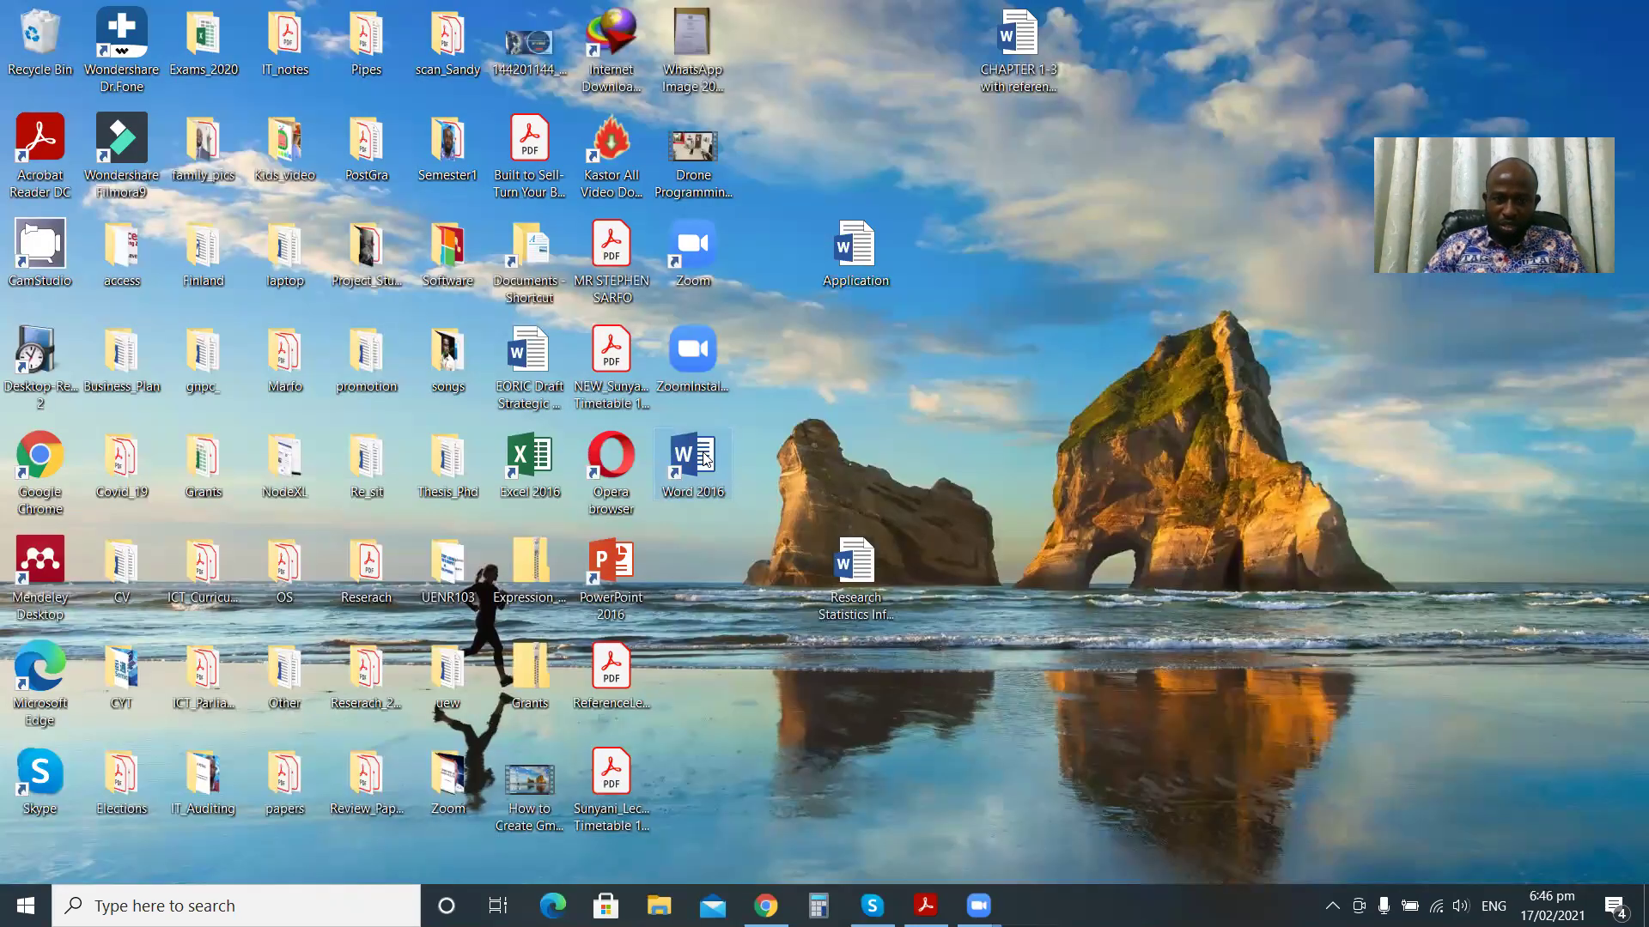
Launch Word 2016 from the desktop, create a blank document, and restore its window to a smaller size.
{"action": "double_click", "coordinate": [704, 458]}
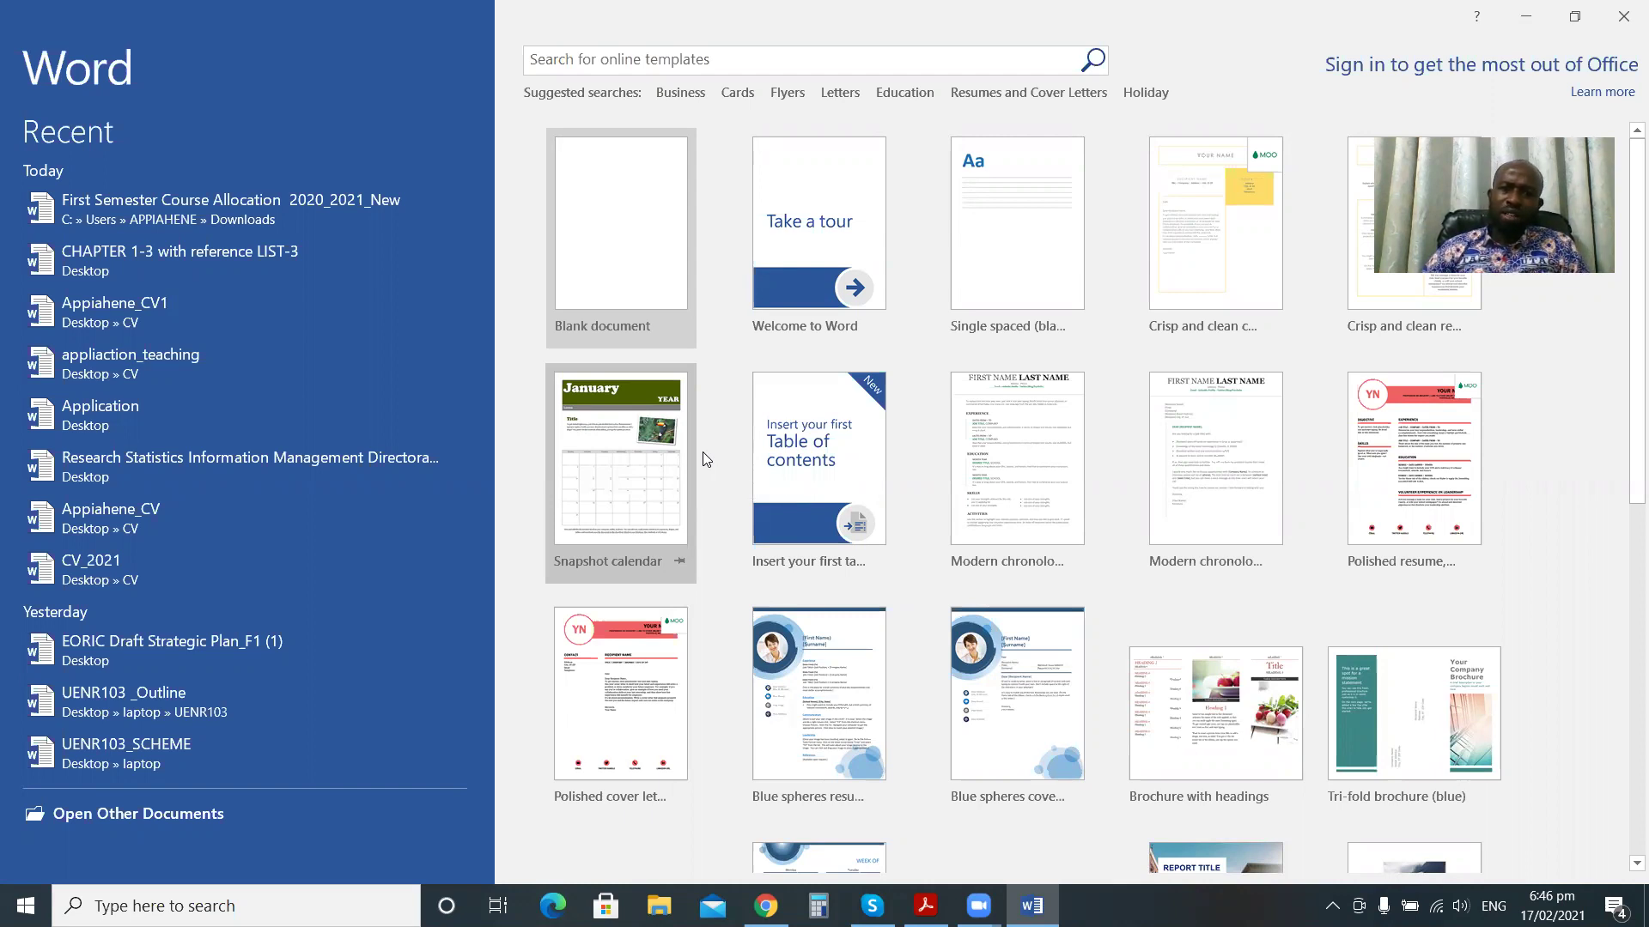
{"action": "left_click", "coordinate": [638, 259]}
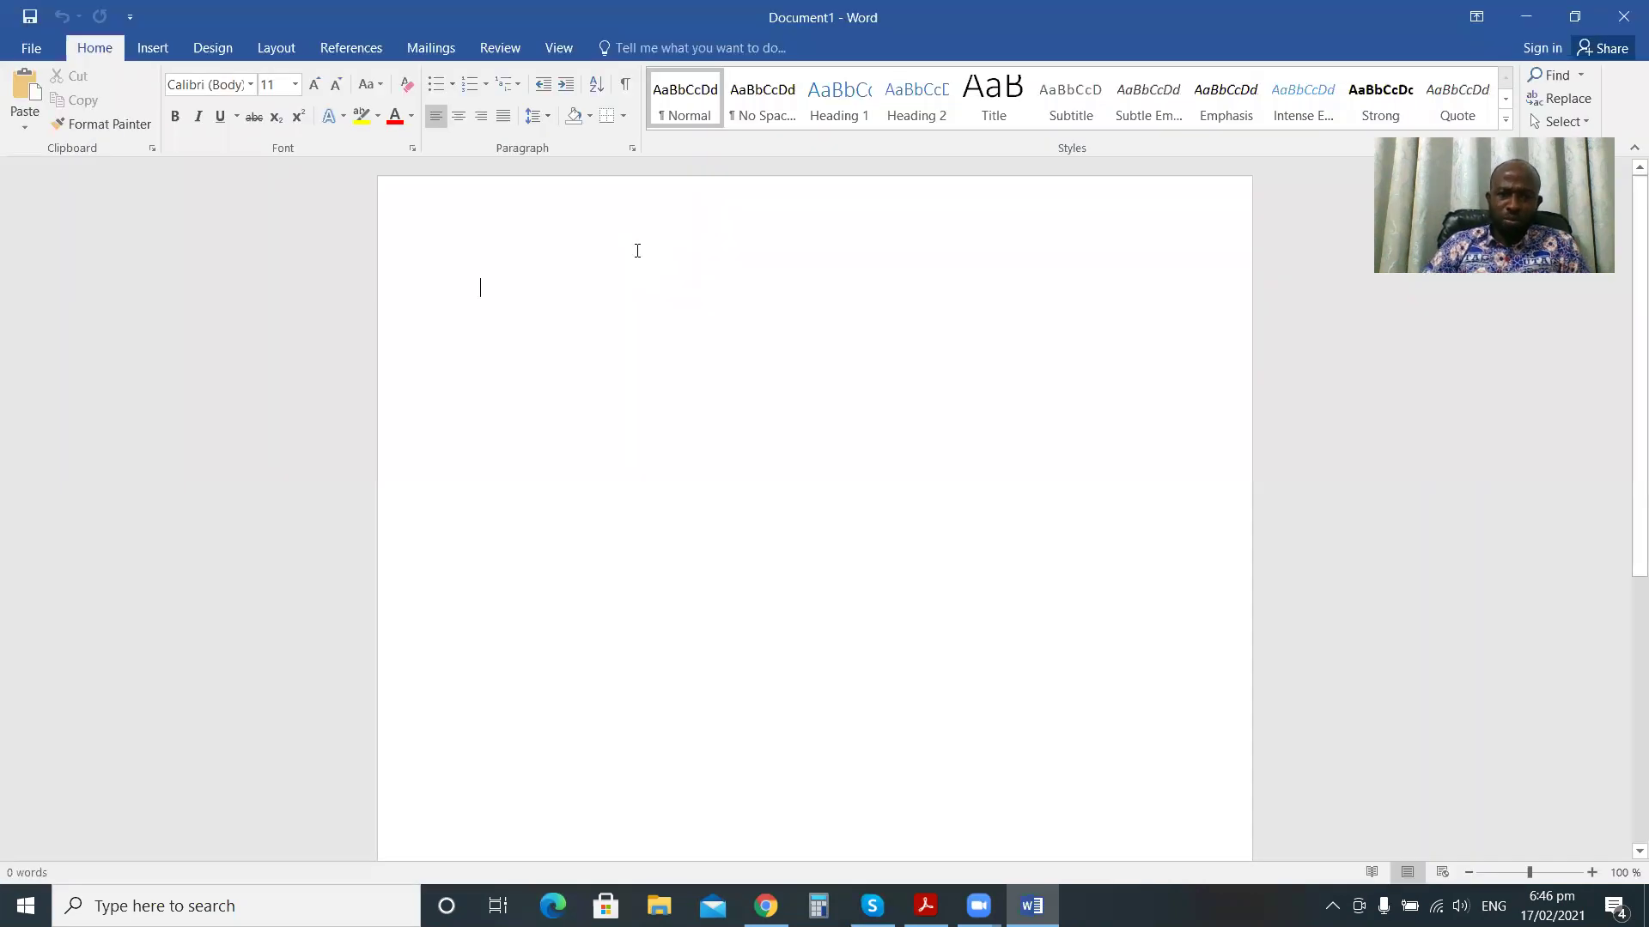
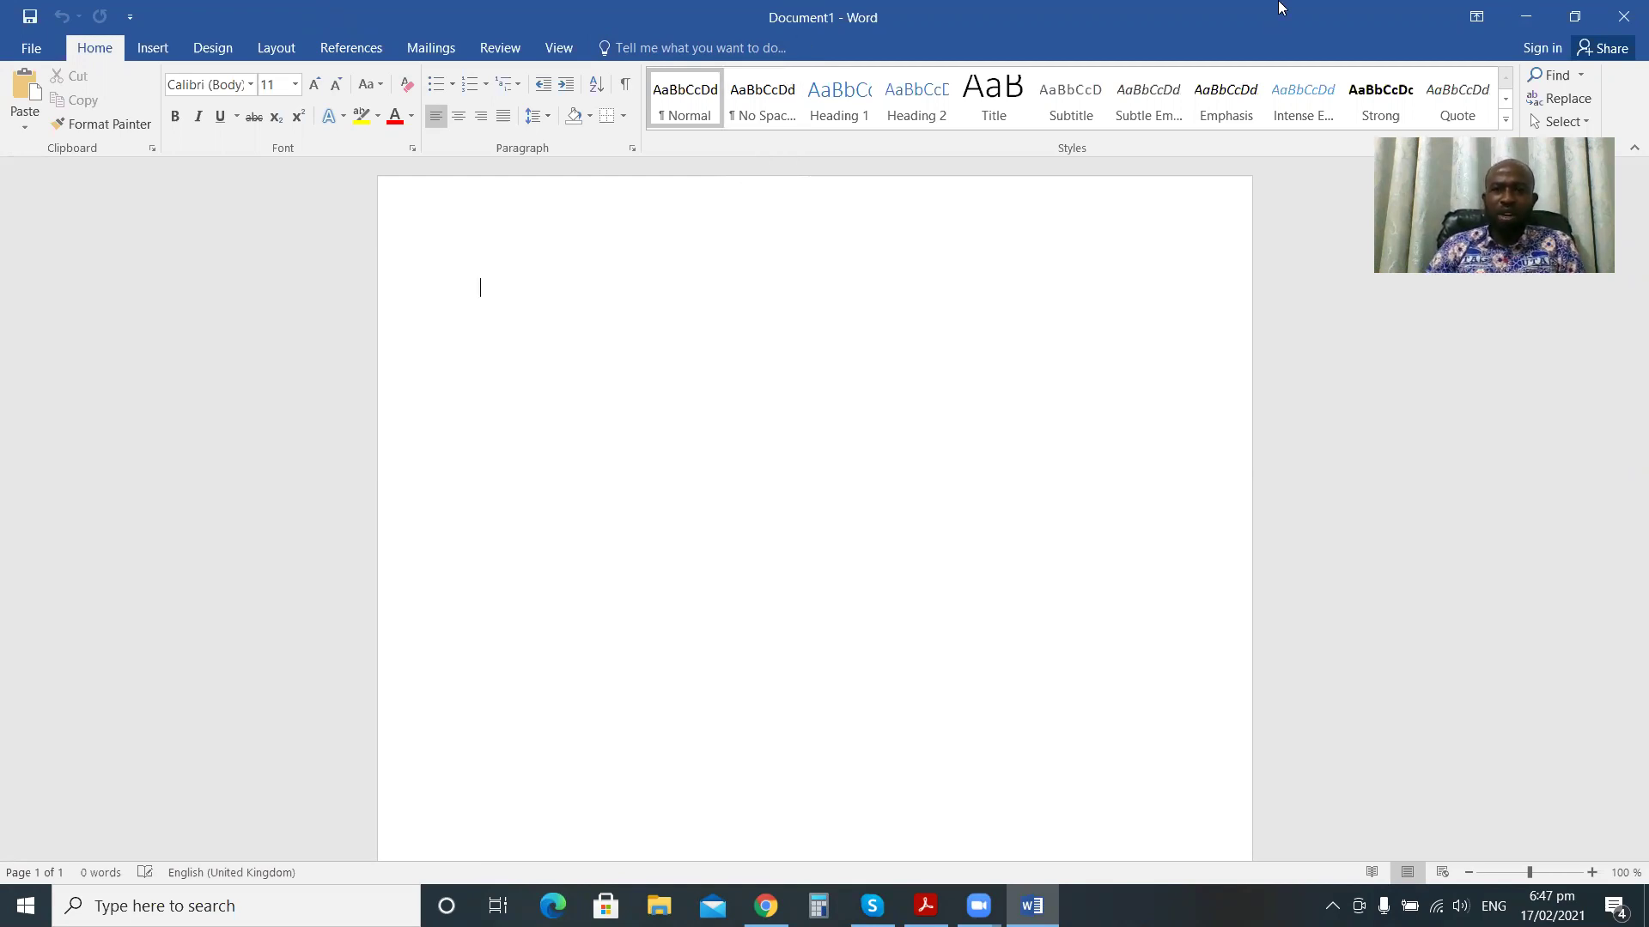
{"action": "left_click", "coordinate": [1574, 16]}
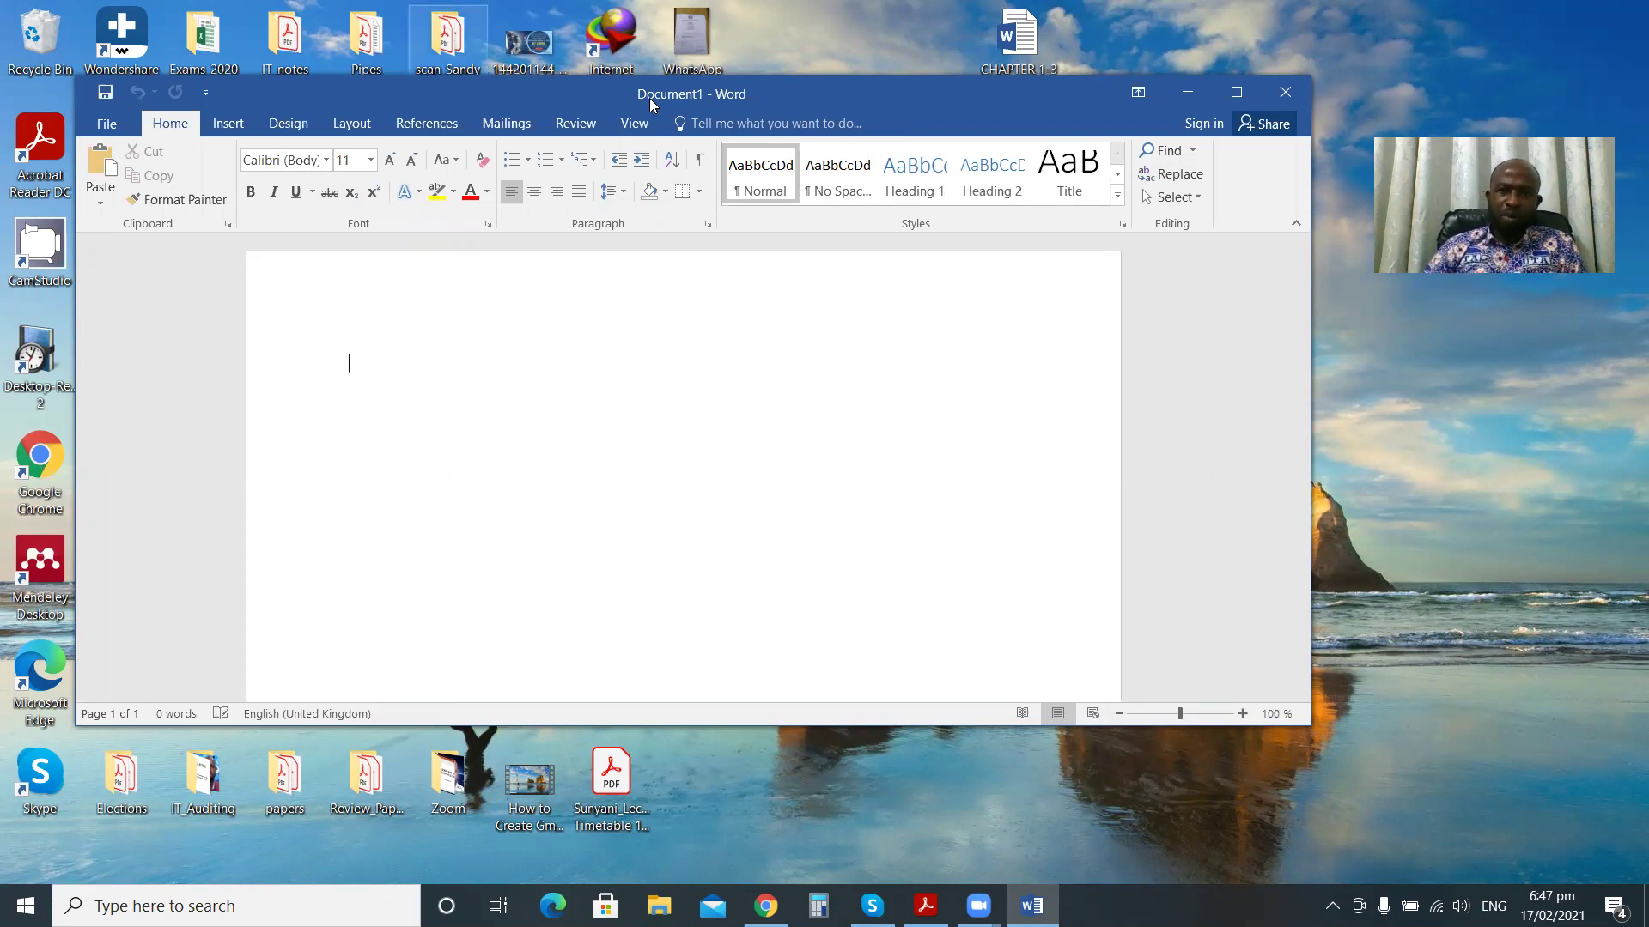
Examine the file management commands and the blank document's Info page, and return to the document.
{"action": "left_click", "coordinate": [106, 123]}
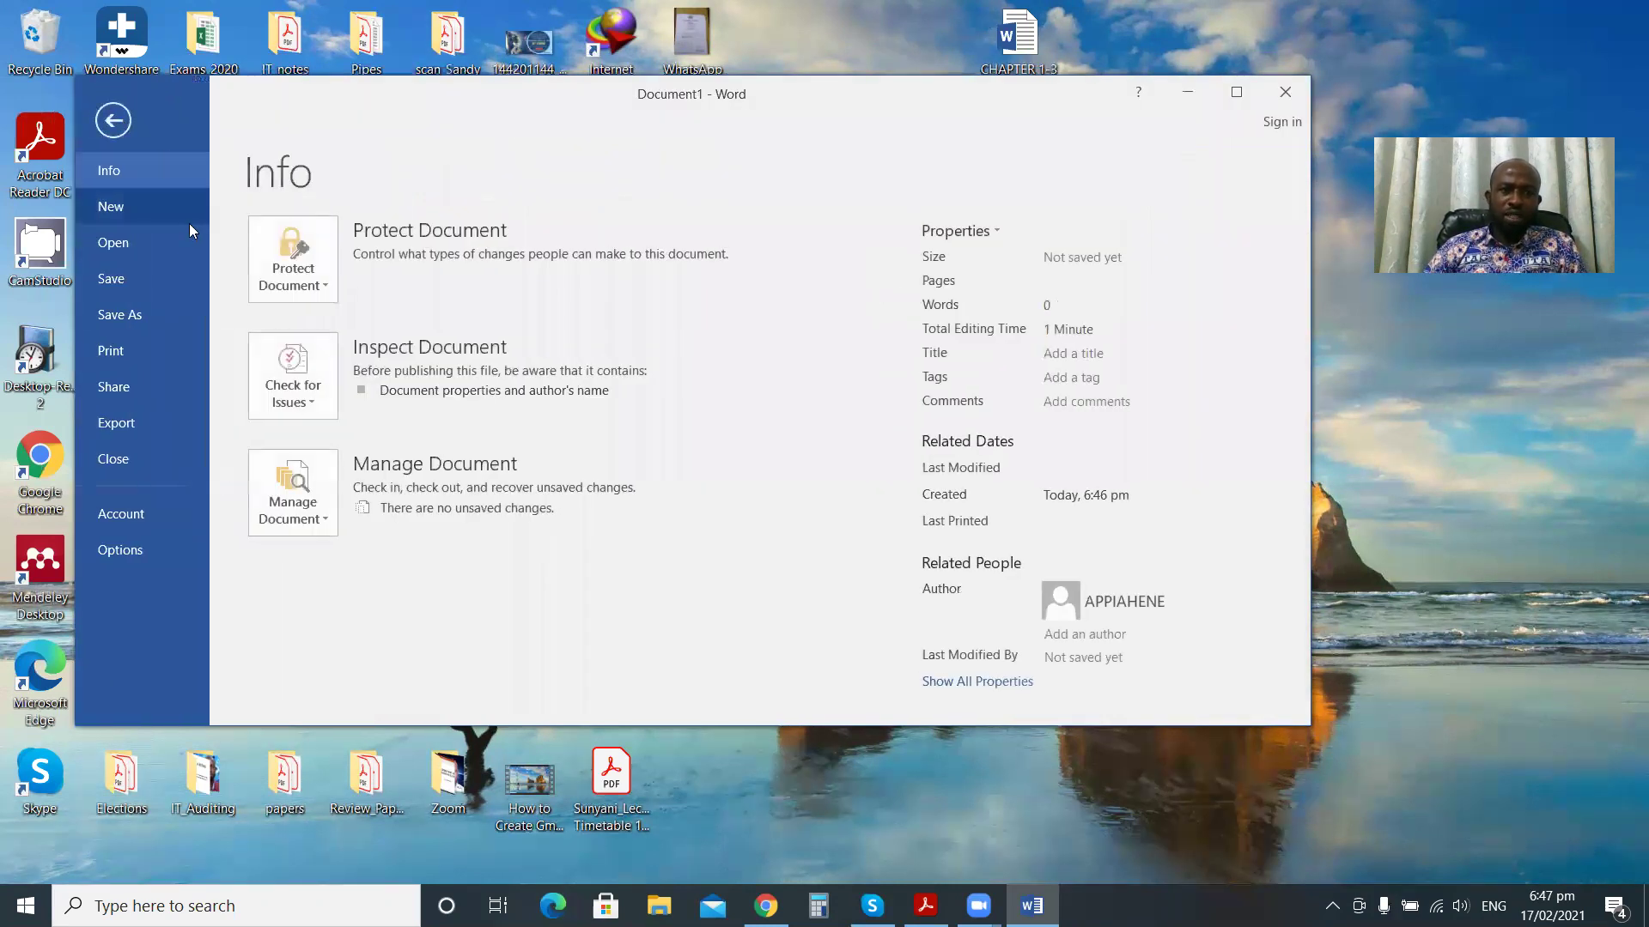
{"action": "left_click", "coordinate": [125, 131]}
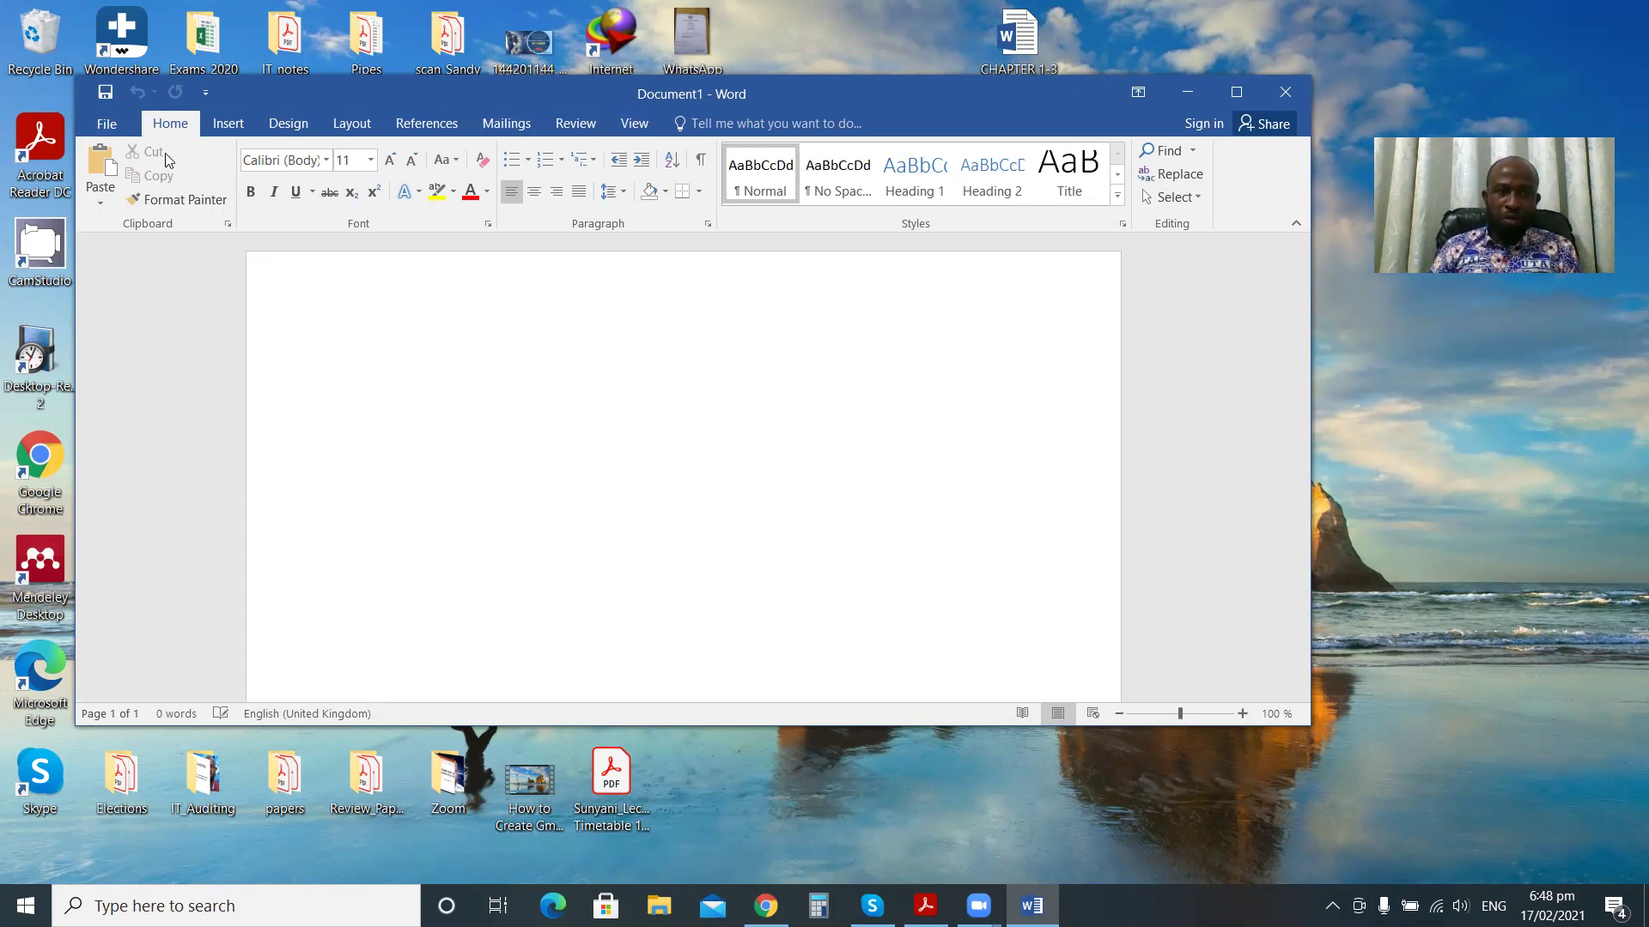
{"action": "left_click", "coordinate": [112, 123]}
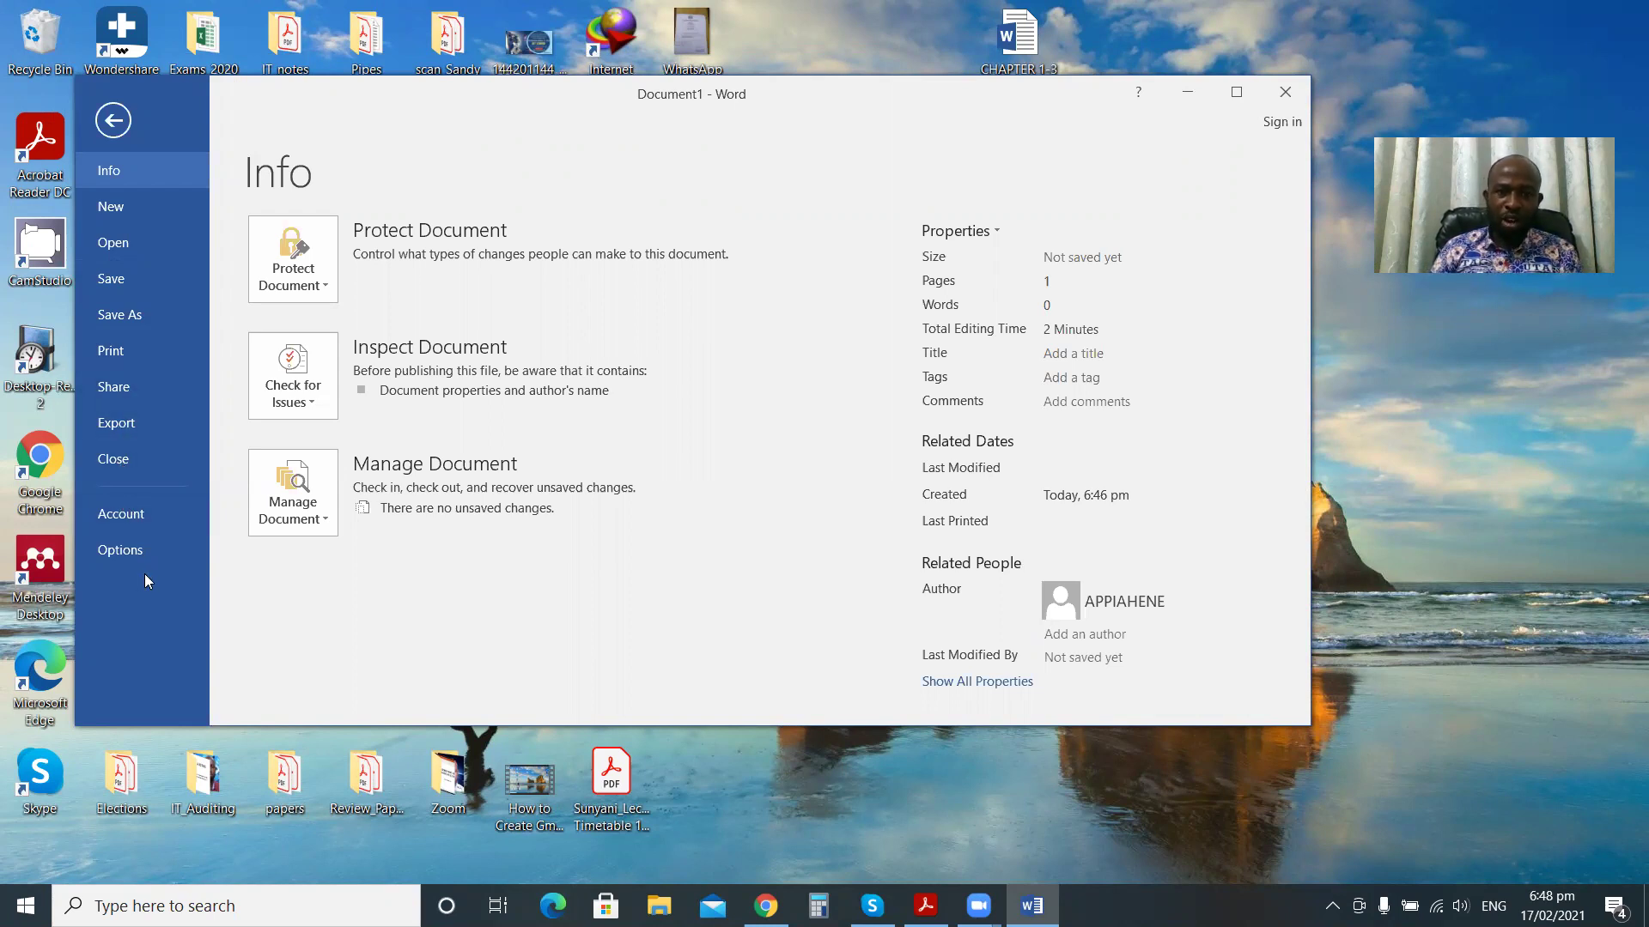
{"action": "left_click", "coordinate": [113, 123]}
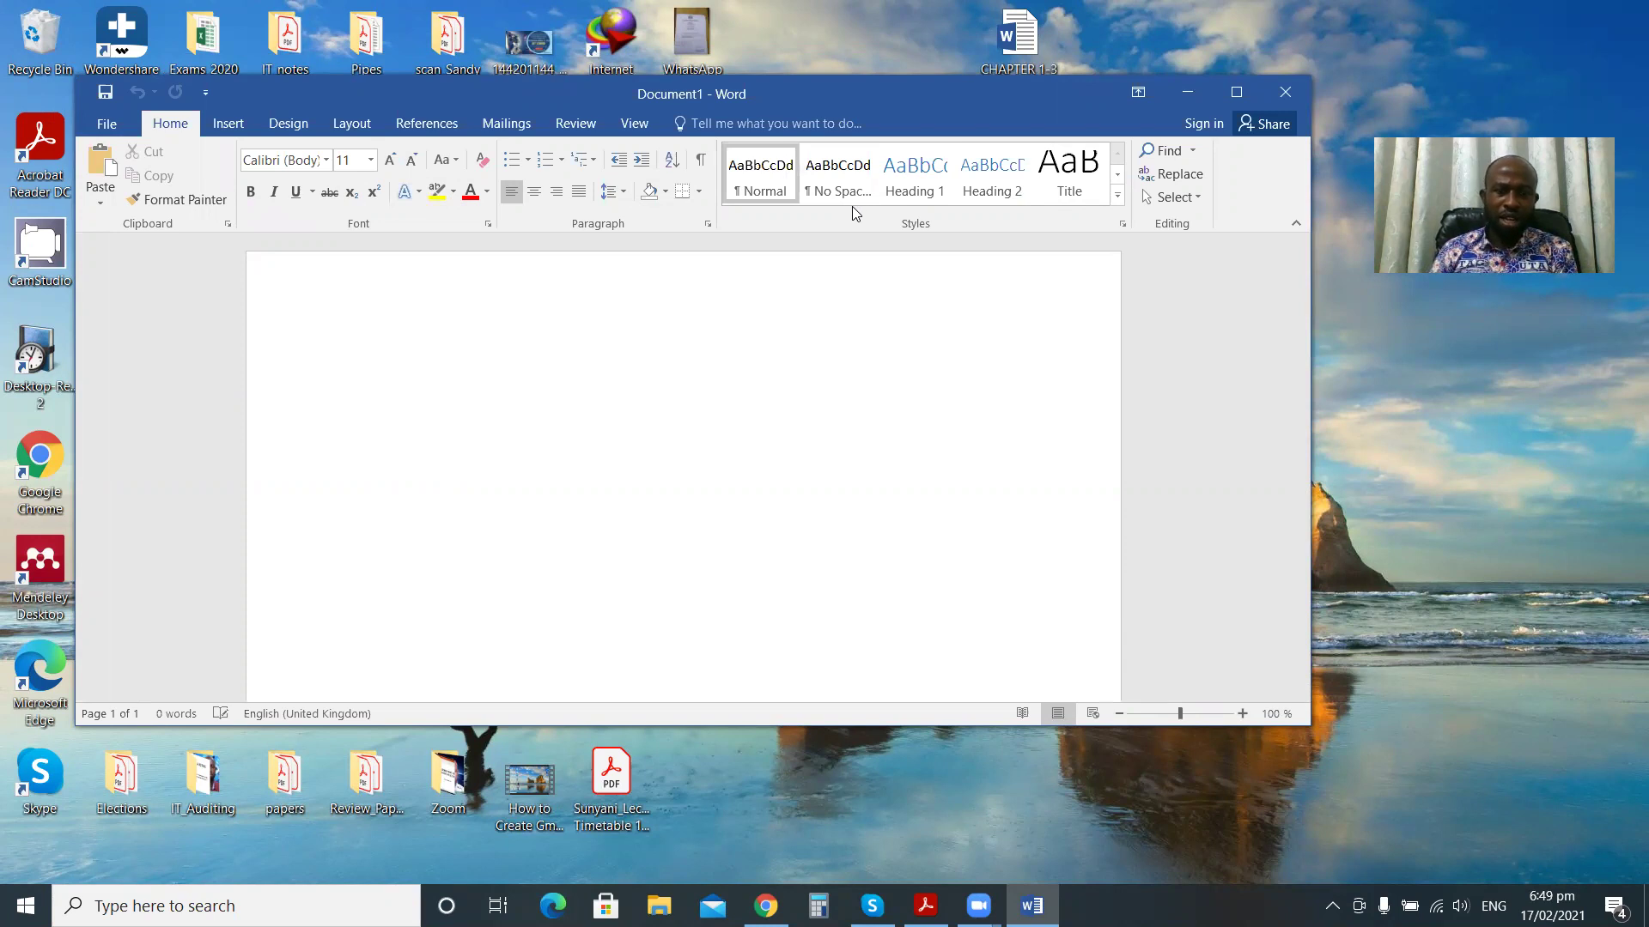
Examine the Insert, Design, Layout, References, Mailings and Review command groups in turn, and return to the Home commands.
{"action": "left_click", "coordinate": [229, 125]}
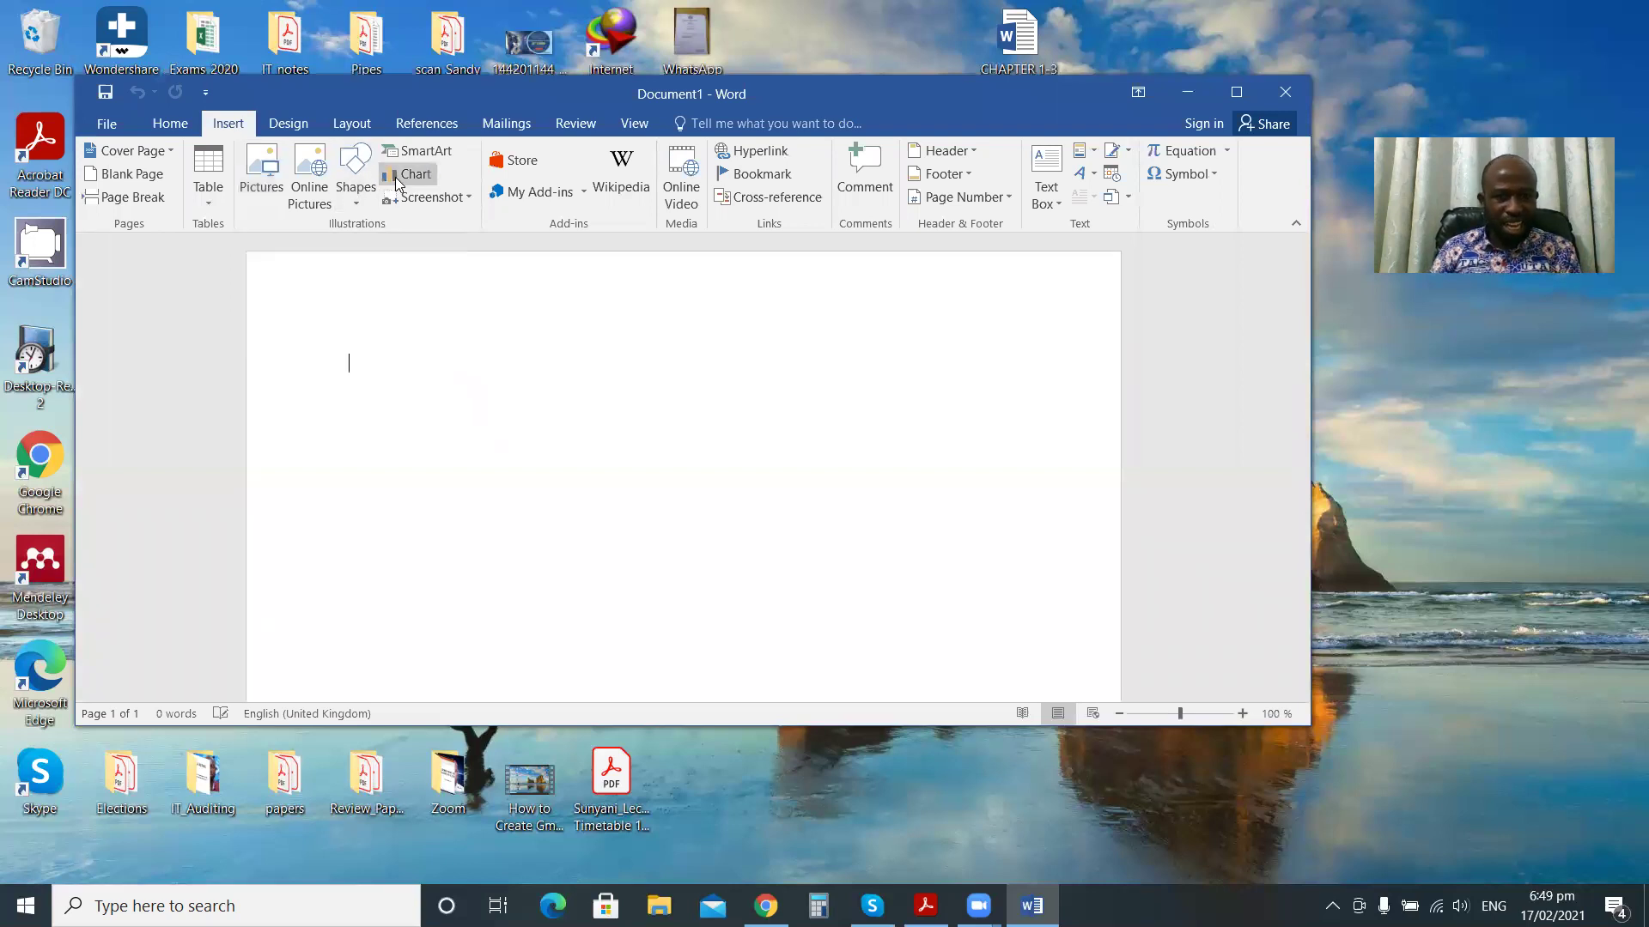
{"action": "left_click", "coordinate": [288, 125]}
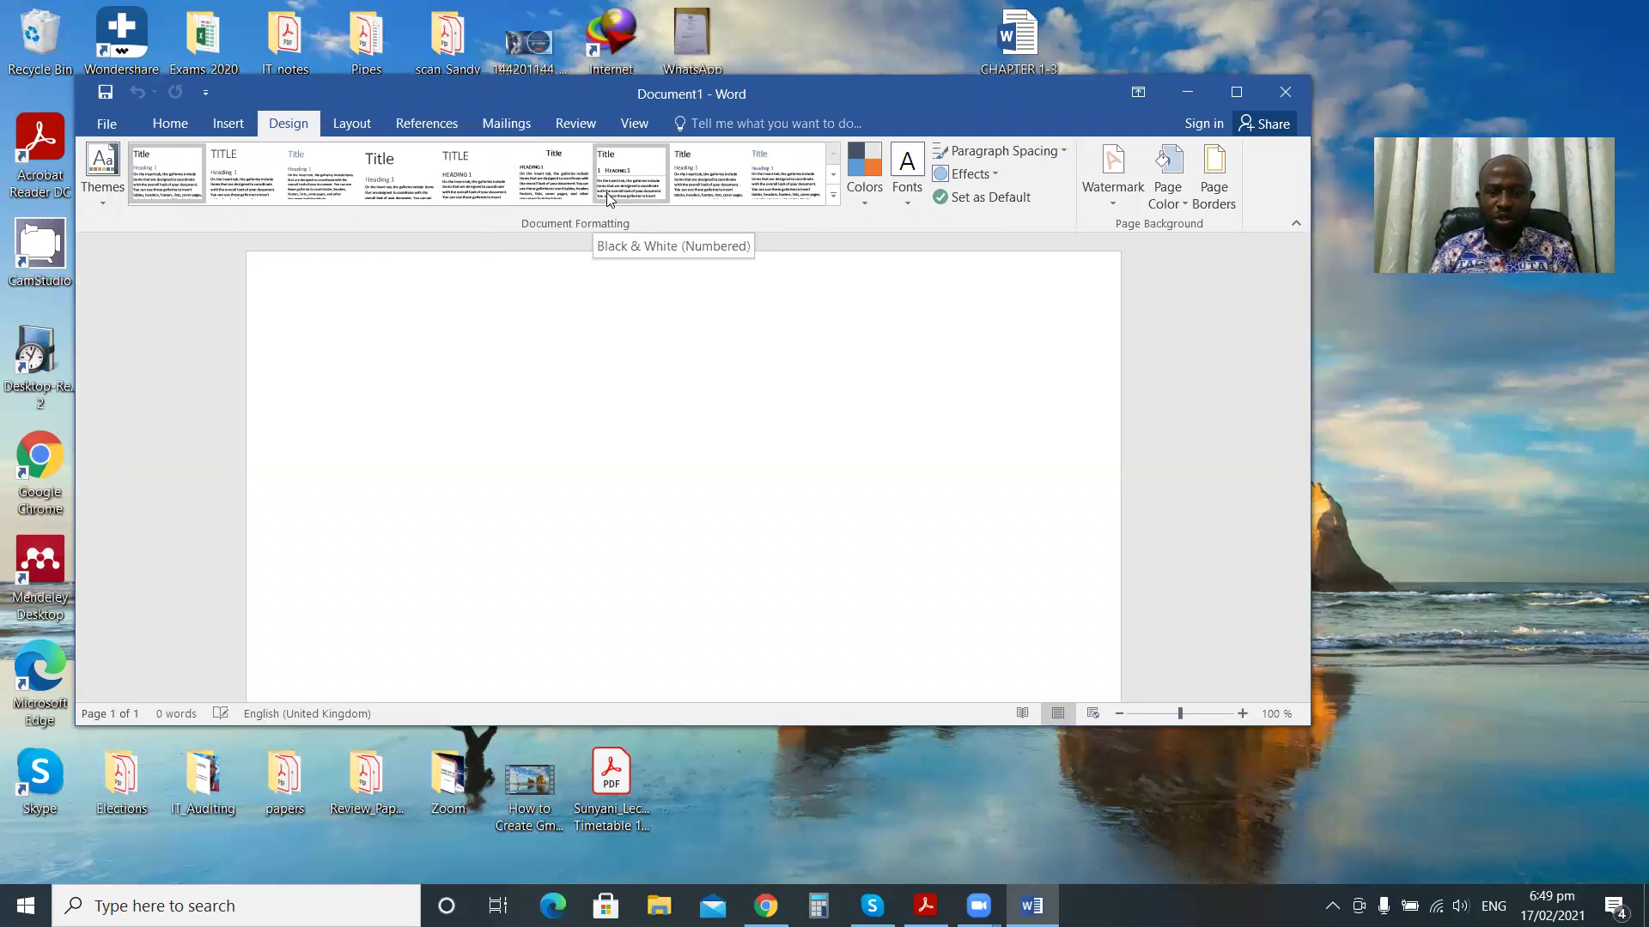
{"action": "left_click", "coordinate": [342, 132]}
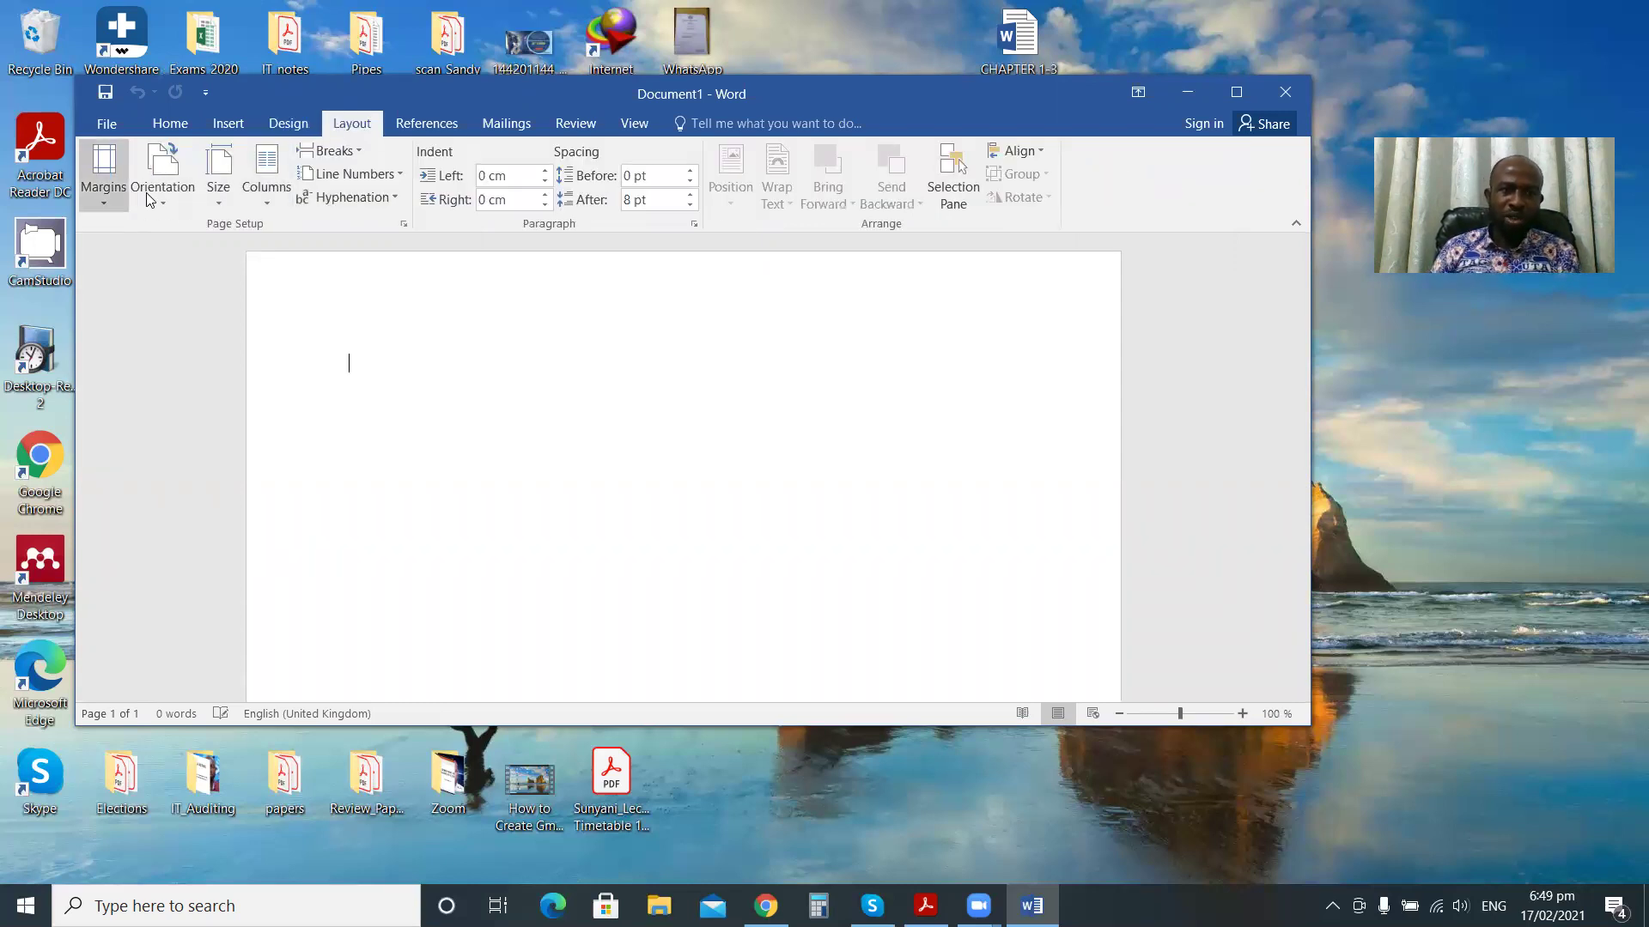
{"action": "left_click", "coordinate": [437, 125]}
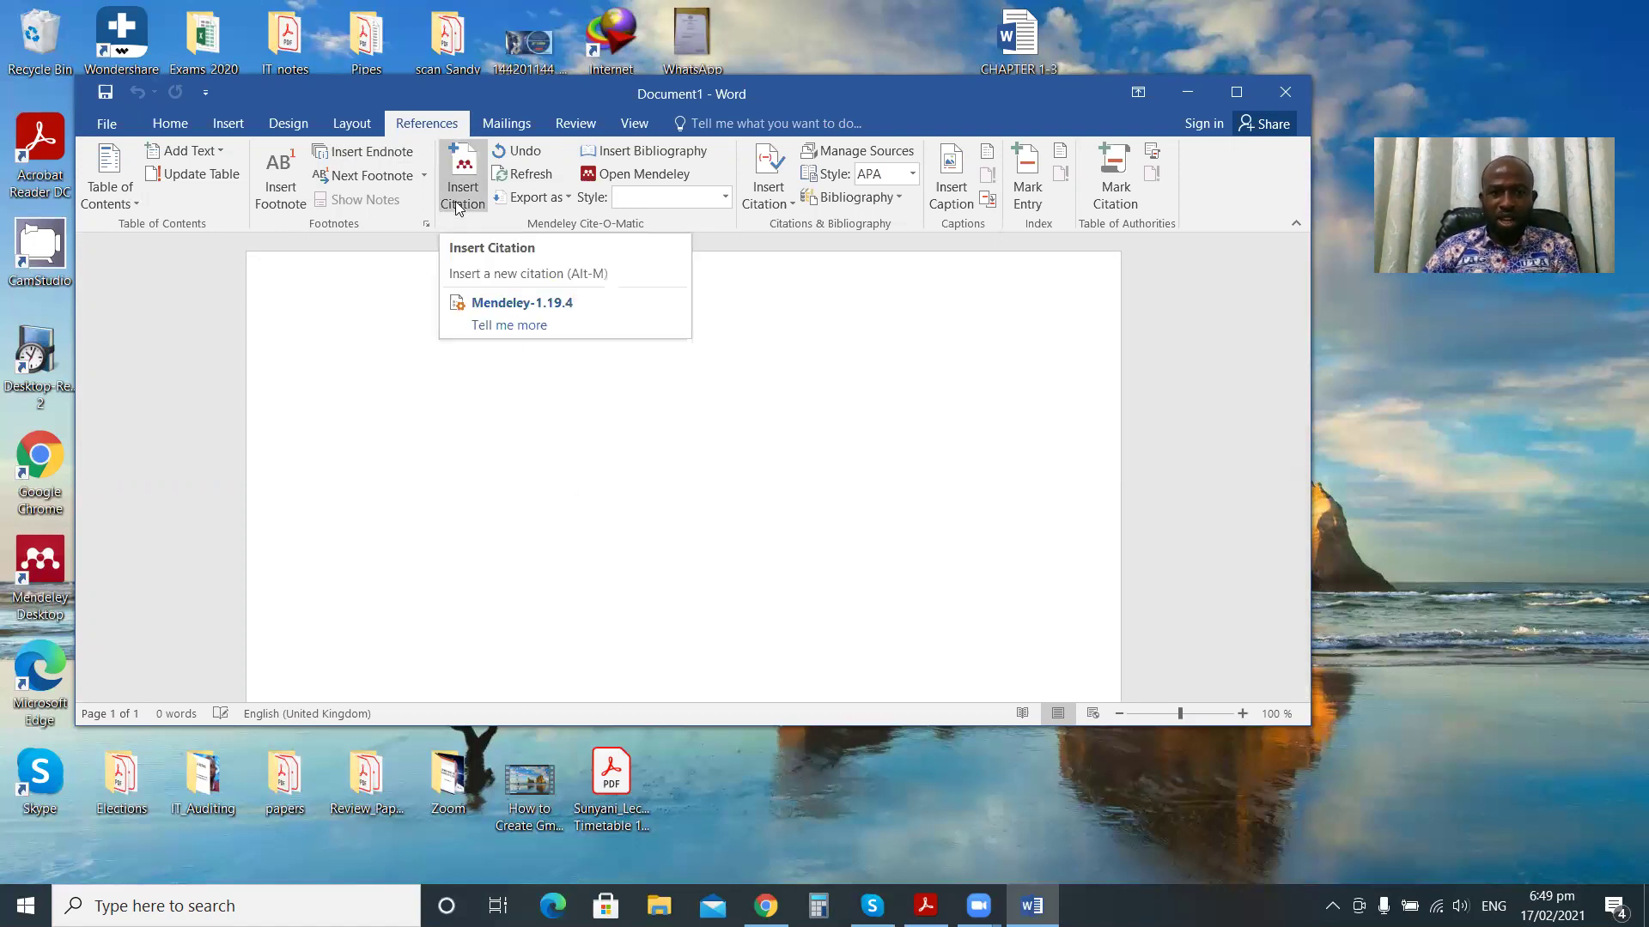
{"action": "left_click", "coordinate": [508, 125]}
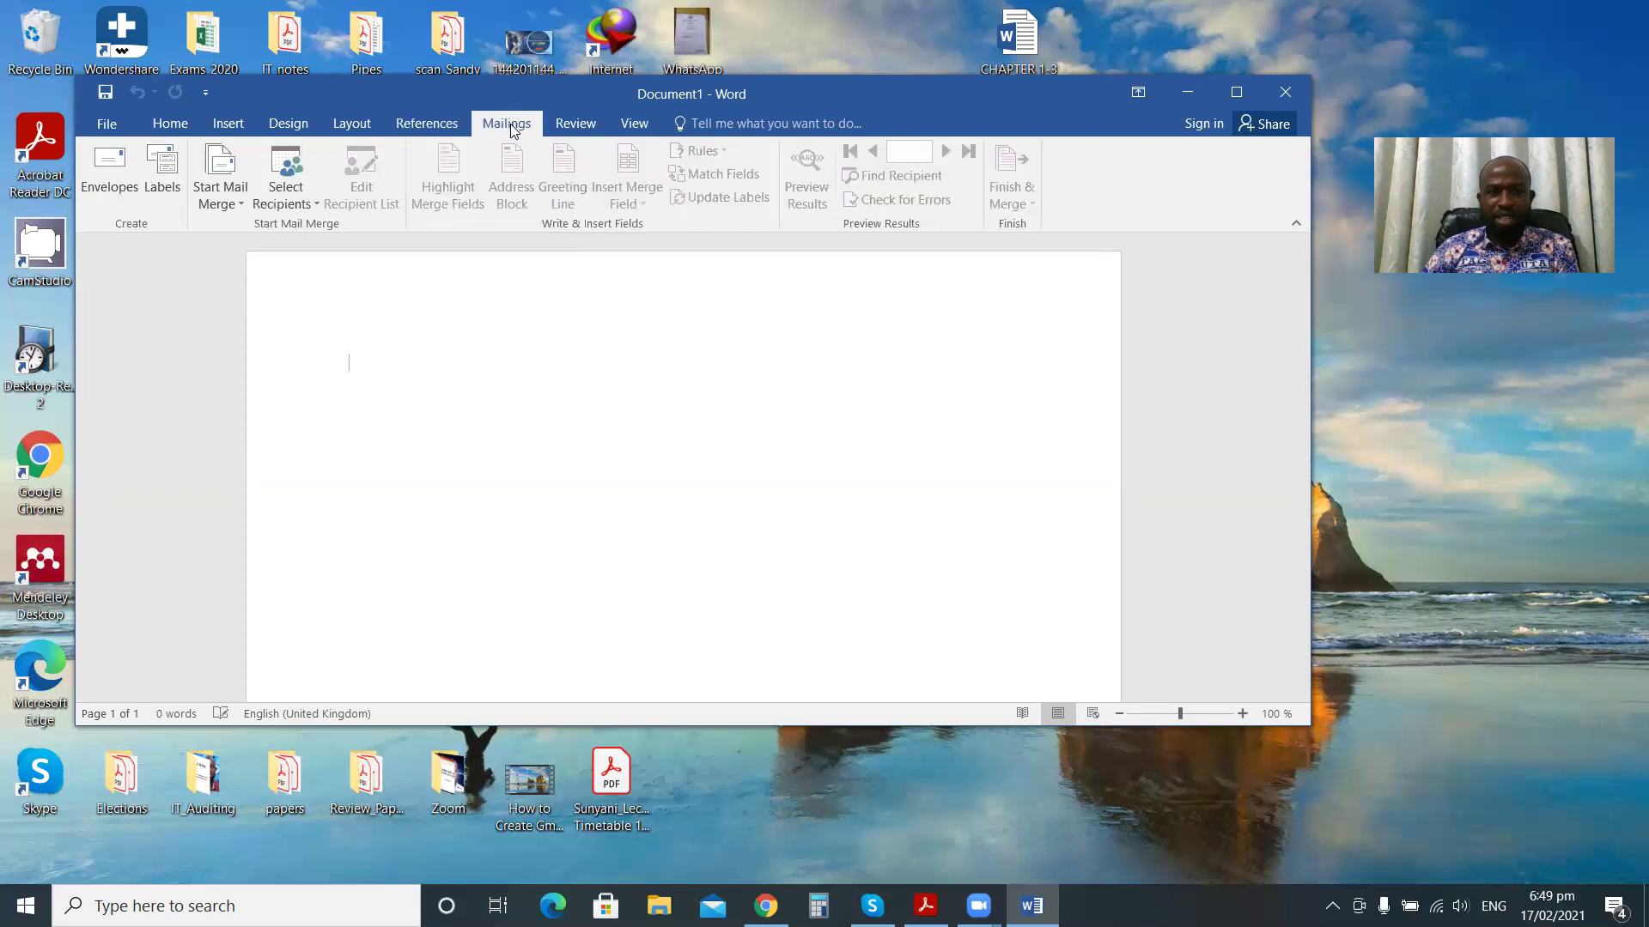
{"action": "left_click", "coordinate": [568, 125]}
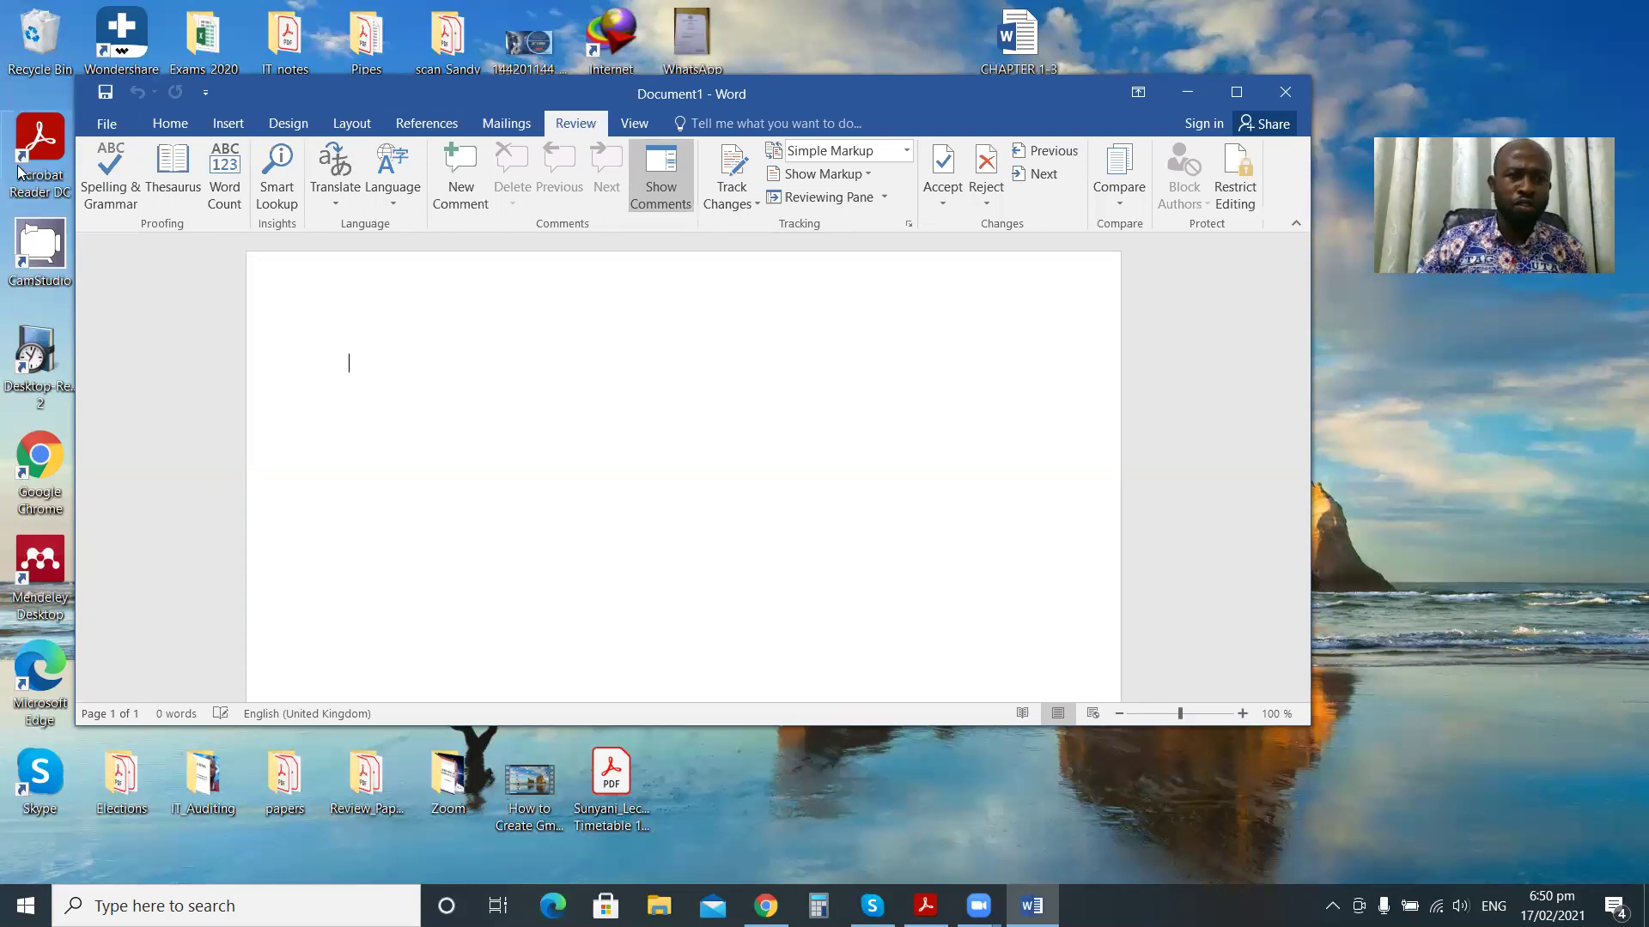
{"action": "left_click", "coordinate": [169, 126]}
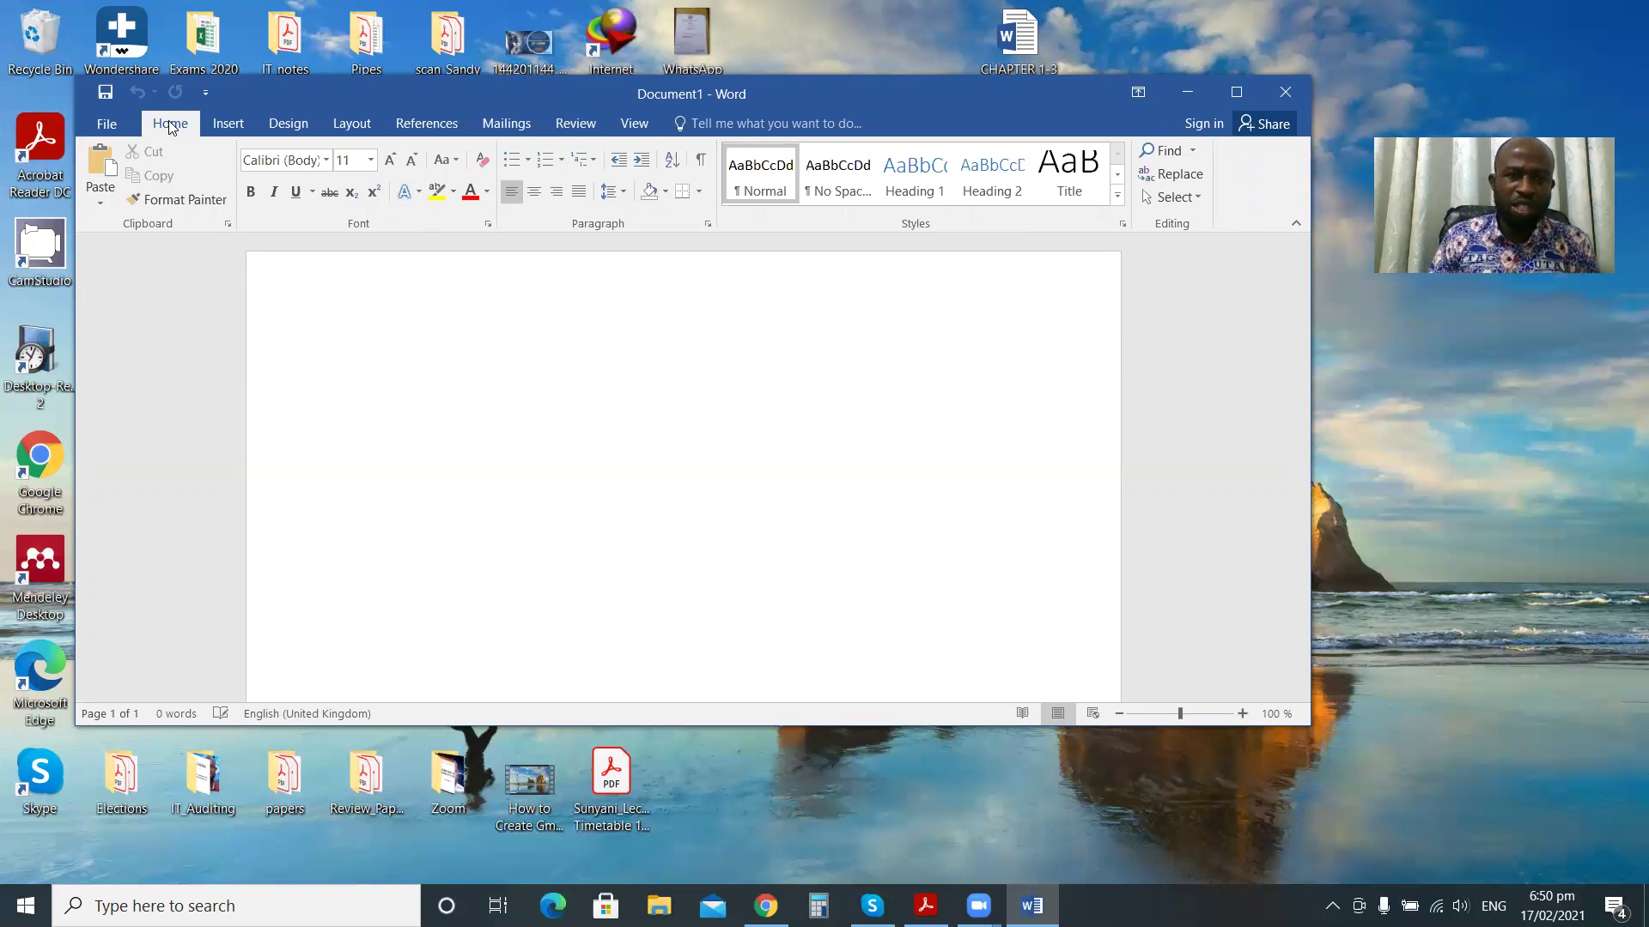
Start saving the blank document to the Desktop and look through the folders and files already stored there.
{"action": "left_click", "coordinate": [114, 126]}
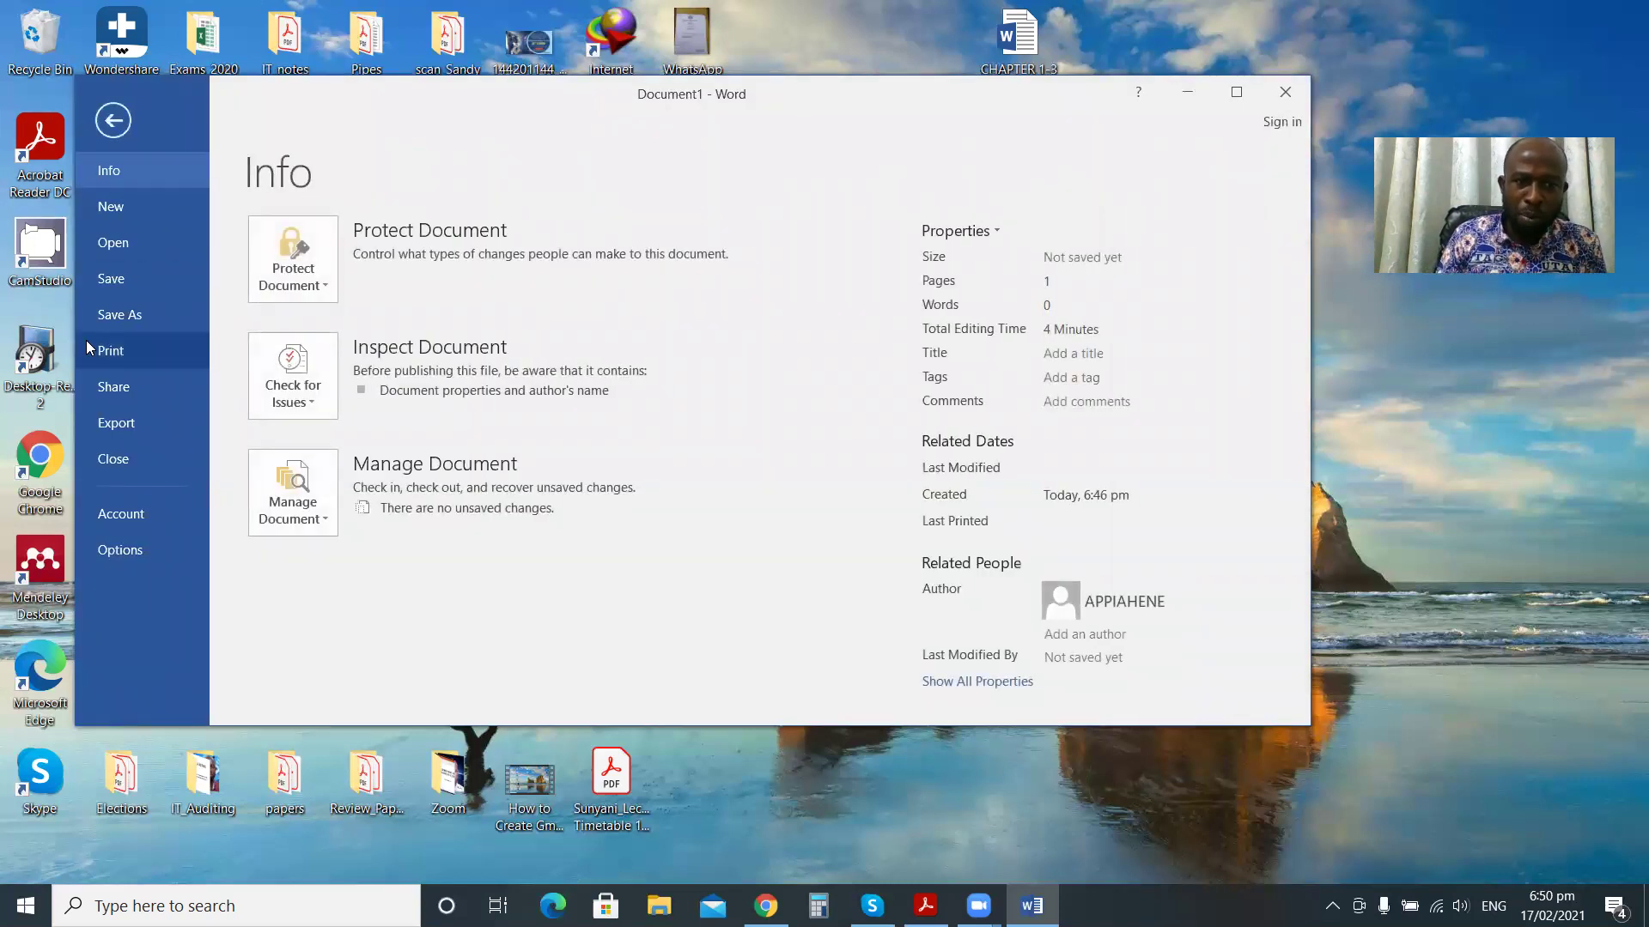
{"action": "left_click", "coordinate": [129, 283]}
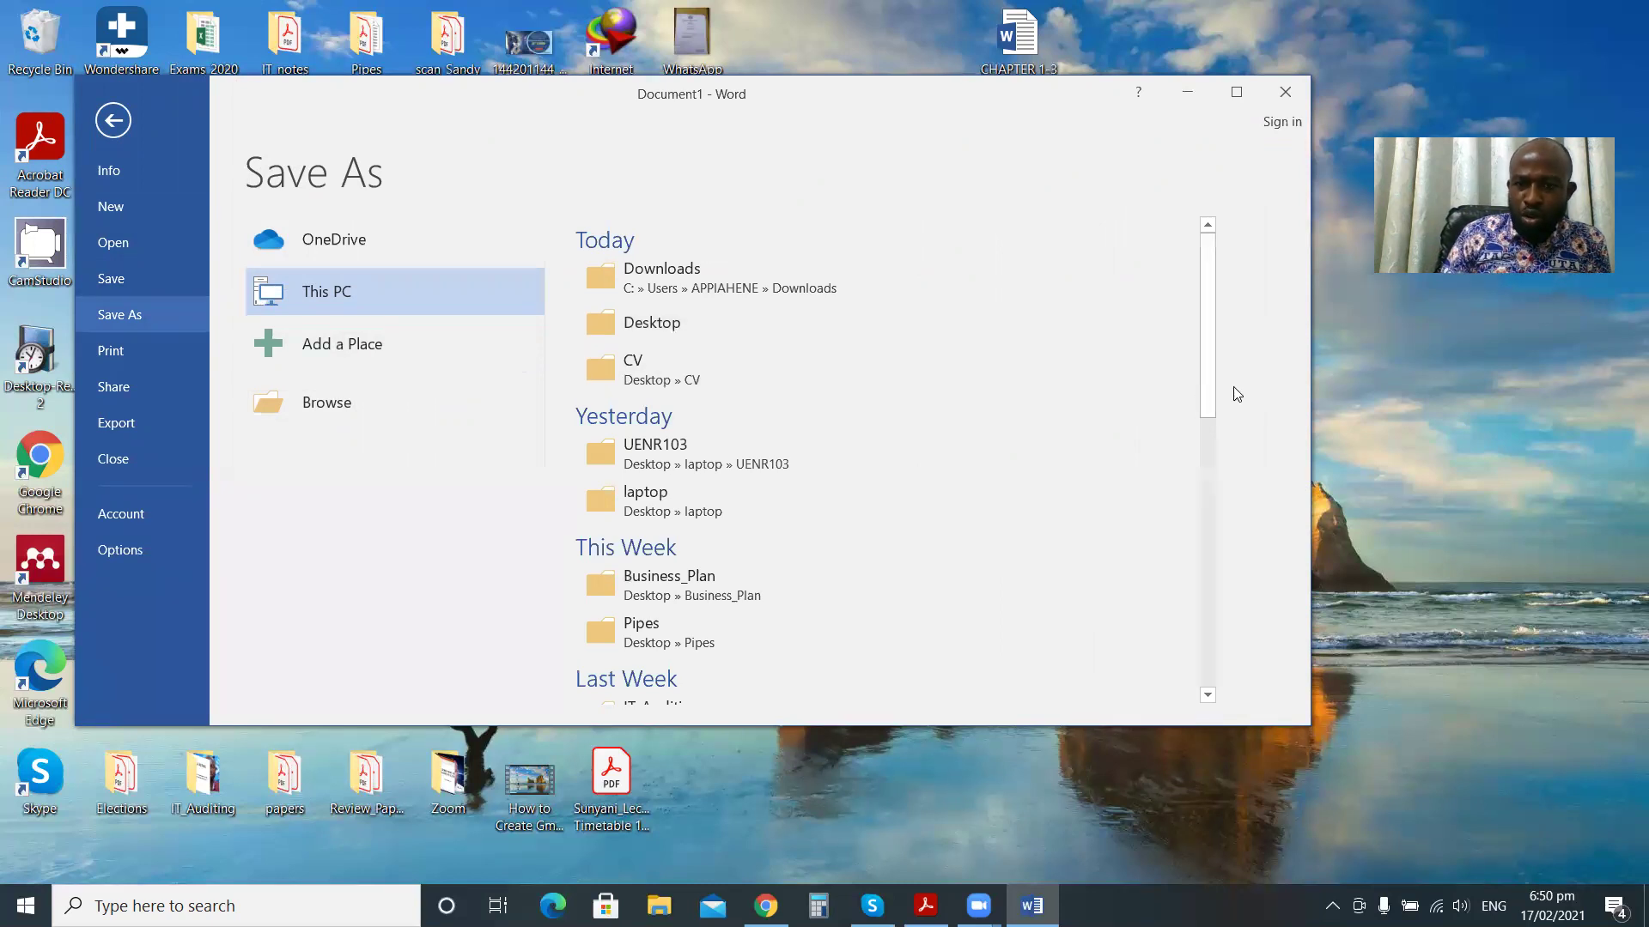
{"action": "mouse_move", "coordinate": [1209, 378]}
{"action": "left_mouse_down"}
{"action": "mouse_move", "coordinate": [1196, 678]}
{"action": "mouse_move", "coordinate": [1216, 432]}
{"action": "mouse_move", "coordinate": [1196, 354]}
{"action": "left_mouse_up"}
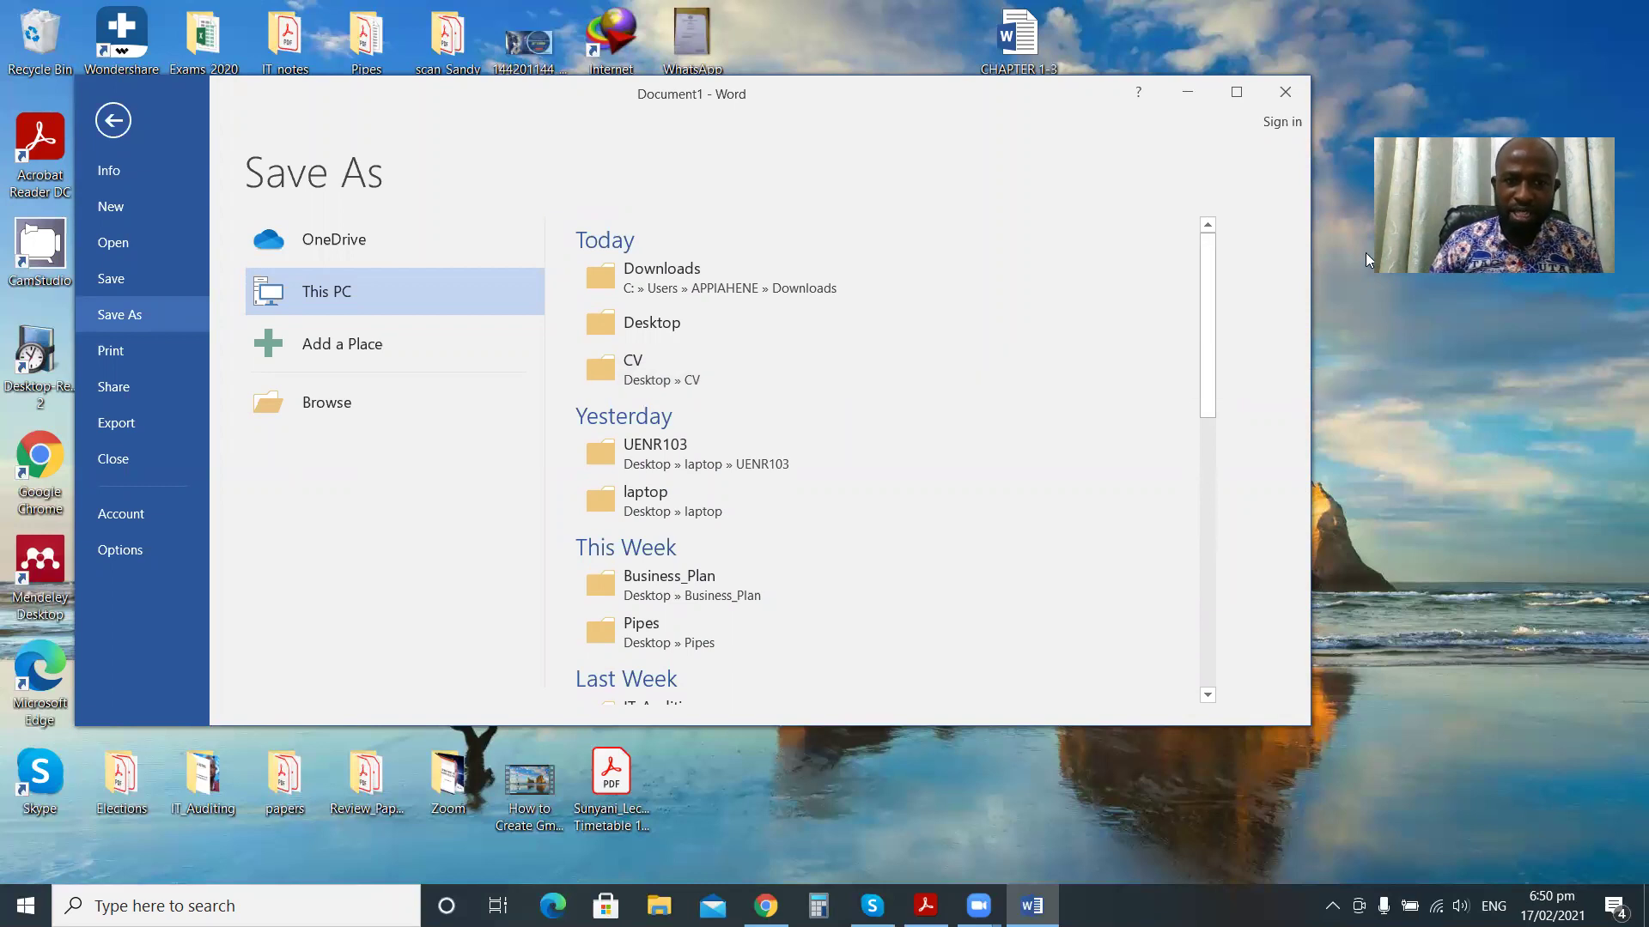
{"action": "left_click", "coordinate": [668, 324]}
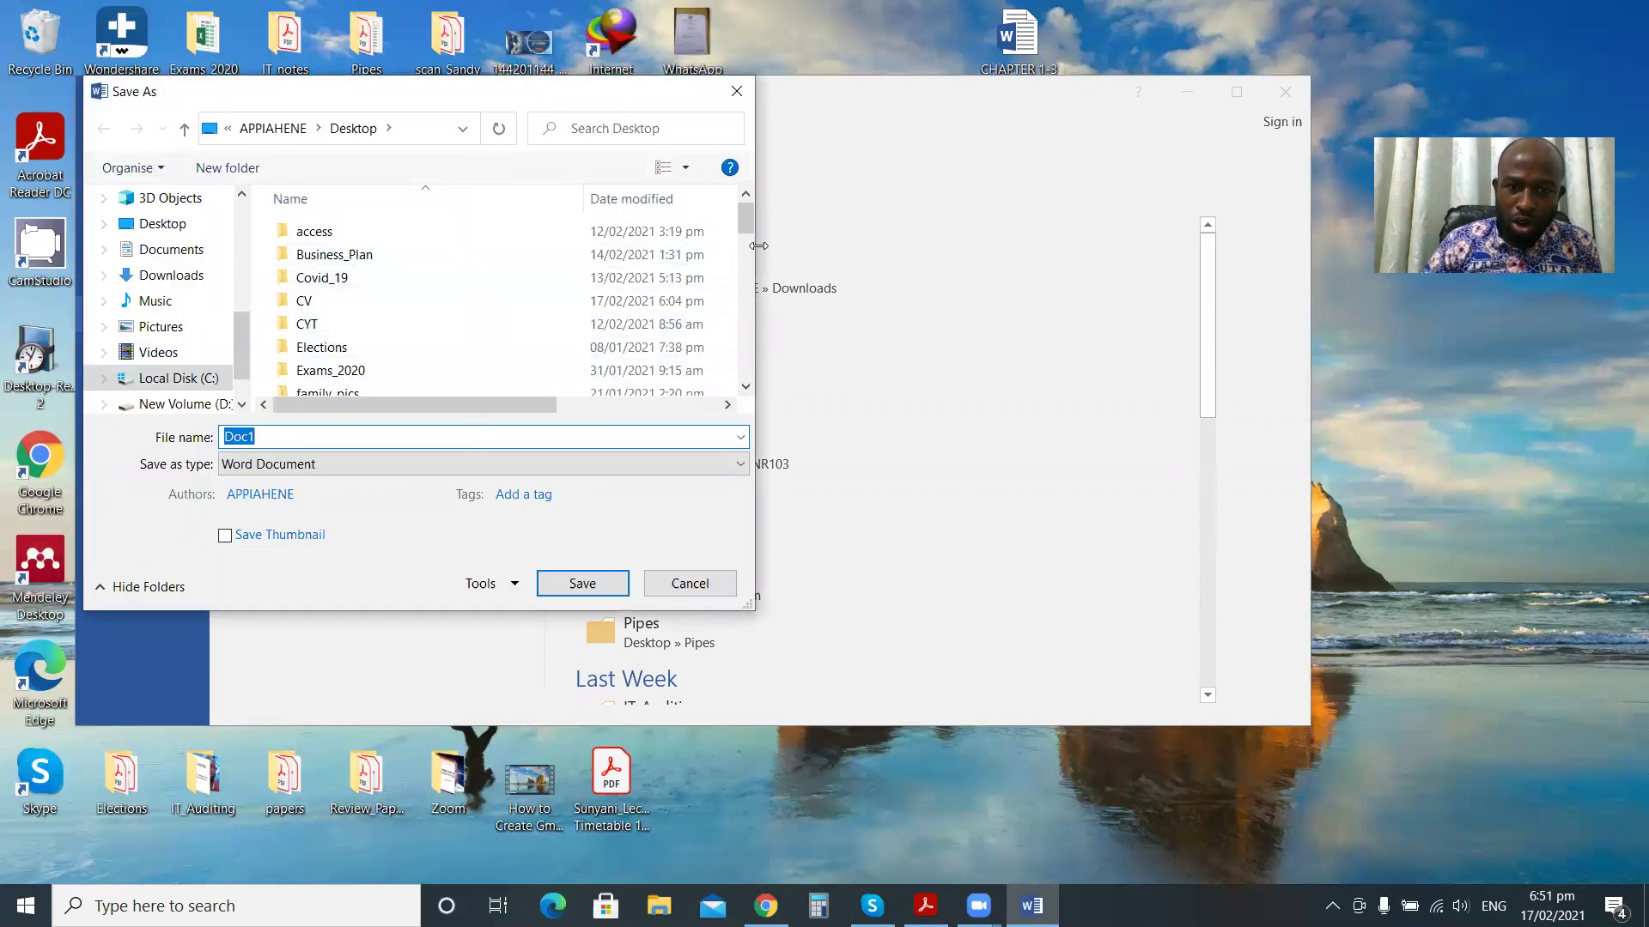
{"action": "left_click_drag", "start_coordinate": [747, 214], "coordinate": [732, 369]}
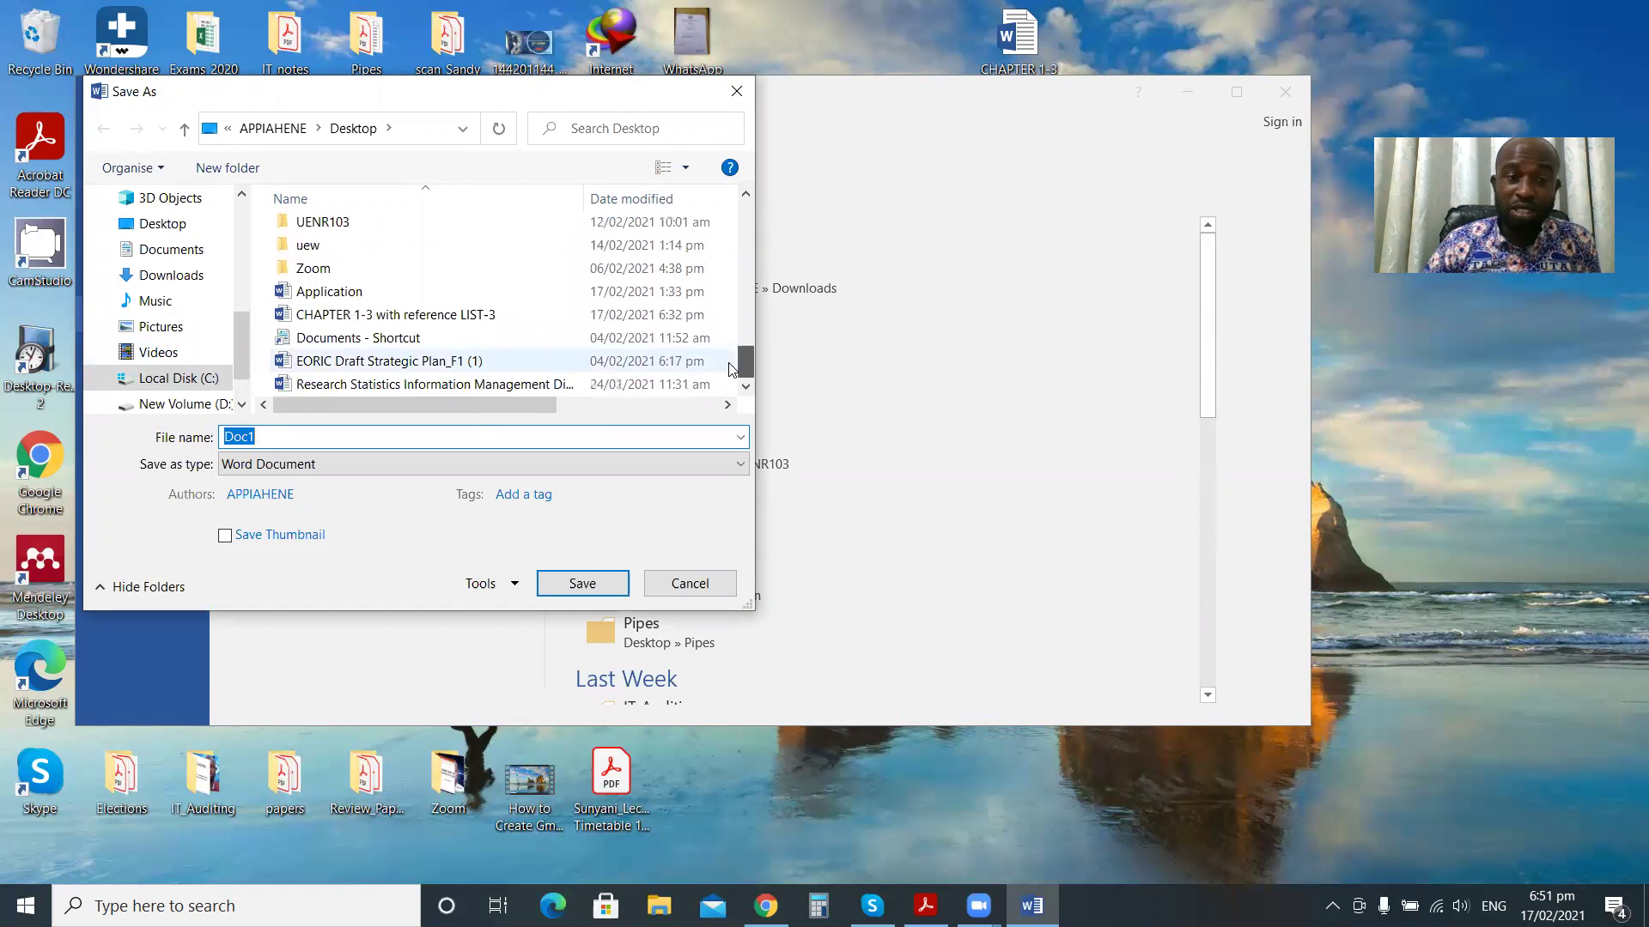
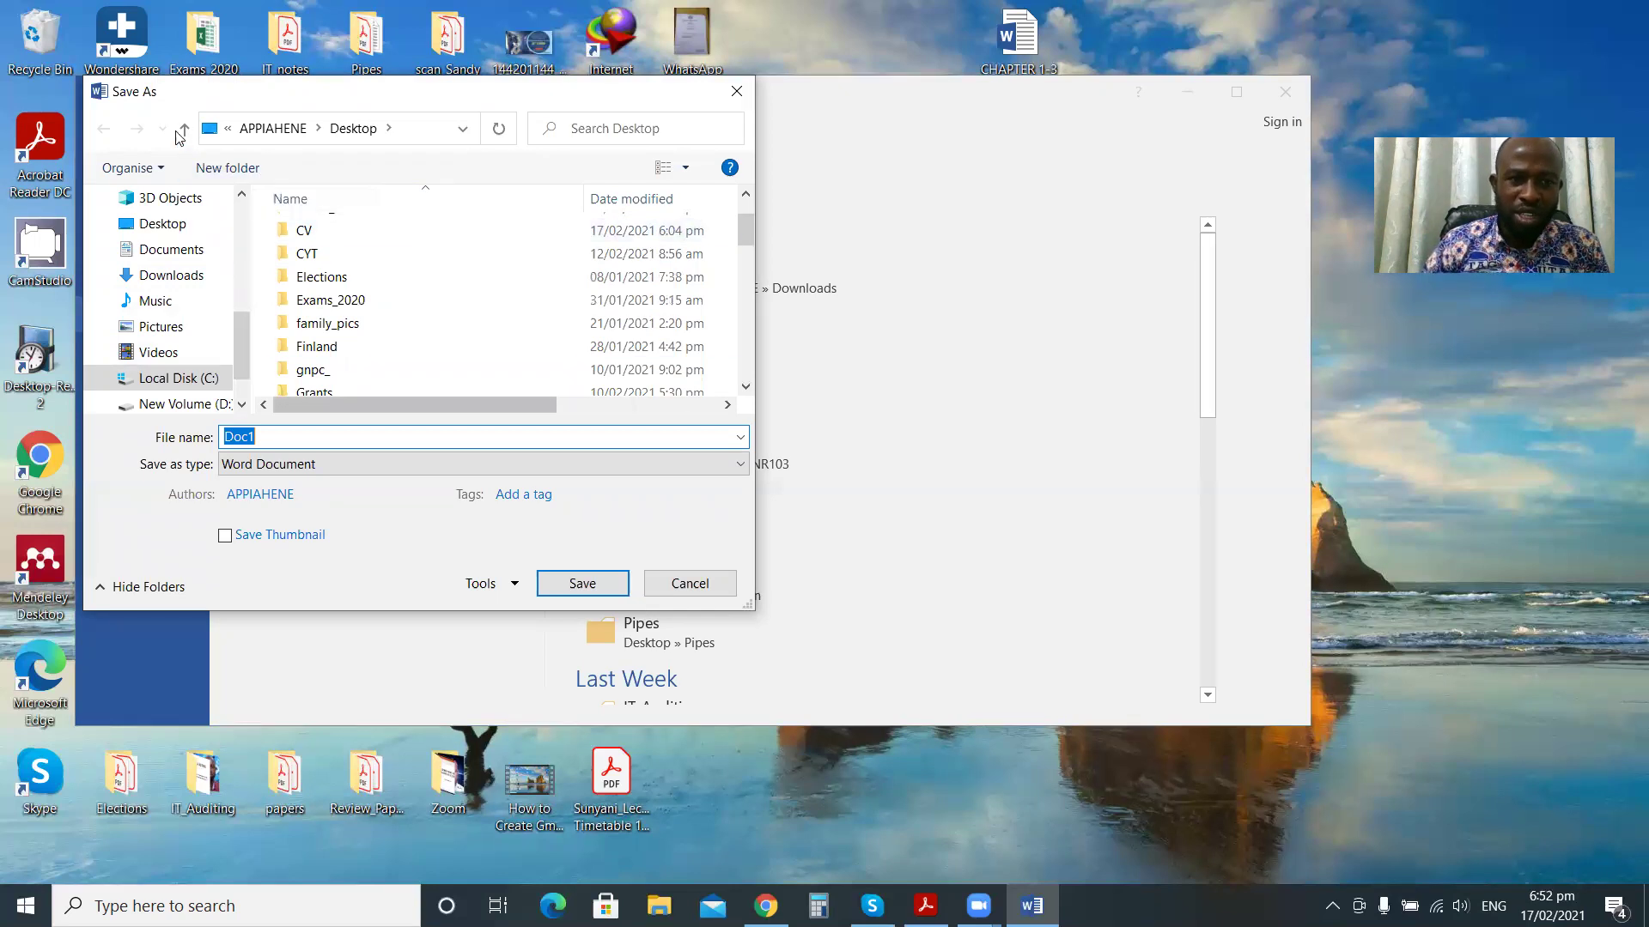
Create a new folder named UERN103 on the Desktop while choosing where to save the document.
{"action": "left_click", "coordinate": [229, 168]}
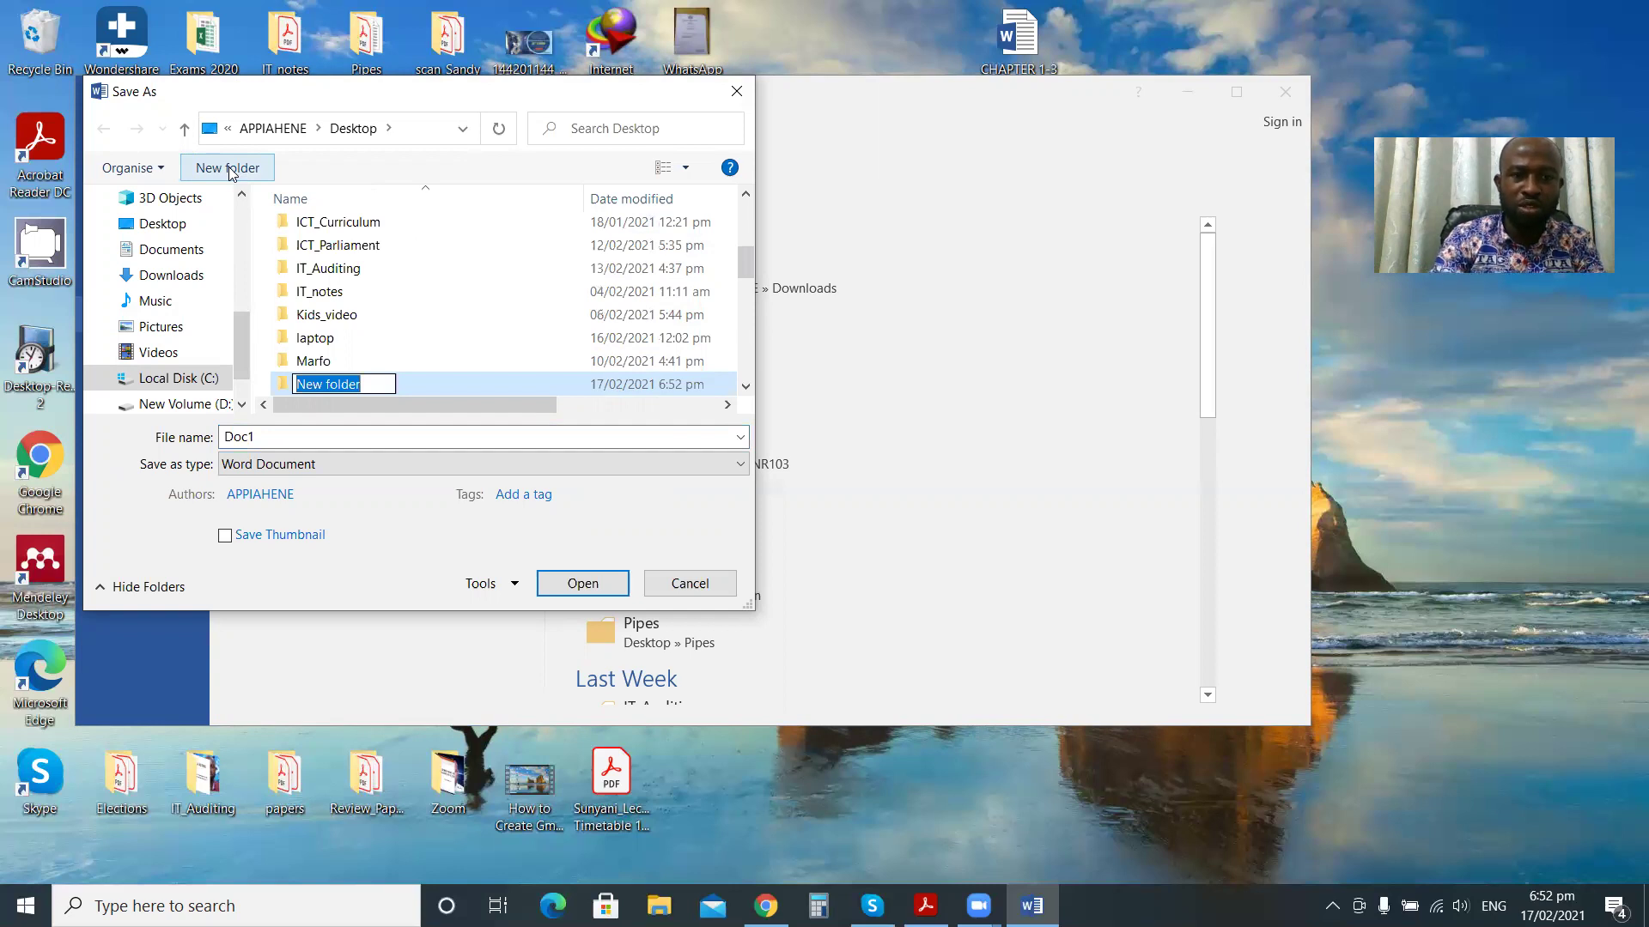
{"action": "type", "text": "u"}
{"action": "key", "text": "BackSpace"}
{"action": "type", "text": "UERN103"}
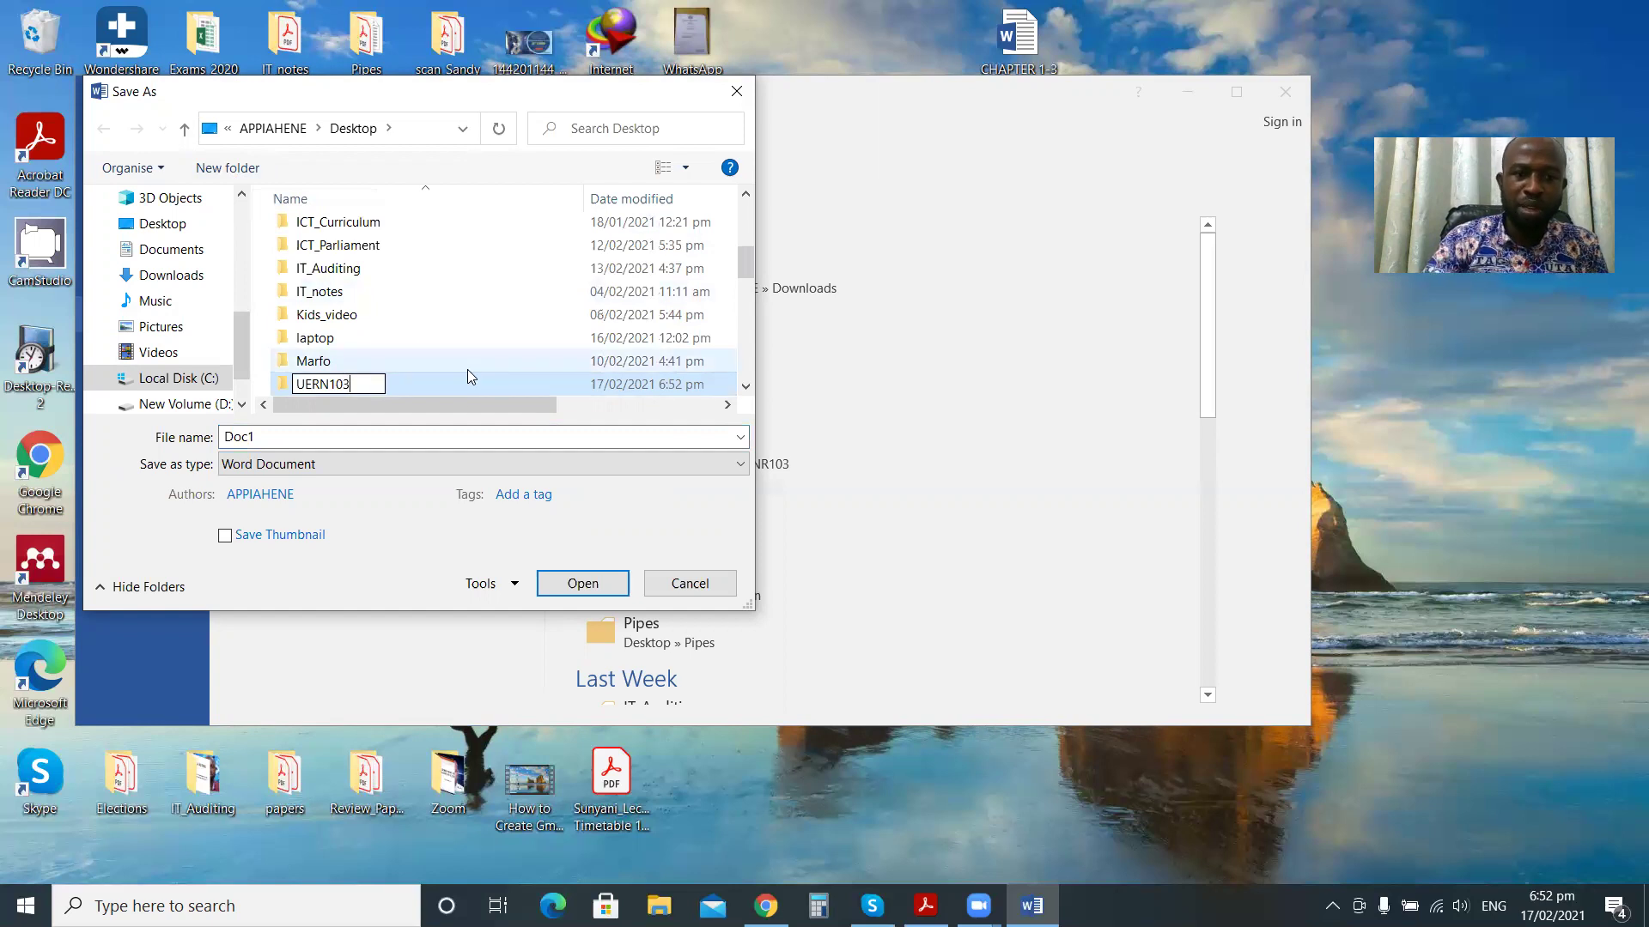
{"action": "key", "text": "Return"}
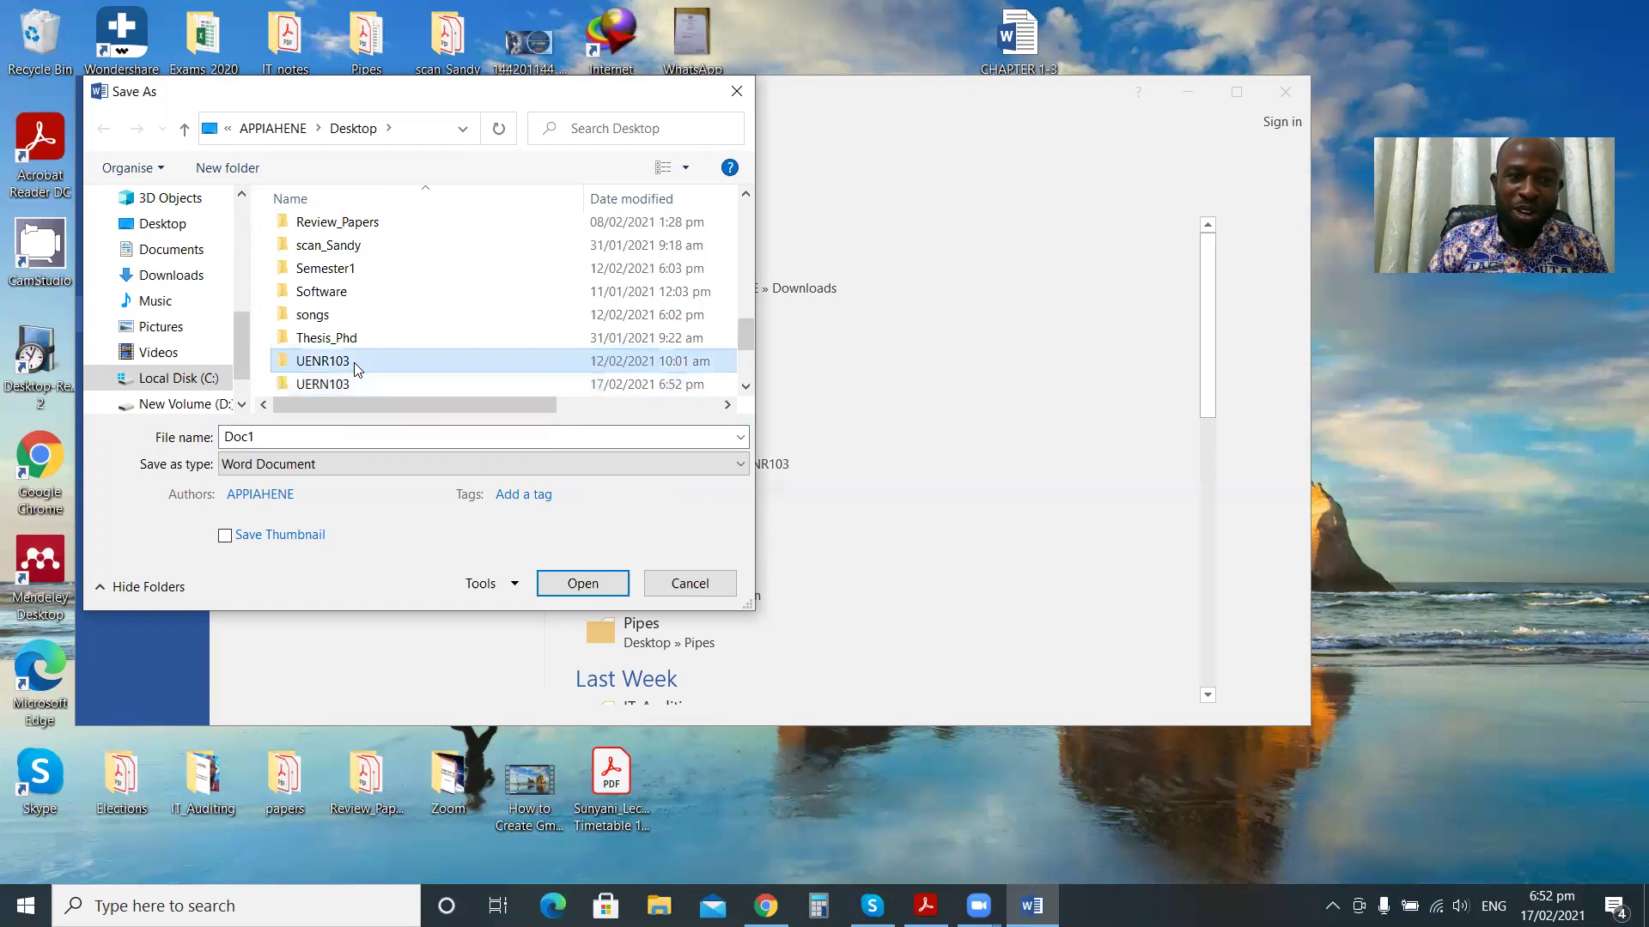
Choose the existing UENR103 folder on the Desktop as the document's save location.
{"action": "double_click", "coordinate": [357, 360]}
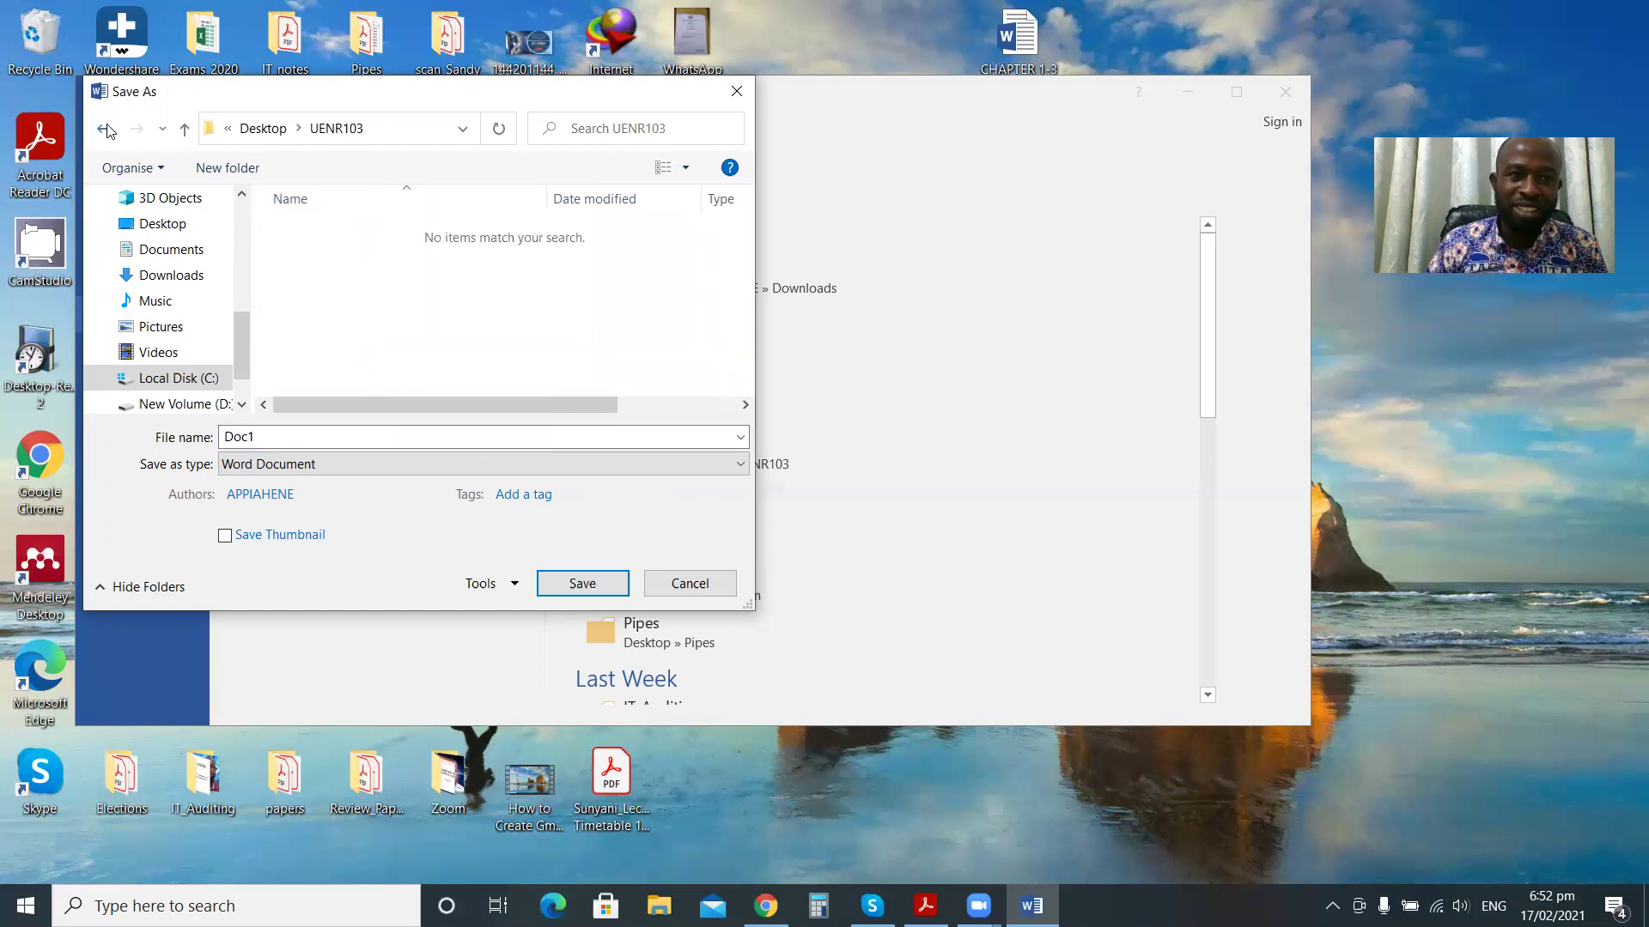
{"action": "left_click", "coordinate": [106, 129]}
{"action": "double_click", "coordinate": [361, 378]}
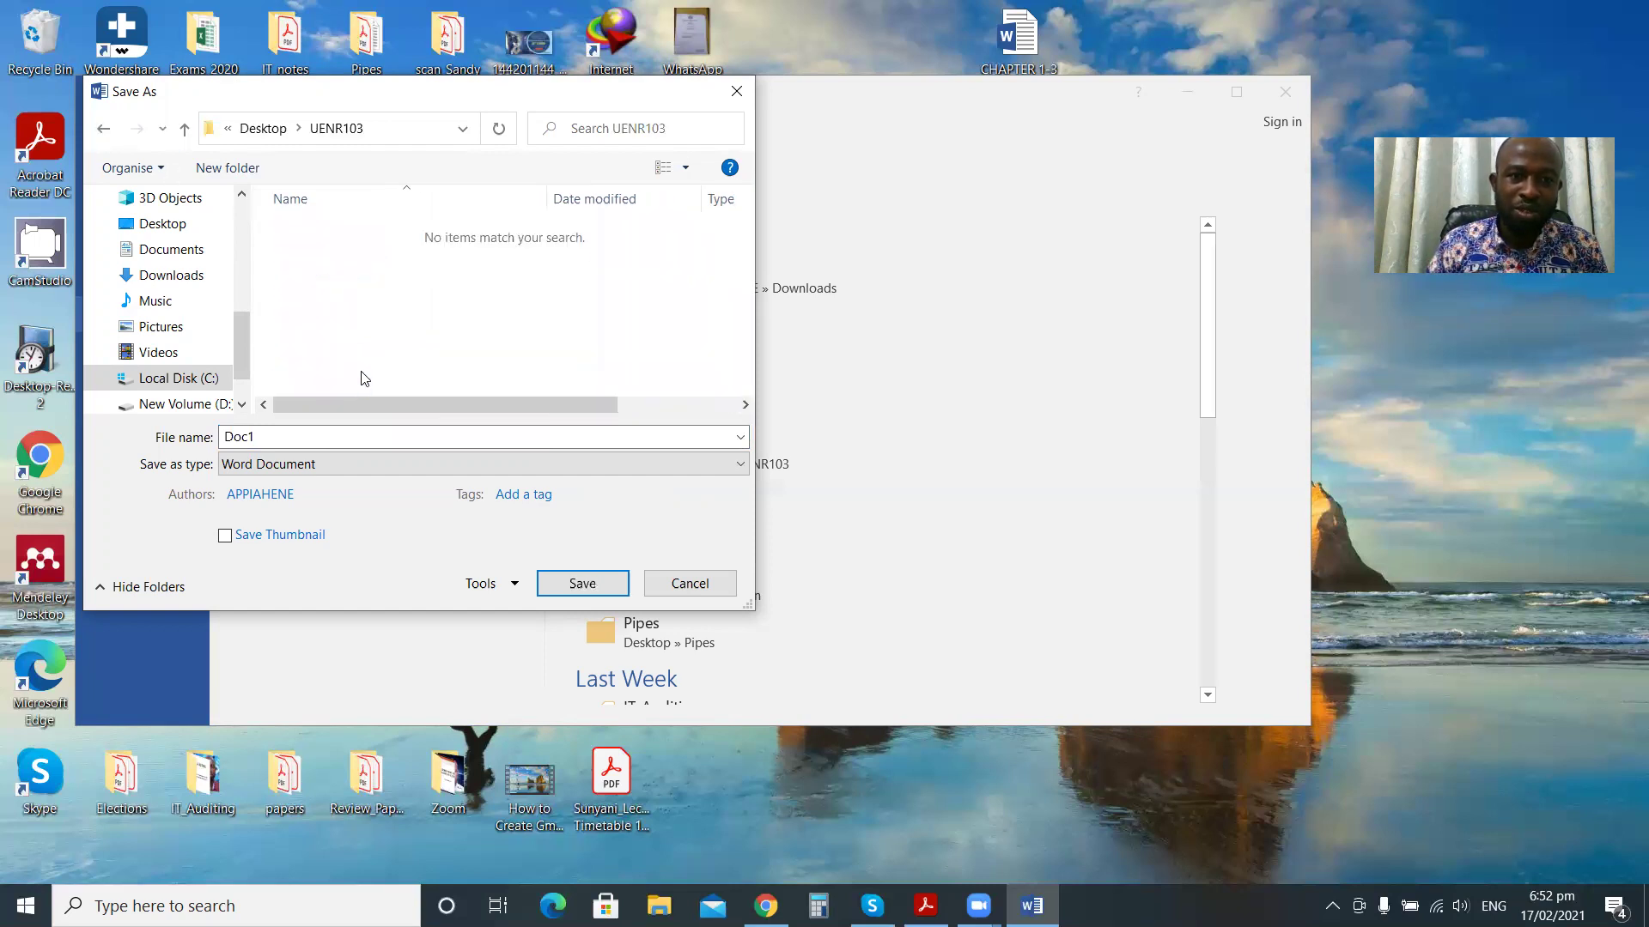
Set the document's file name to Assignemnt1.
{"action": "left_click", "coordinate": [293, 436]}
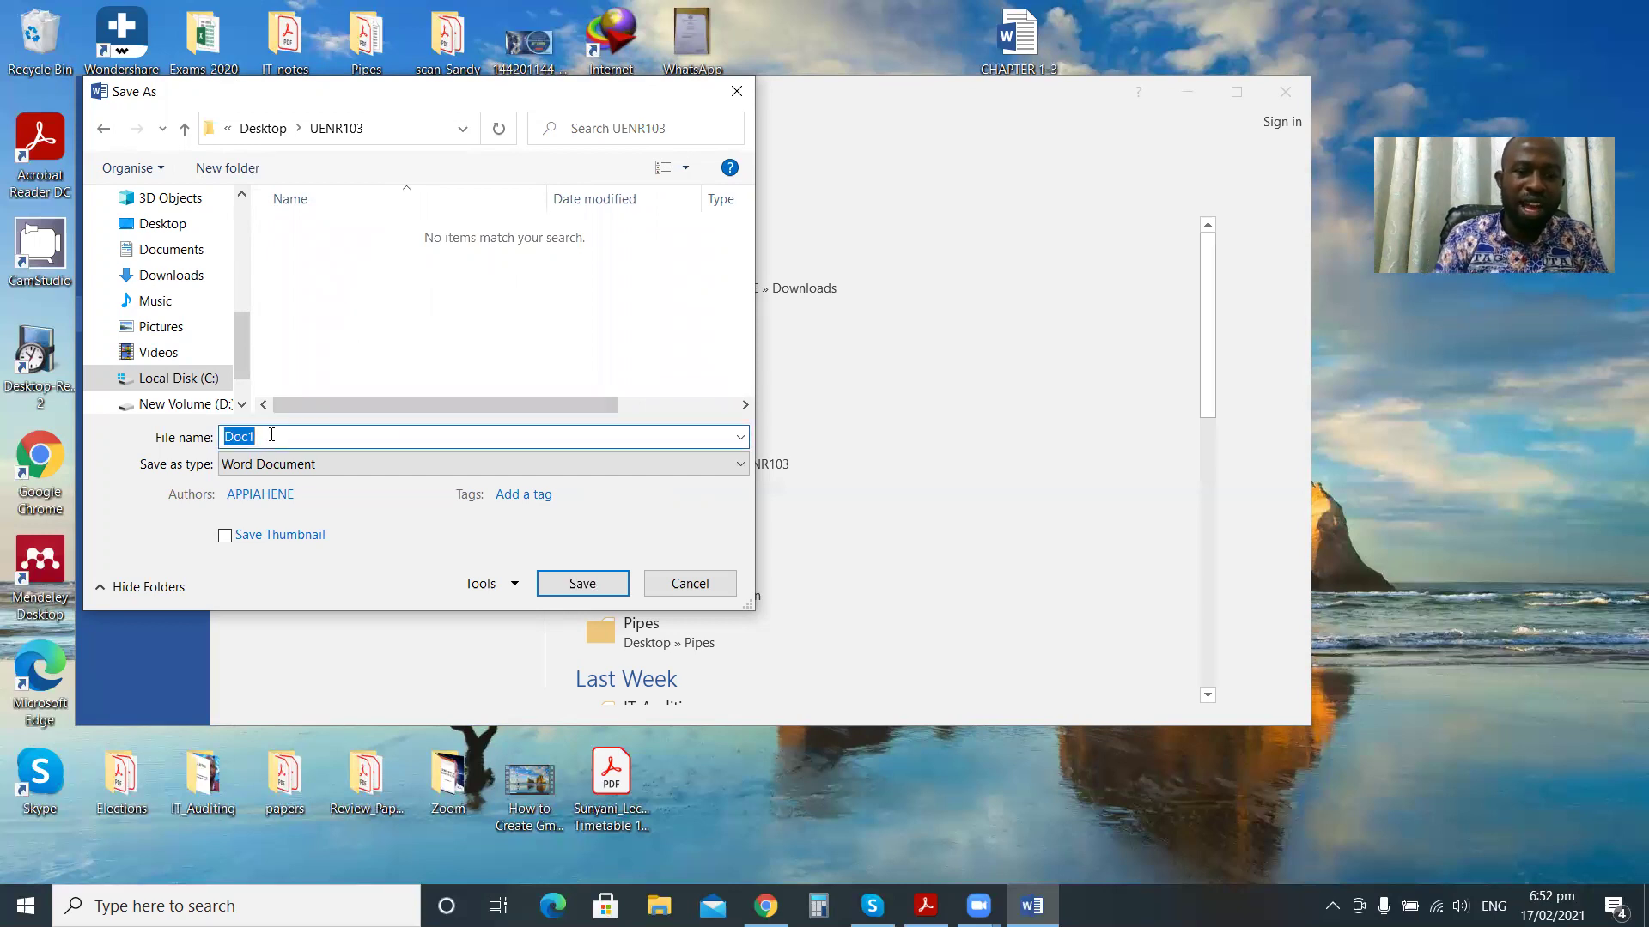
{"action": "type", "text": "aS"}
{"action": "key", "text": "BackSpace"}
{"action": "key", "text": "BackSpace"}
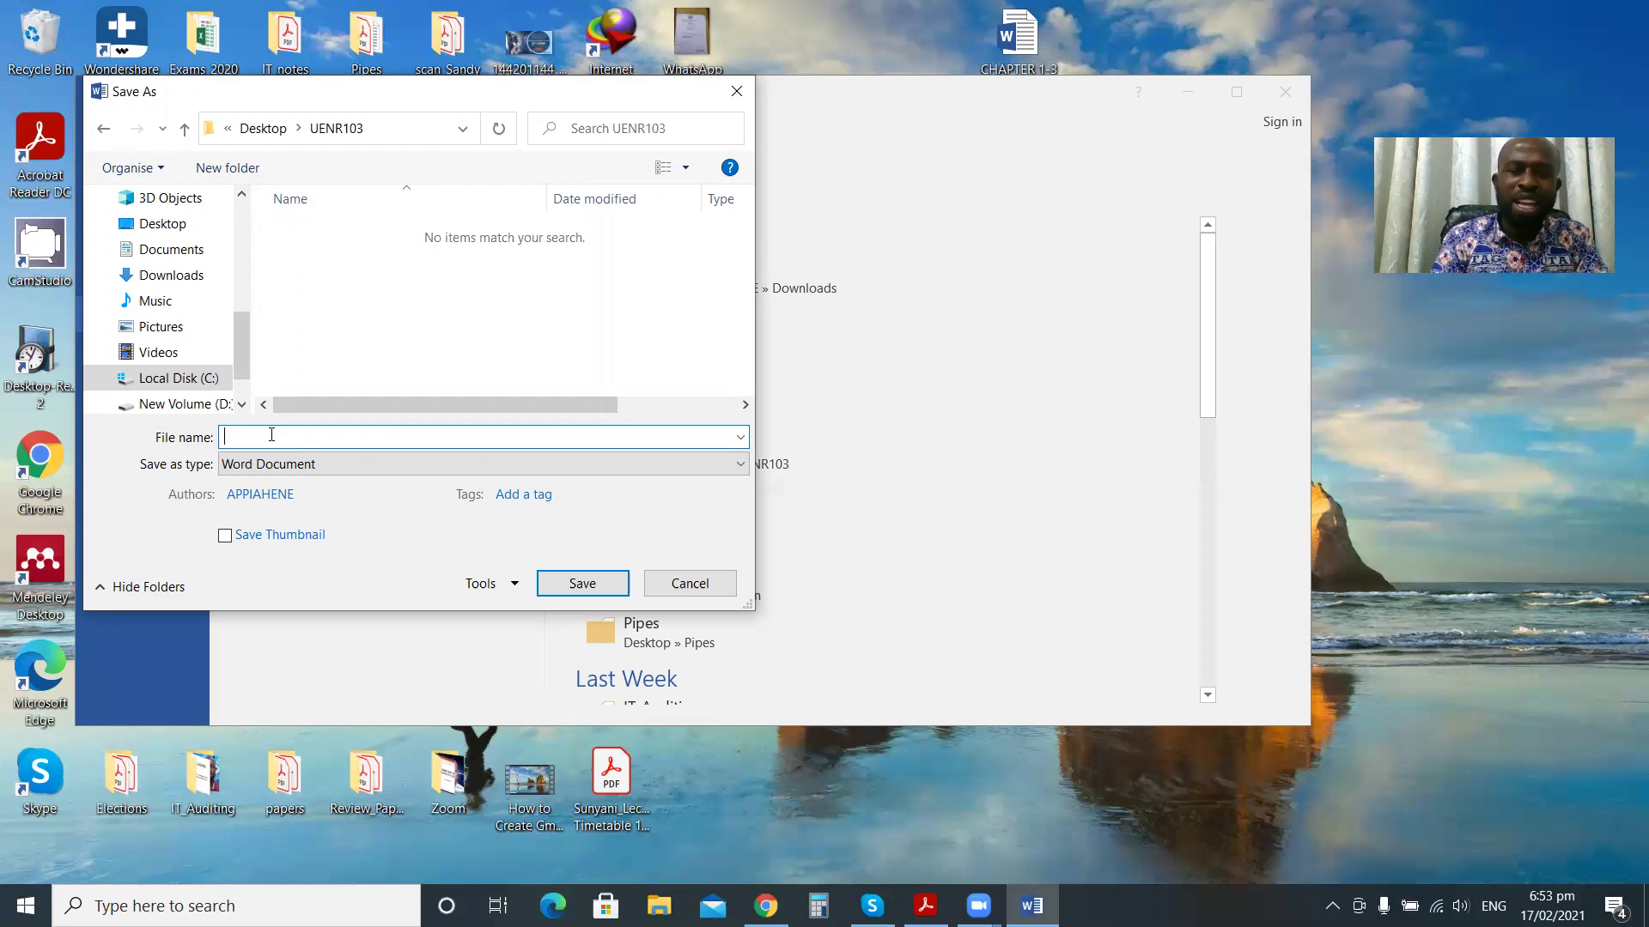
{"action": "type", "text": "aSd"}
{"action": "key", "text": "BackSpace"}
{"action": "key", "text": "BackSpace"}
{"action": "key", "text": "BackSpace"}
{"action": "type", "text": "Ass"}
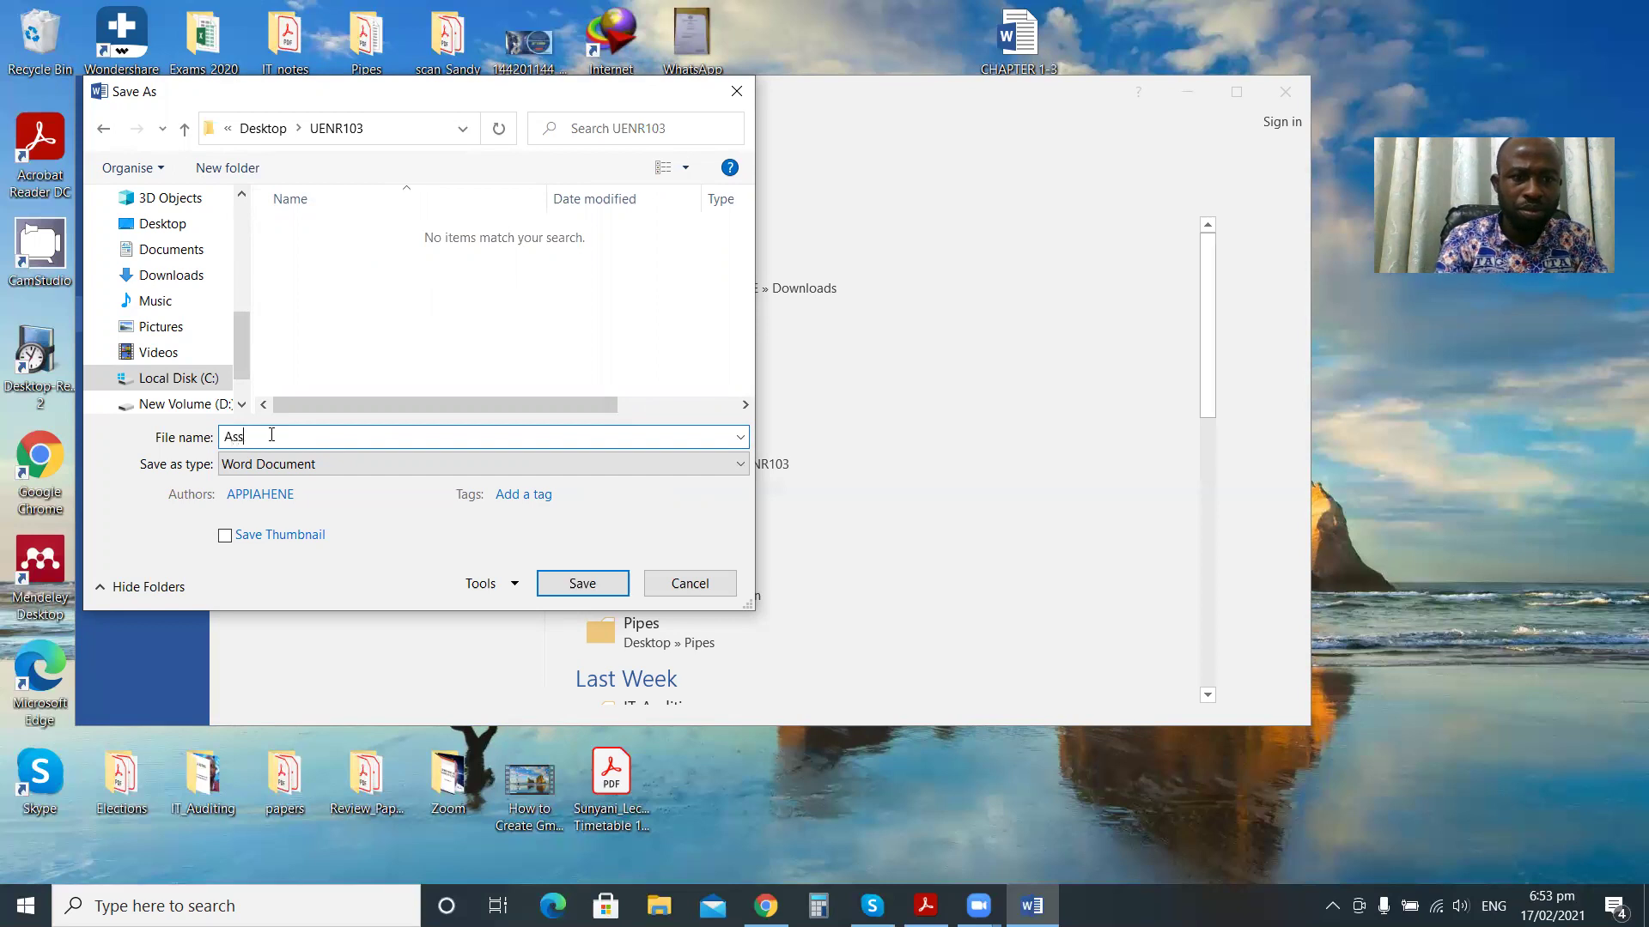
{"action": "type", "text": "ig"}
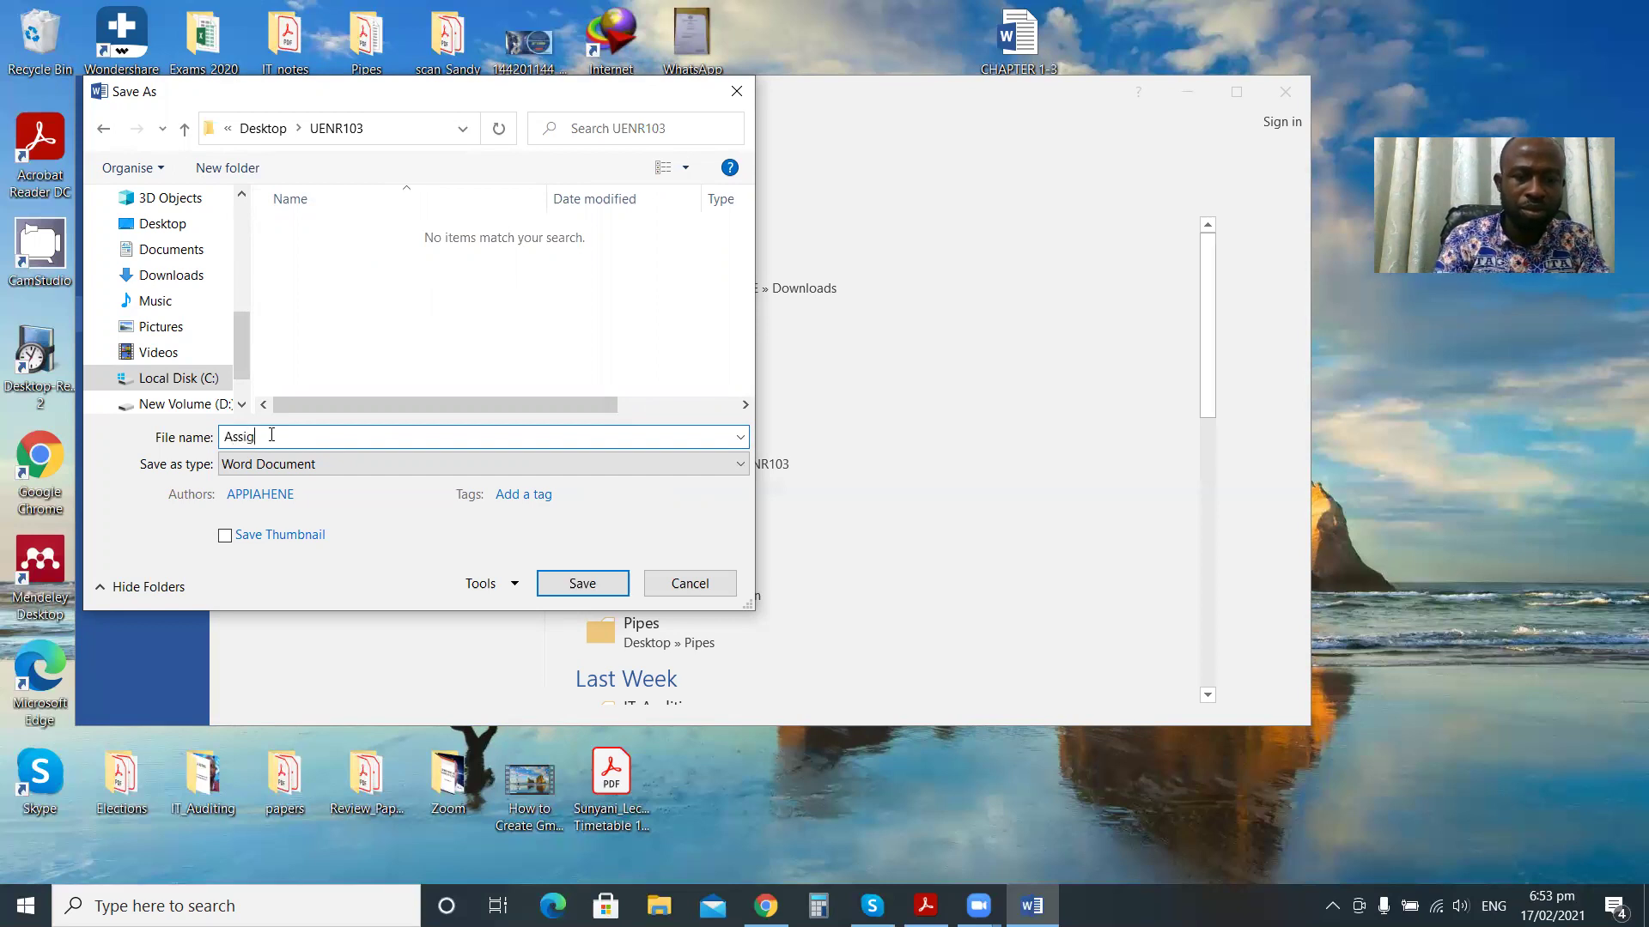
{"action": "type", "text": "nemnt"}
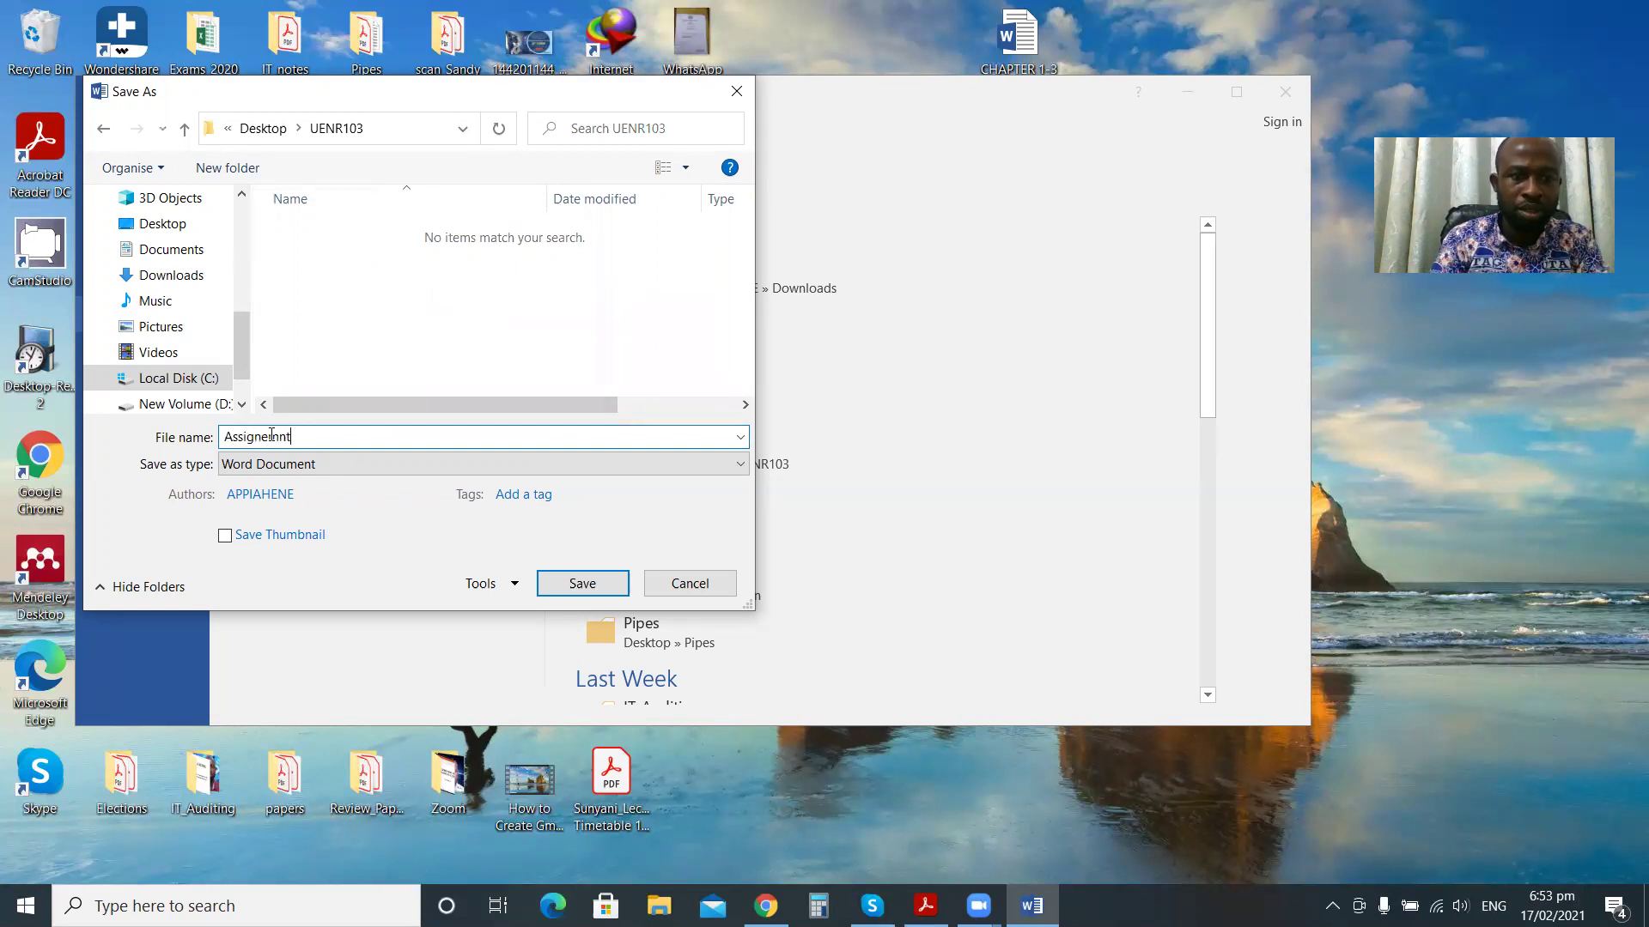
{"action": "type", "text": "1"}
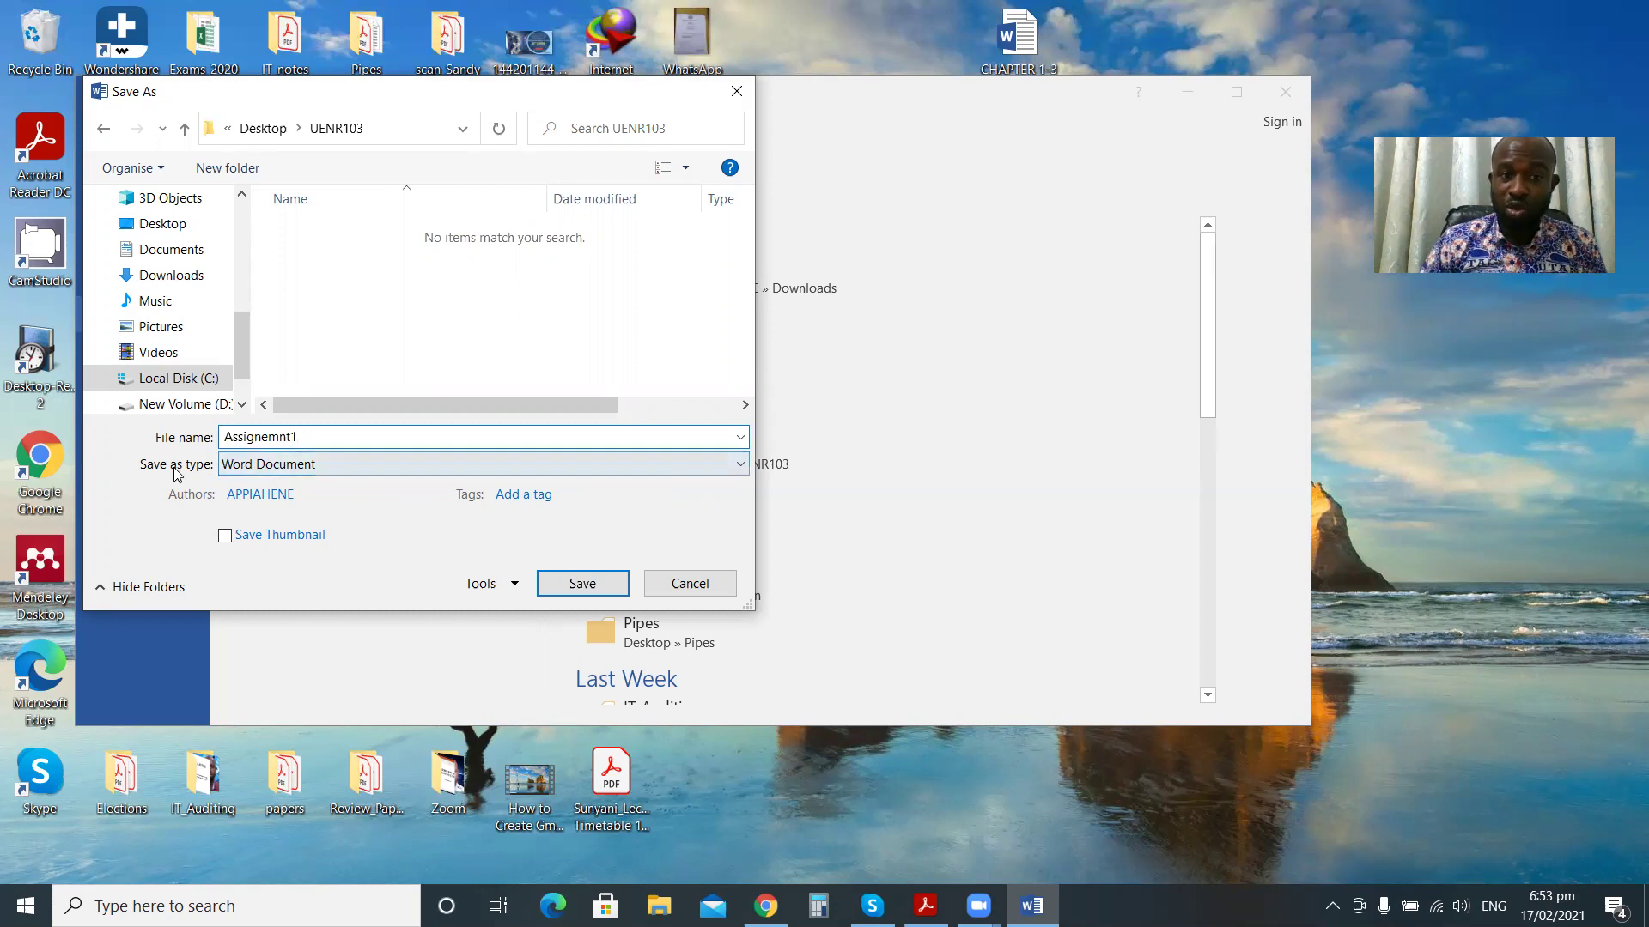
Review the available file types, save the file as a Word Document, and maximize the document window.
{"action": "left_click", "coordinate": [223, 472]}
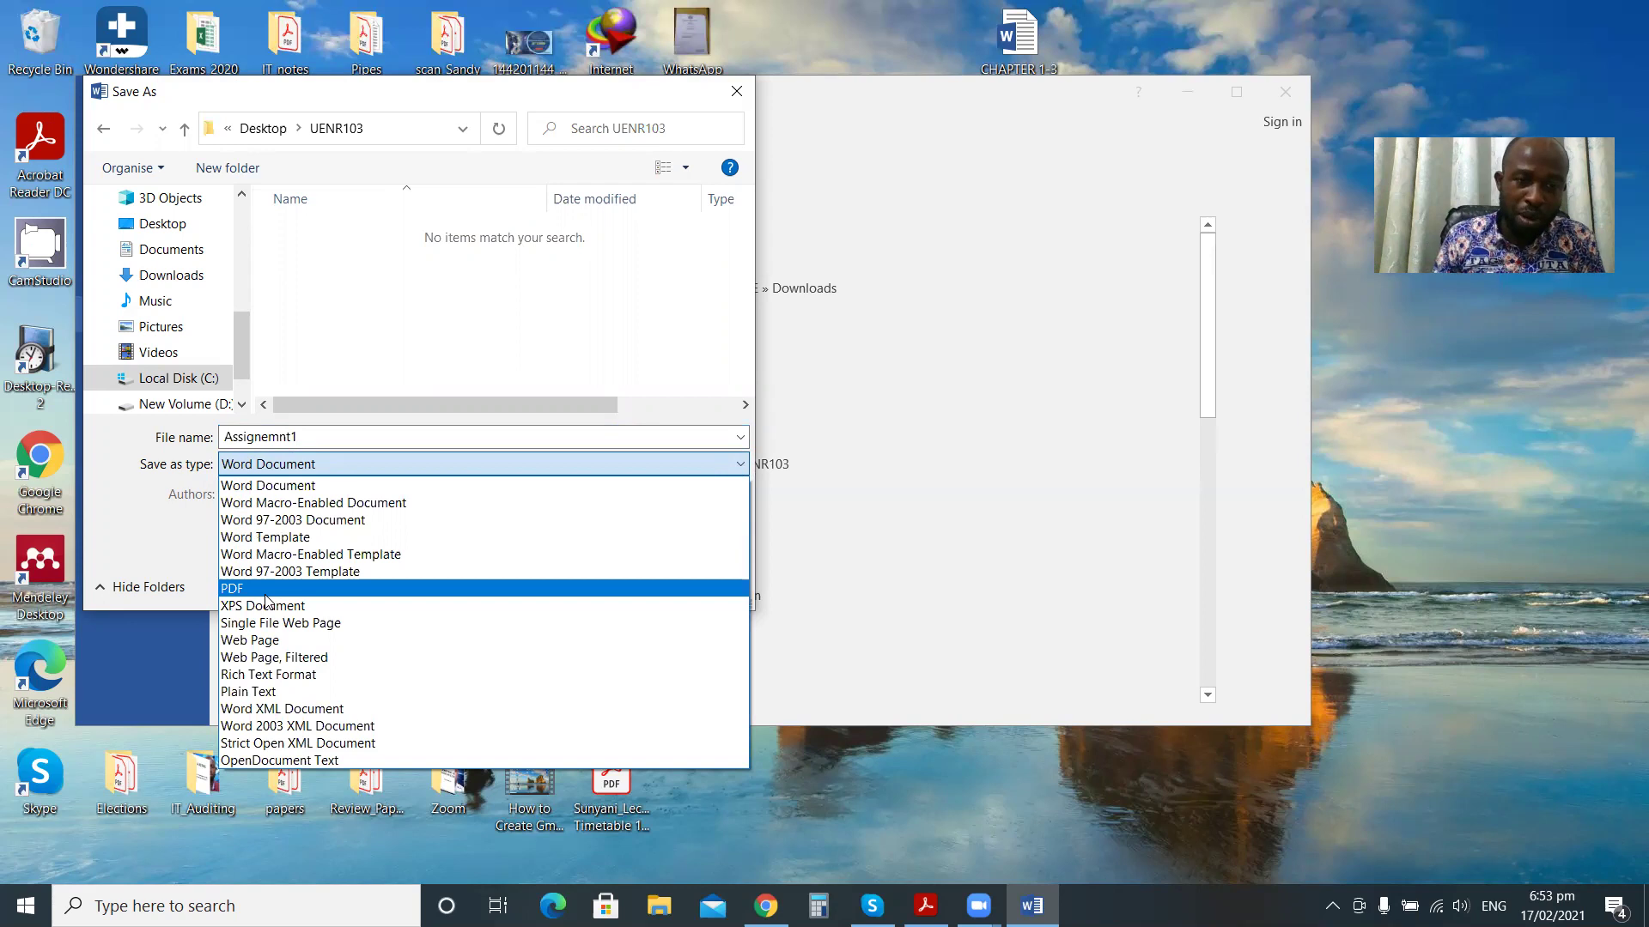
{"action": "left_click", "coordinate": [406, 329]}
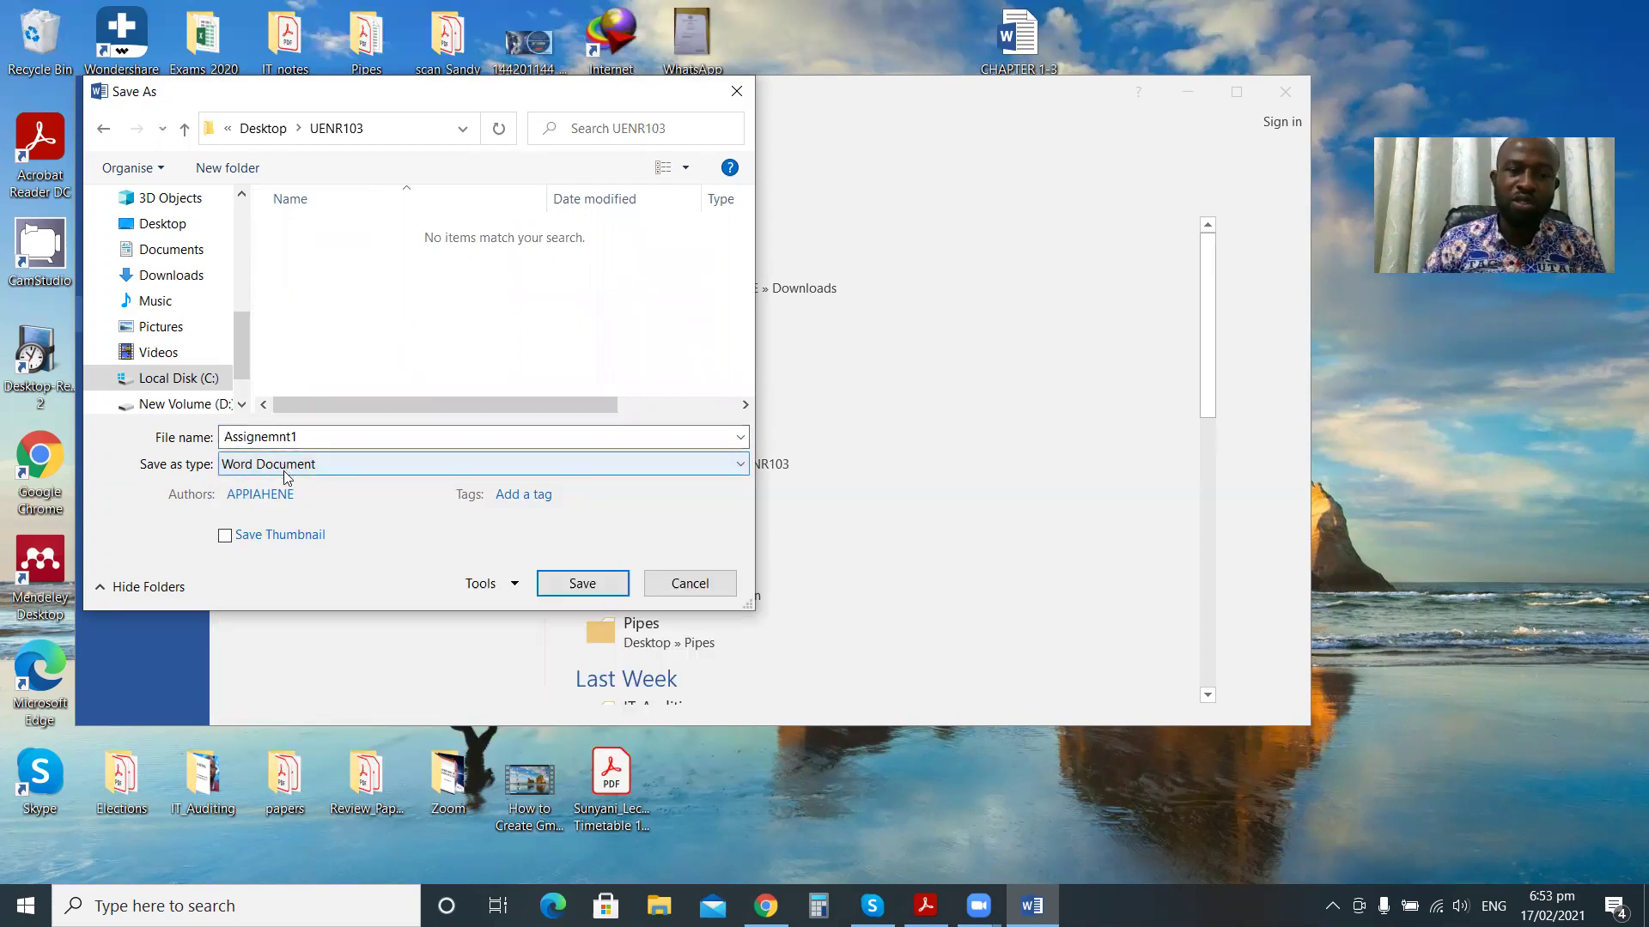
{"action": "left_click", "coordinate": [594, 592]}
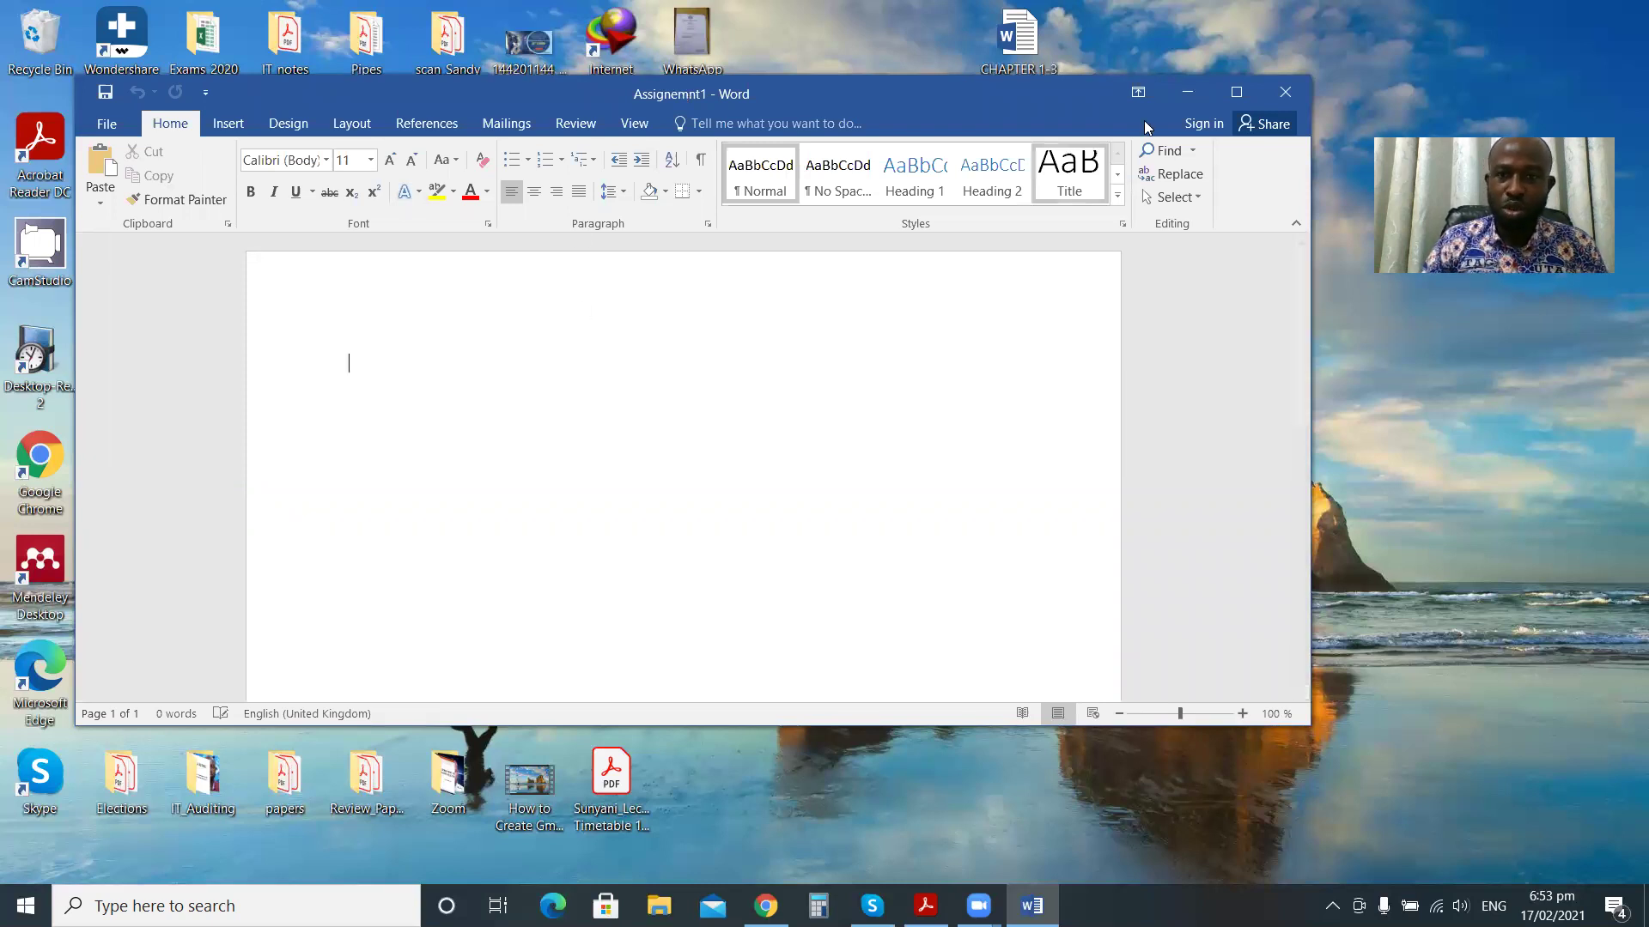
{"action": "left_click", "coordinate": [1236, 93]}
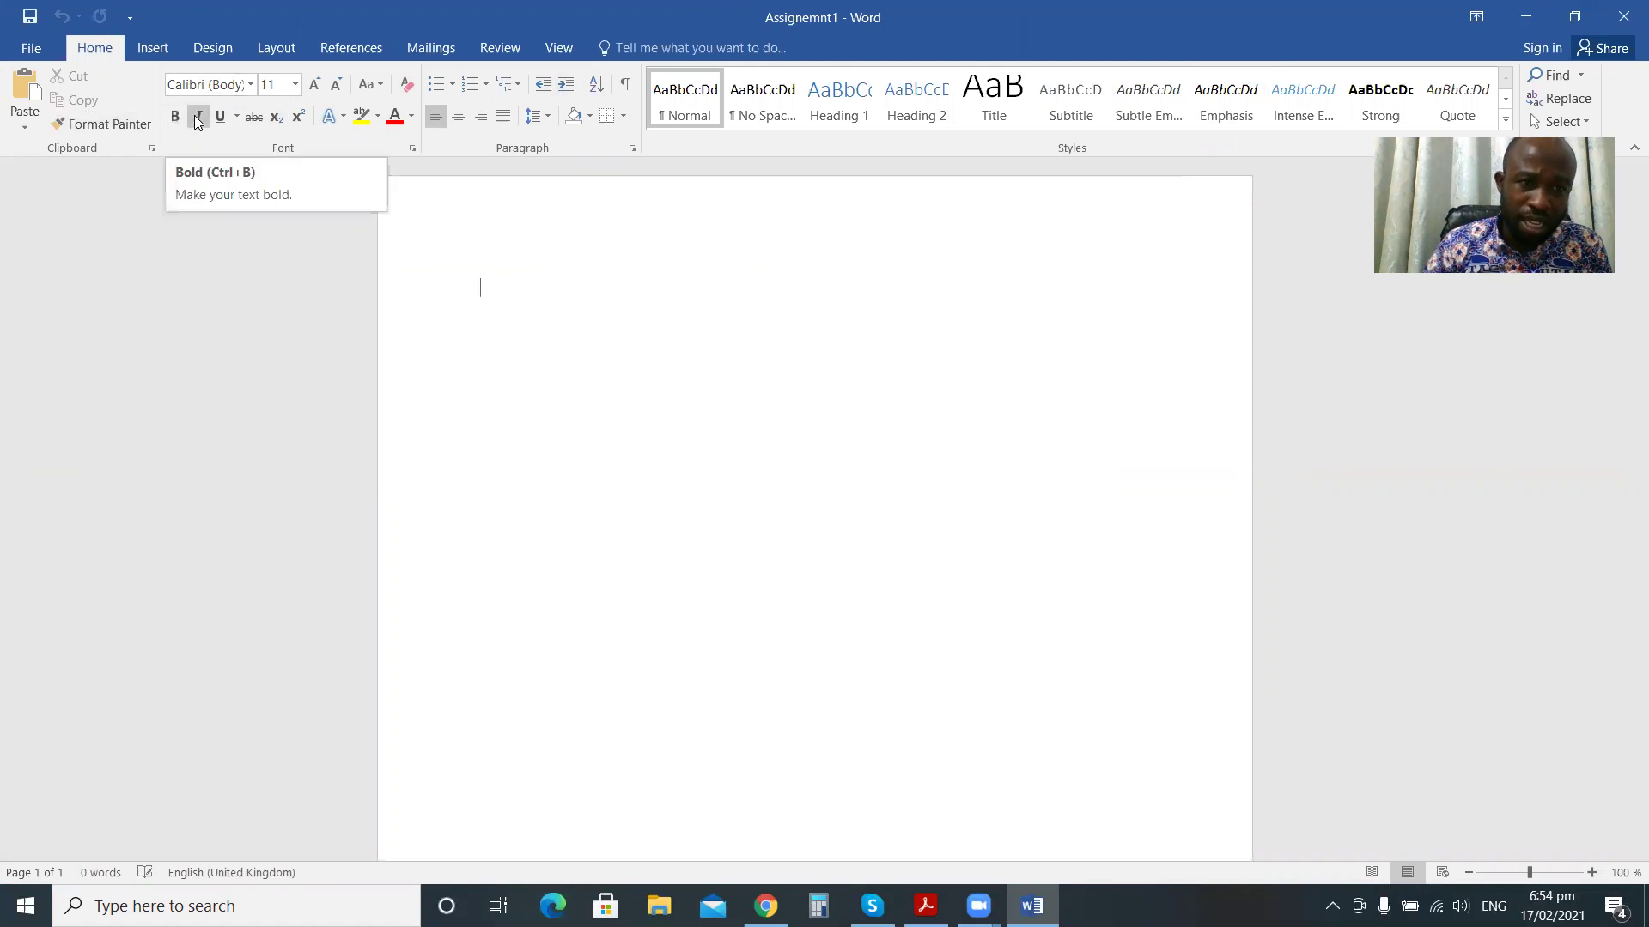
Write a one-line introduction on the blank page: "My name is" followed by the presenter's full name and a full stop.
{"action": "left_click", "coordinate": [300, 115]}
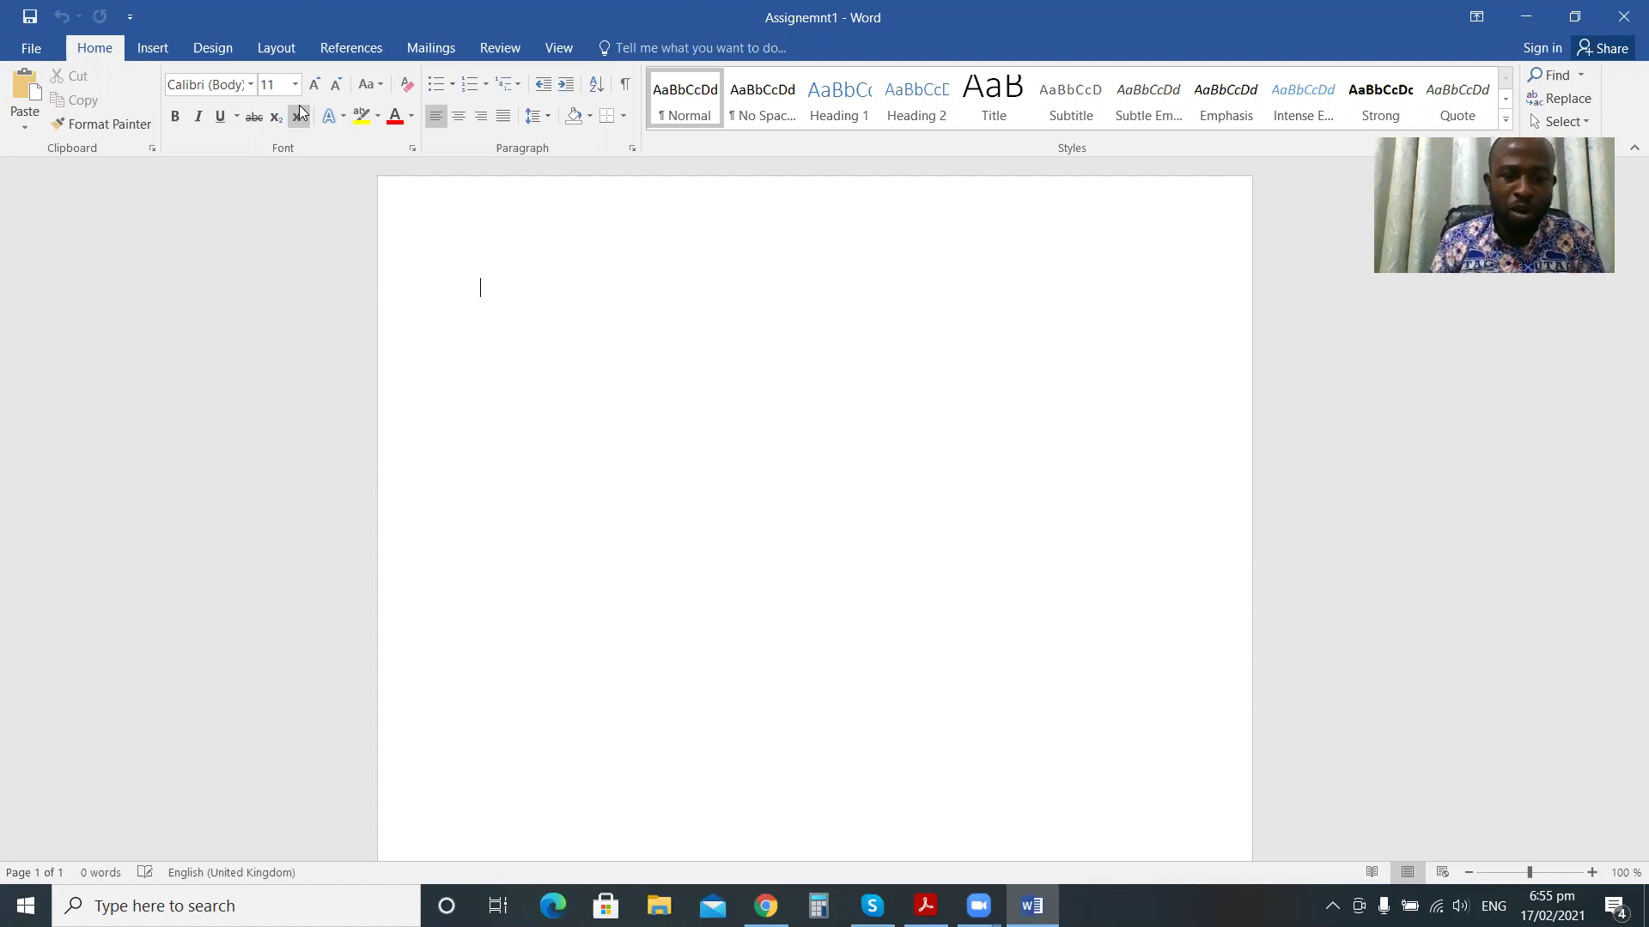
{"action": "type", "text": "My"}
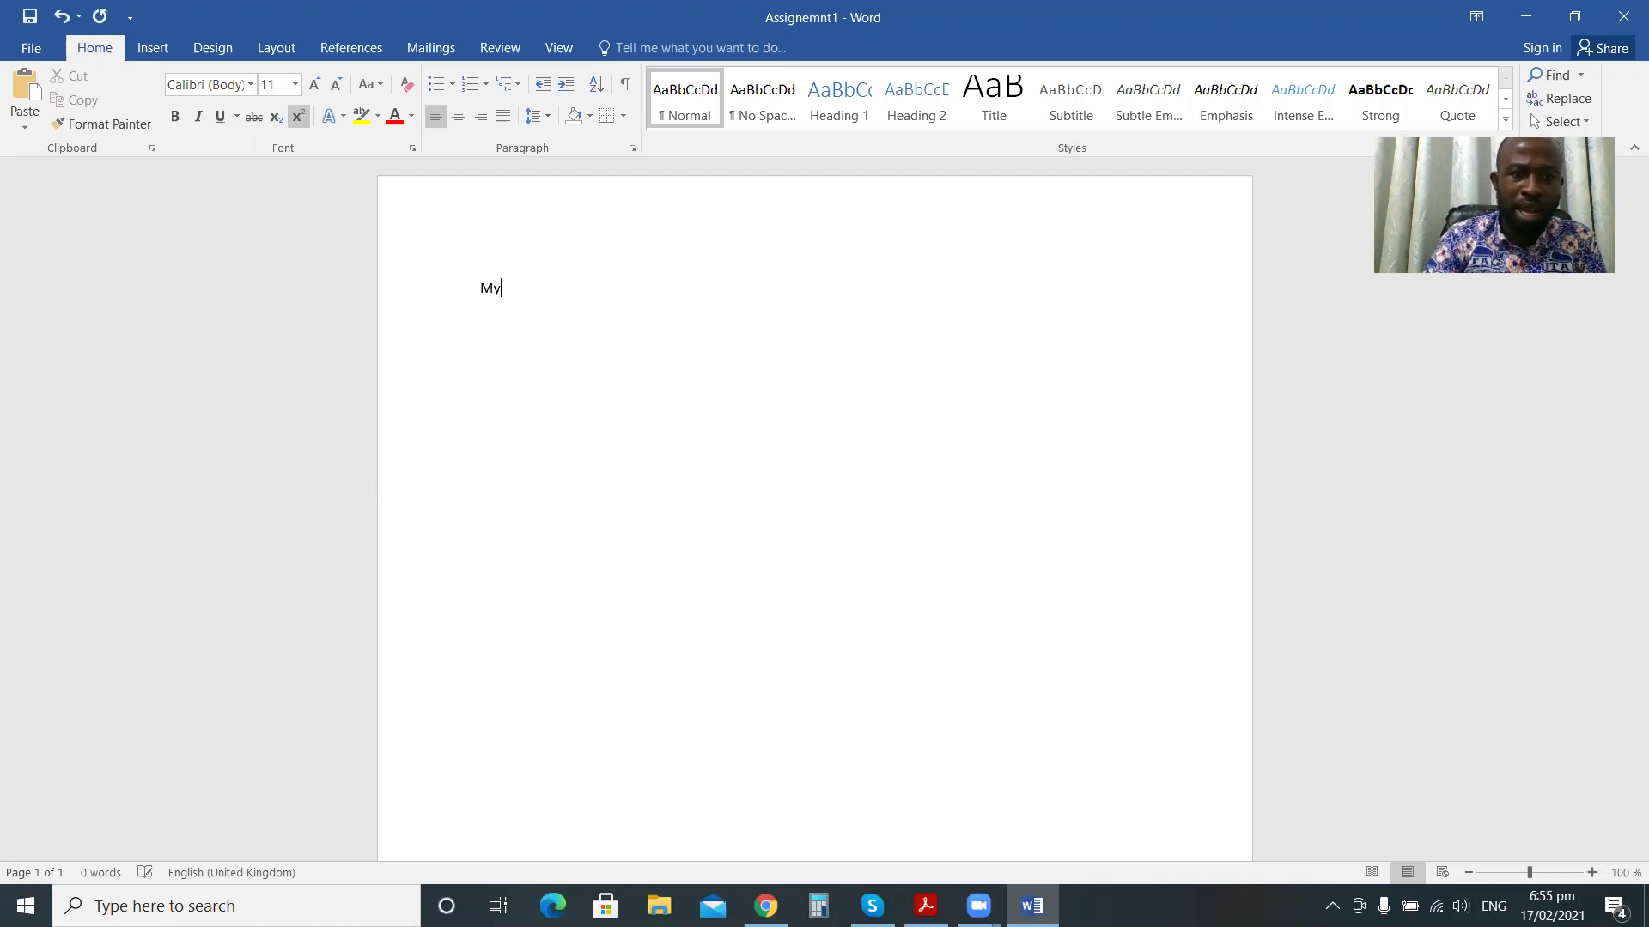
{"action": "type", "text": " name "}
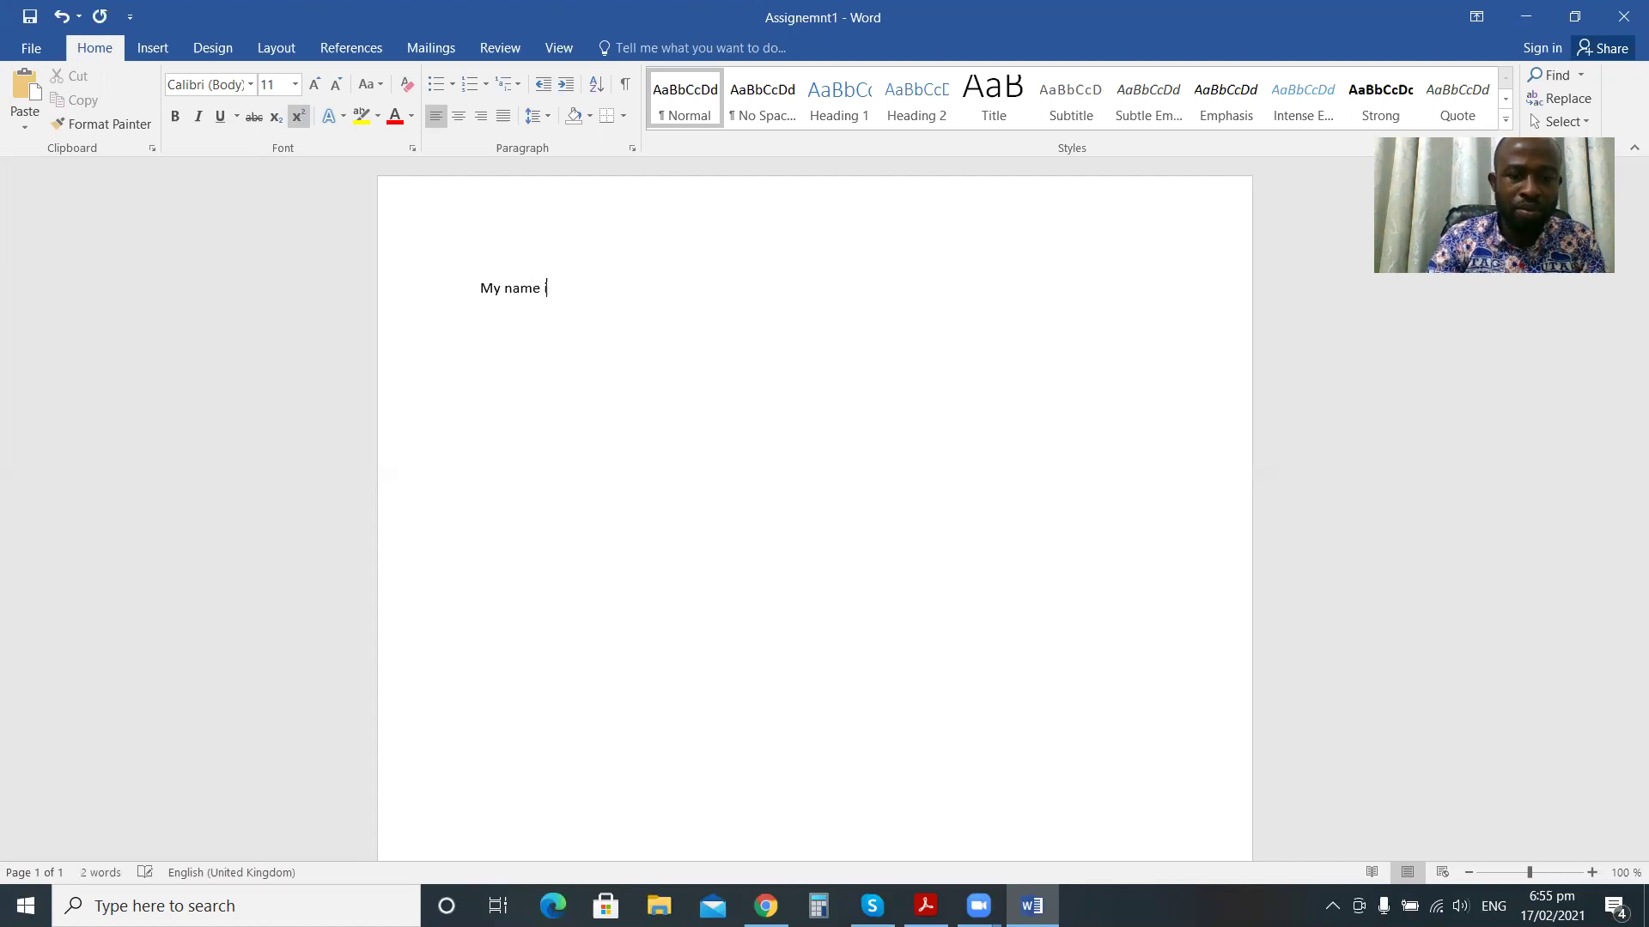
{"action": "type", "text": "is Peter a"}
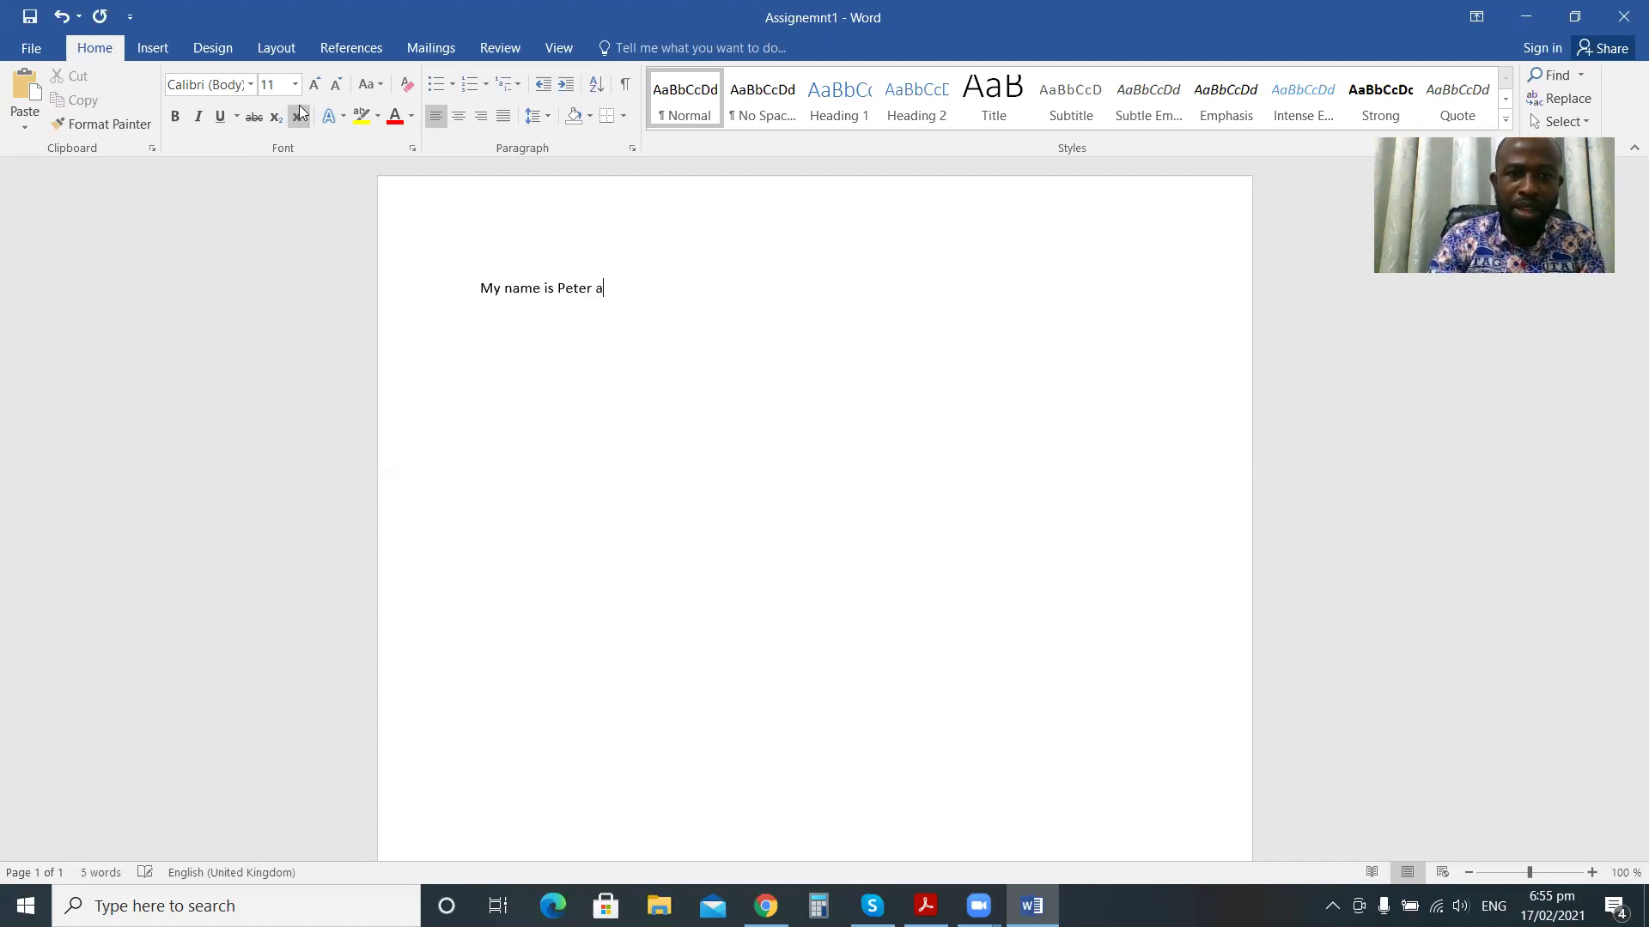
{"action": "key", "text": "BackSpace"}
{"action": "type", "text": "A"}
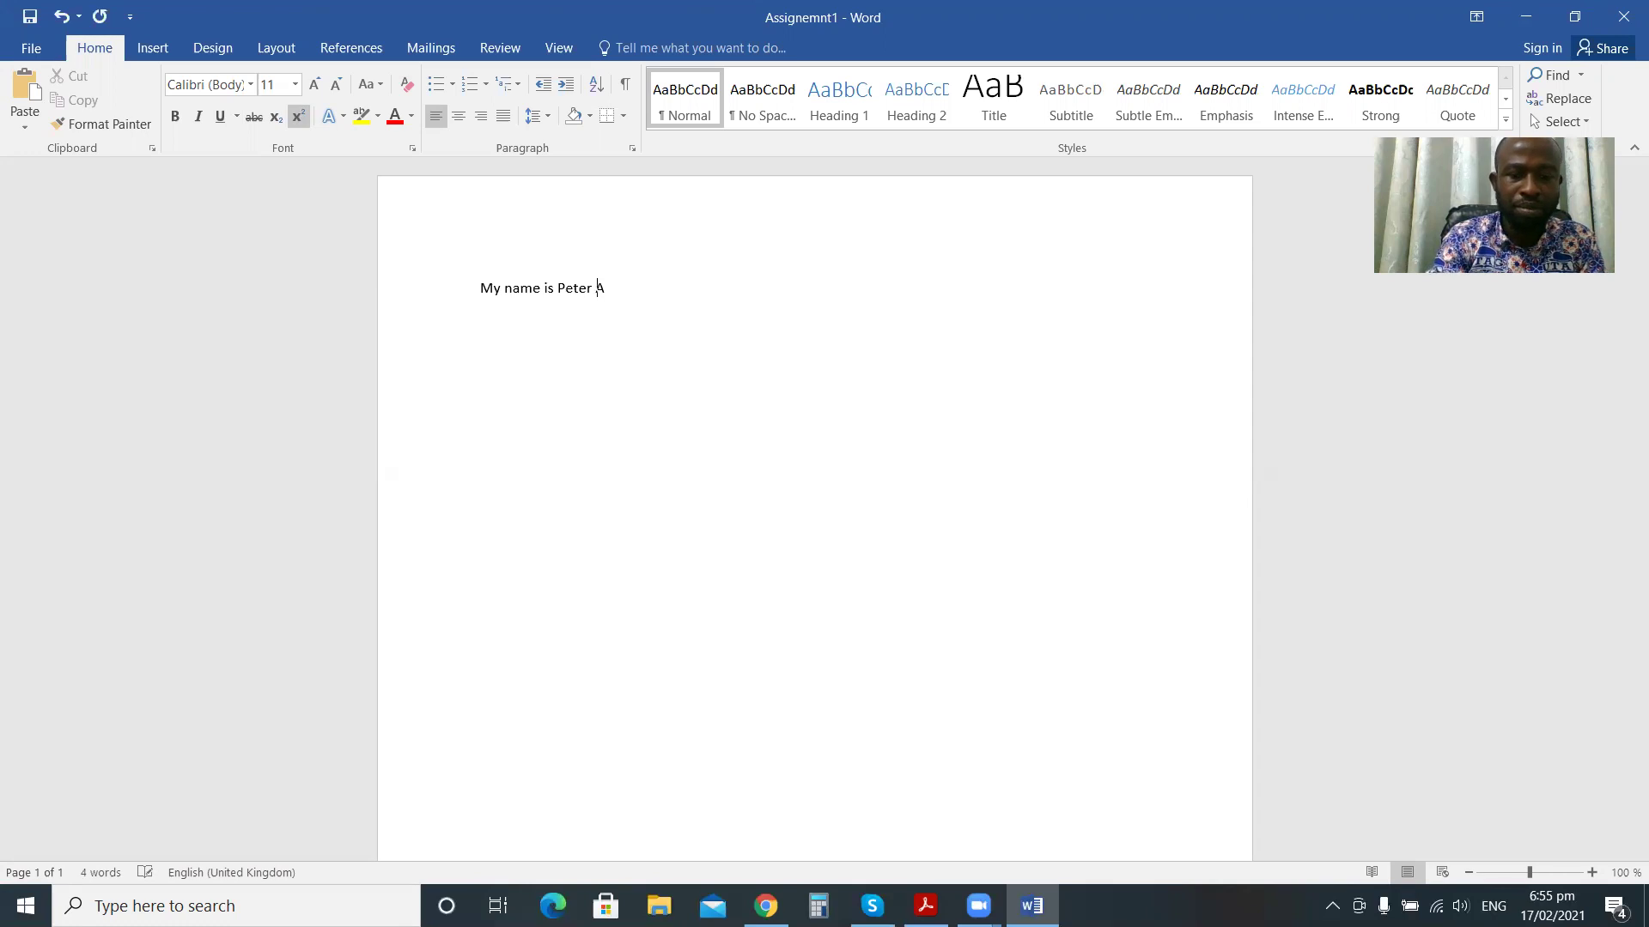
{"action": "type", "text": "ppiahene"}
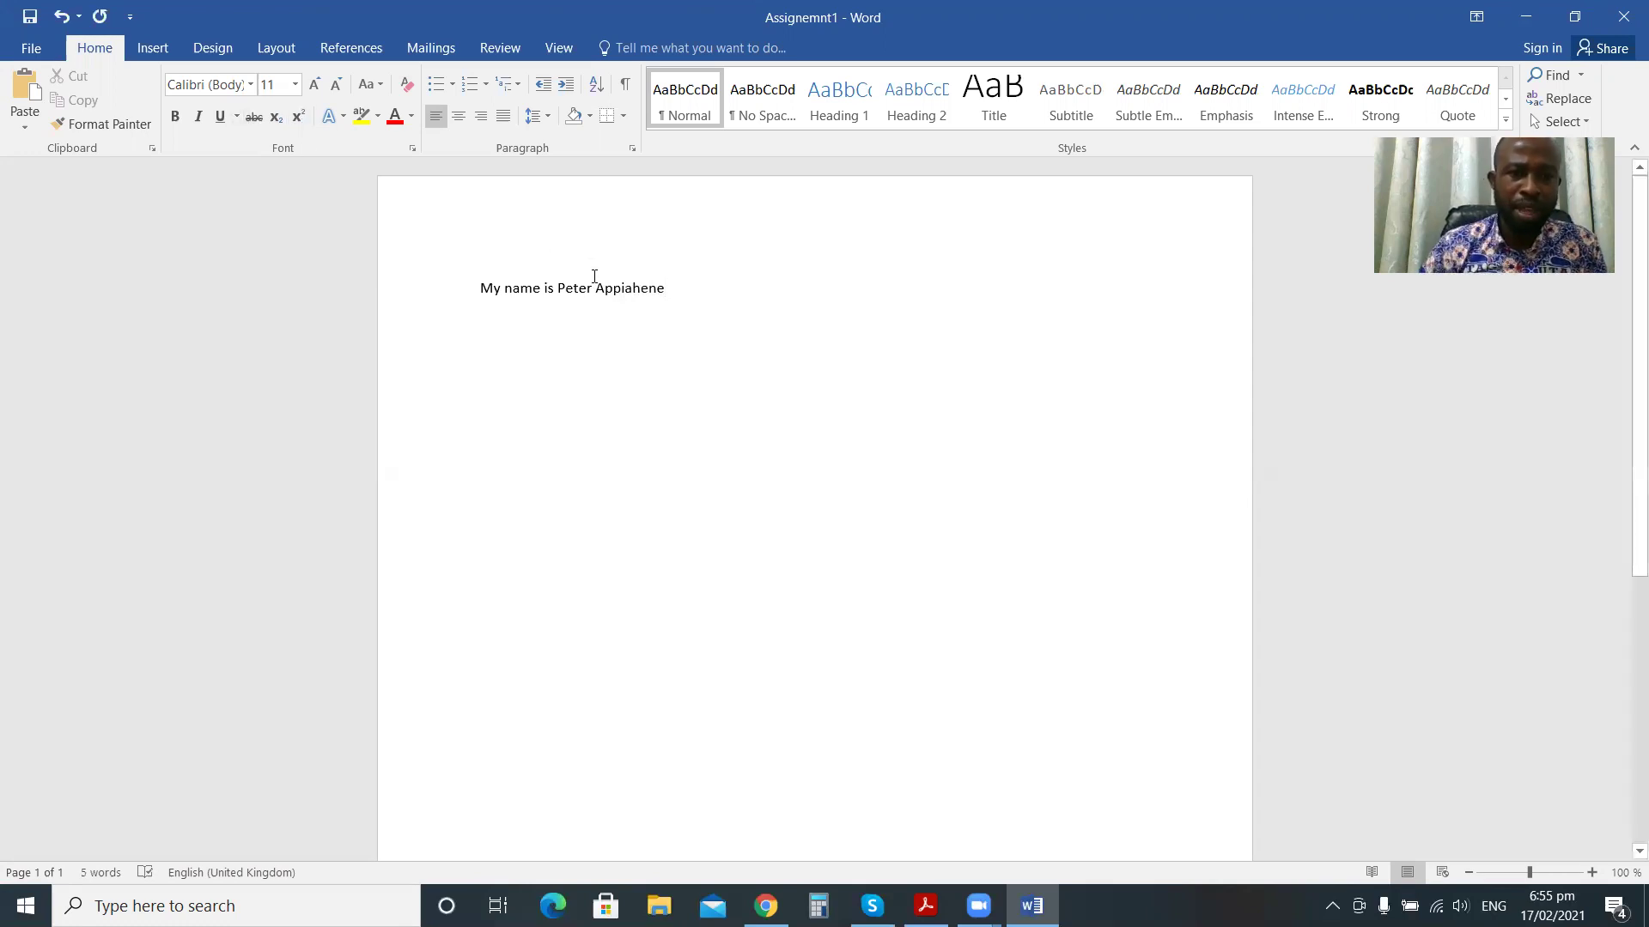
{"action": "type", "text": "."}
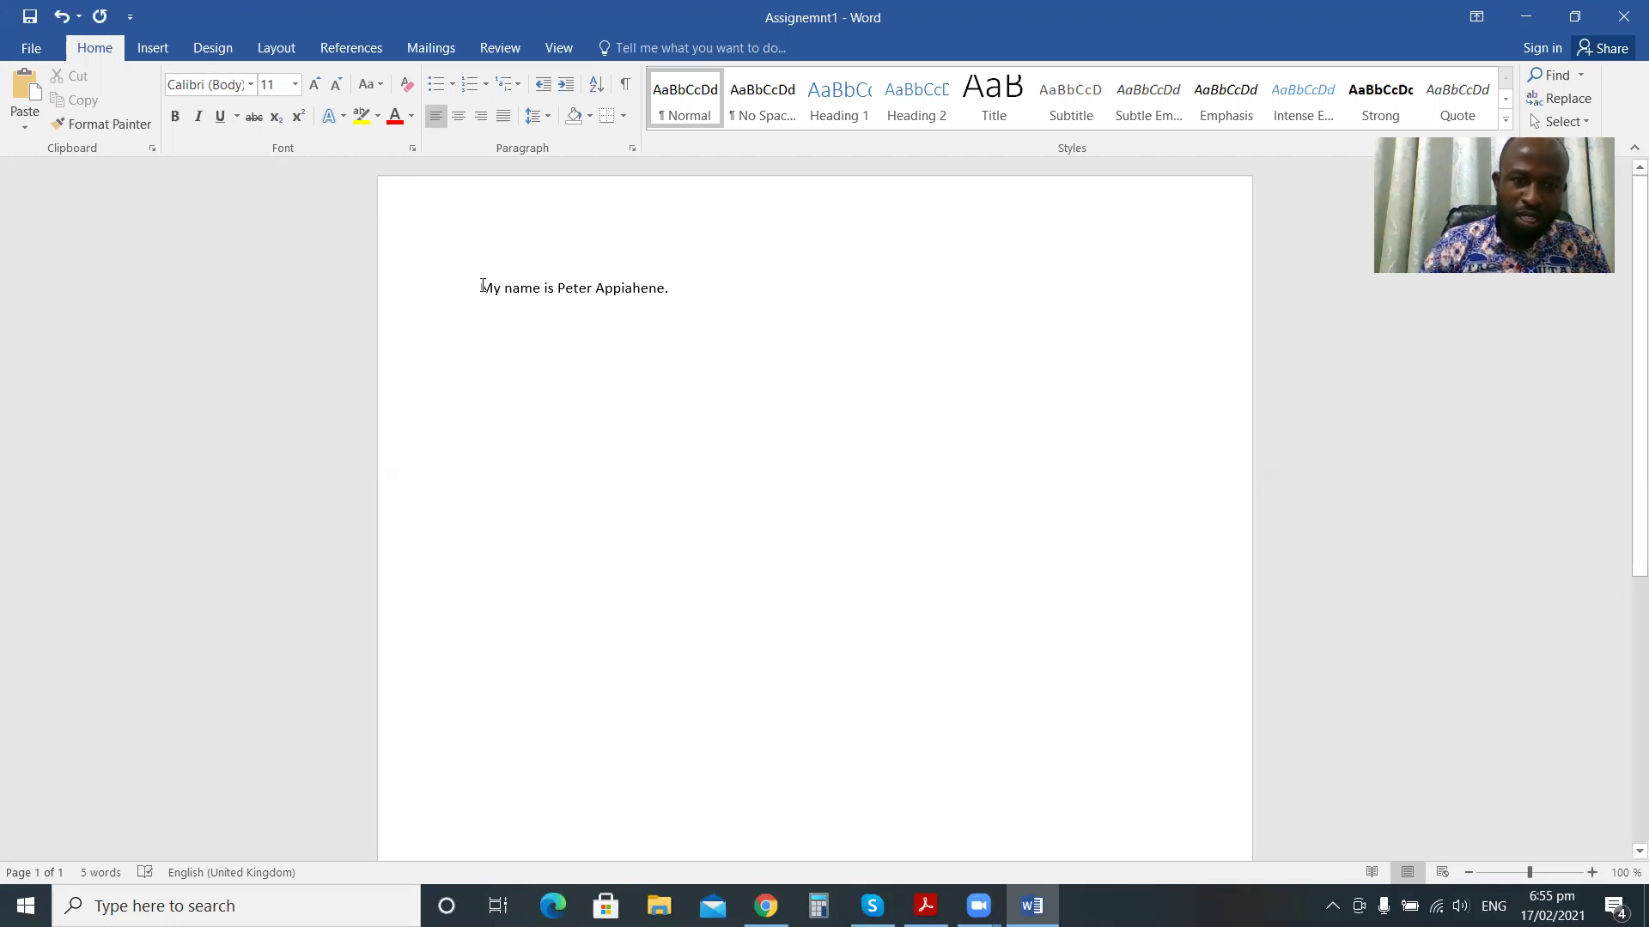
Examine the font size and font name settings for the introduction, and return to the page.
{"action": "left_click", "coordinate": [274, 84]}
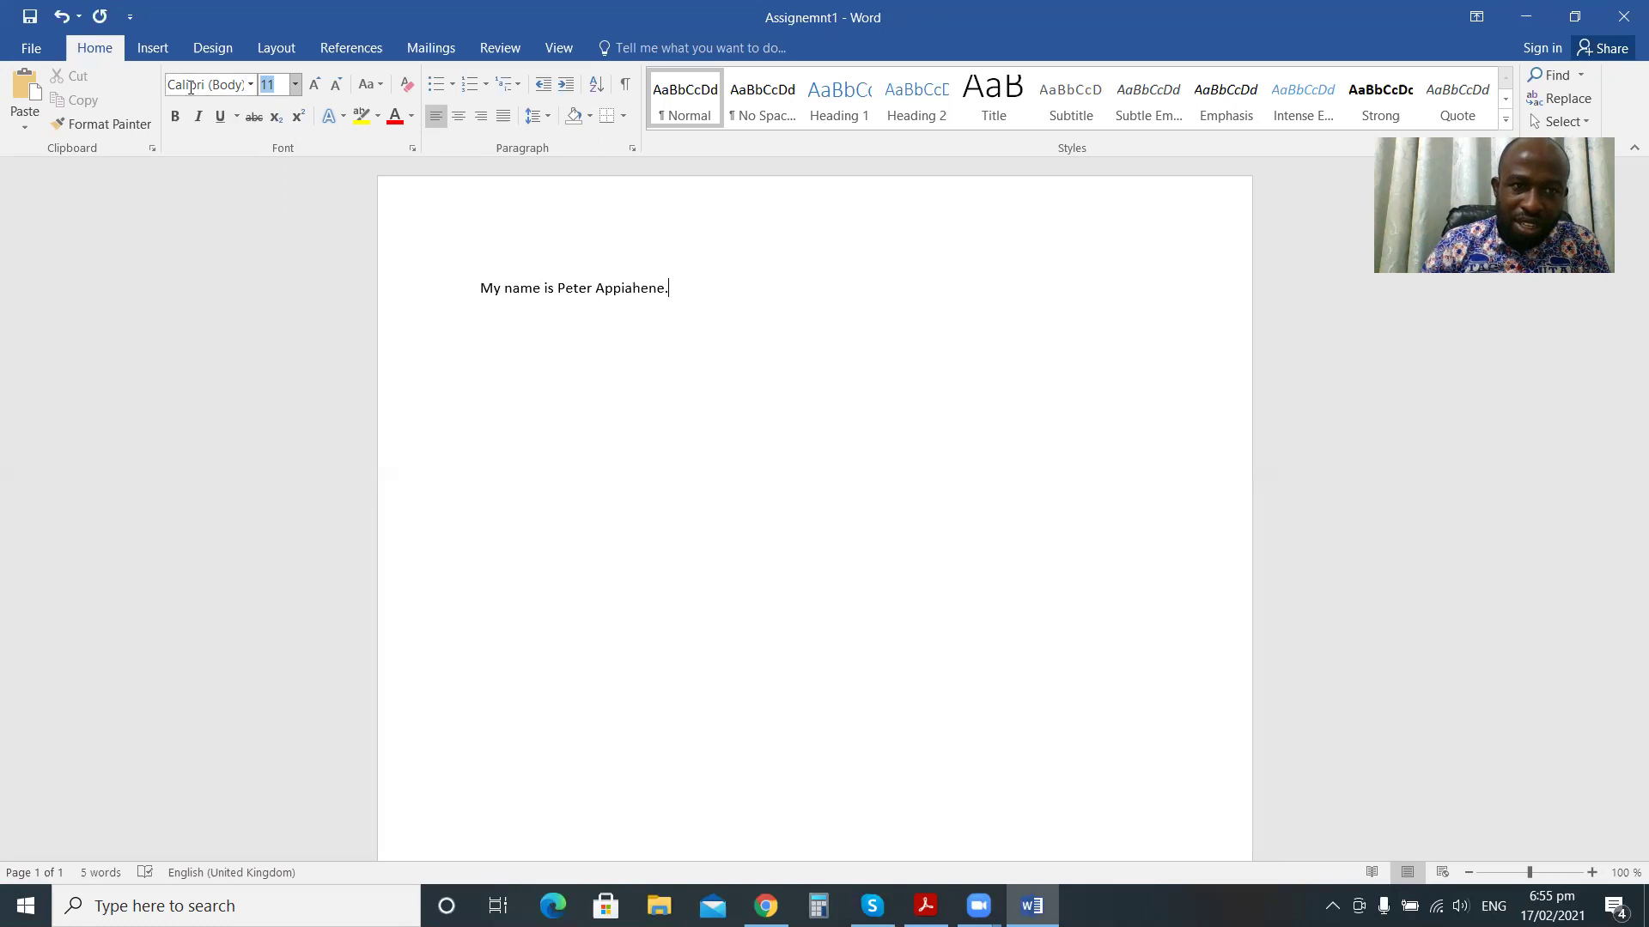
{"action": "left_click_drag", "start_coordinate": [174, 84], "coordinate": [245, 84]}
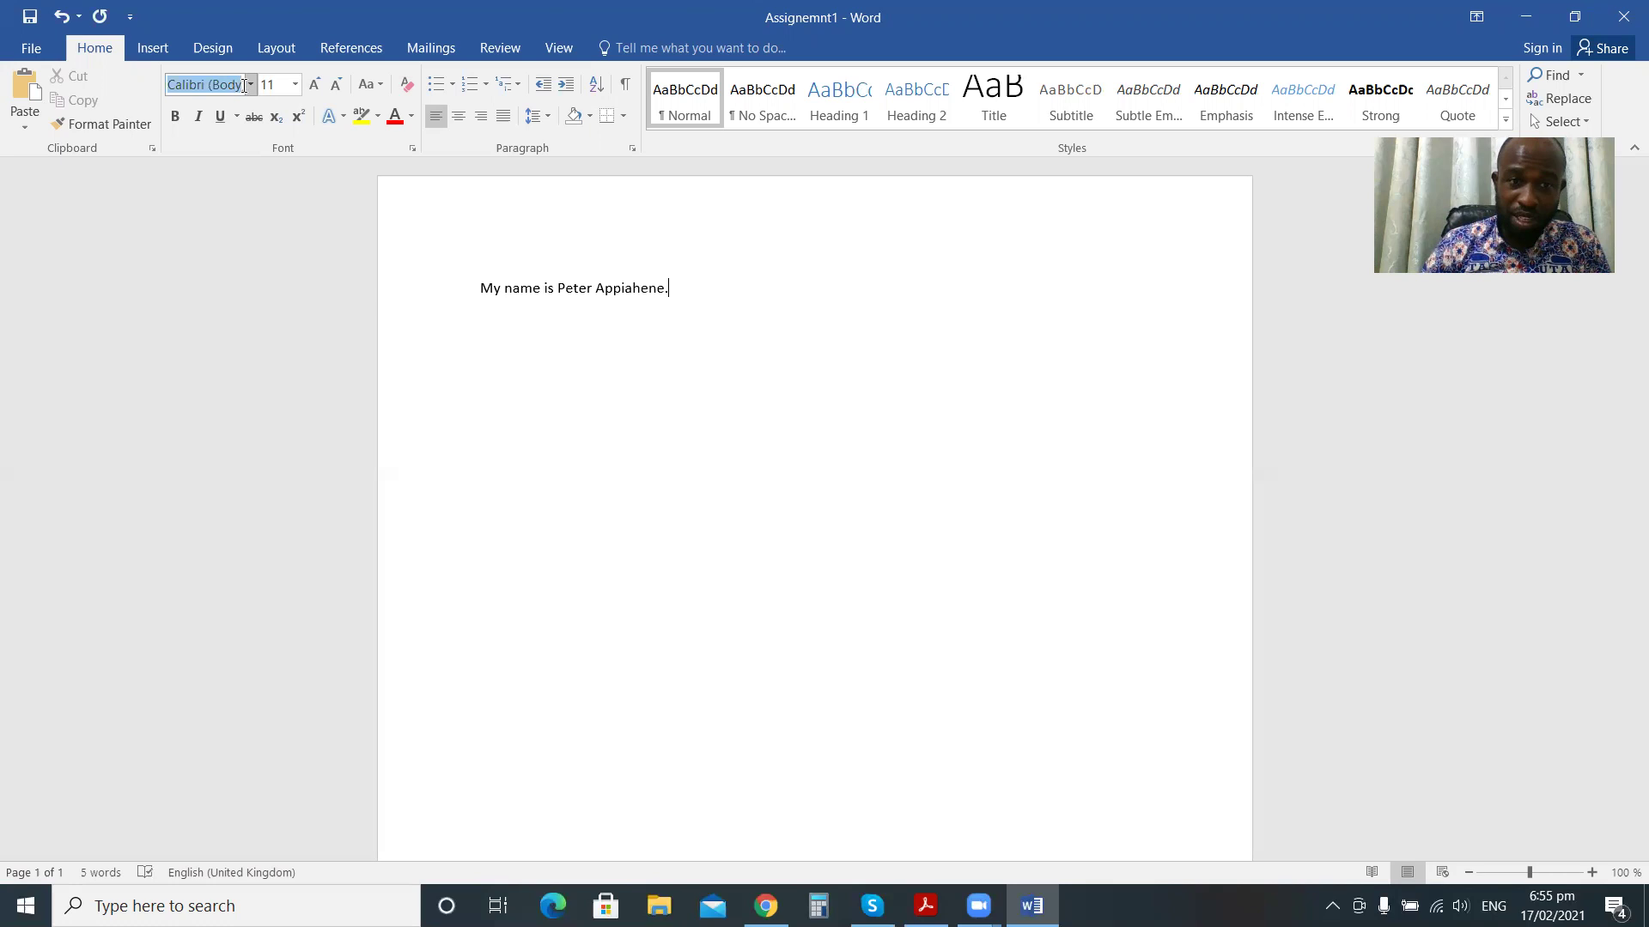
{"action": "left_click", "coordinate": [707, 339]}
Practise selecting and deselecting the introduction's text, finishing with the whole sentence selected.
{"action": "left_click_drag", "start_coordinate": [475, 280], "coordinate": [492, 287]}
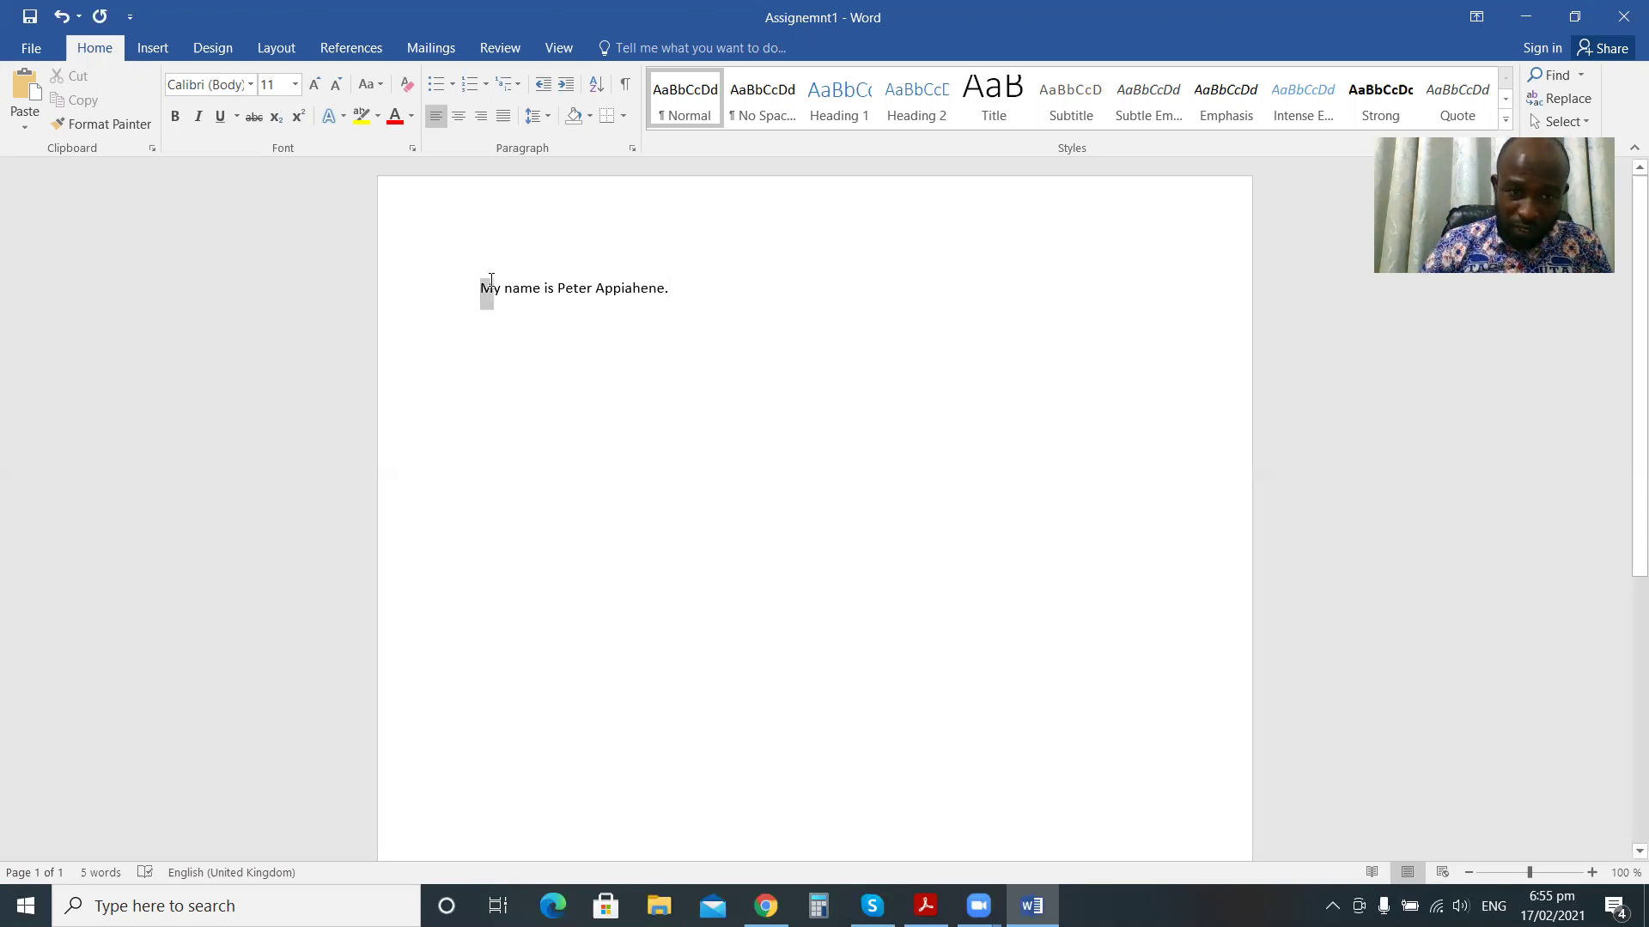
{"action": "left_click", "coordinate": [541, 356]}
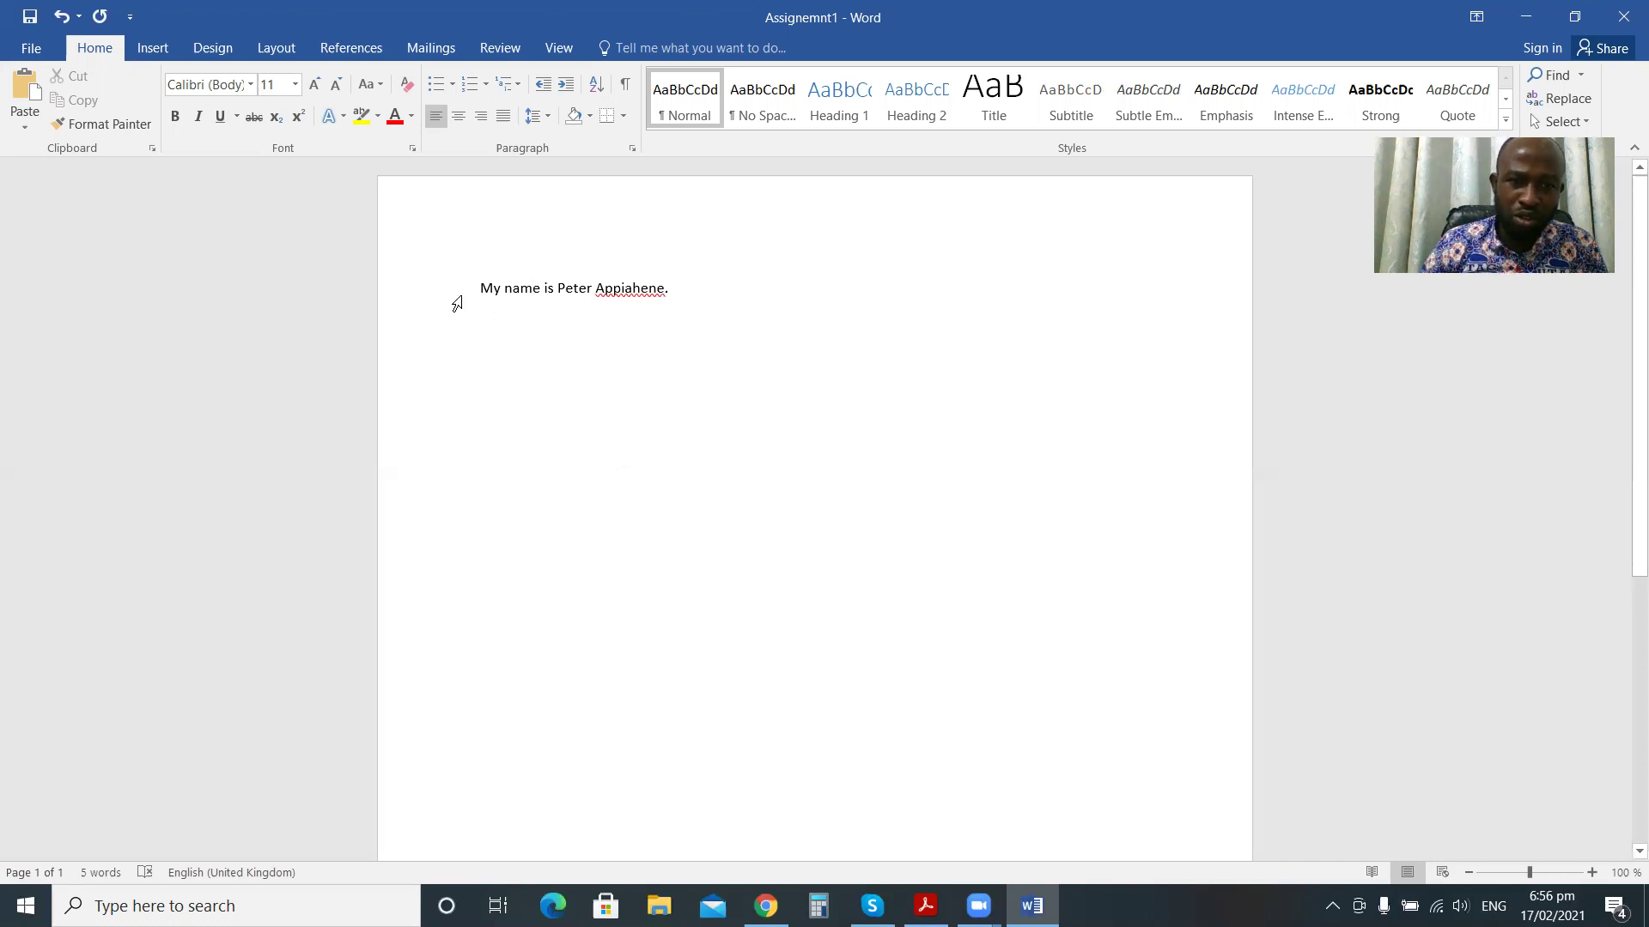
{"action": "left_click_drag", "start_coordinate": [498, 294], "coordinate": [670, 324]}
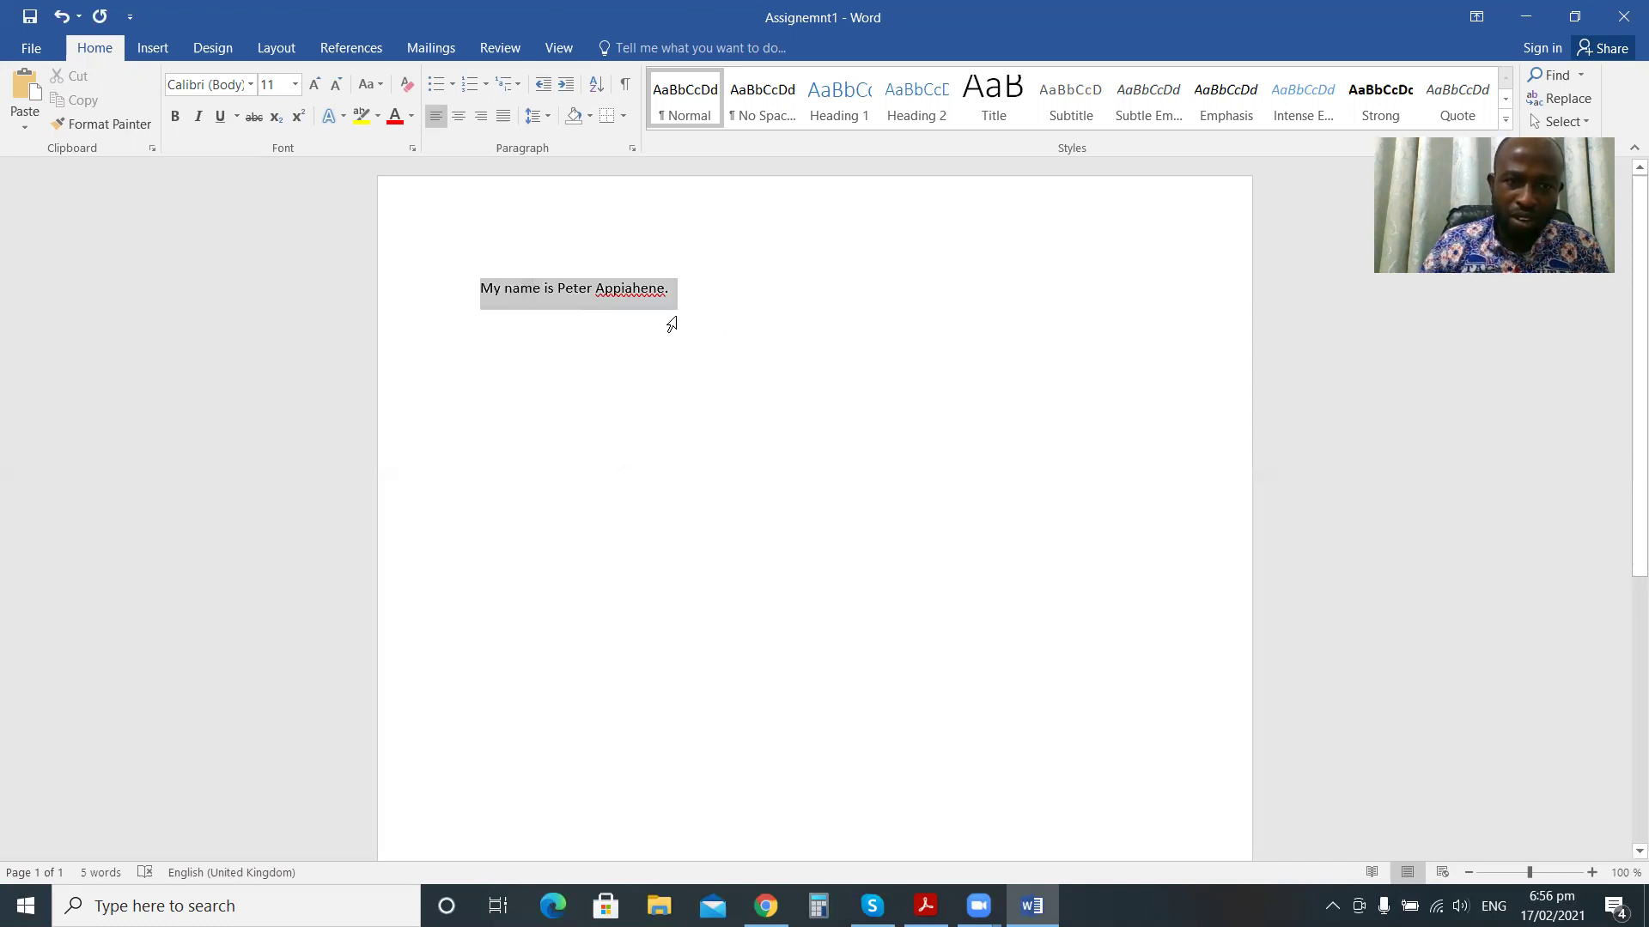
{"action": "left_click", "coordinate": [623, 353]}
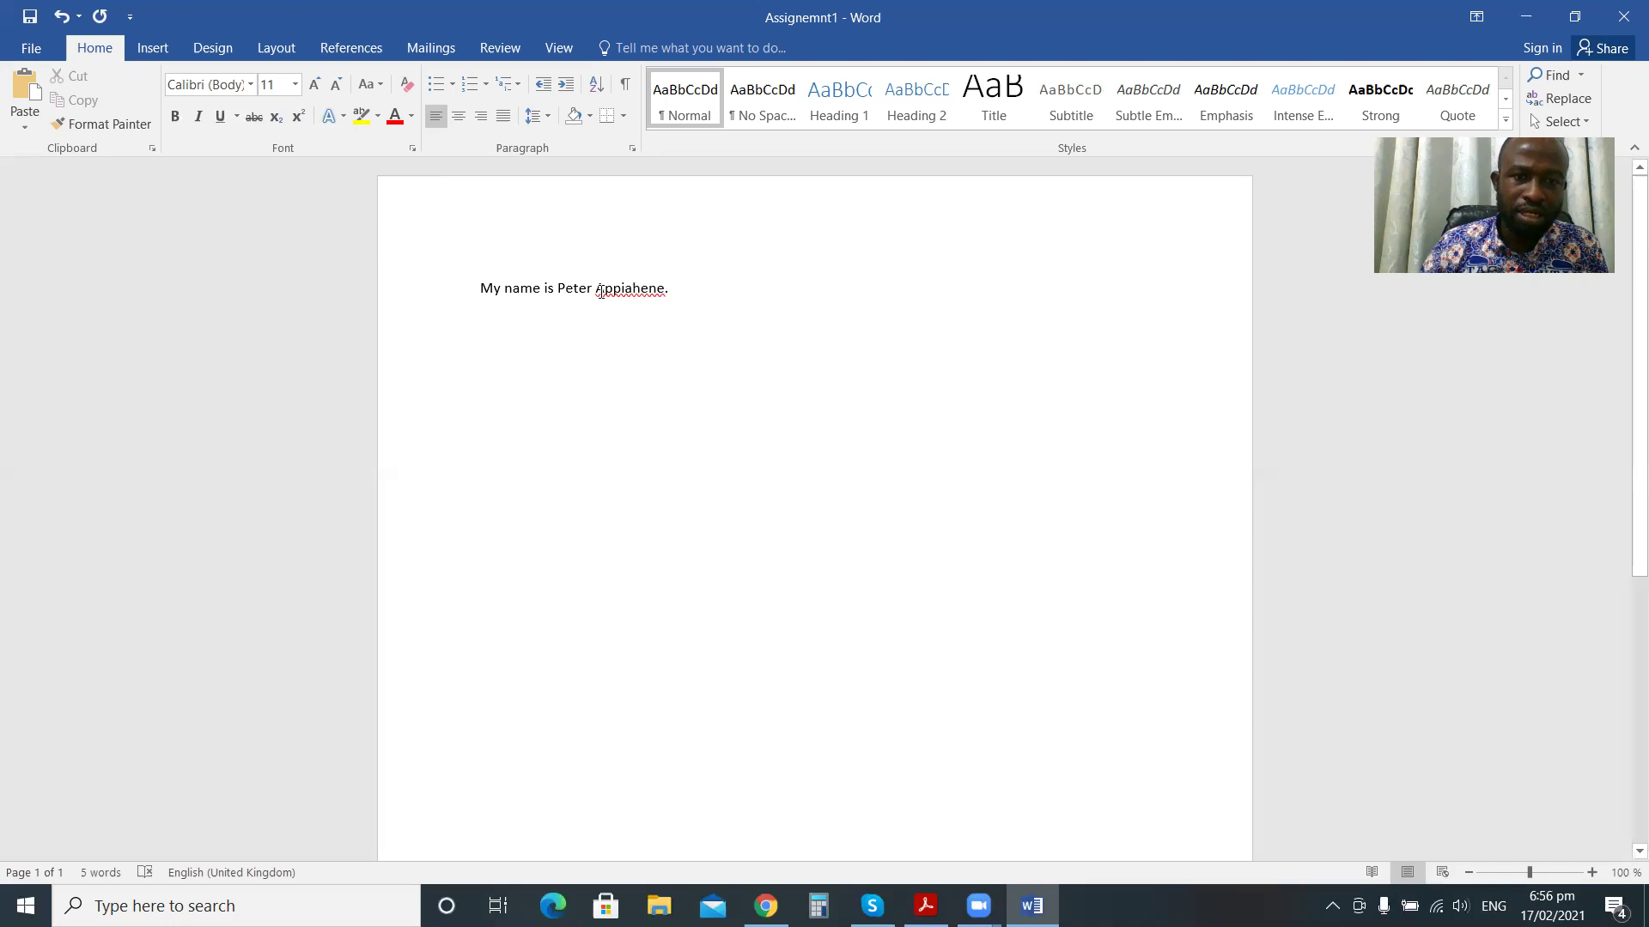
{"action": "left_click_drag", "start_coordinate": [479, 290], "coordinate": [676, 304]}
{"action": "left_click_drag", "start_coordinate": [478, 290], "coordinate": [779, 318]}
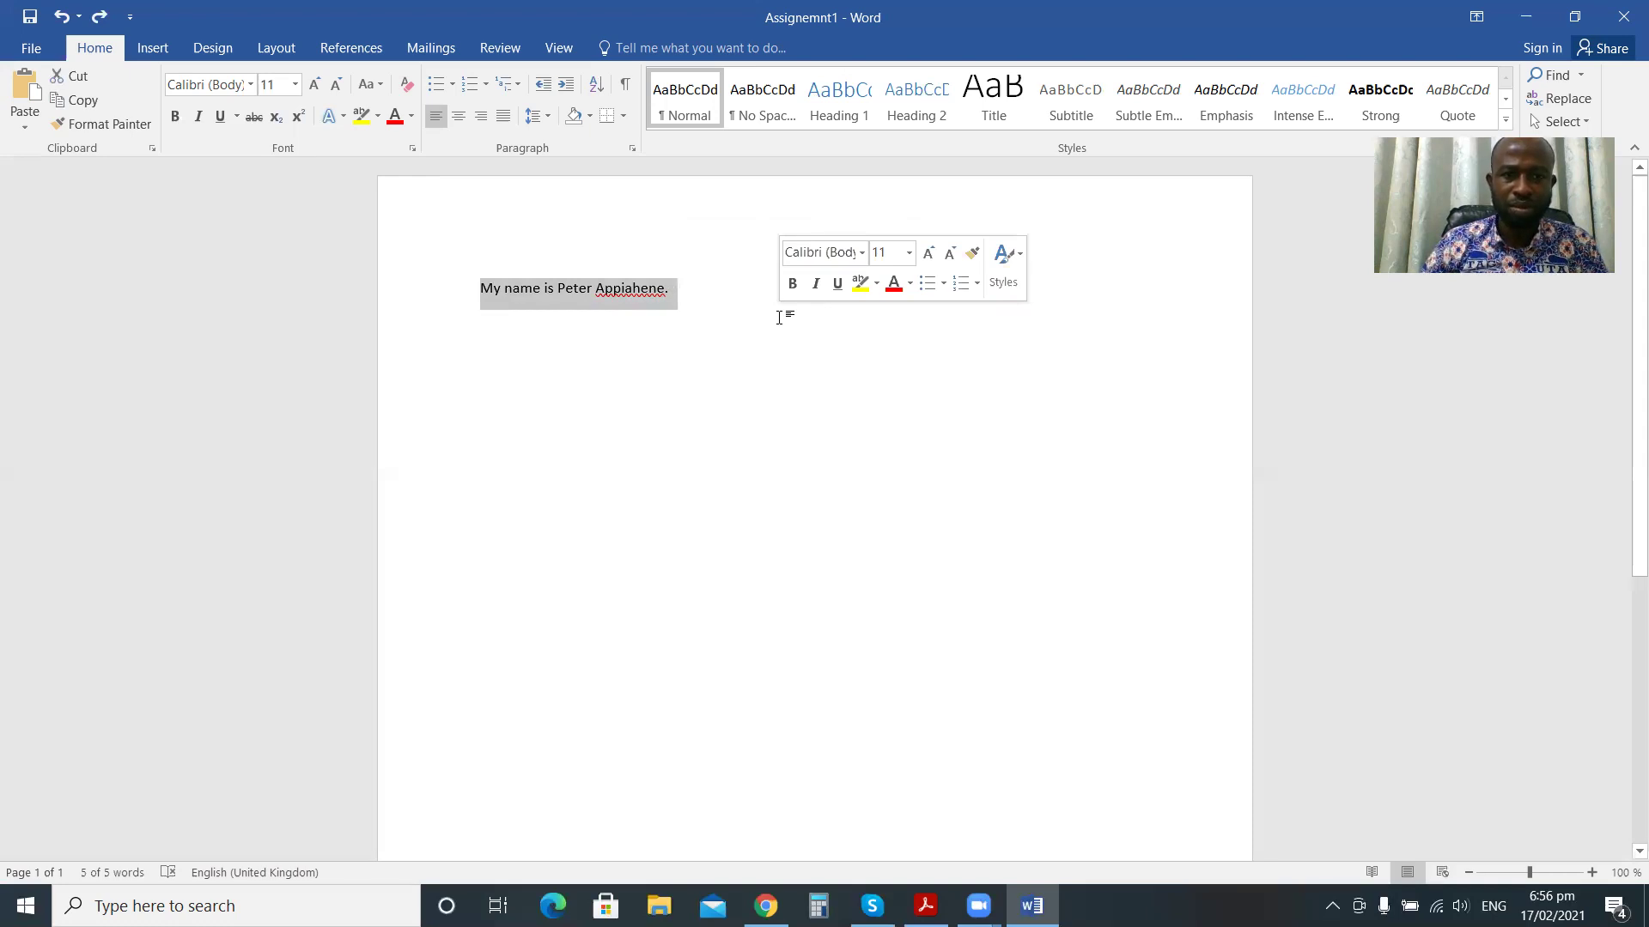
Practise highlighting the full introduction and clearing the selection again several times.
{"action": "left_click", "coordinate": [621, 357]}
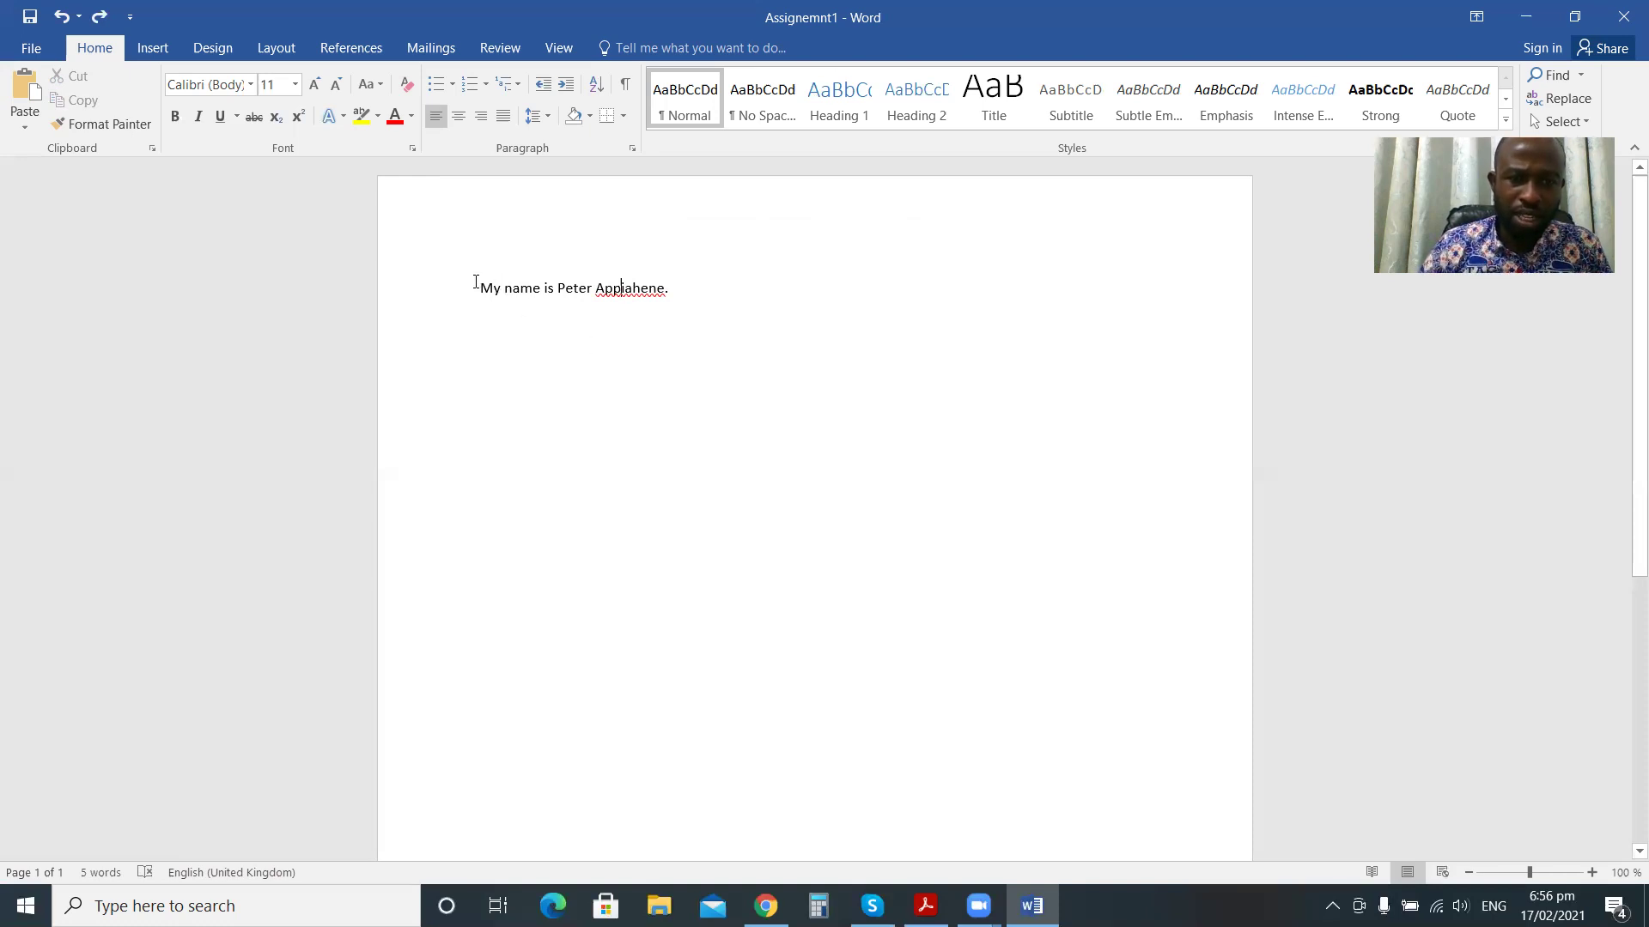
{"action": "left_click_drag", "start_coordinate": [475, 283], "coordinate": [677, 298]}
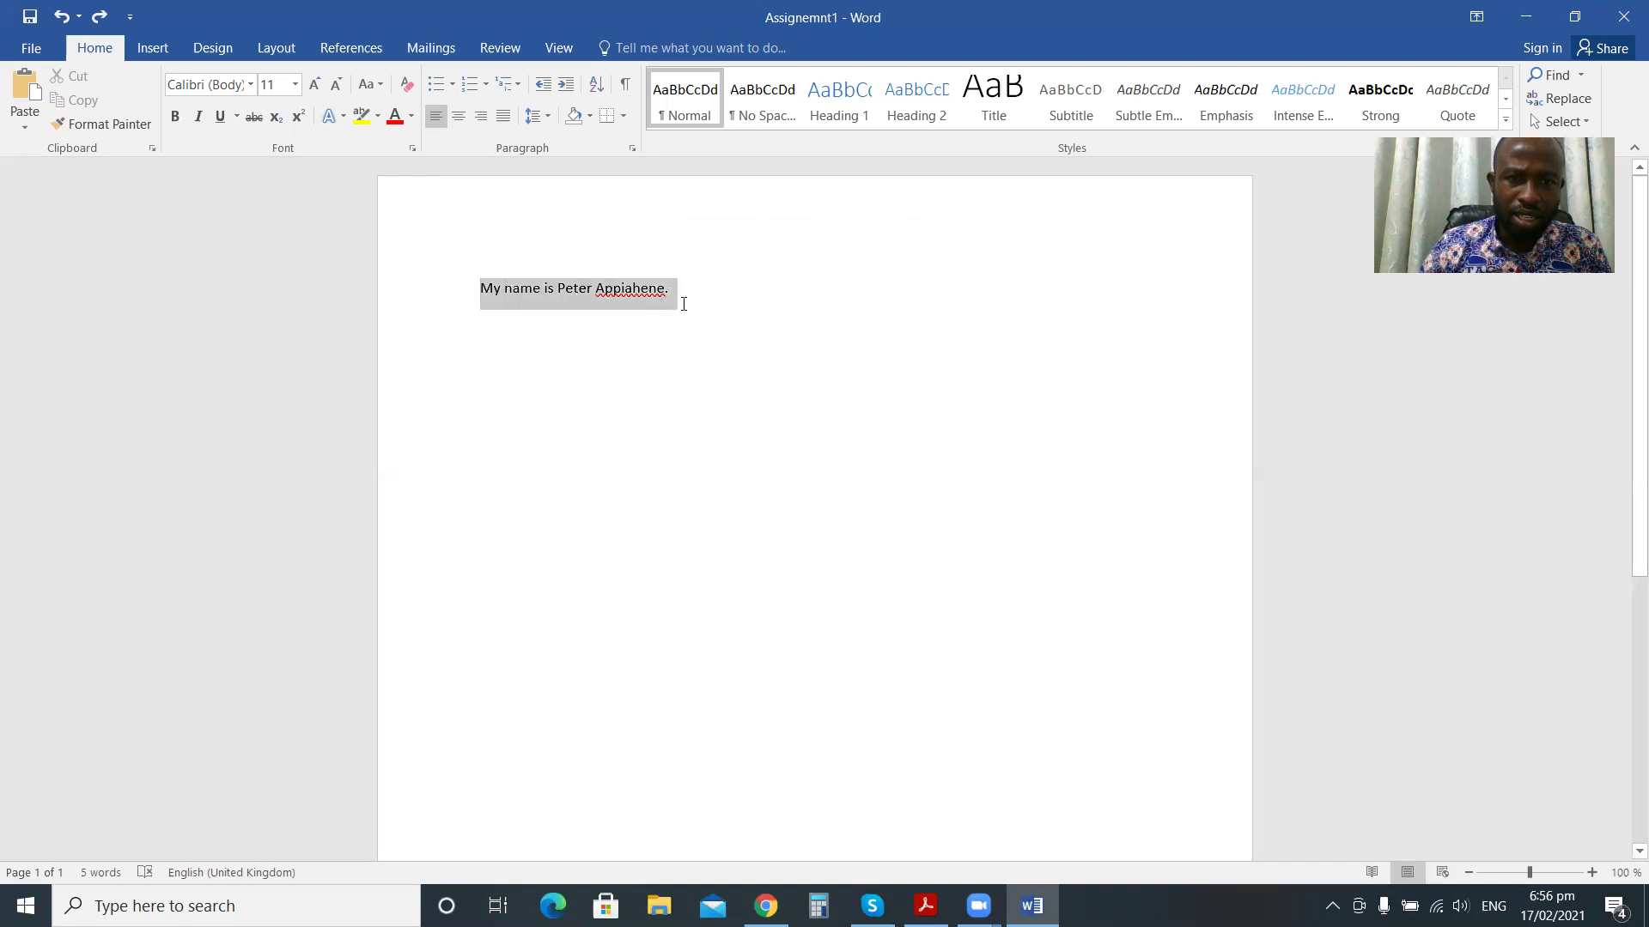
{"action": "left_click", "coordinate": [660, 317]}
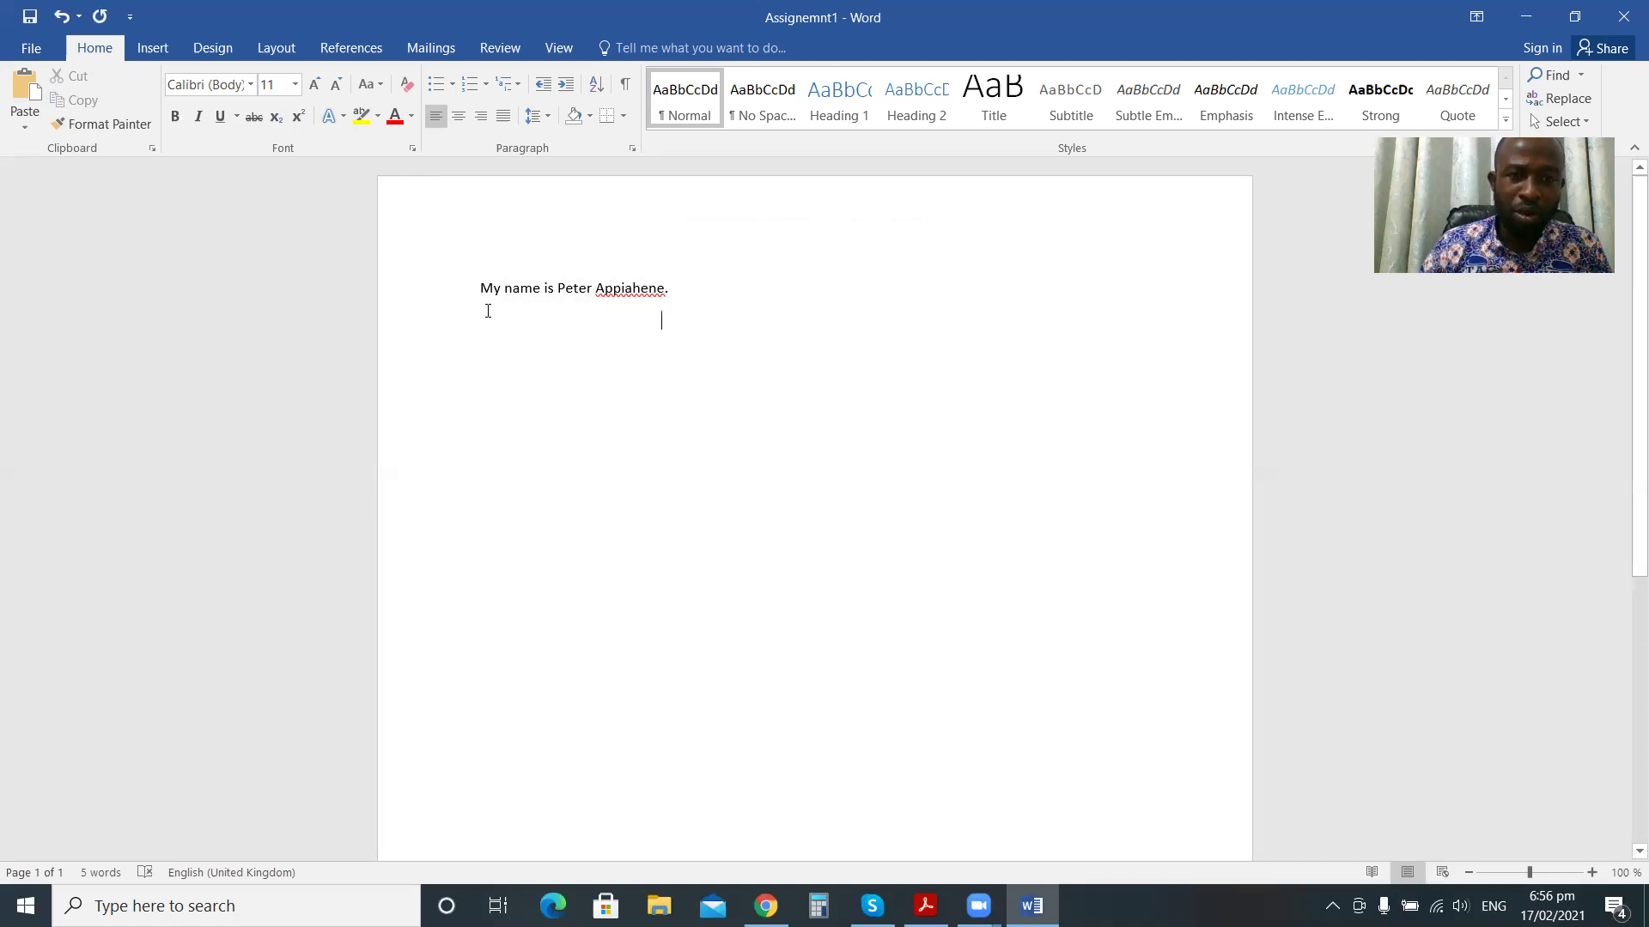
{"action": "left_click_drag", "start_coordinate": [480, 287], "coordinate": [665, 293]}
{"action": "left_click", "coordinate": [588, 345]}
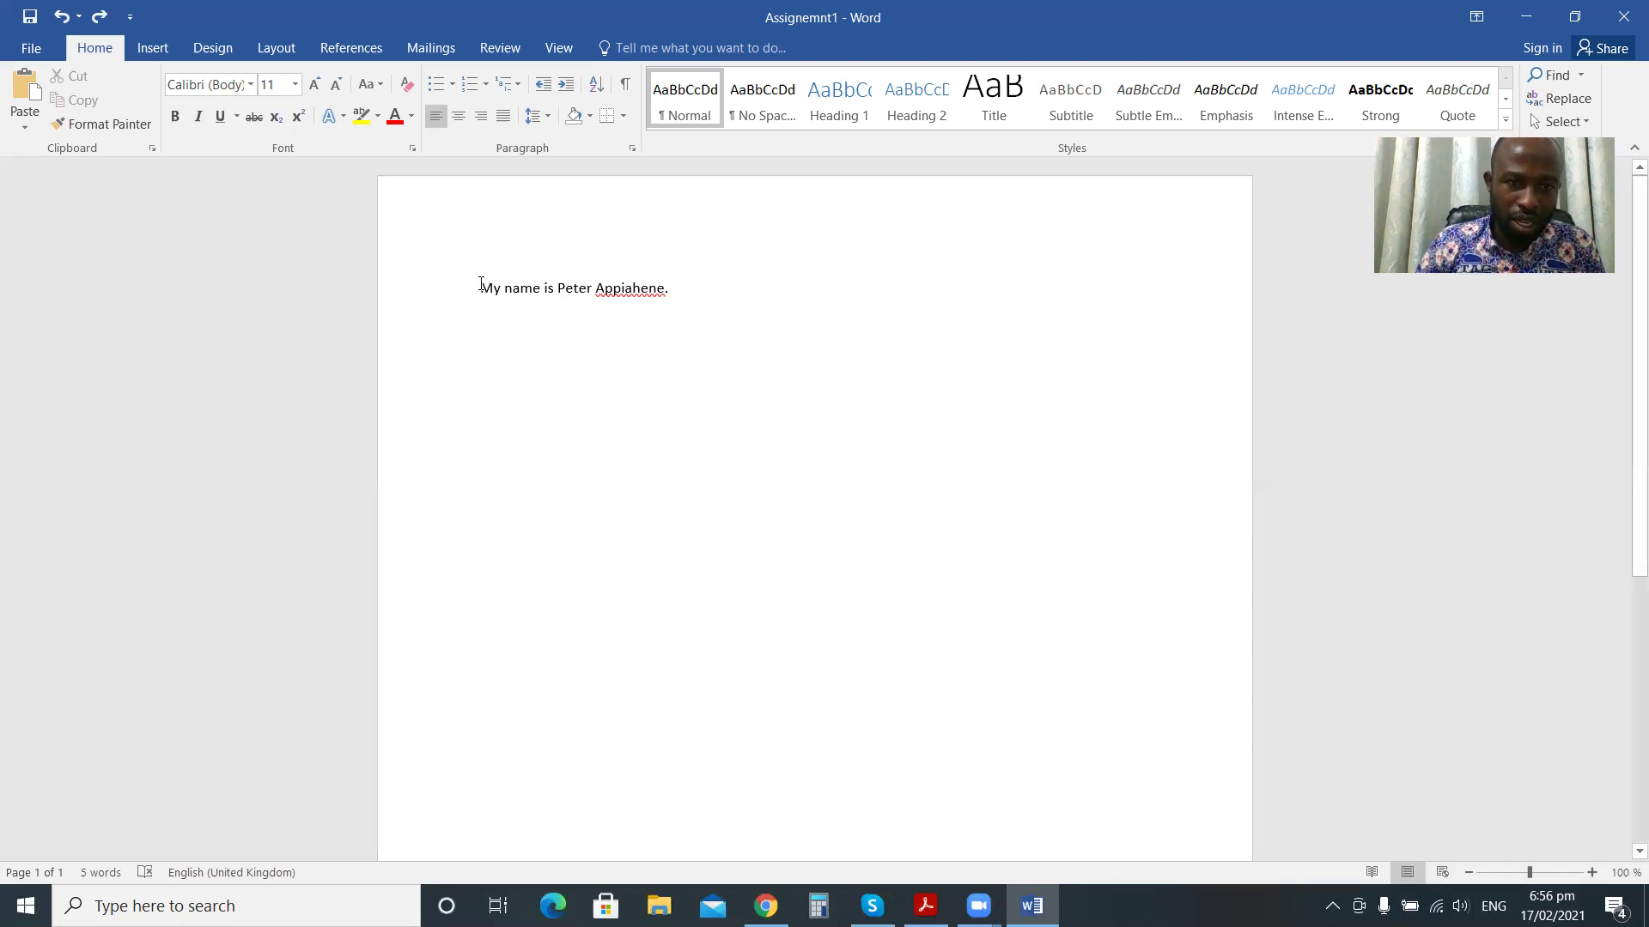
Select the whole introduction, set its font to Algerian, and deselect it.
{"action": "left_click_drag", "start_coordinate": [481, 287], "coordinate": [705, 301]}
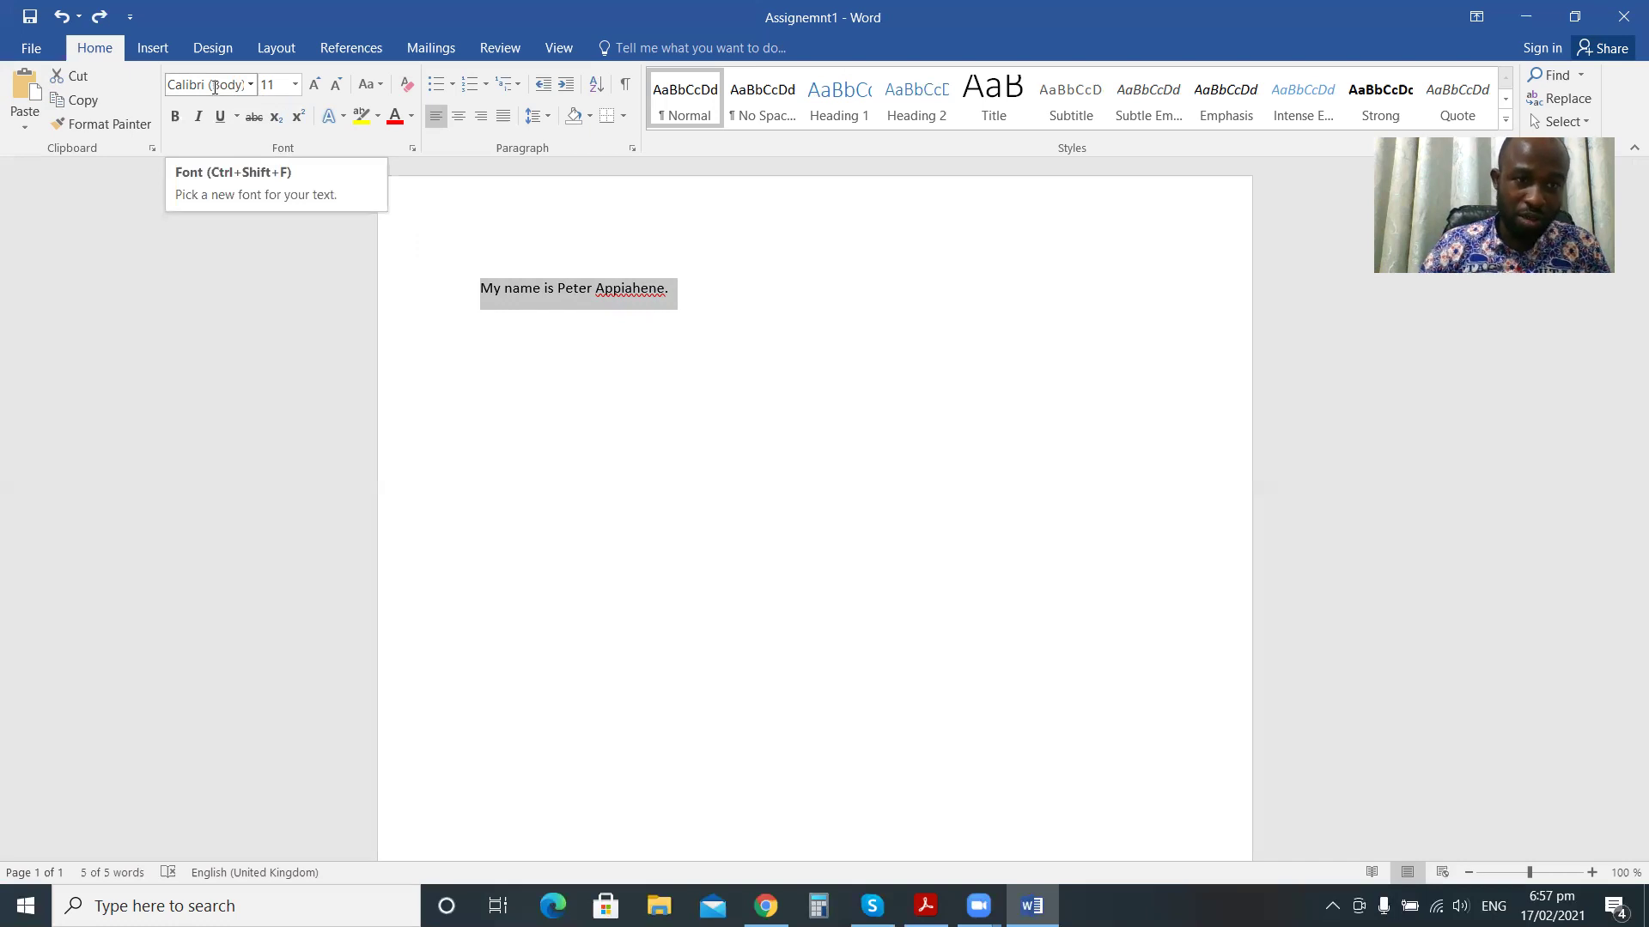
{"action": "left_click", "coordinate": [250, 85]}
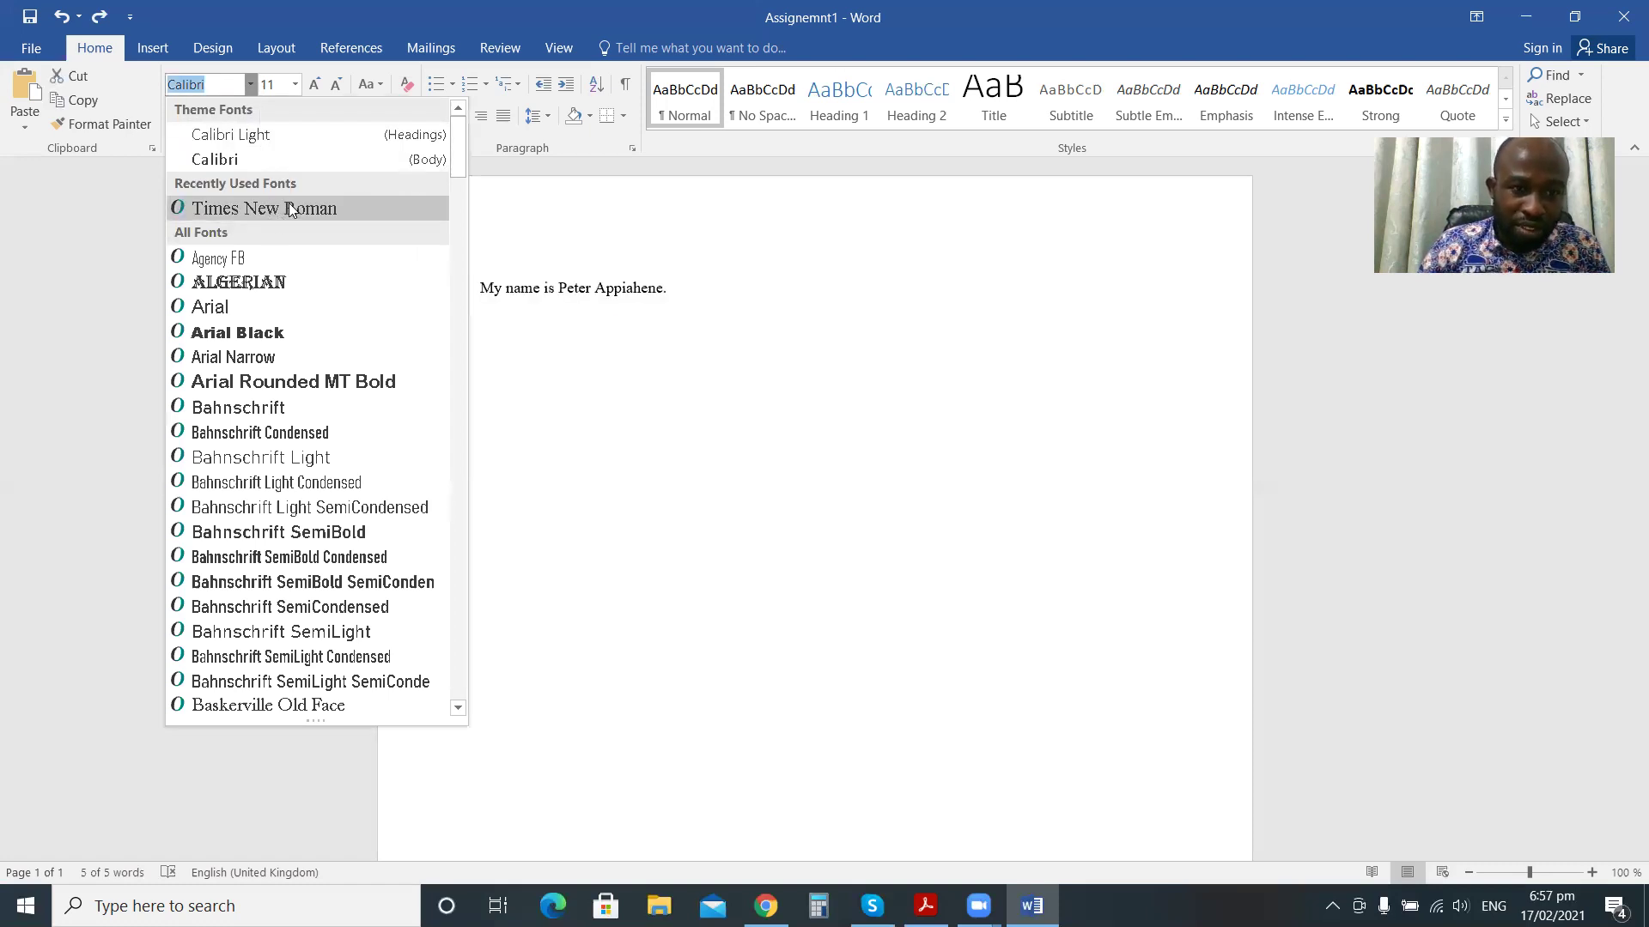
{"action": "left_click", "coordinate": [280, 283]}
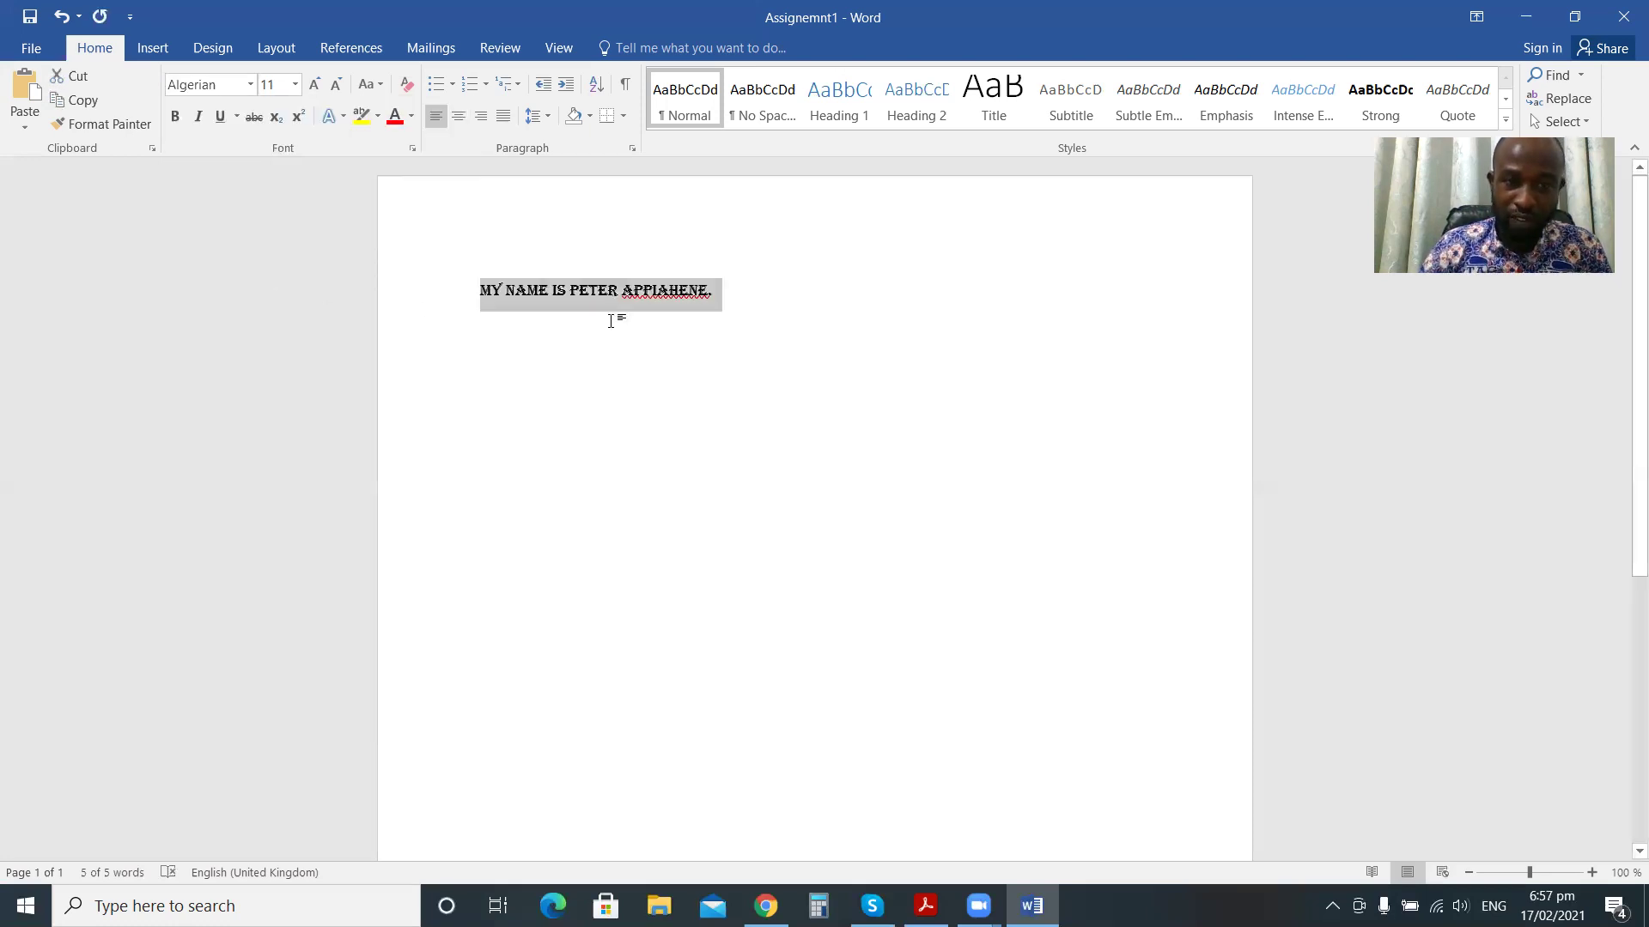
{"action": "left_click", "coordinate": [533, 332]}
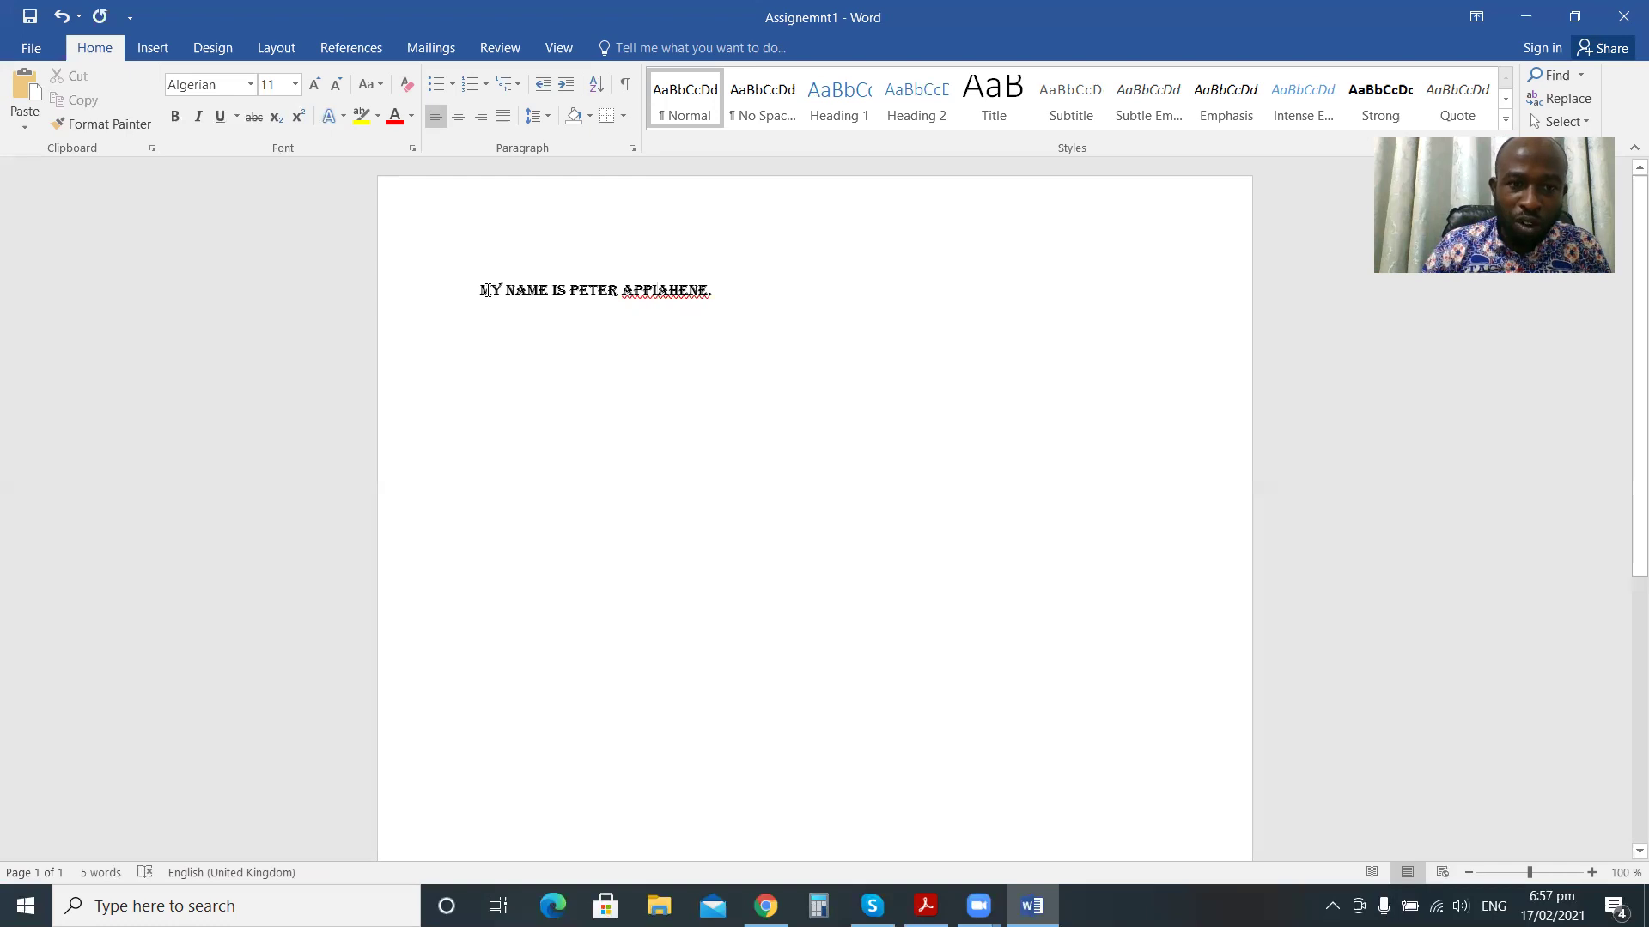
Select the whole introduction again and change its font to Times New Roman.
{"action": "triple_click", "coordinate": [730, 297]}
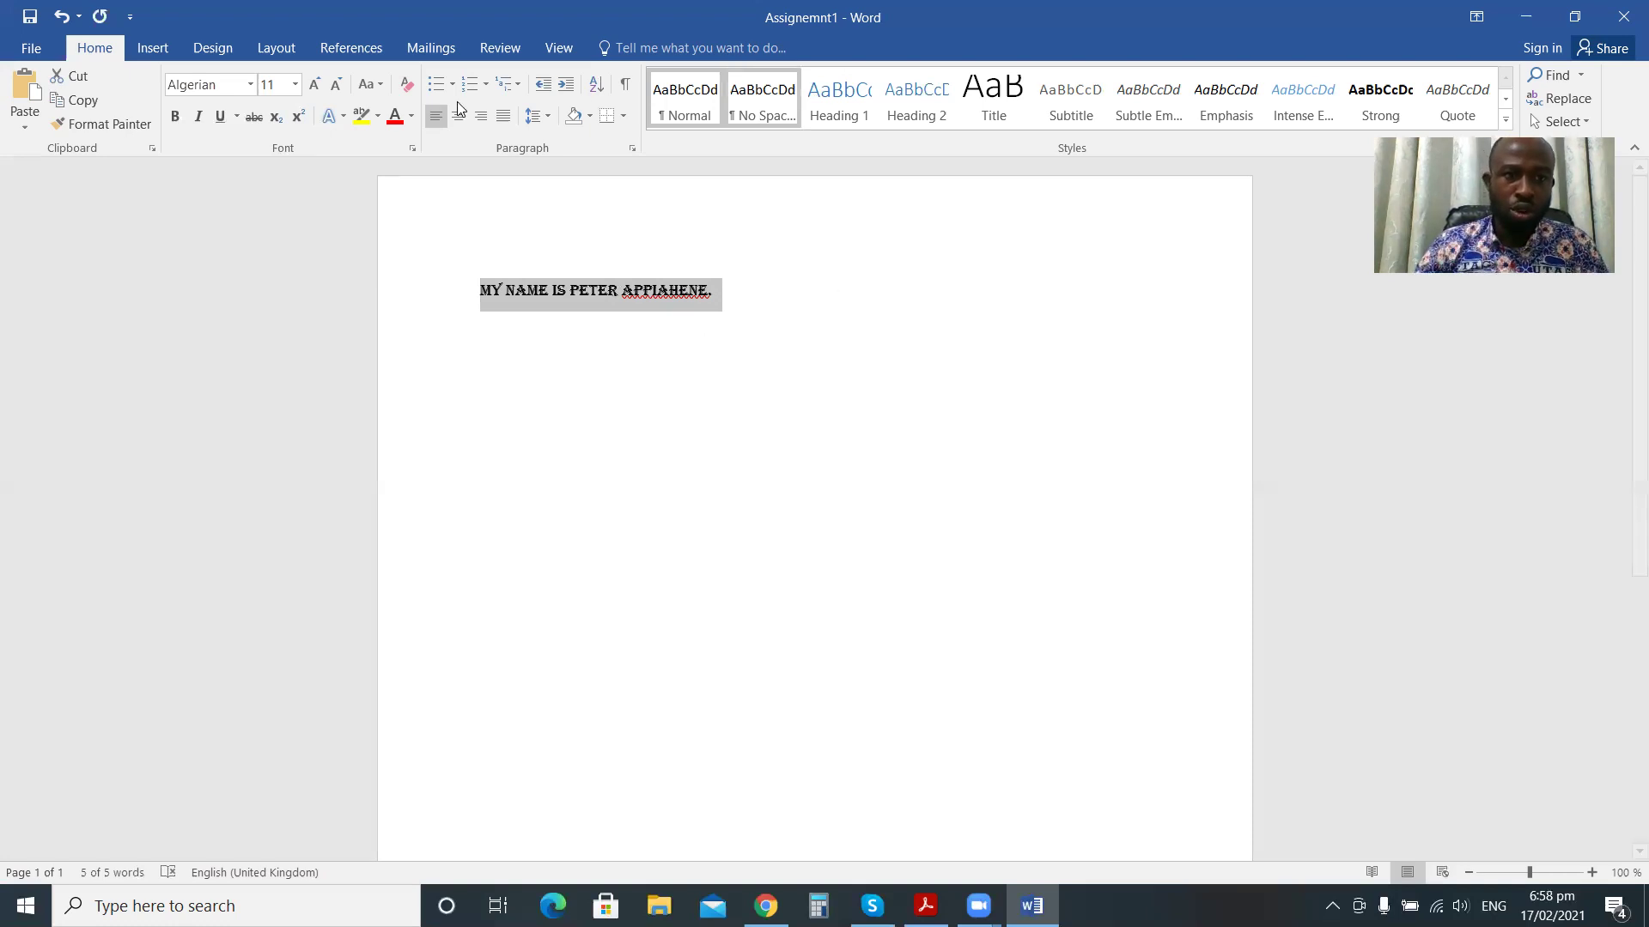
{"action": "left_click", "coordinate": [248, 85]}
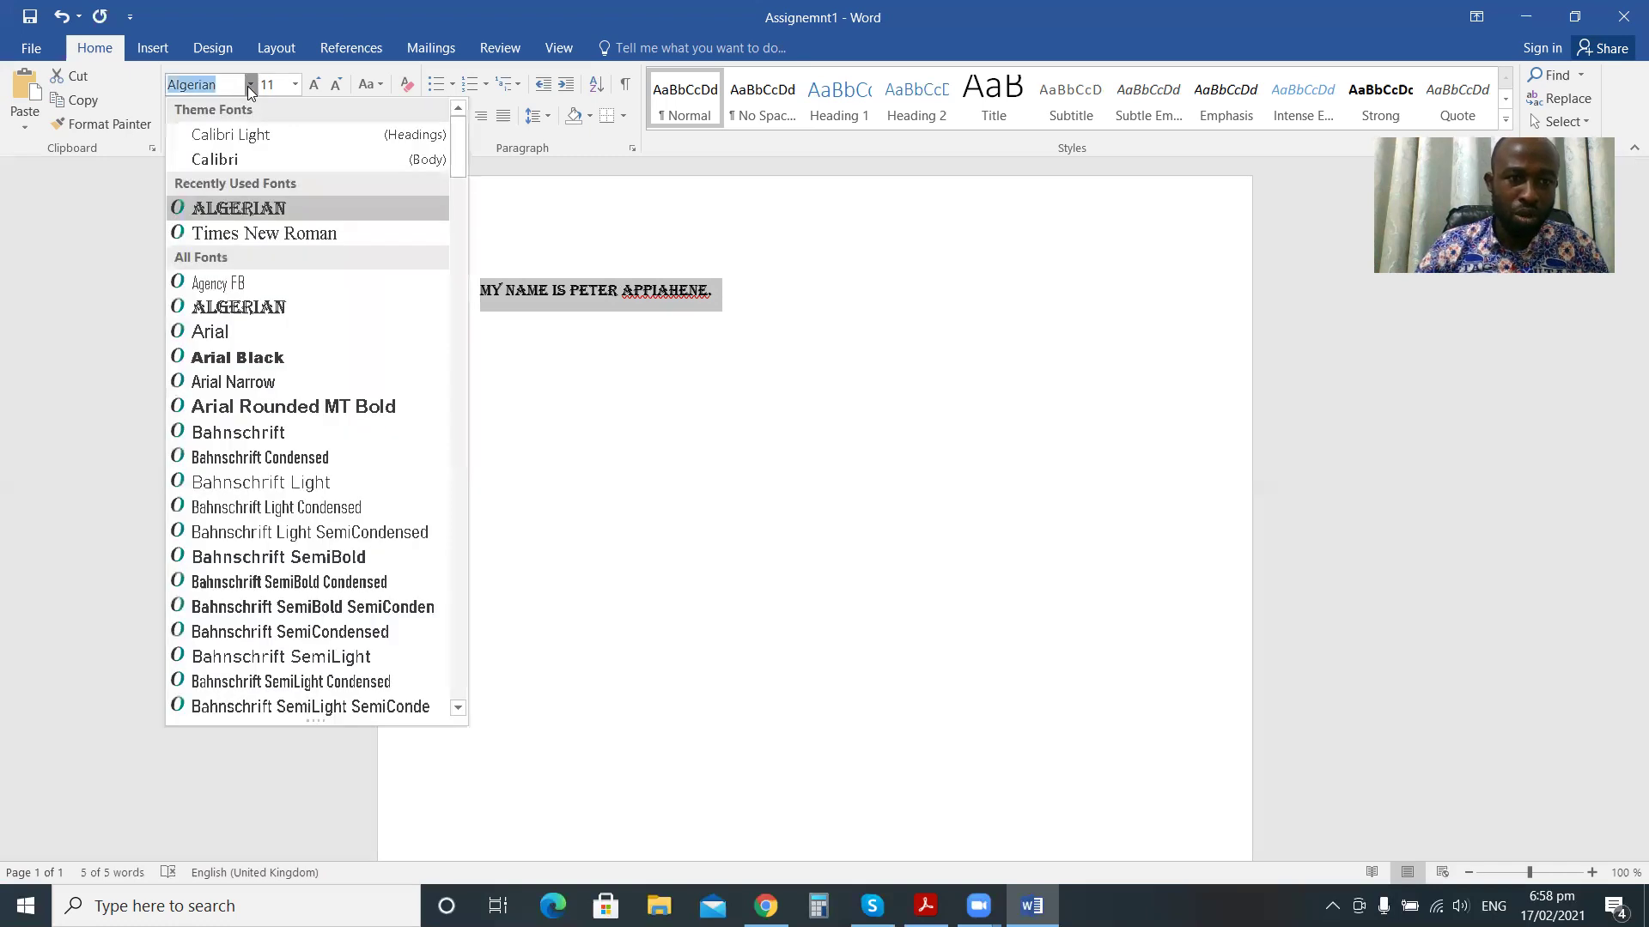
{"action": "left_click", "coordinate": [280, 239]}
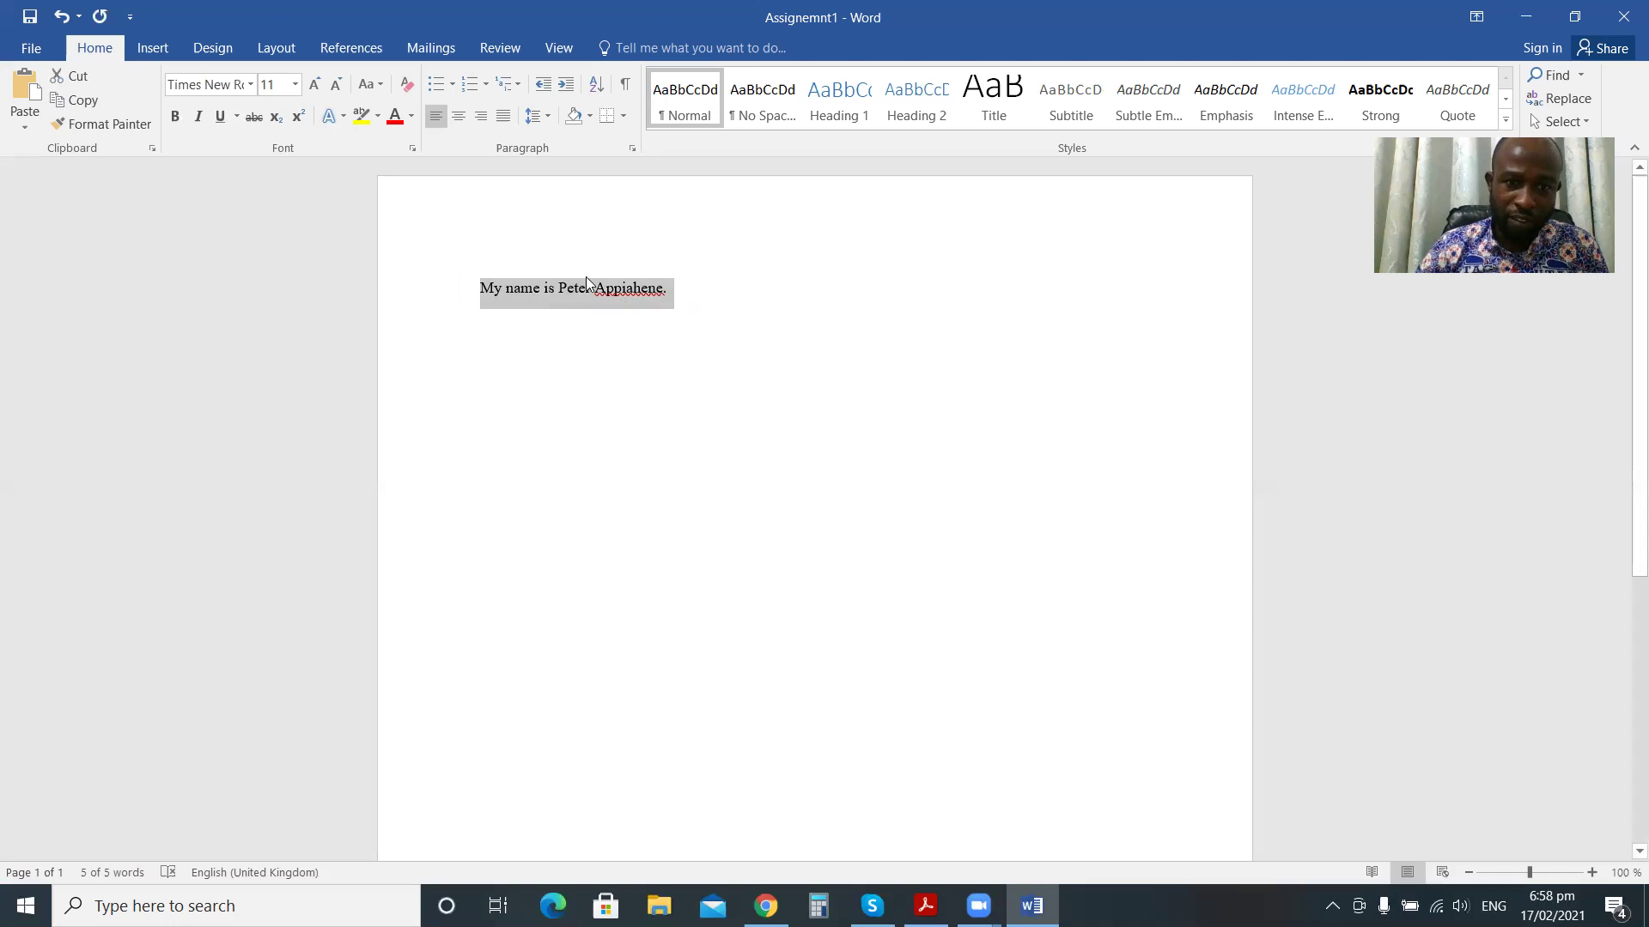
Set the introduction's font size to 36 and clear the selection.
{"action": "left_click", "coordinate": [296, 89]}
{"action": "left_click", "coordinate": [295, 89]}
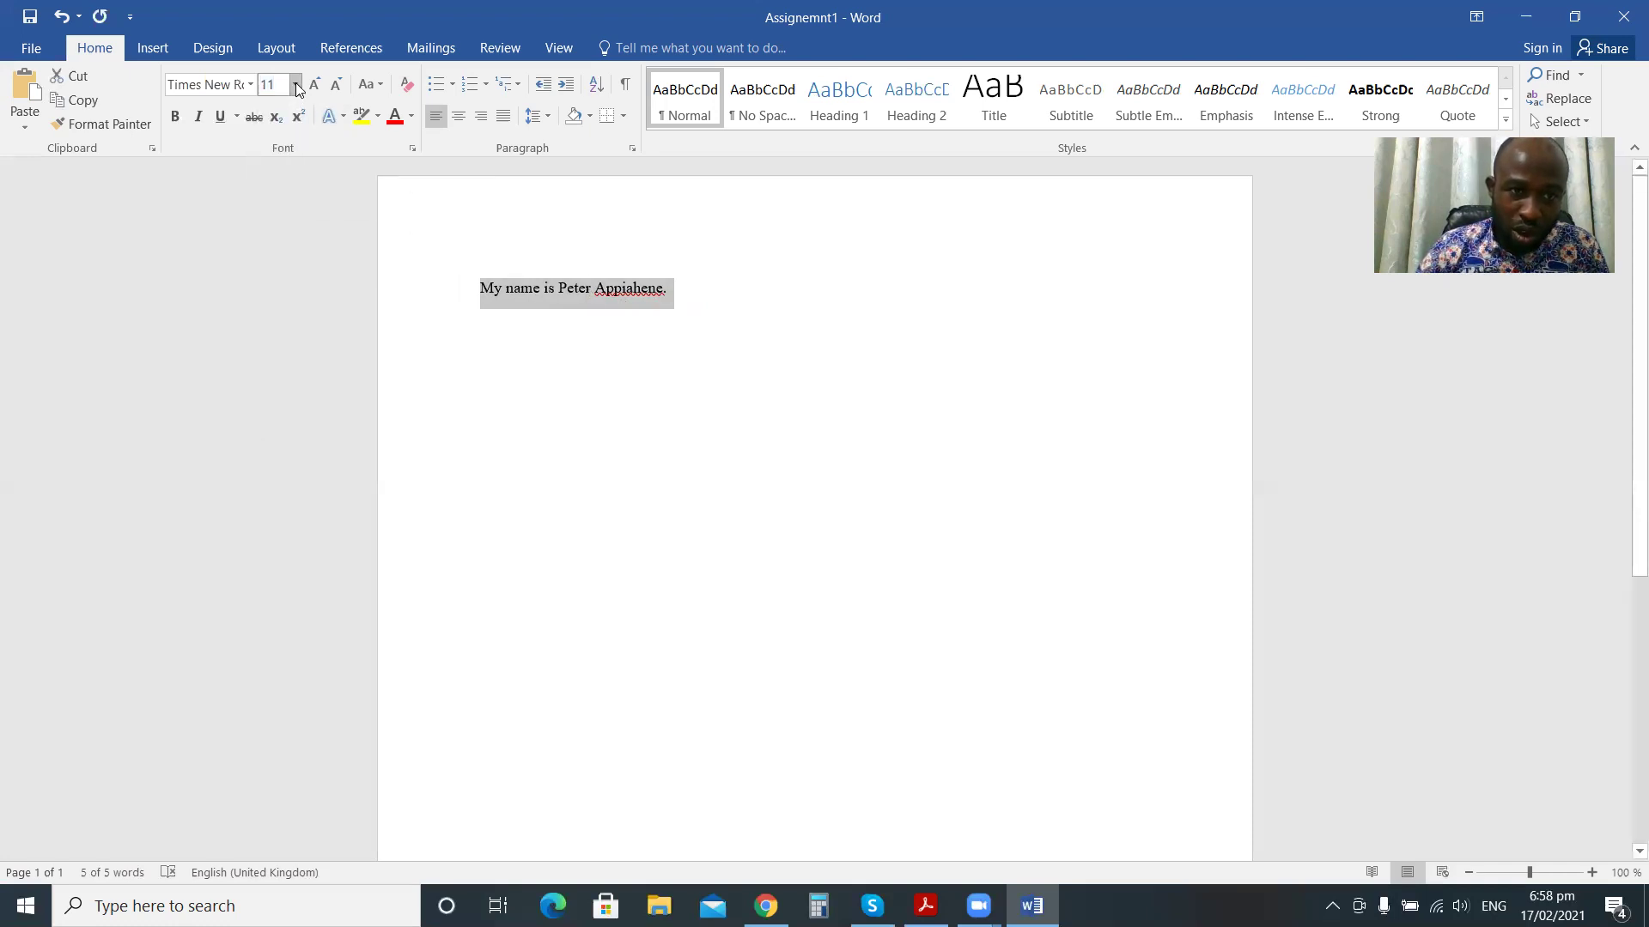
{"action": "left_click", "coordinate": [295, 87]}
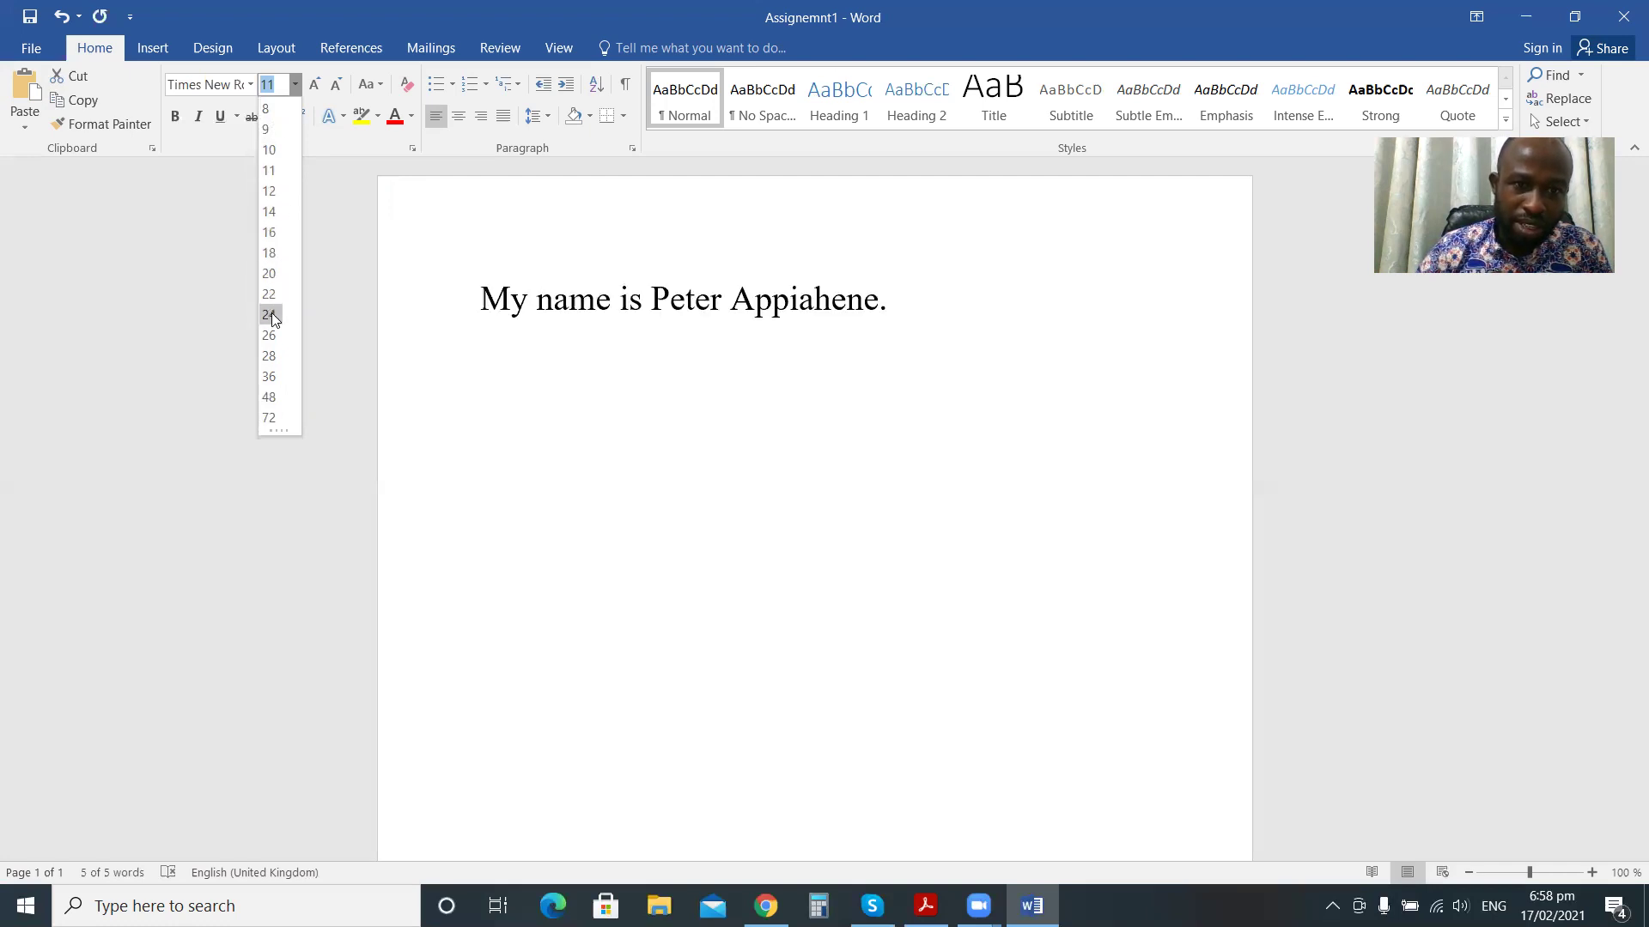
{"action": "left_click", "coordinate": [270, 374]}
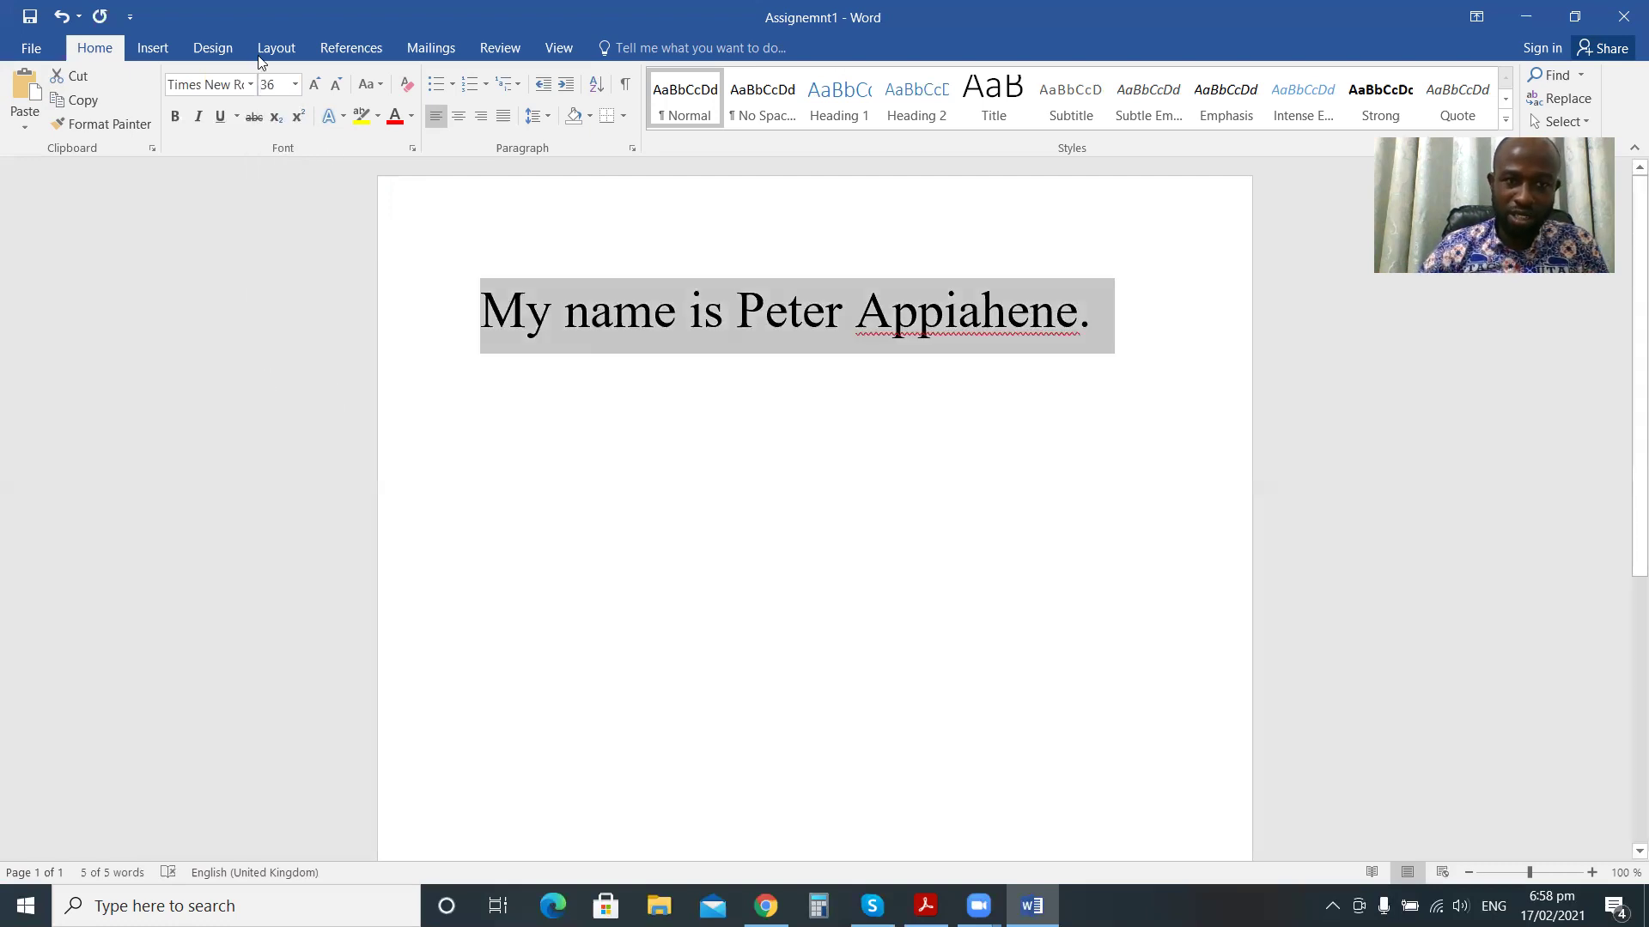
{"action": "left_click", "coordinate": [812, 369]}
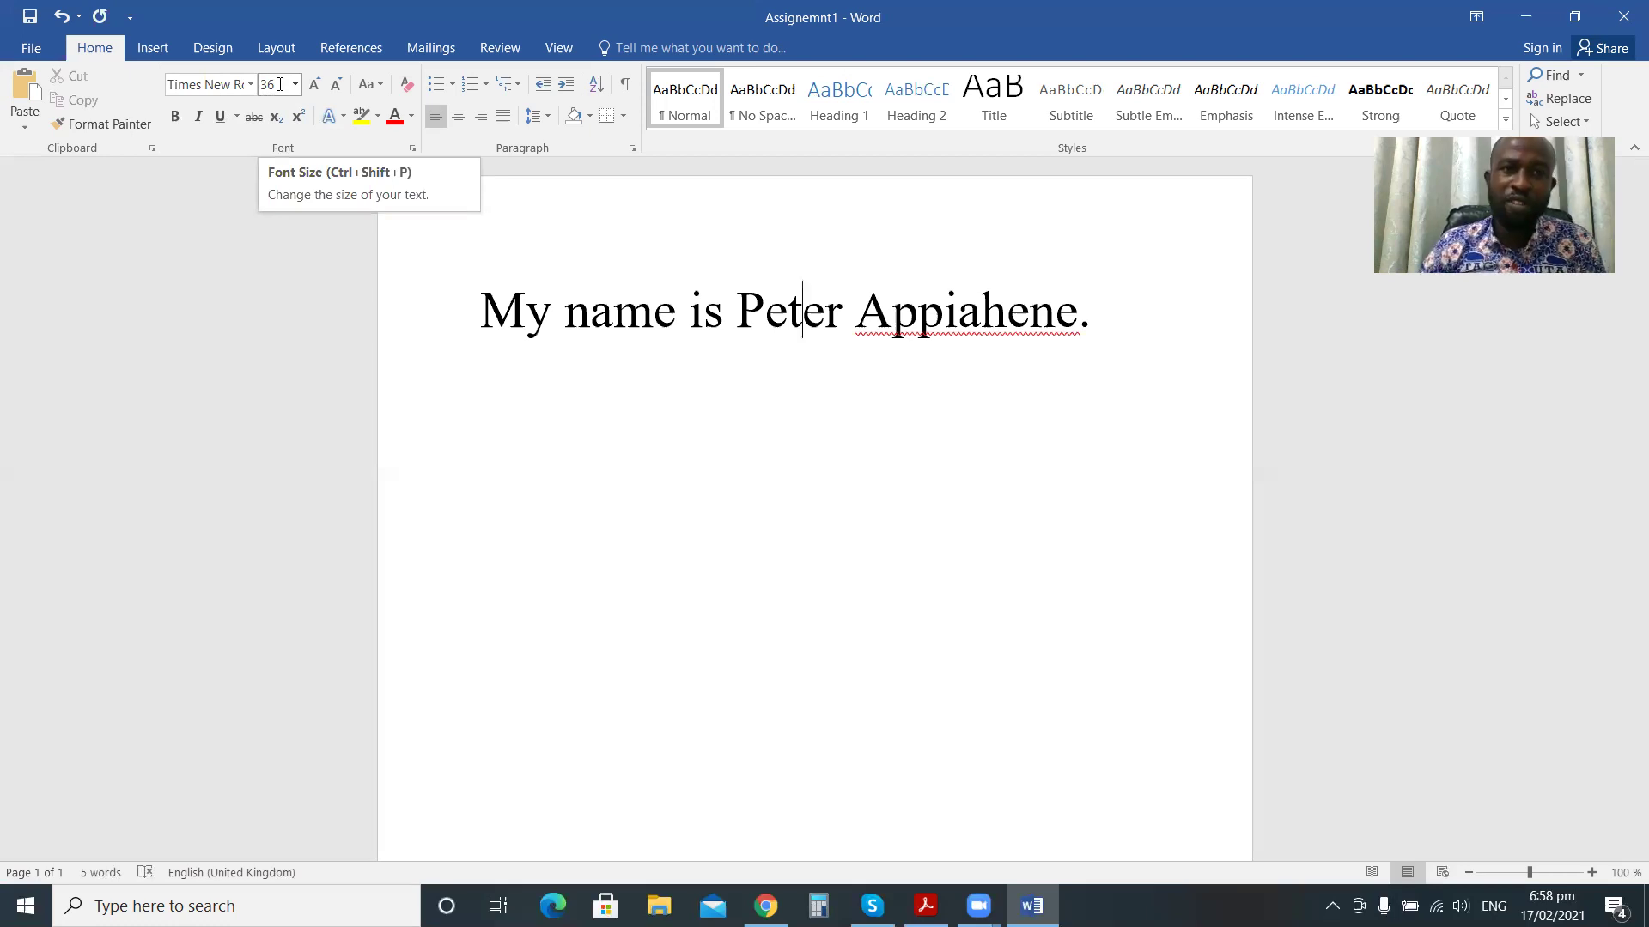
Try bold on the presenter's full name in the sentence, remove it again, and deselect the name.
{"action": "left_click", "coordinate": [590, 311]}
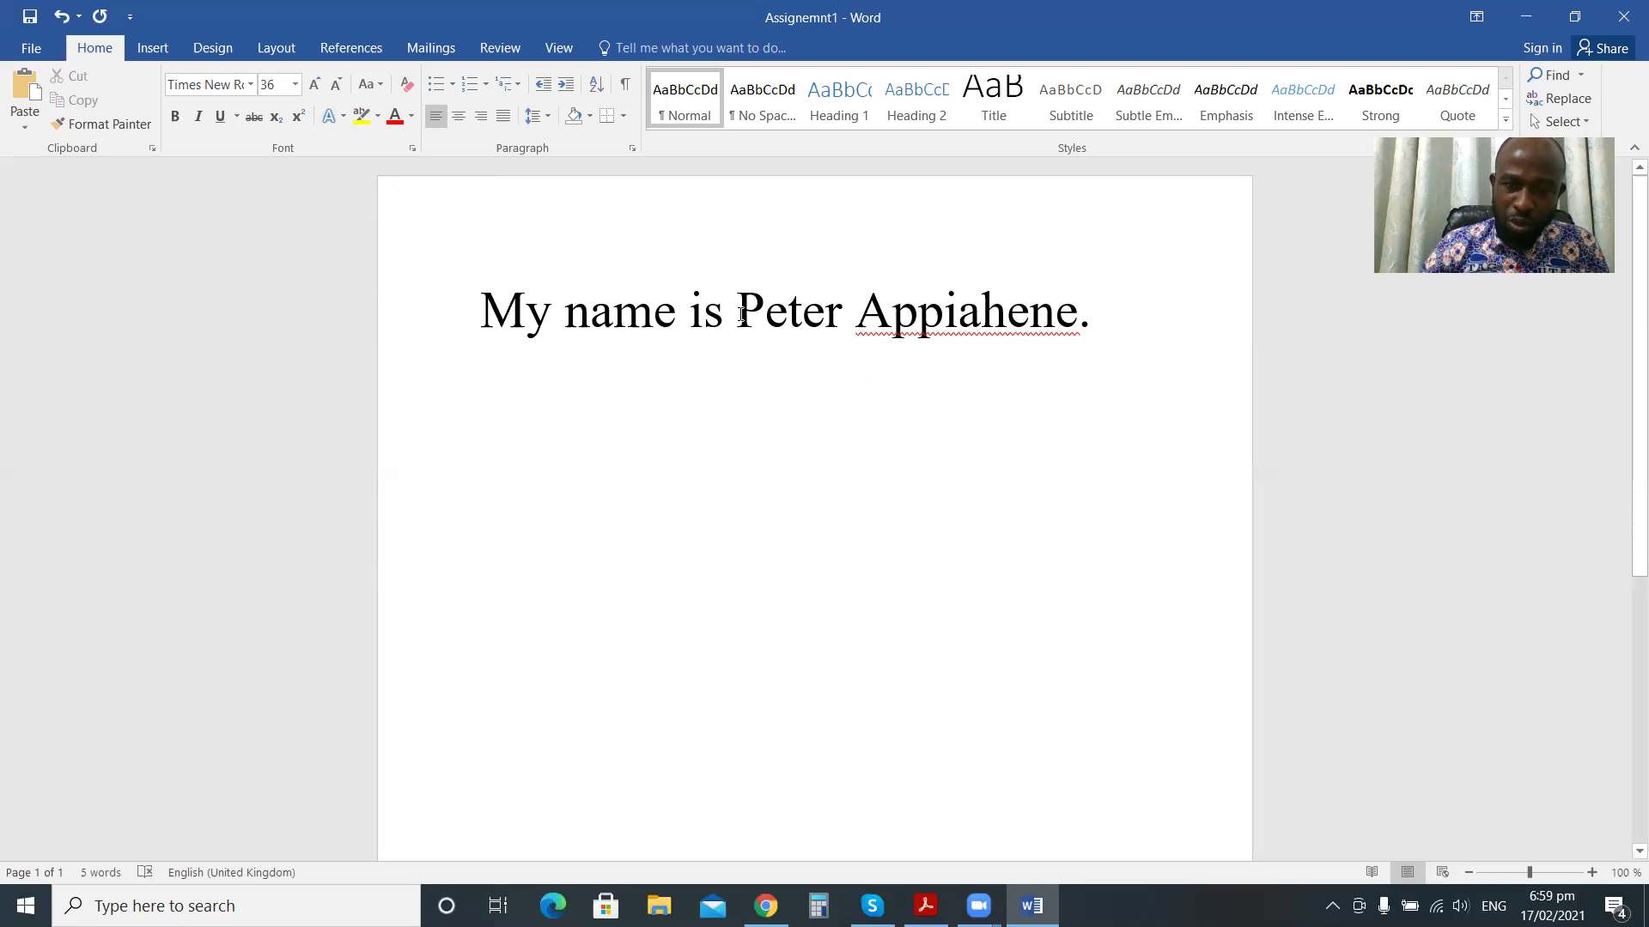
{"action": "left_click_drag", "start_coordinate": [741, 315], "coordinate": [979, 312]}
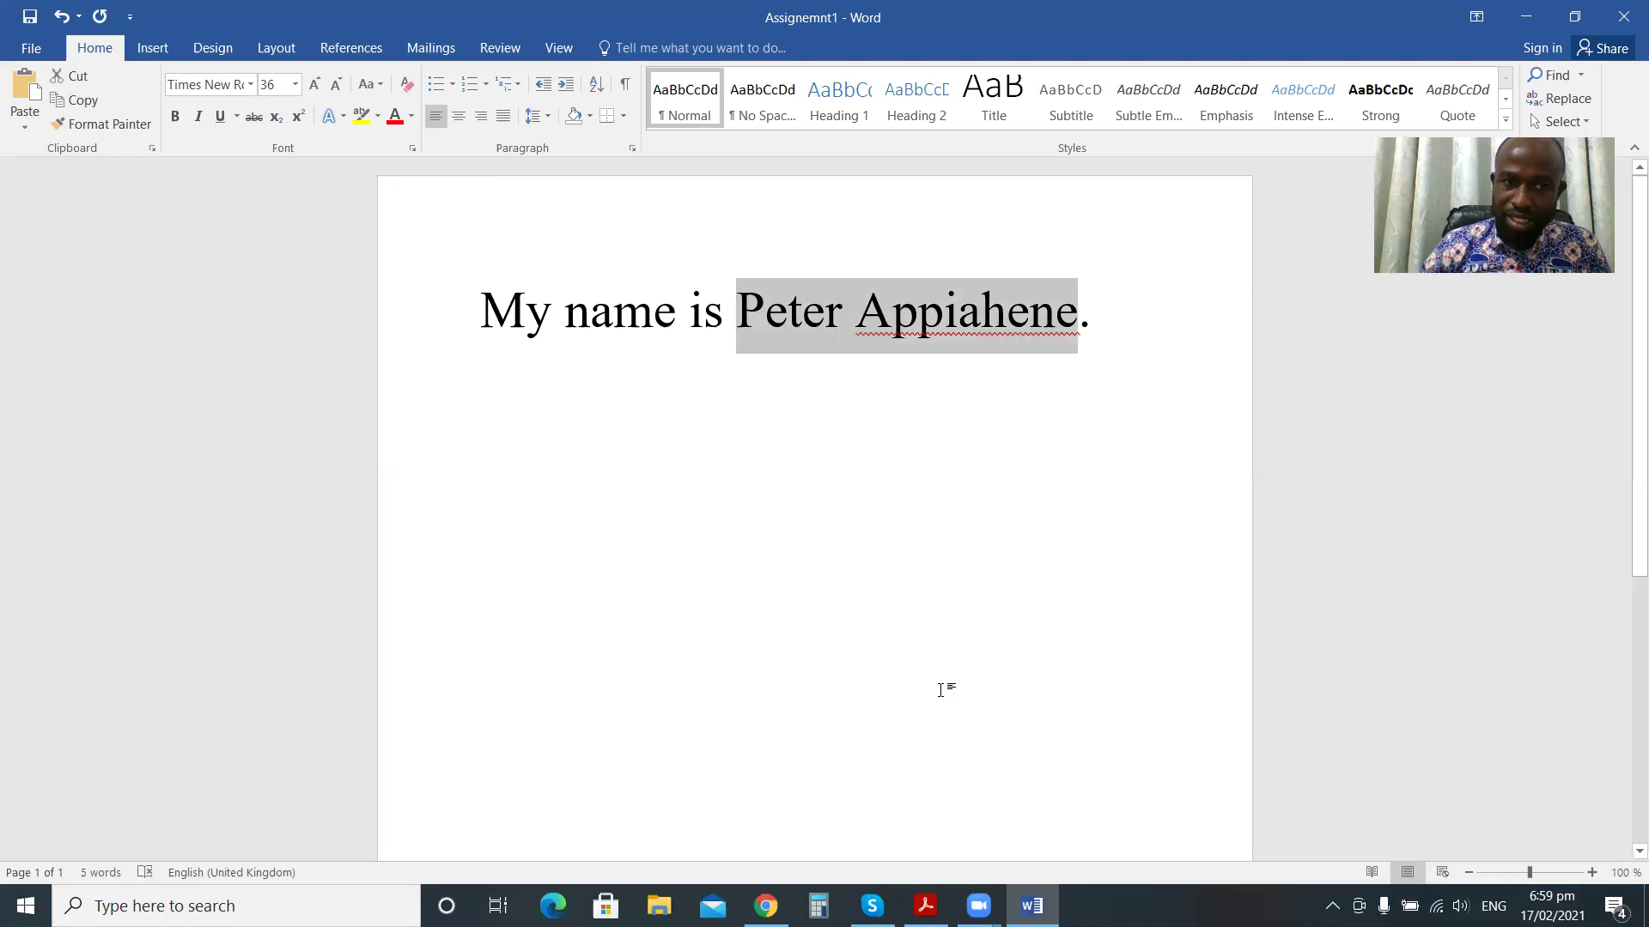
{"action": "left_click", "coordinate": [177, 117]}
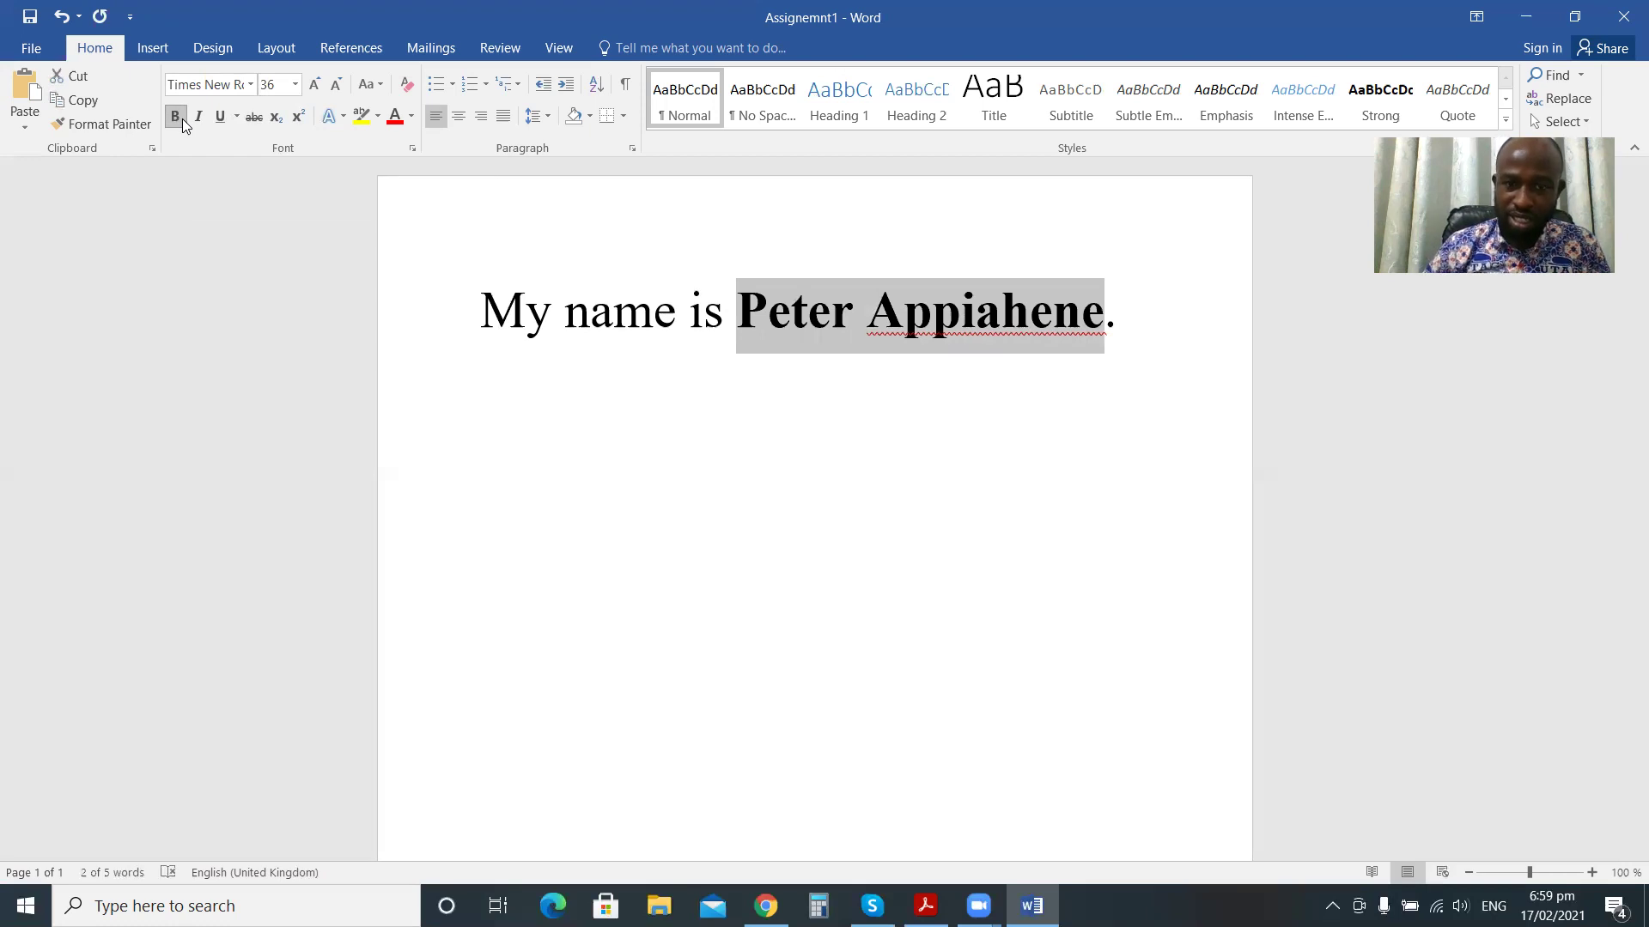
{"action": "left_click", "coordinate": [182, 119]}
{"action": "left_click", "coordinate": [913, 522]}
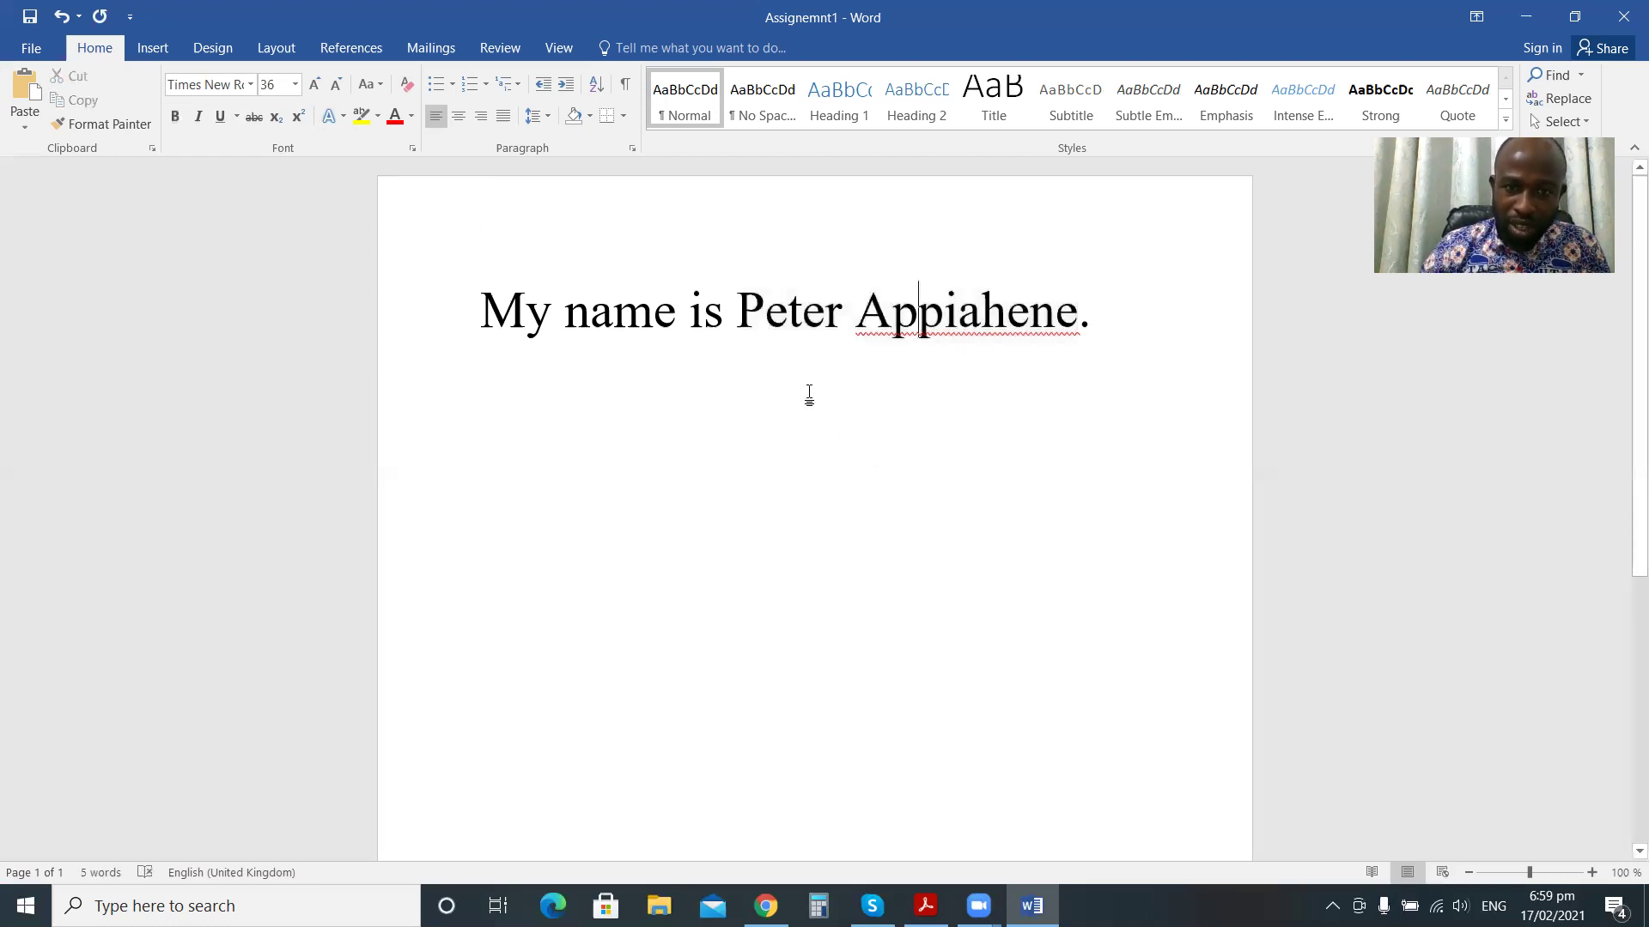
Make the presenter's full name bold, underlined and italic, toggling the italics off and on to compare, and deselect it.
{"action": "left_click_drag", "start_coordinate": [737, 320], "coordinate": [990, 318]}
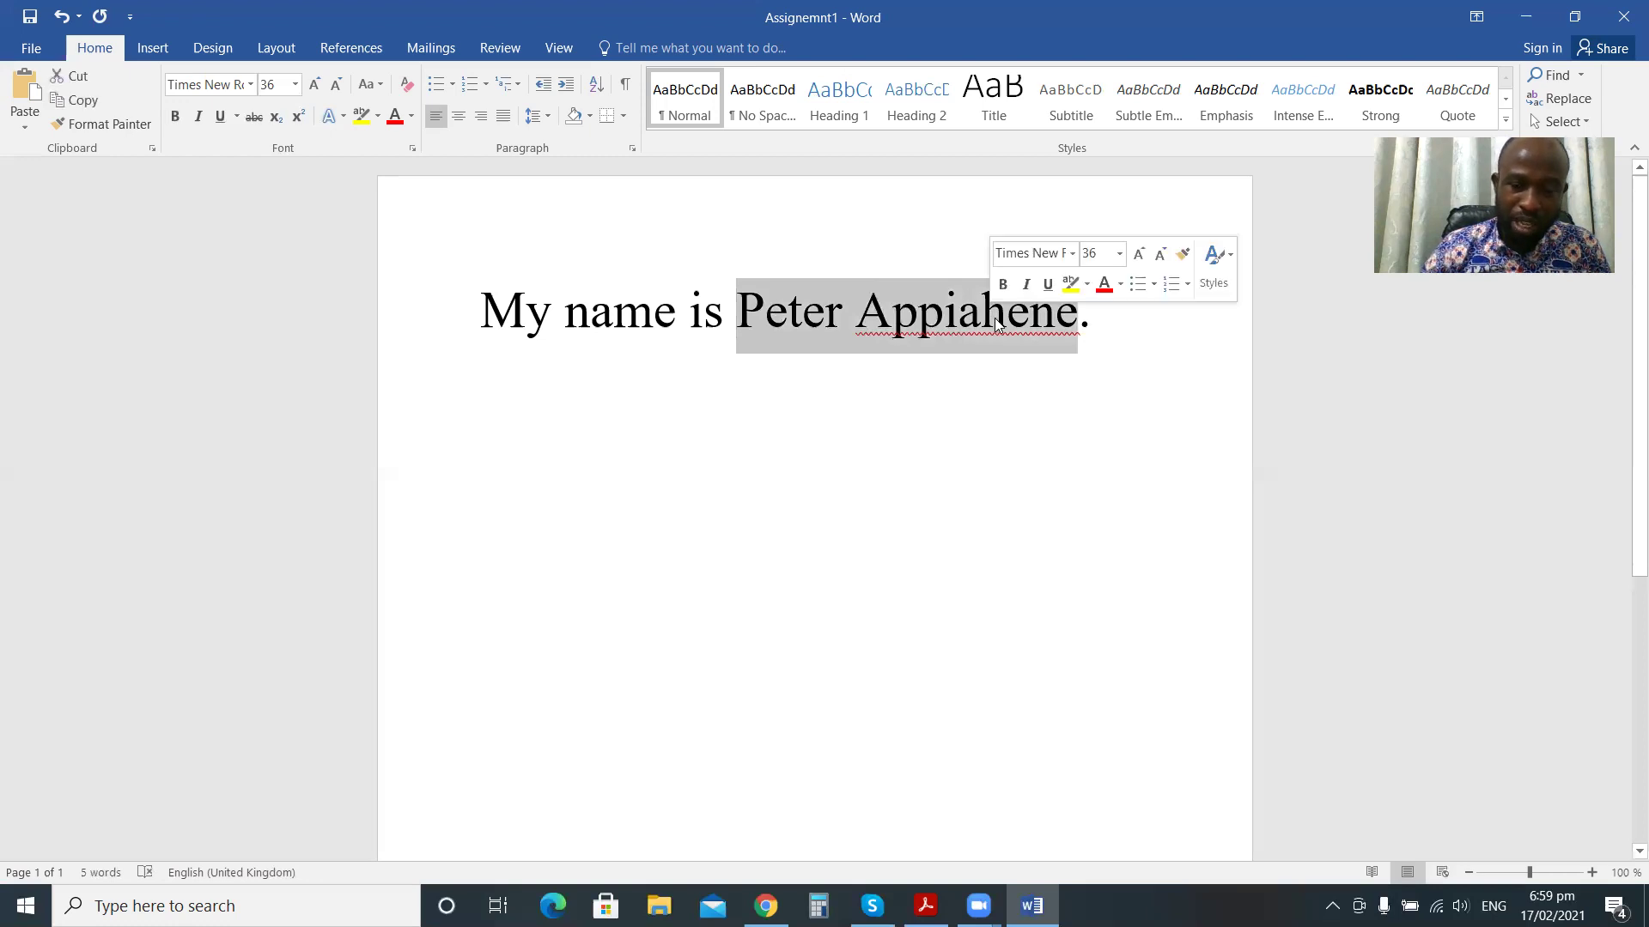
{"action": "left_click", "coordinate": [174, 119]}
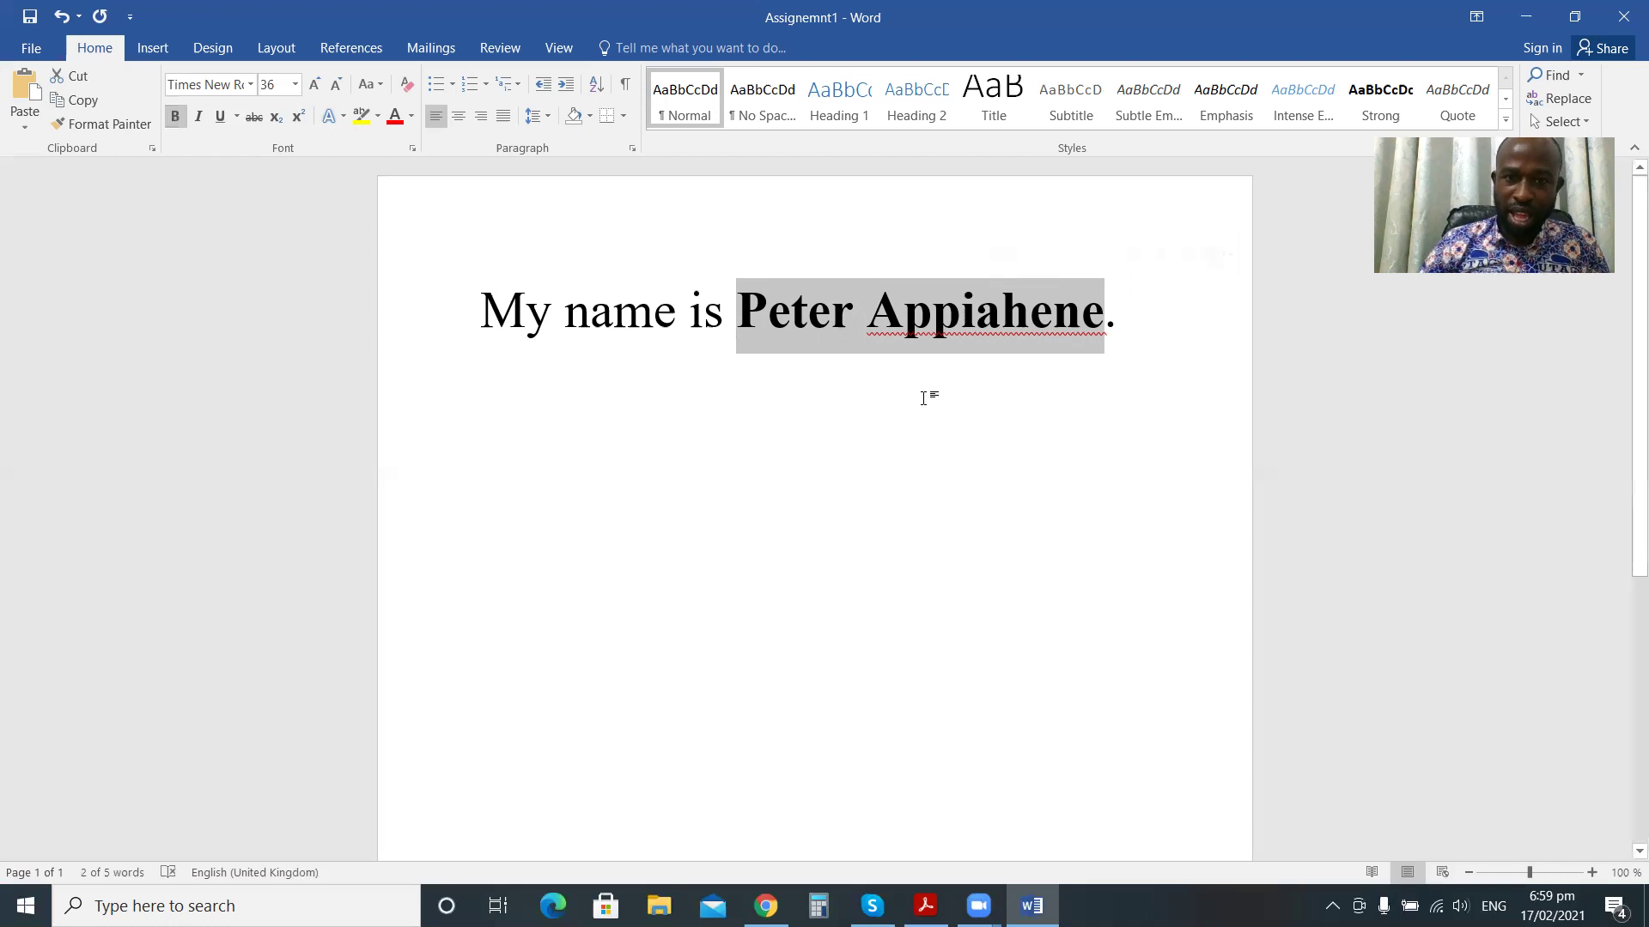
{"action": "left_click", "coordinate": [220, 122]}
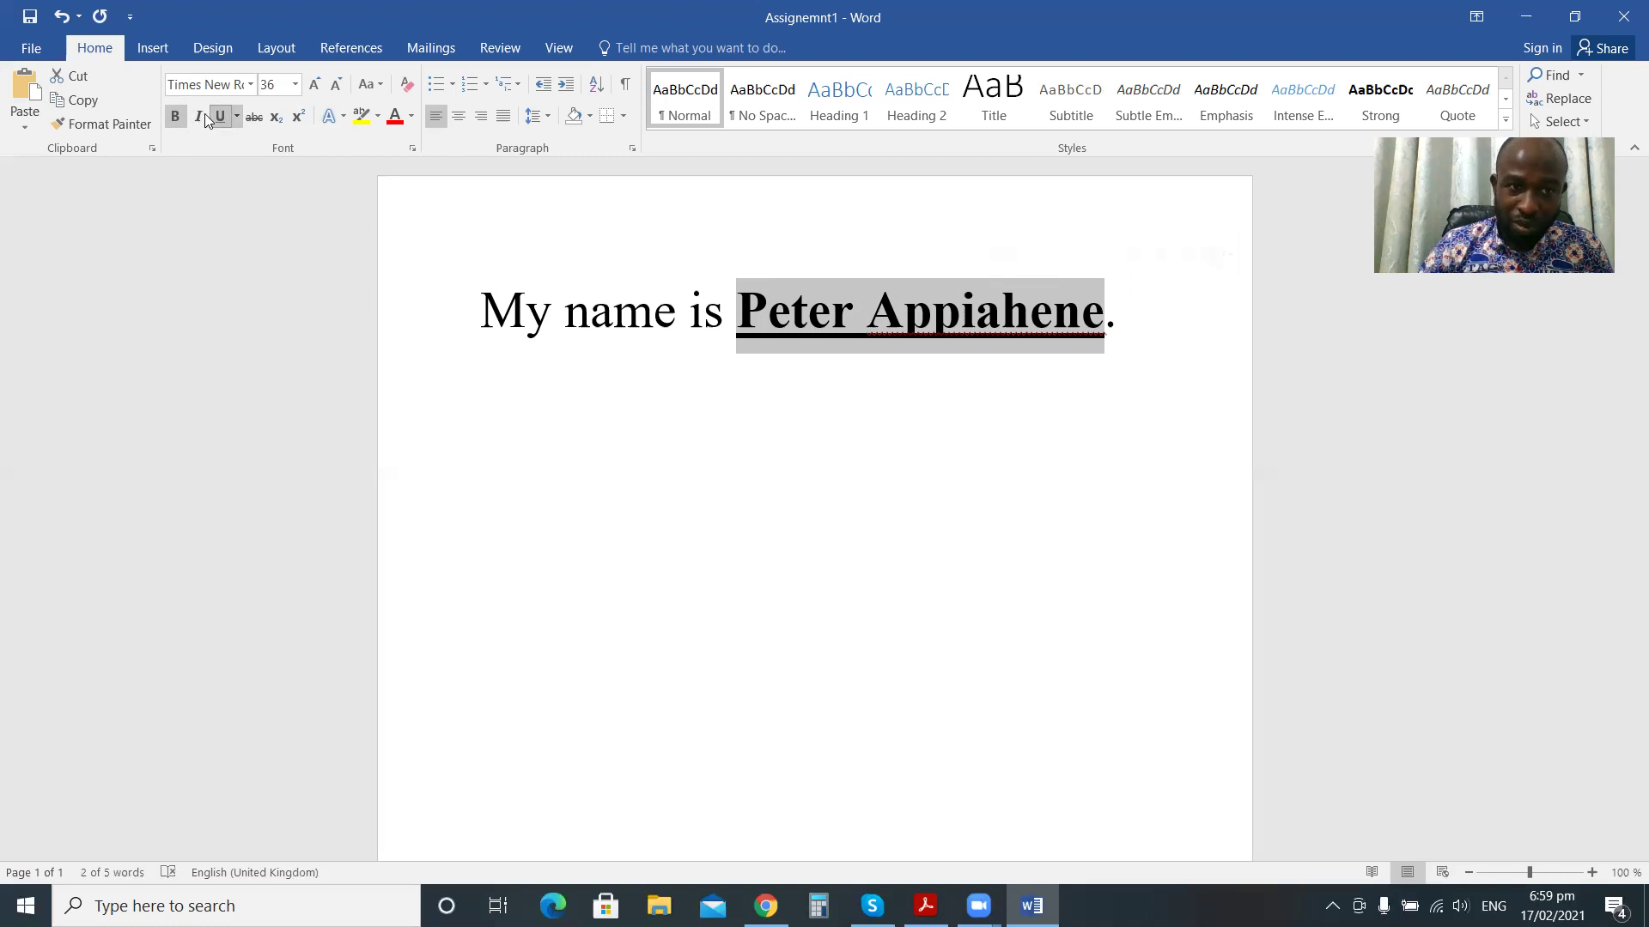
{"action": "left_click", "coordinate": [203, 114]}
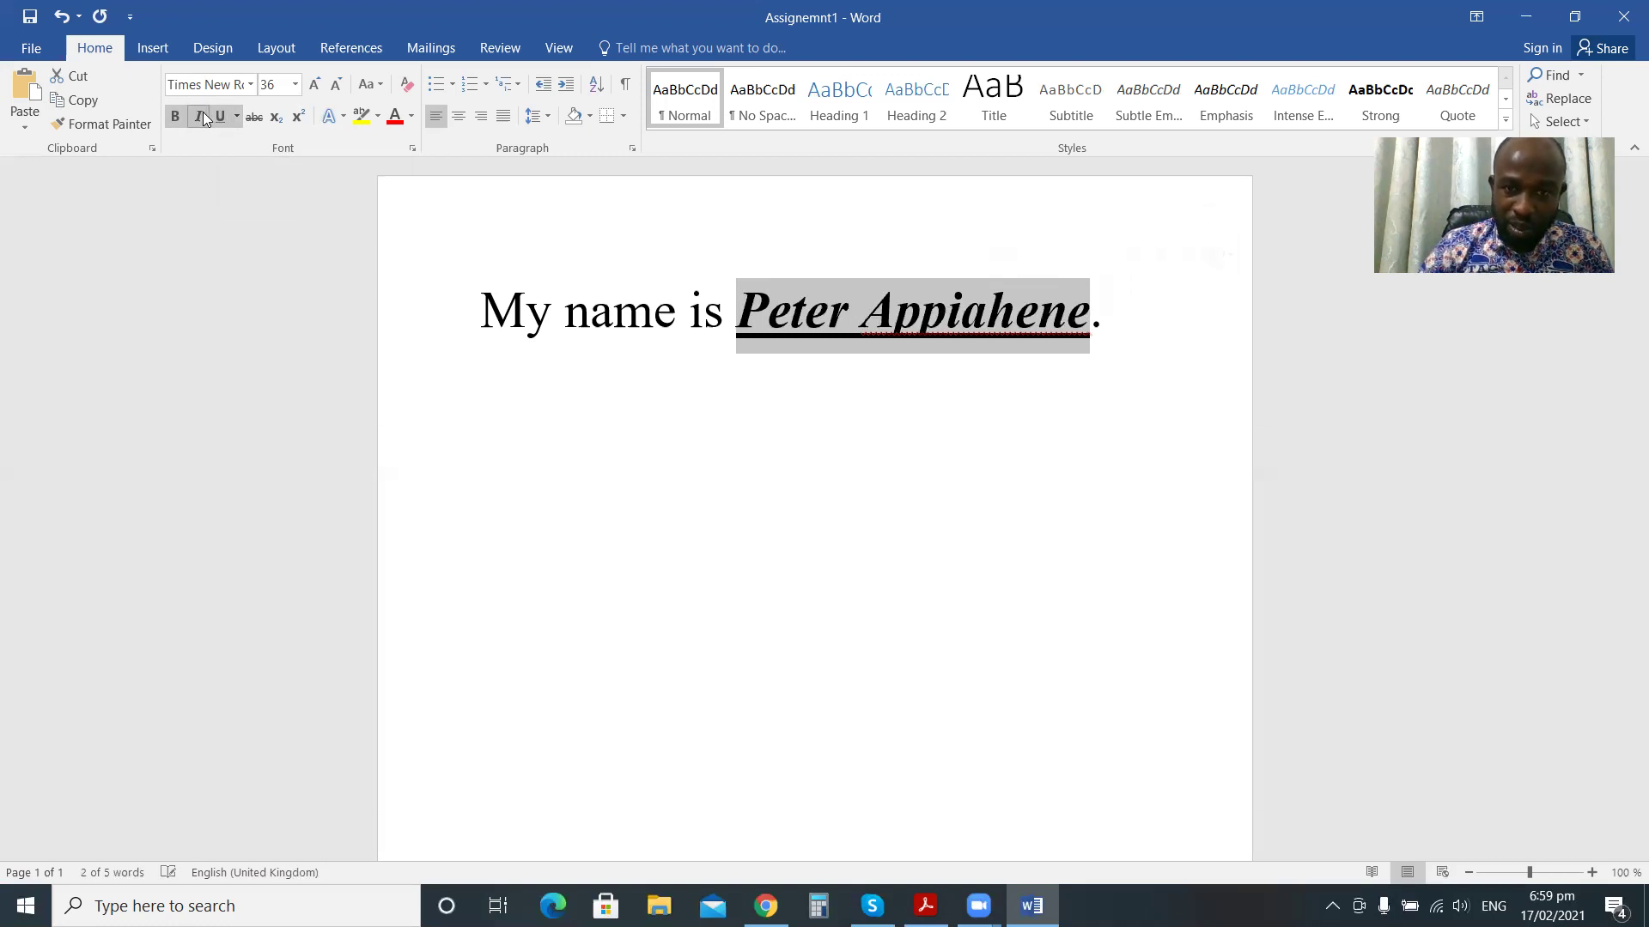
{"action": "left_click", "coordinate": [203, 116]}
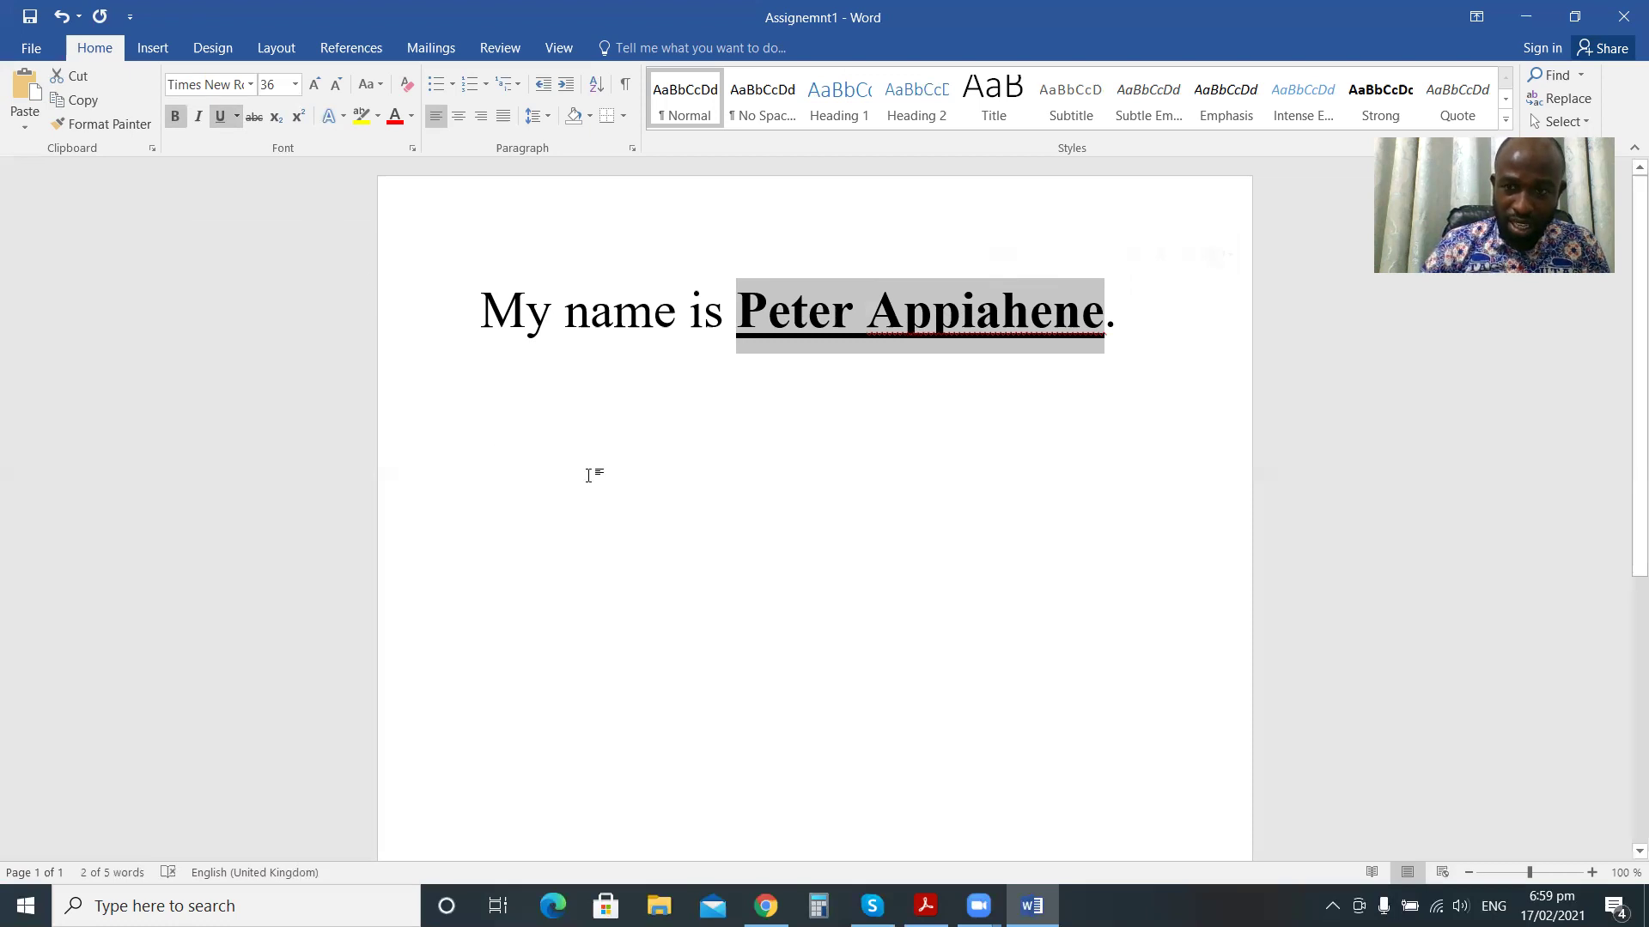
{"action": "left_click", "coordinate": [200, 115]}
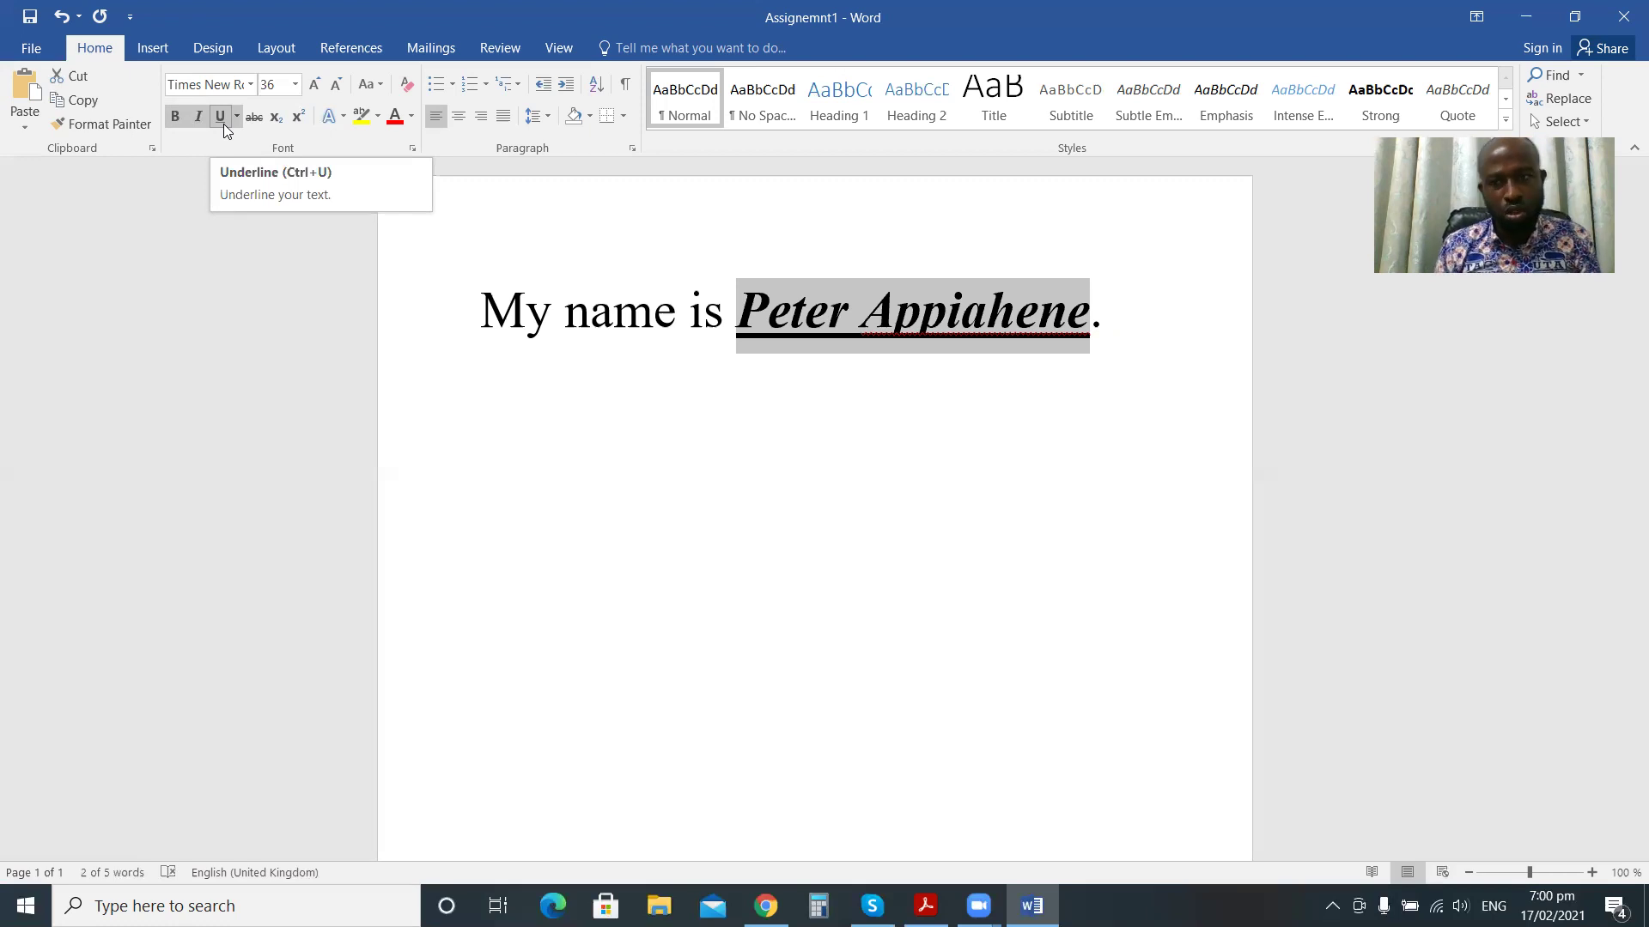
{"action": "left_click", "coordinate": [739, 431]}
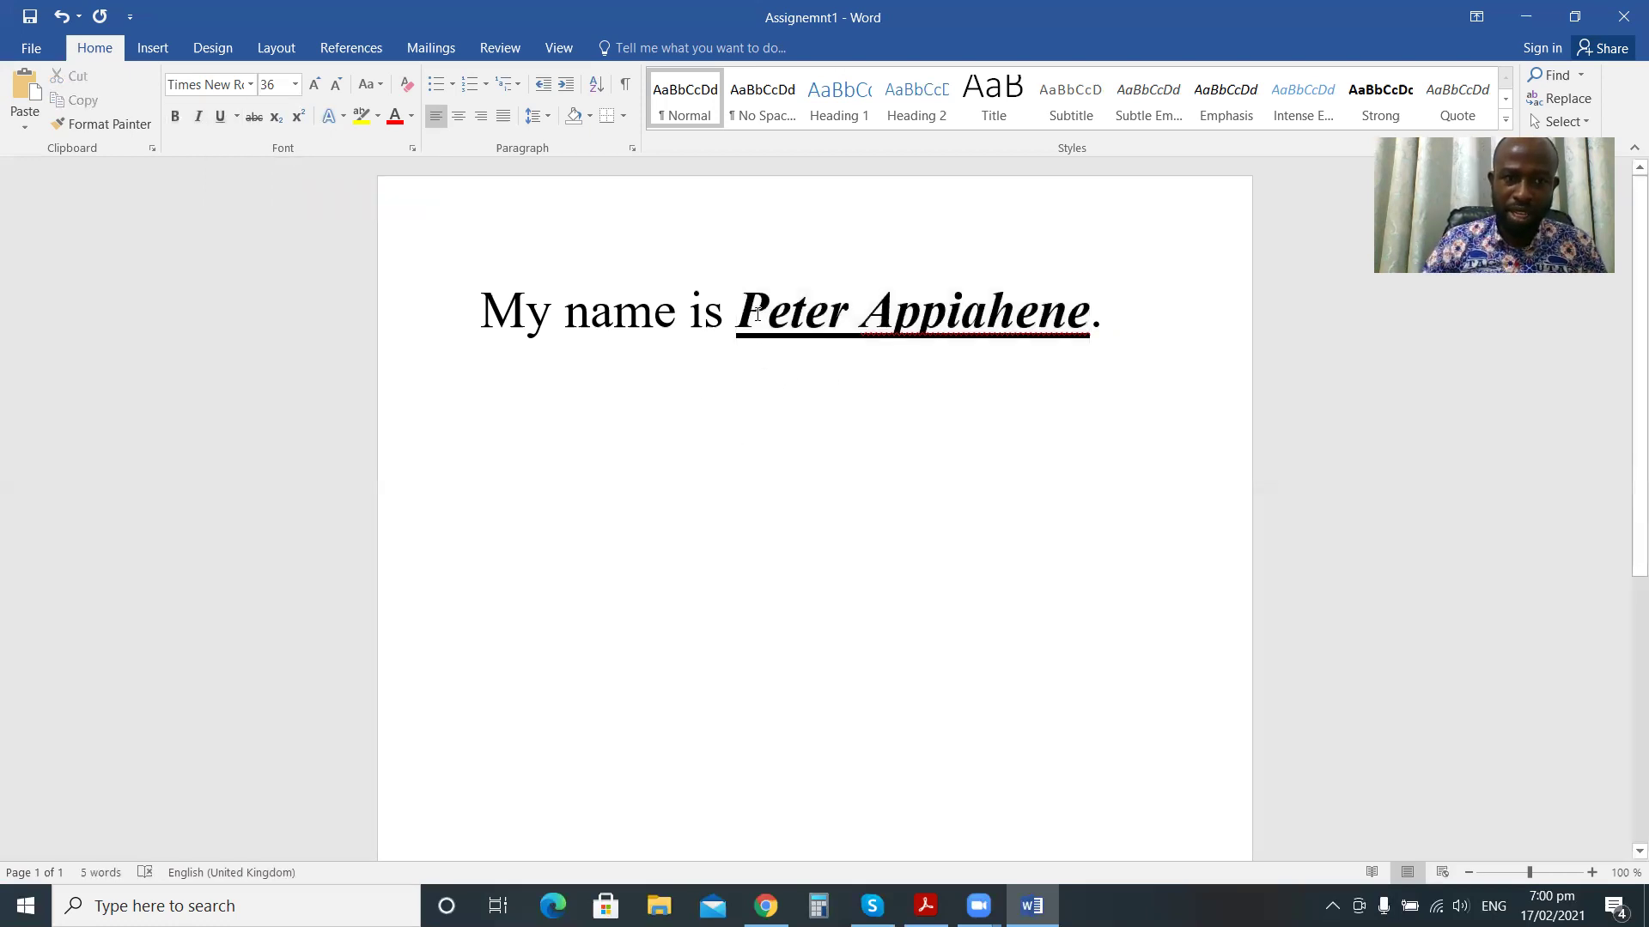
Practise selecting and deselecting the full name and parts of it in the introduction.
{"action": "left_click", "coordinate": [784, 310]}
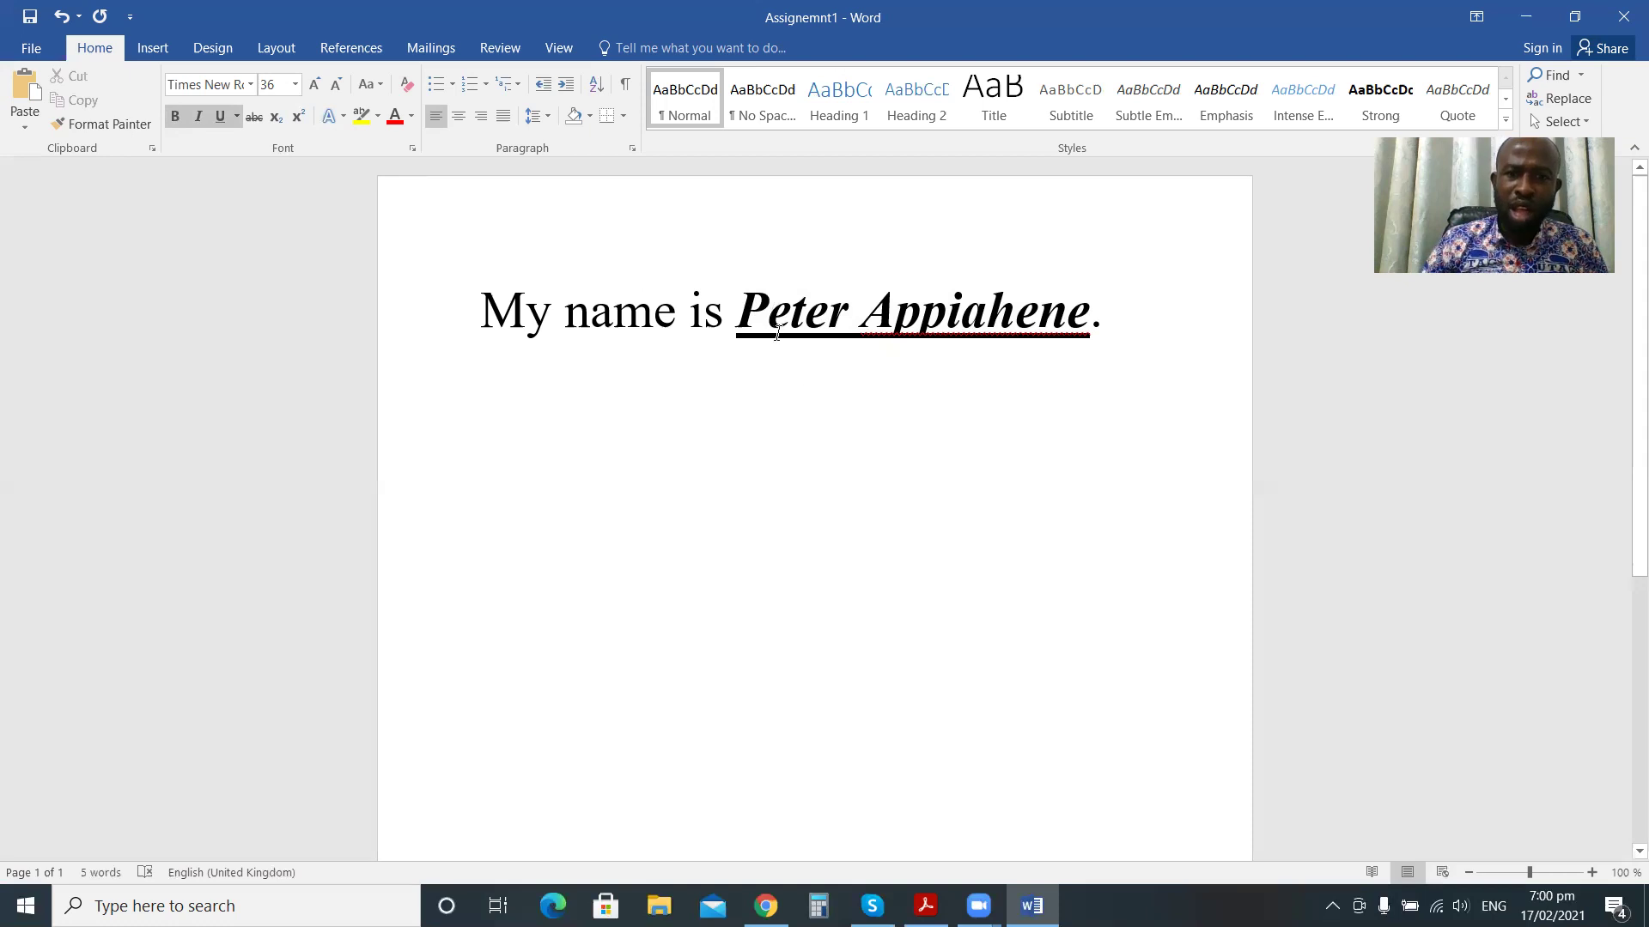
{"action": "key", "text": "shift+Left"}
{"action": "left_click_drag", "start_coordinate": [811, 304], "coordinate": [1020, 311]}
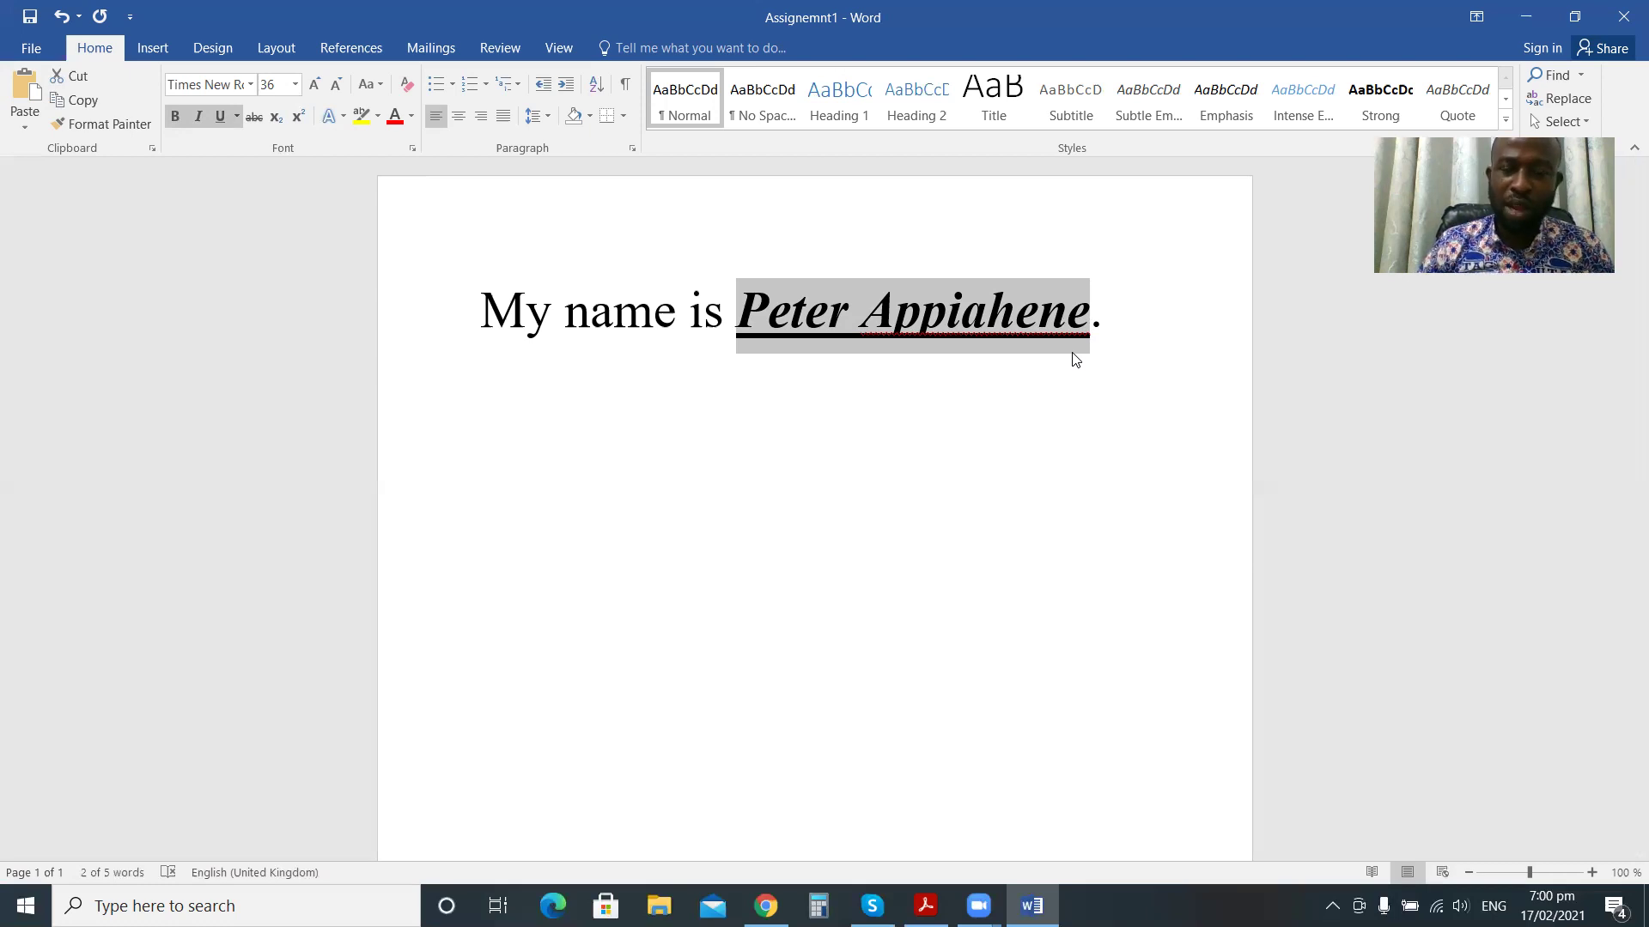
{"action": "left_click", "coordinate": [854, 312]}
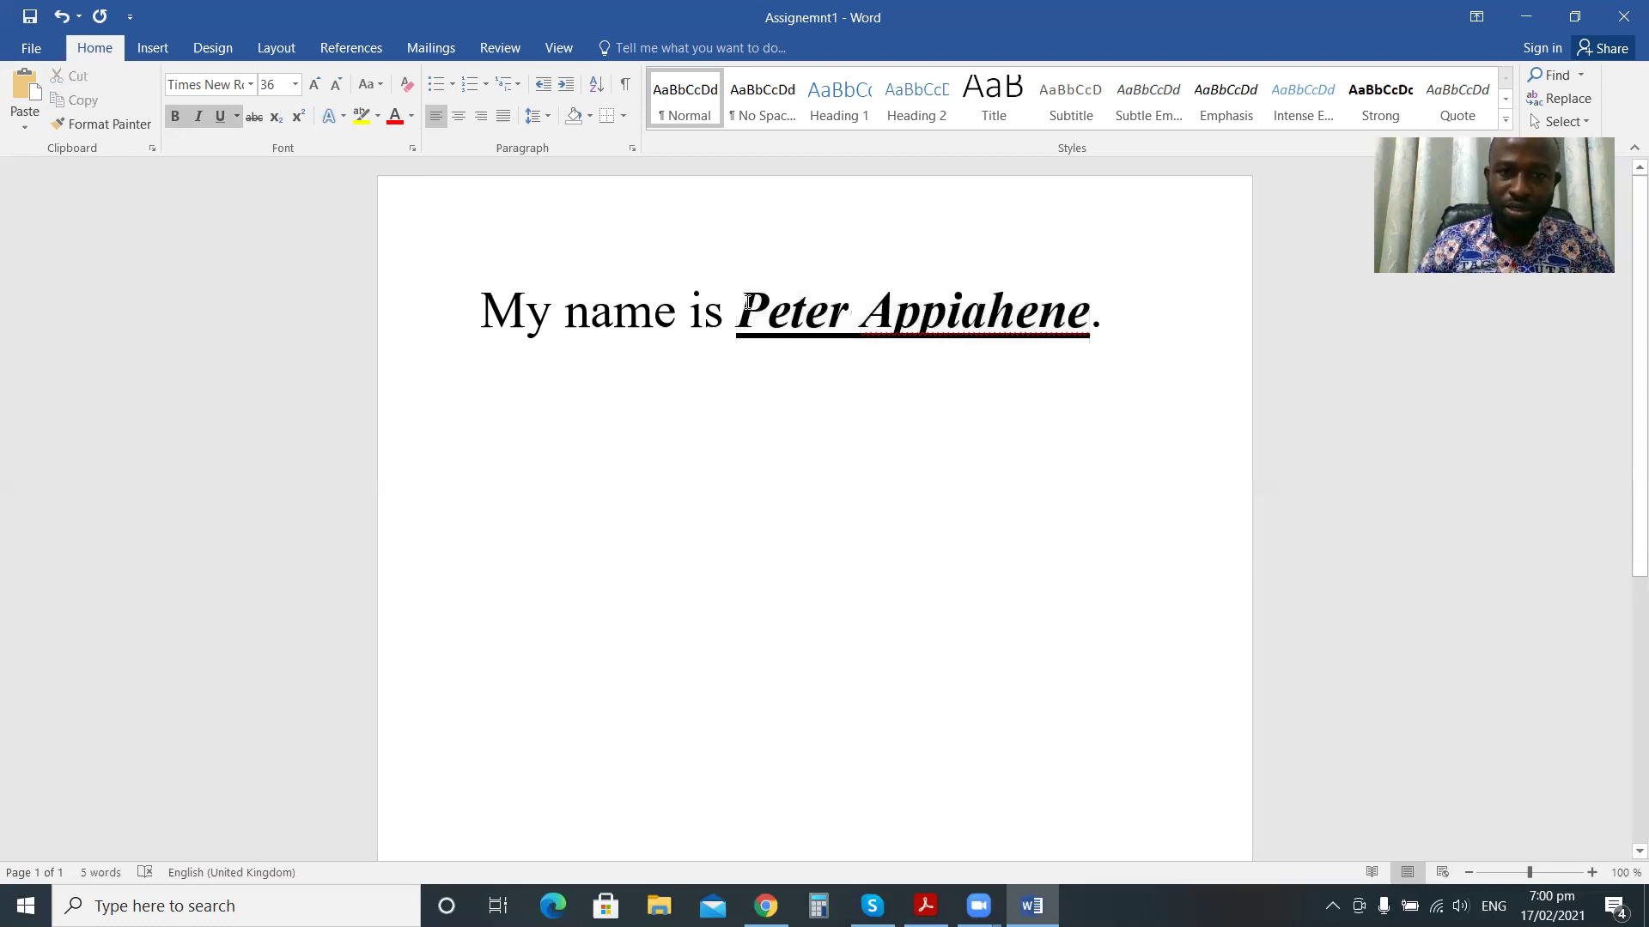
{"action": "left_click_drag", "start_coordinate": [738, 305], "coordinate": [817, 301]}
{"action": "left_click", "coordinate": [919, 360]}
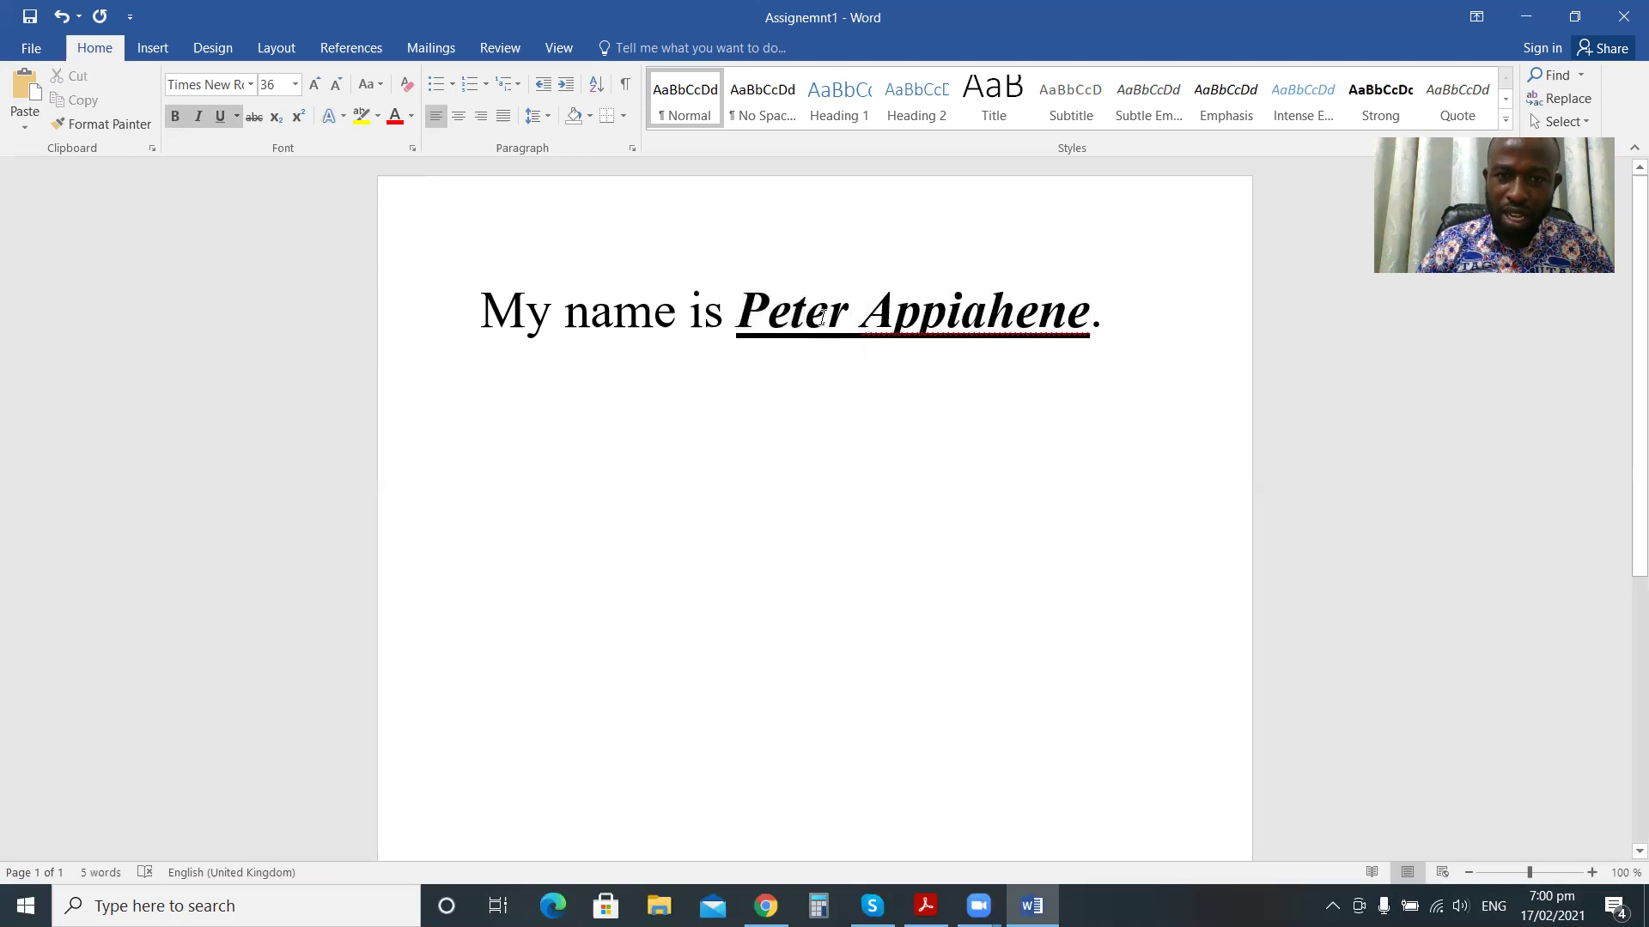
Colour only the presenter's first name in standard green, and place the cursor after the sentence's full stop.
{"action": "left_click_drag", "start_coordinate": [850, 309], "coordinate": [751, 304]}
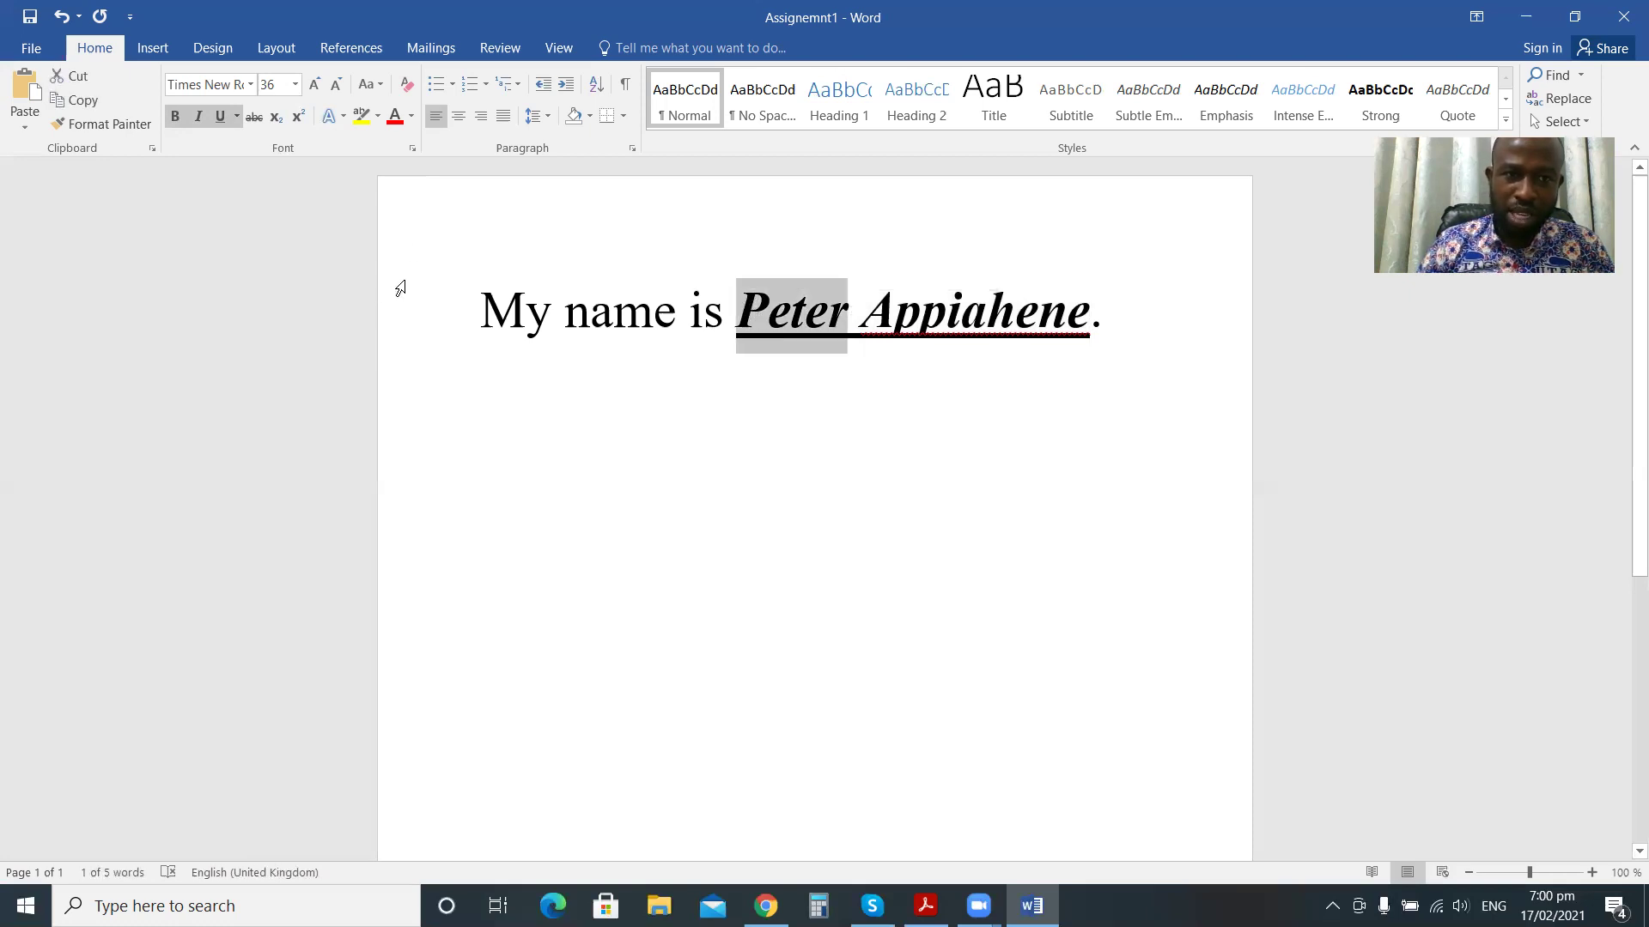
{"action": "left_click", "coordinate": [413, 120]}
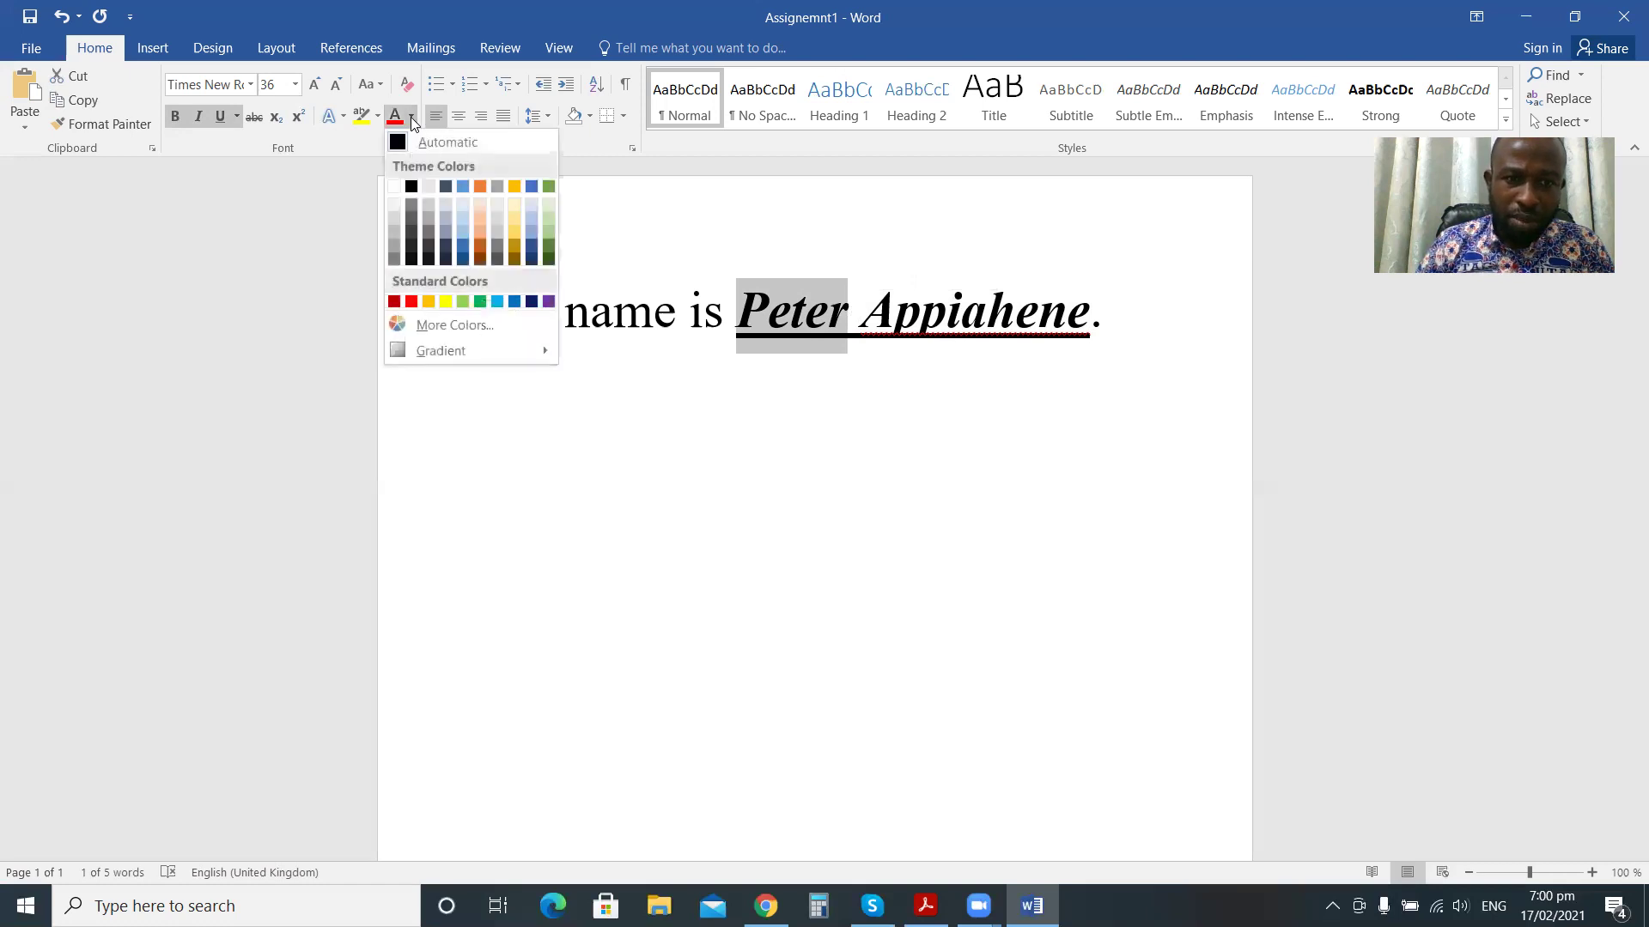
{"action": "left_click", "coordinate": [479, 301]}
{"action": "left_click", "coordinate": [817, 408]}
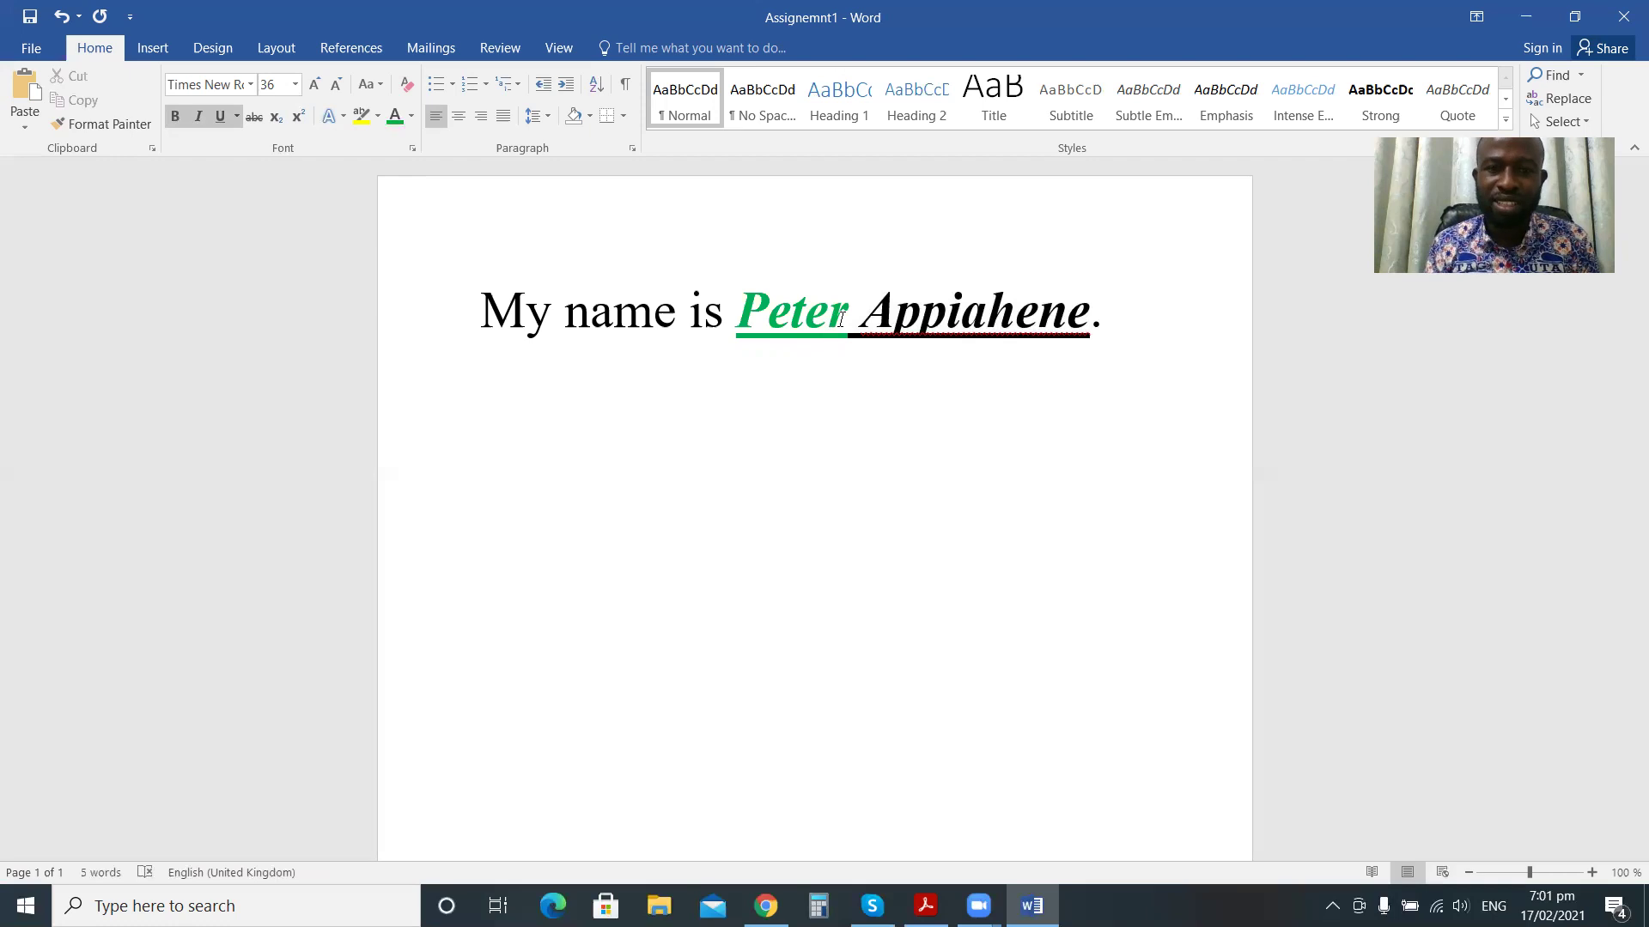
{"action": "left_click", "coordinate": [1020, 390]}
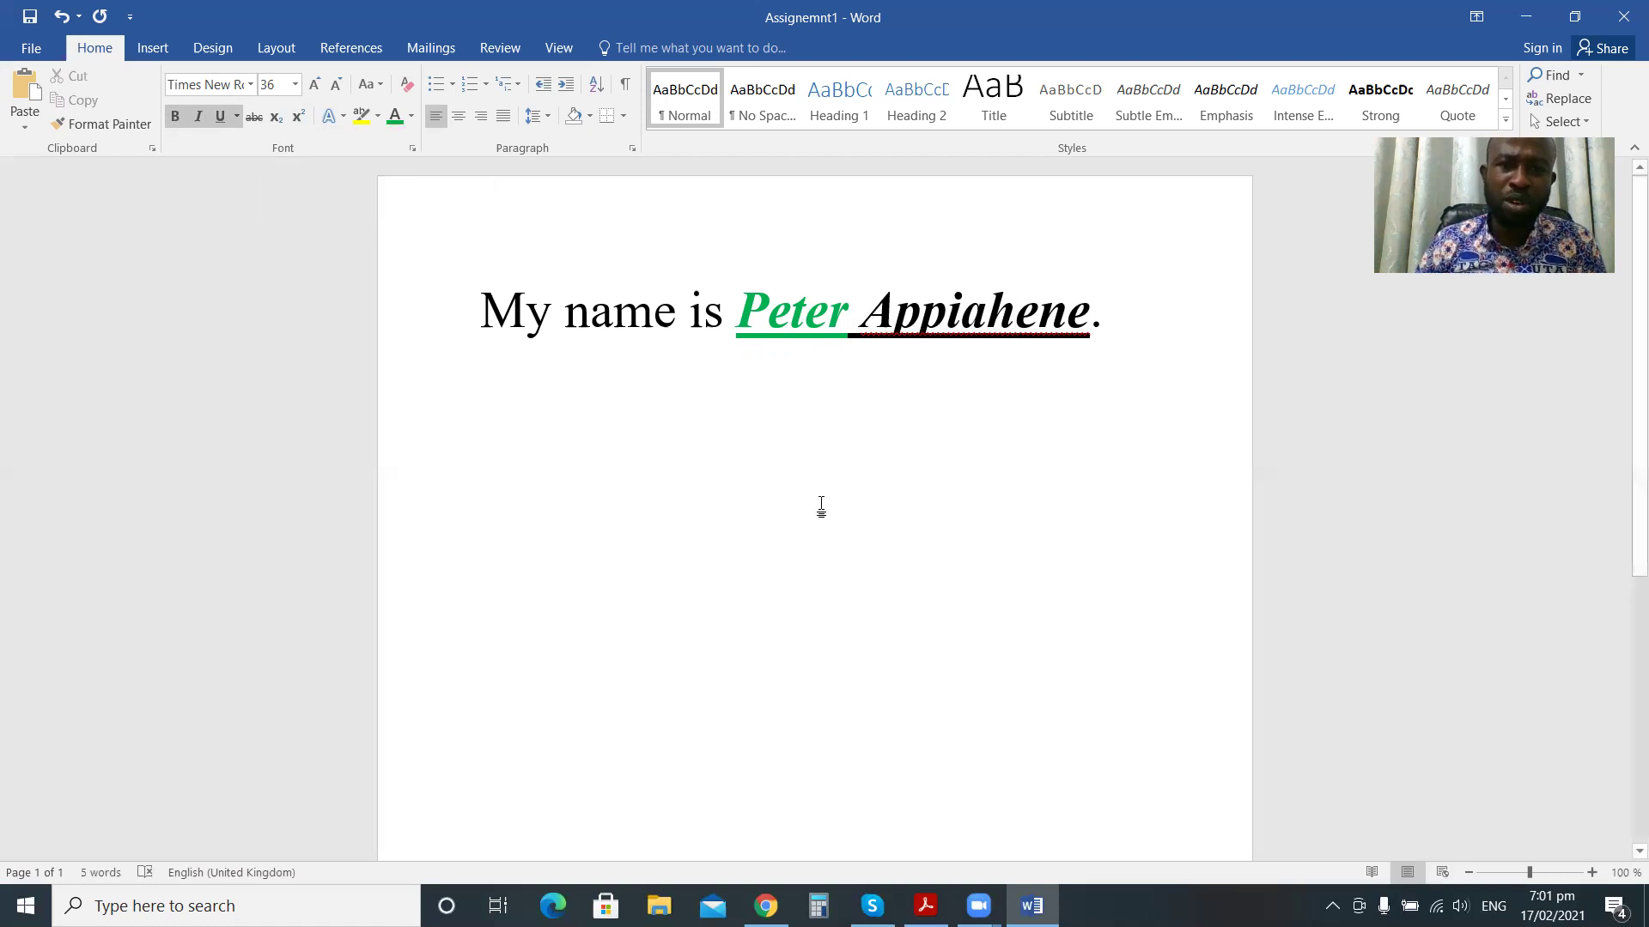
{"action": "left_click", "coordinate": [1115, 337]}
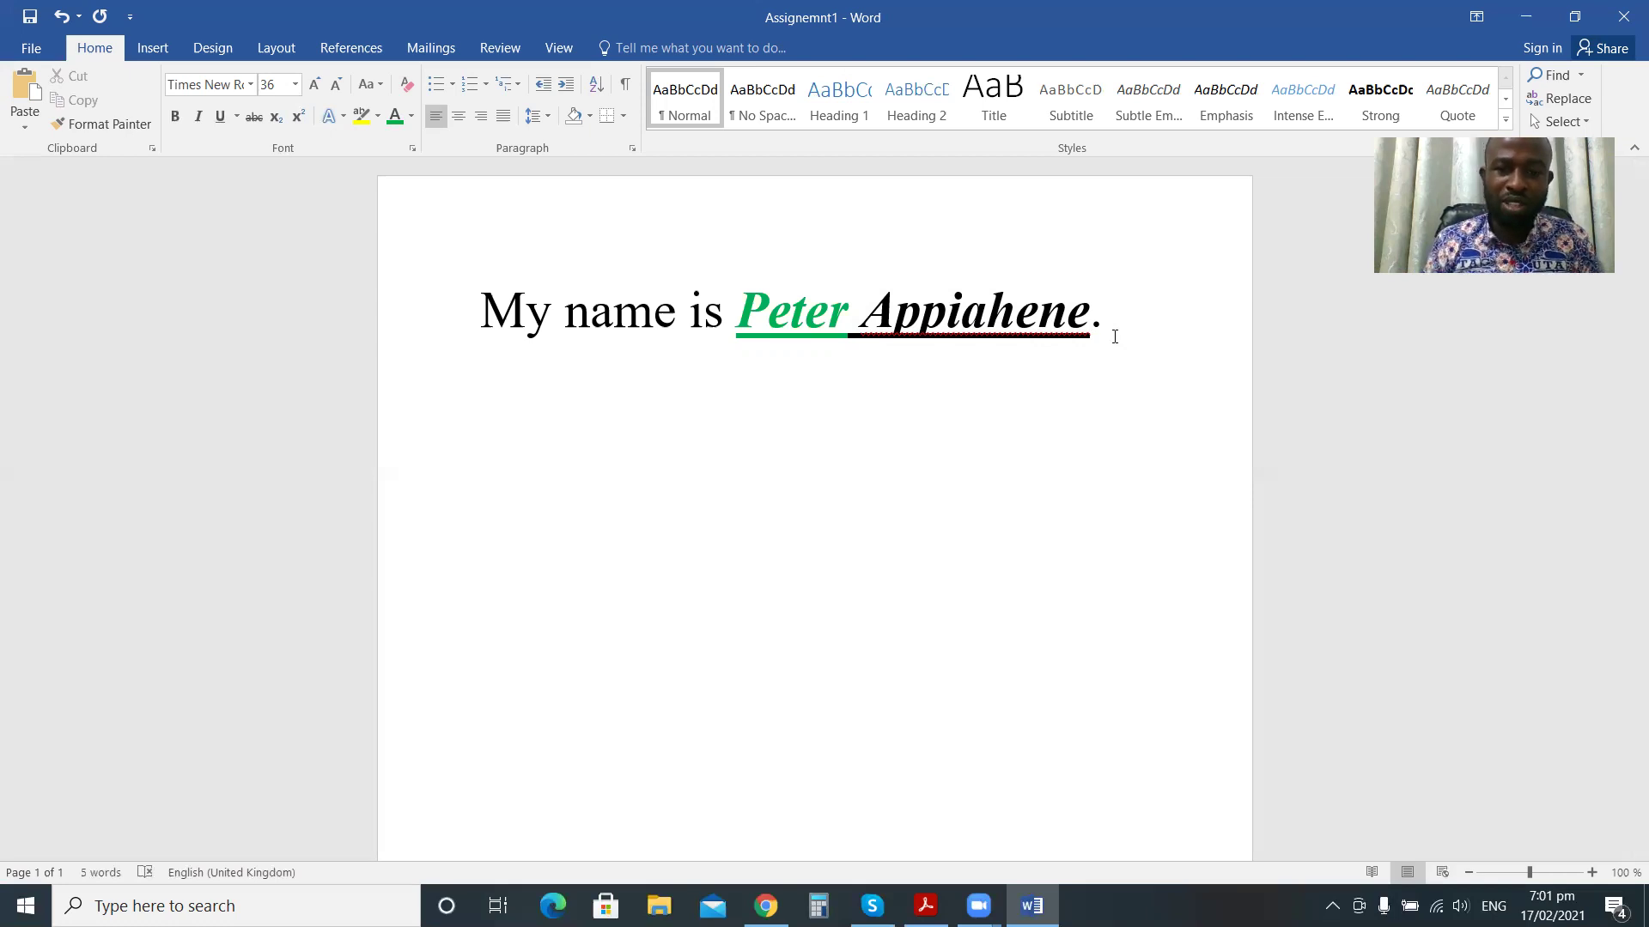
Add a second line below the introduction sentence that reads "Na11".
{"action": "key", "text": "Return"}
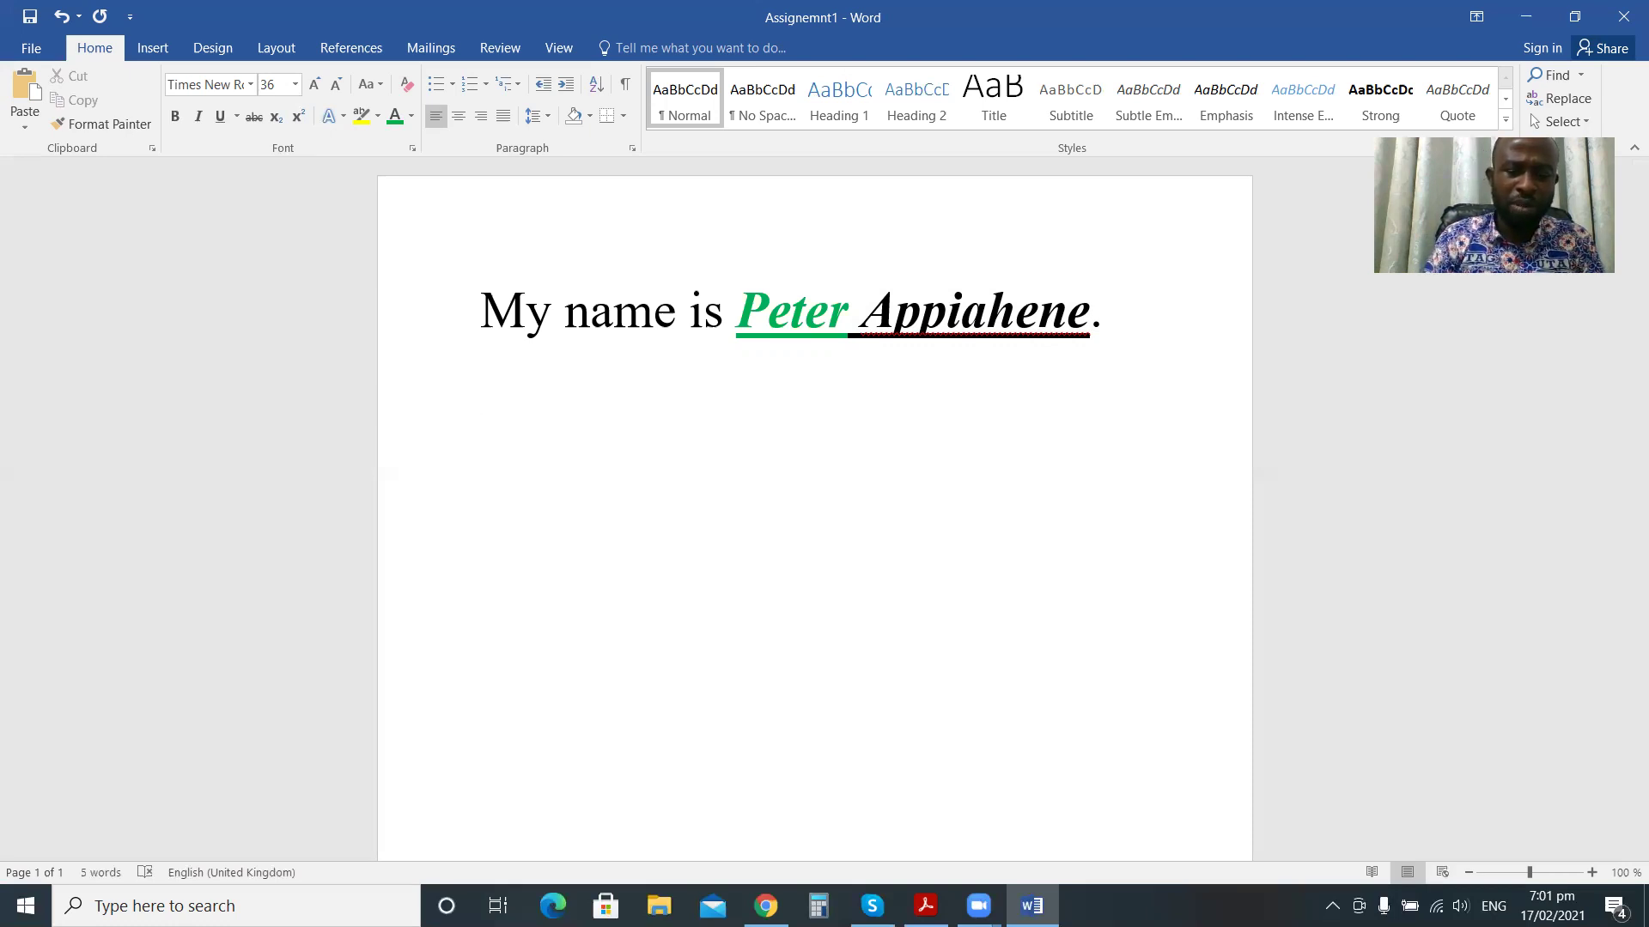
{"action": "type", "text": "Na"}
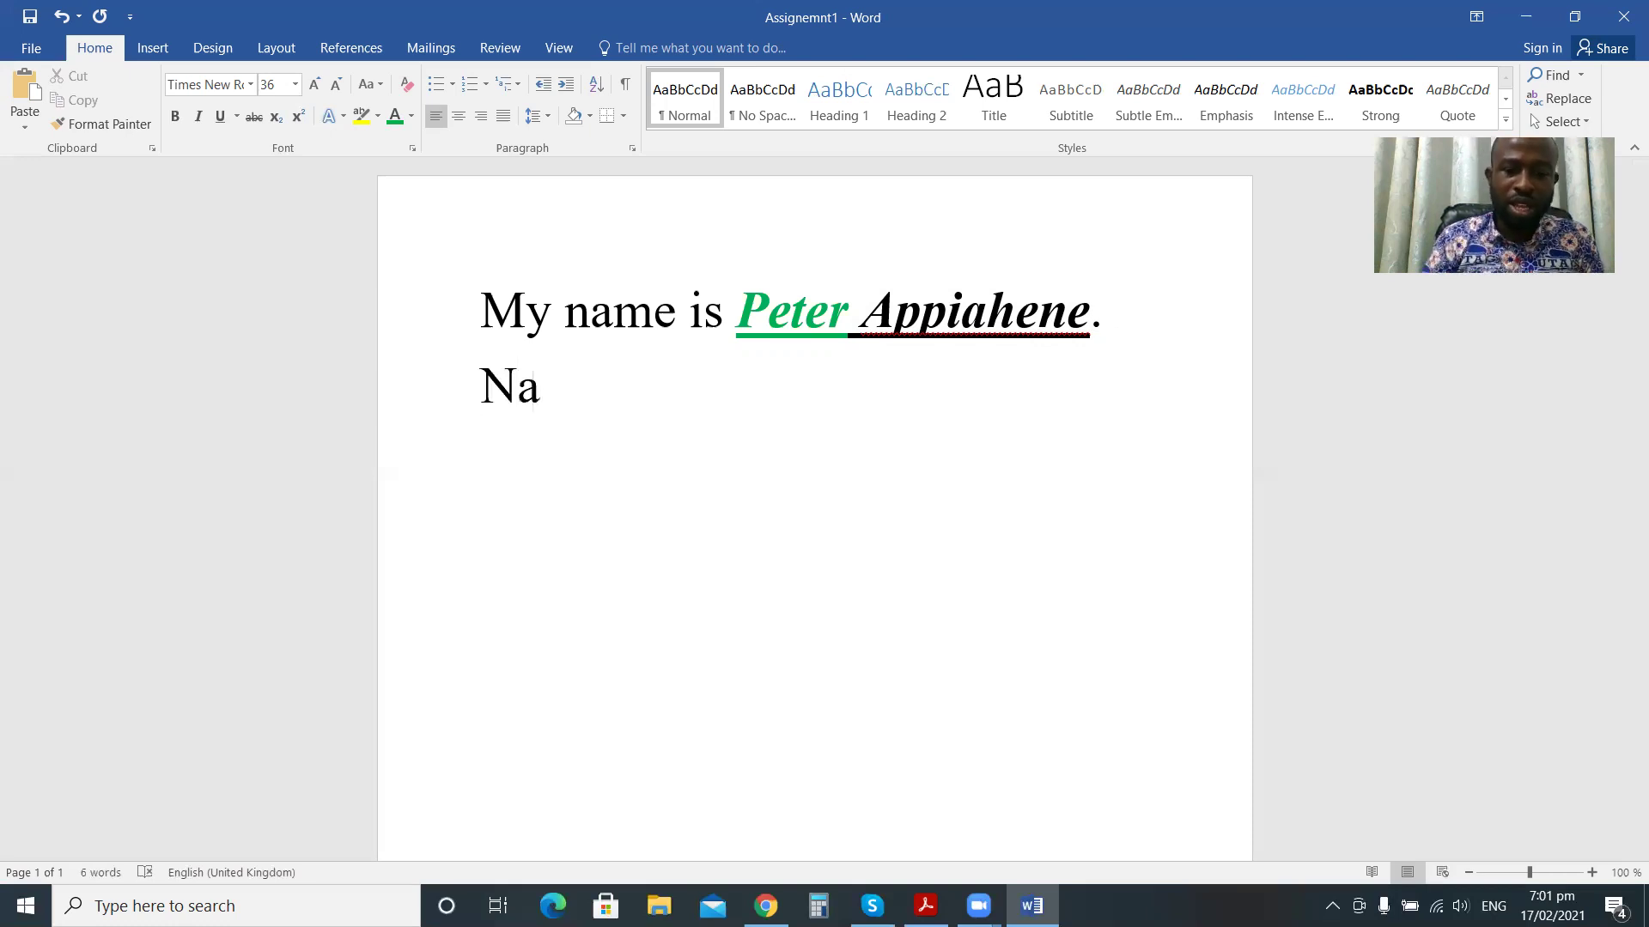
{"action": "key", "text": "BackSpace"}
{"action": "type", "text": "11"}
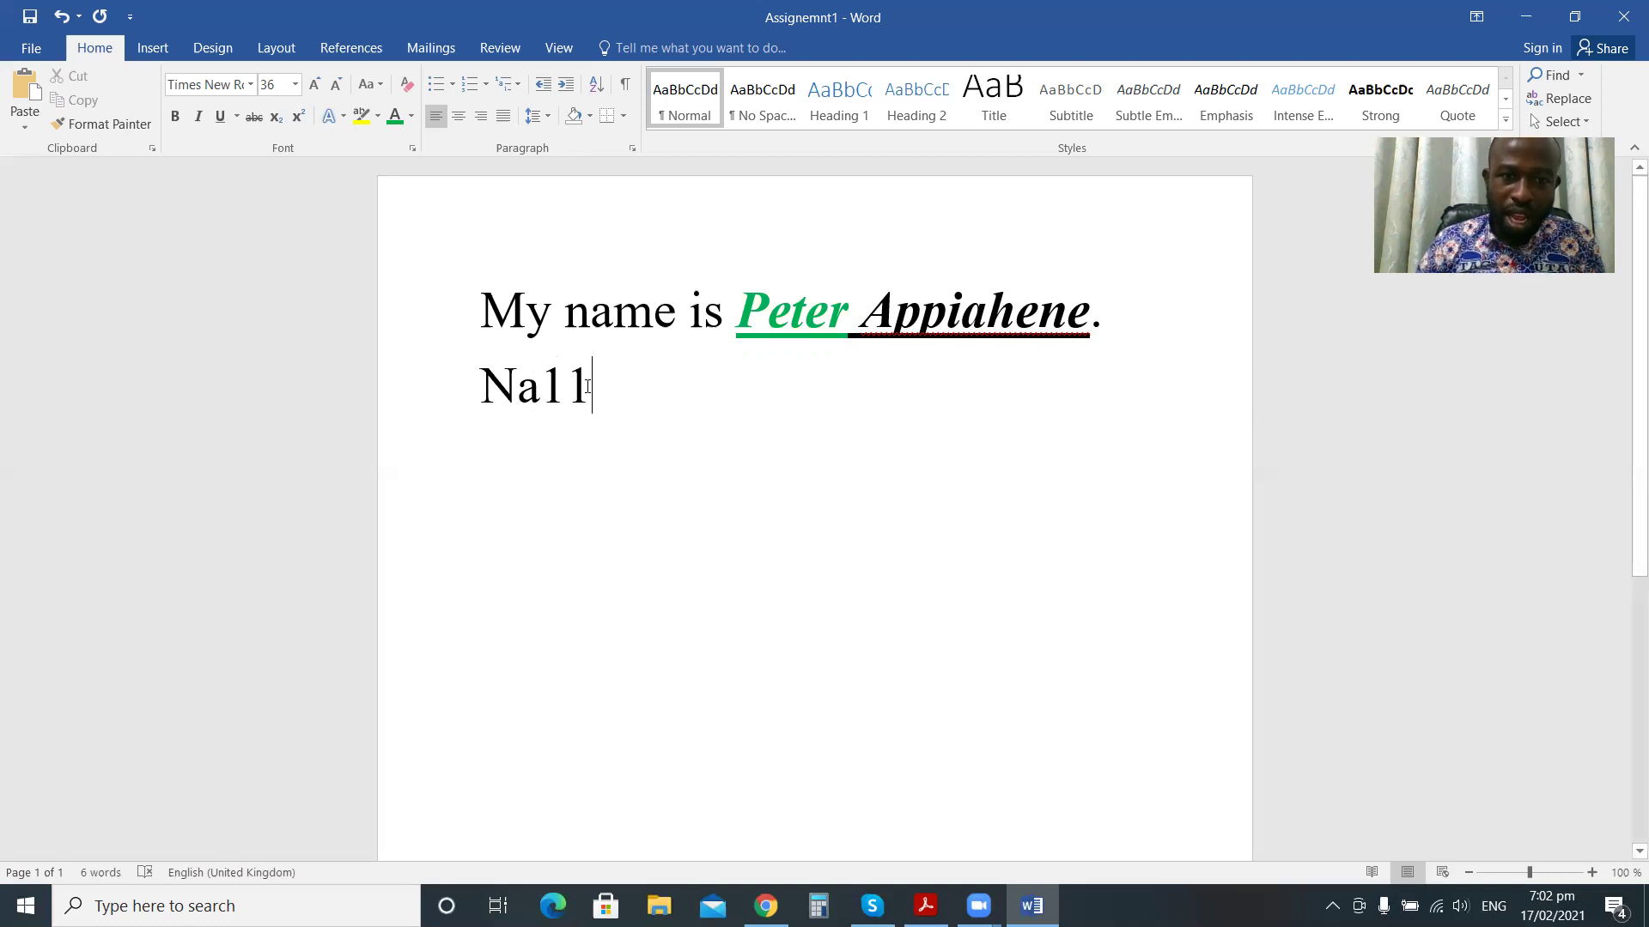
Format the 11 after "Na" as superscript, alternating with subscript to compare the two, and deselect it.
{"action": "left_click_drag", "start_coordinate": [586, 386], "coordinate": [540, 383]}
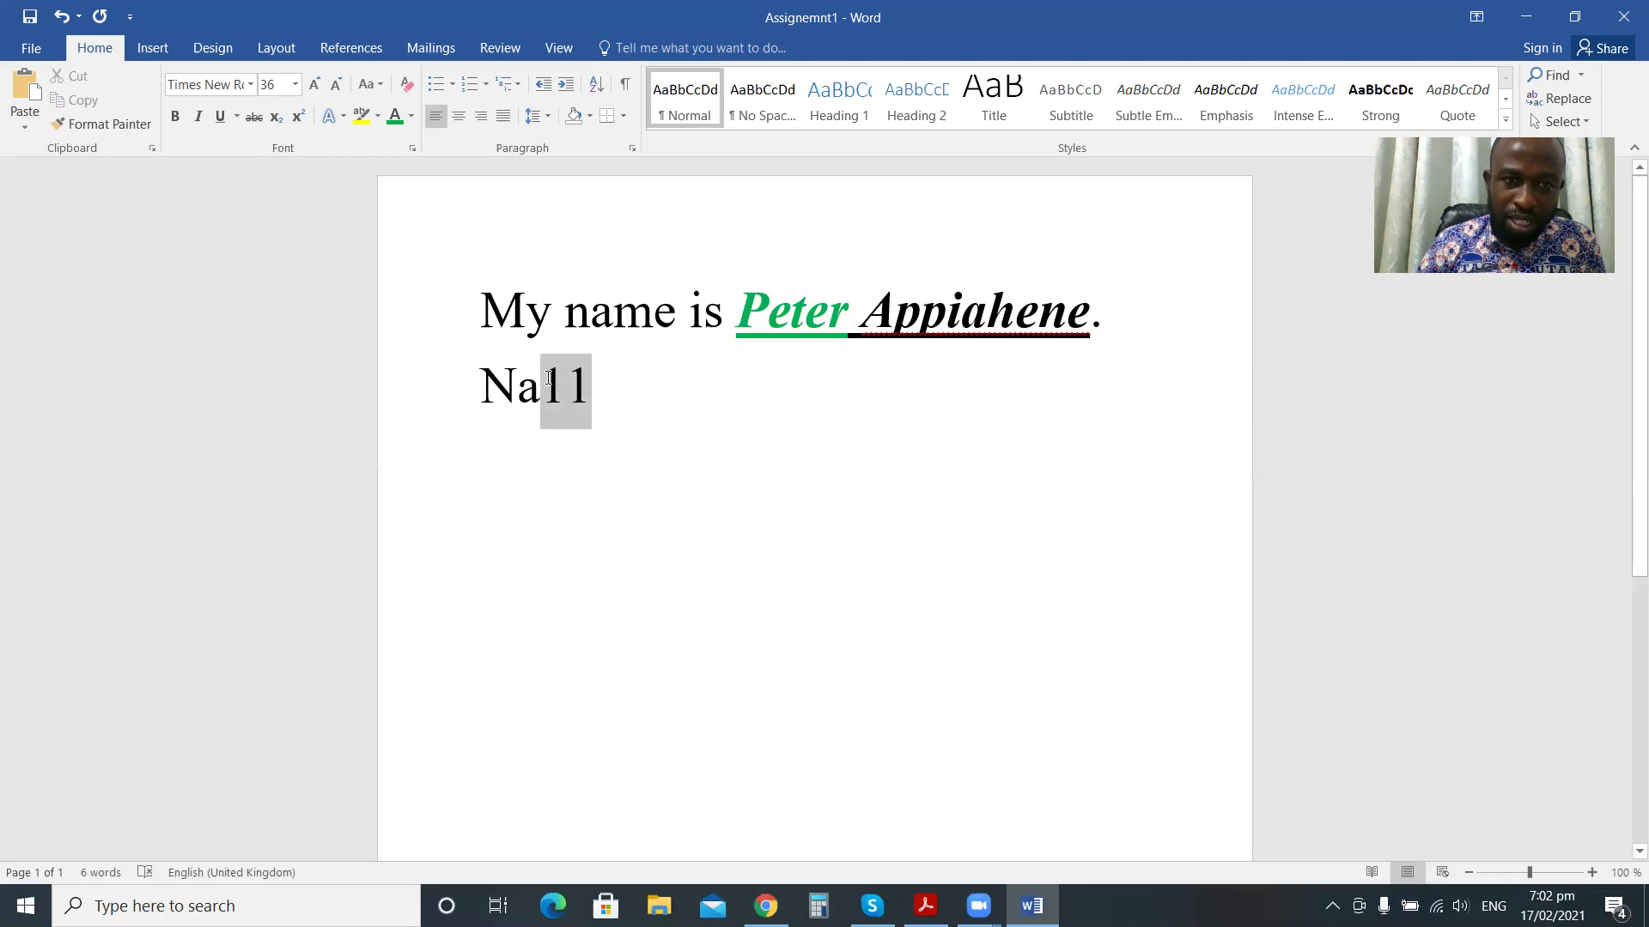
{"action": "left_click", "coordinate": [276, 116]}
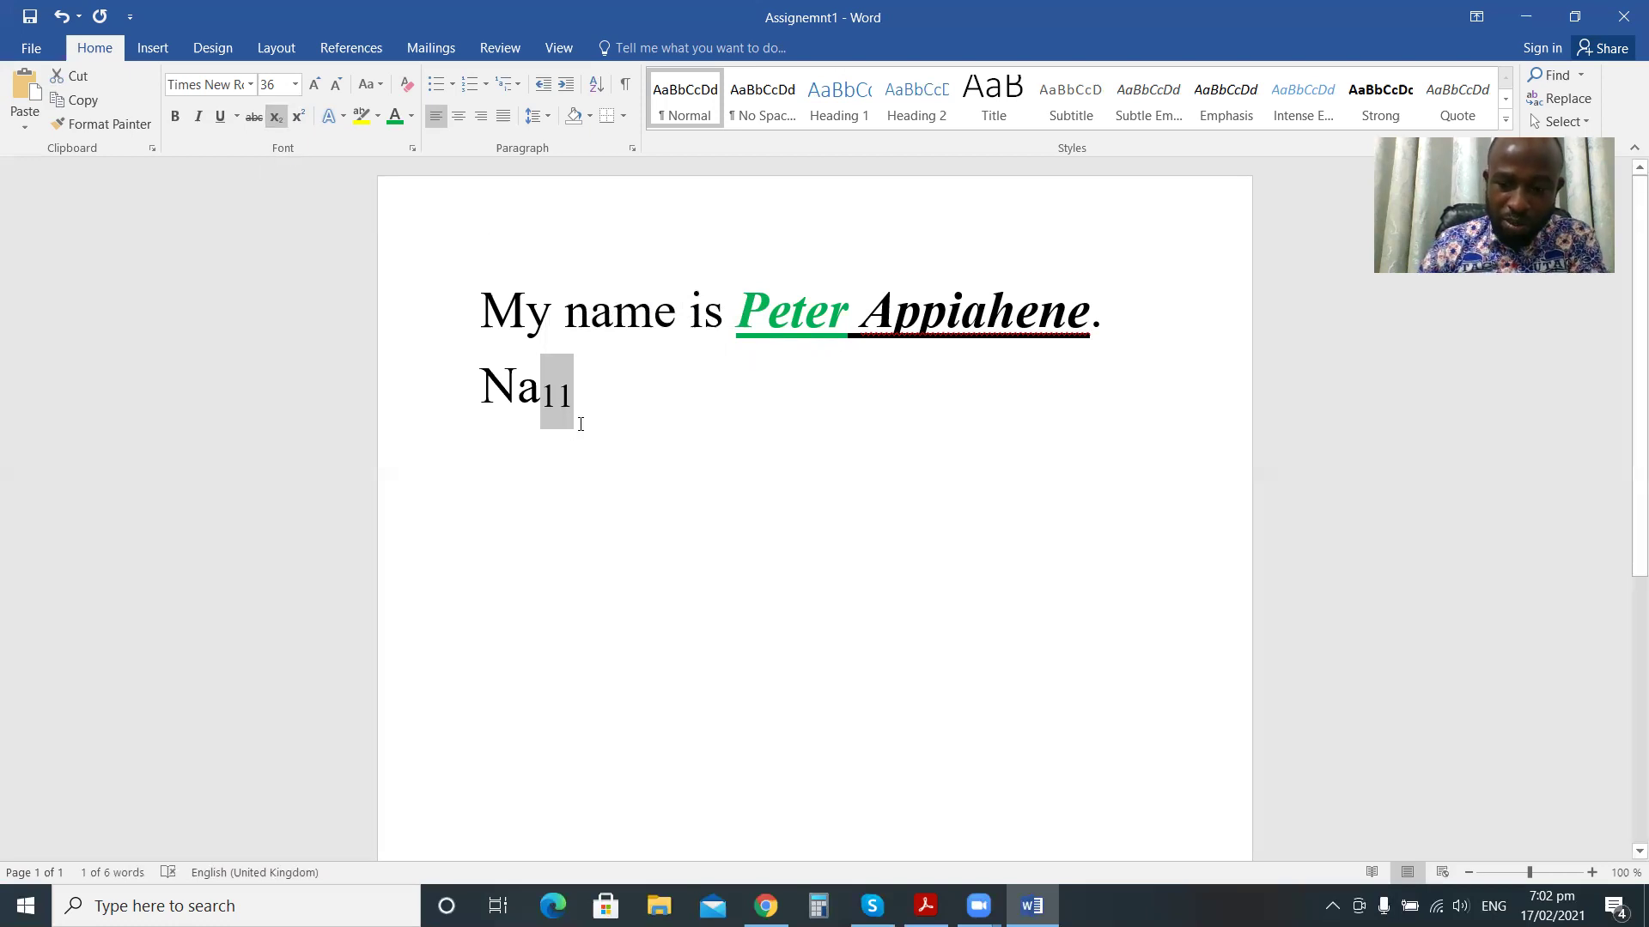
{"action": "key", "text": "ctrl+z"}
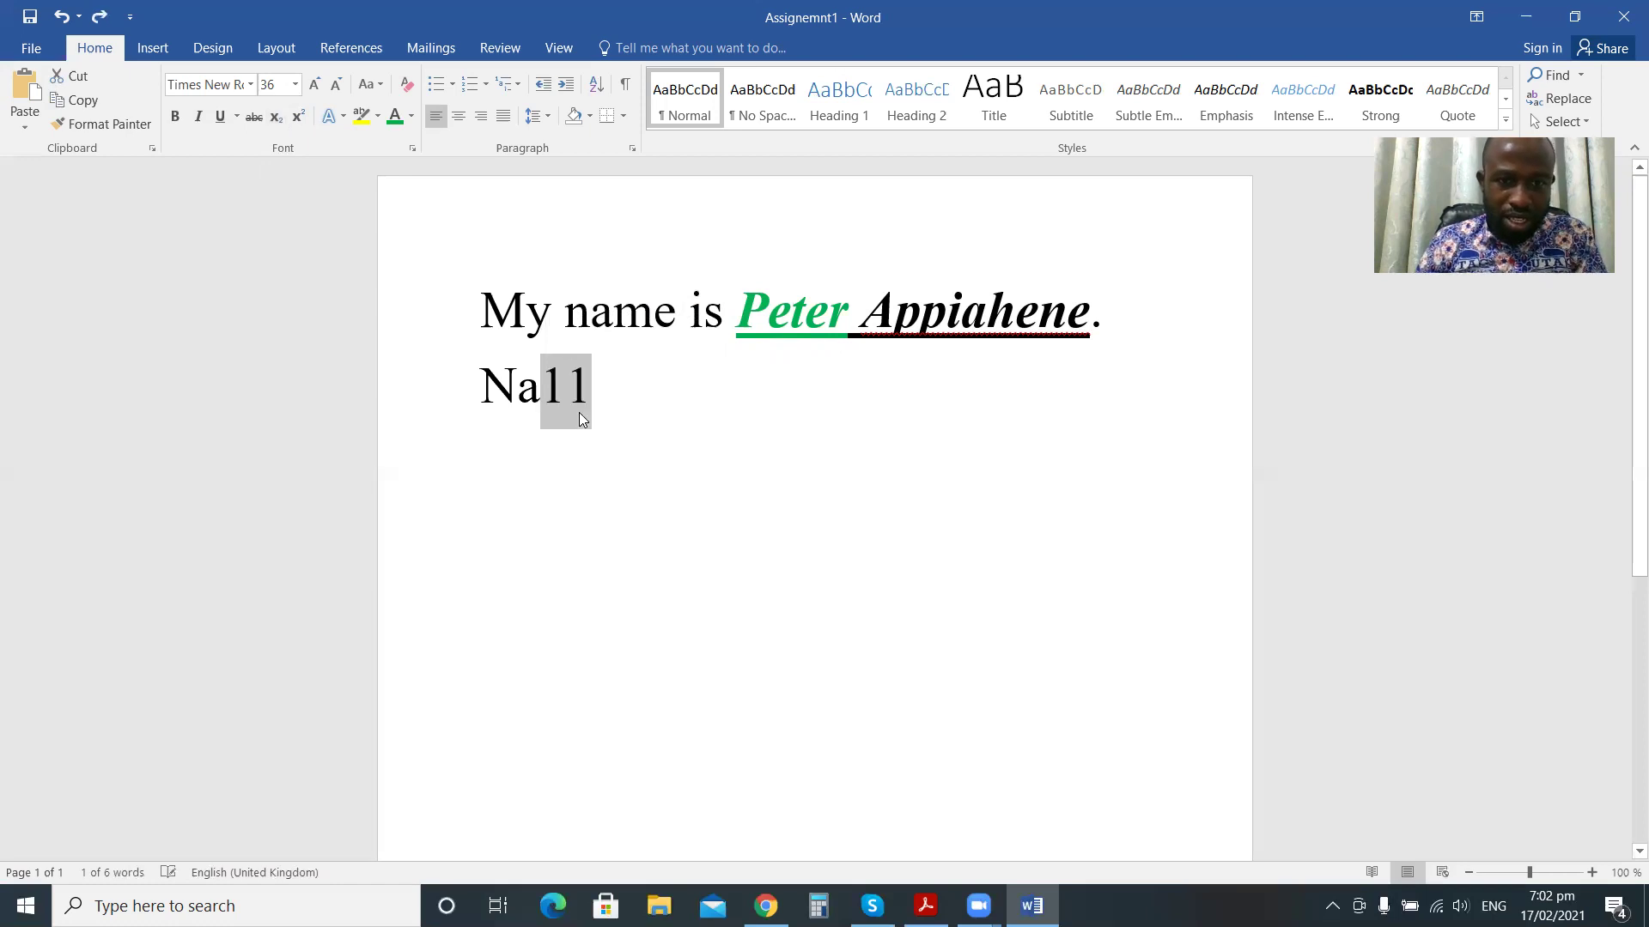
{"action": "left_click", "coordinate": [277, 117]}
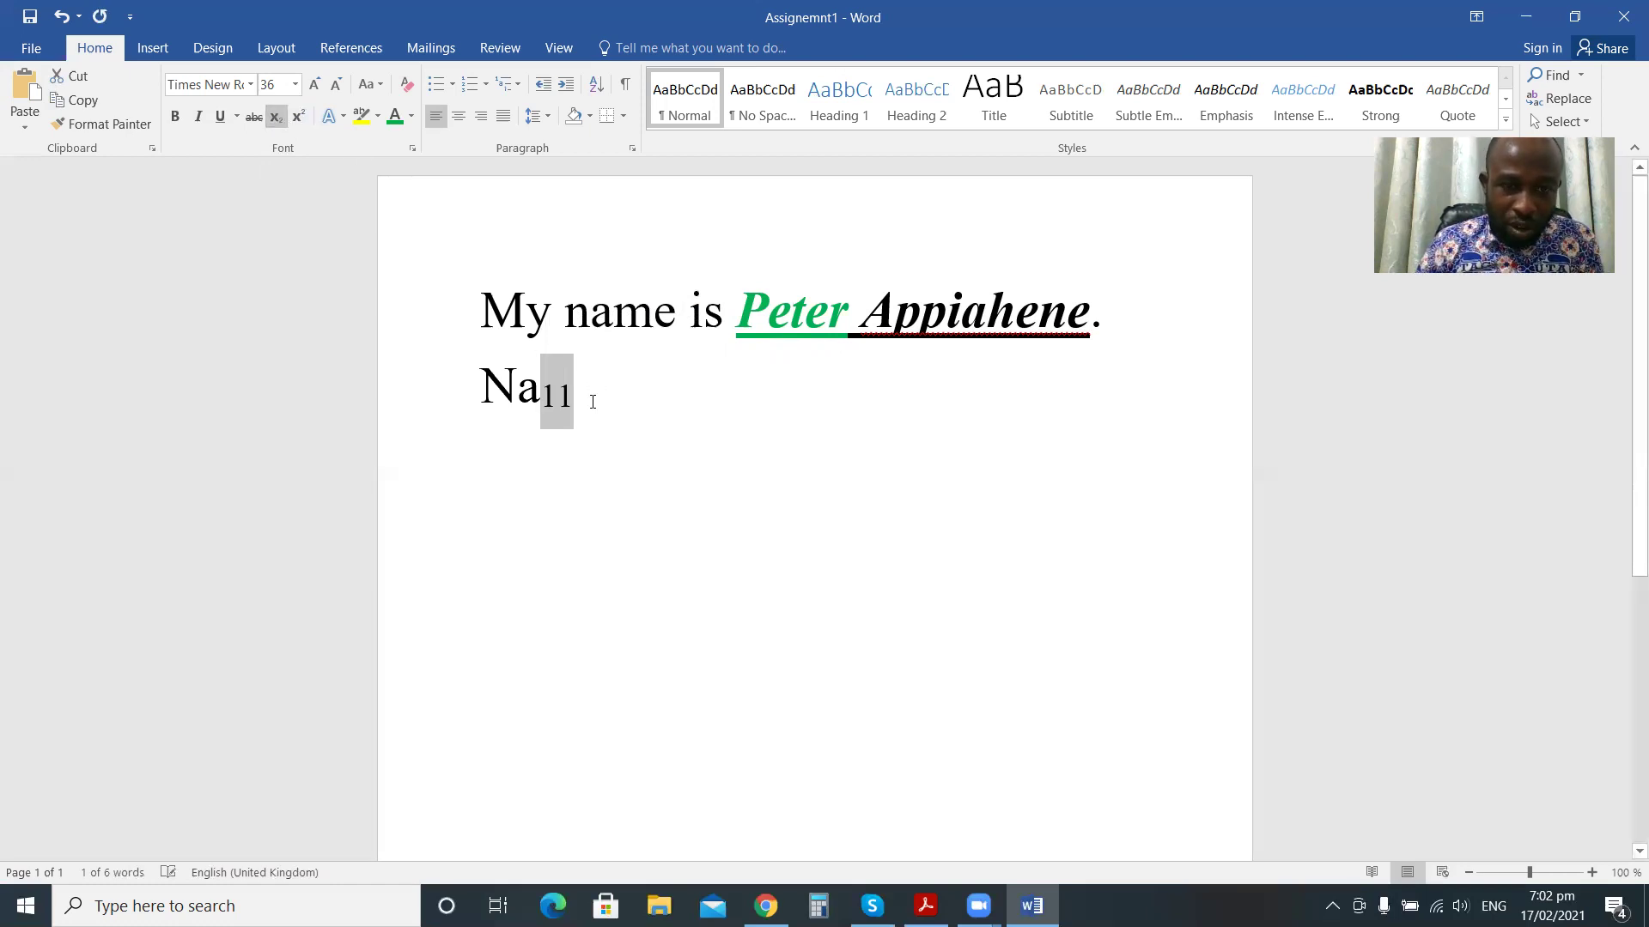
{"action": "left_click", "coordinate": [302, 113]}
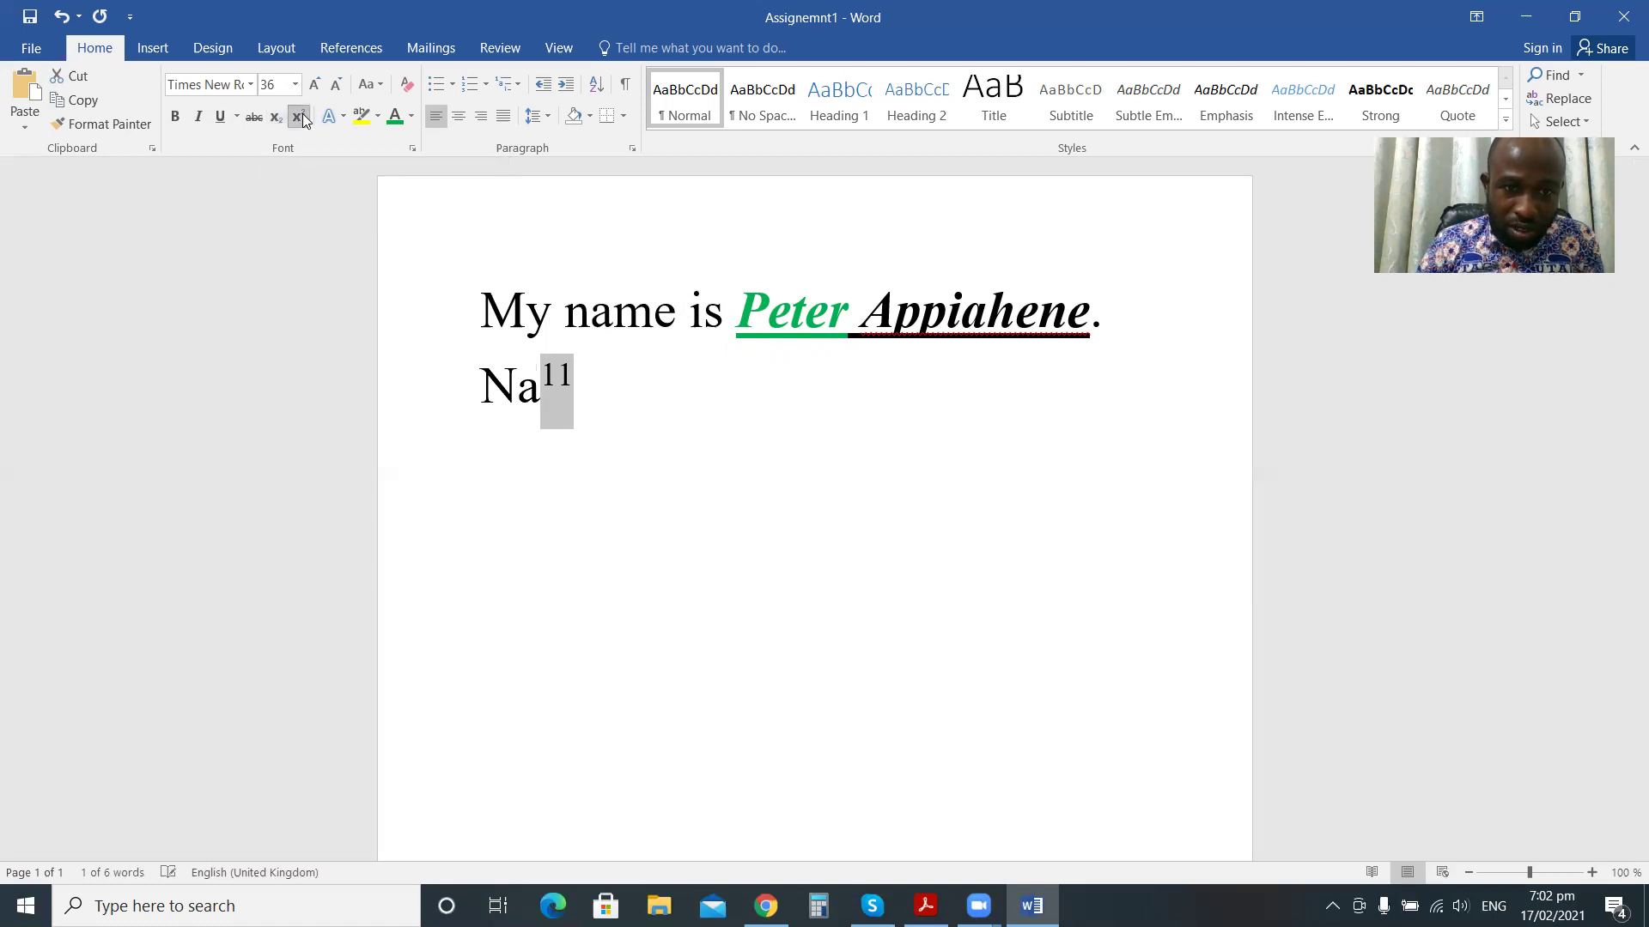
{"action": "left_click", "coordinate": [278, 121]}
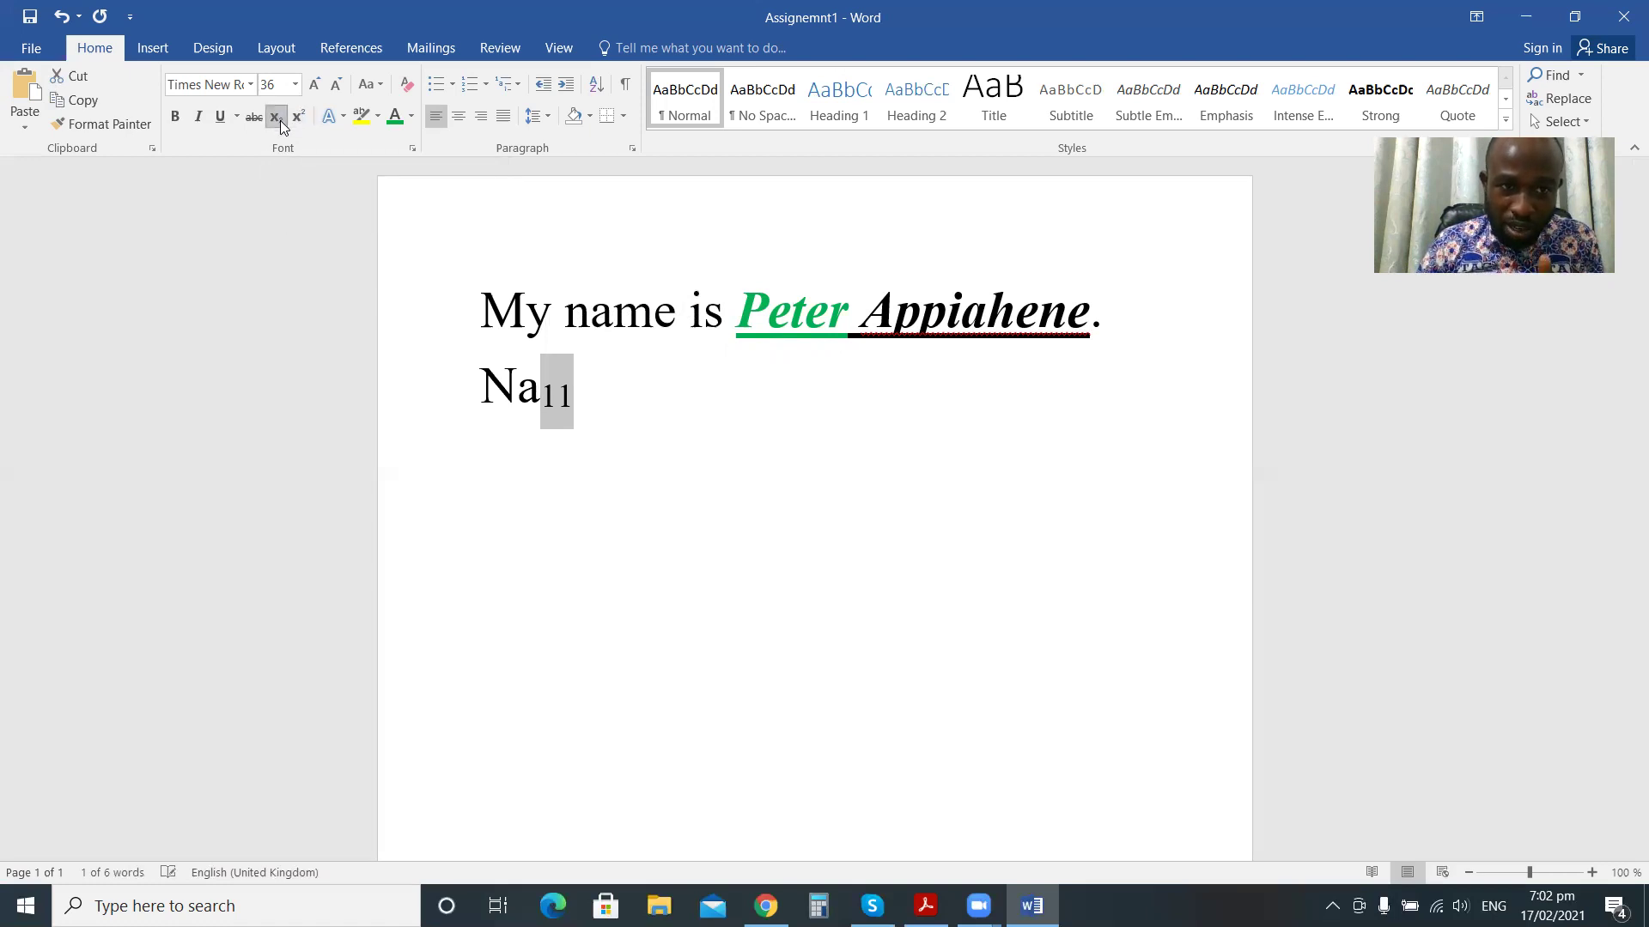
{"action": "left_click", "coordinate": [300, 117]}
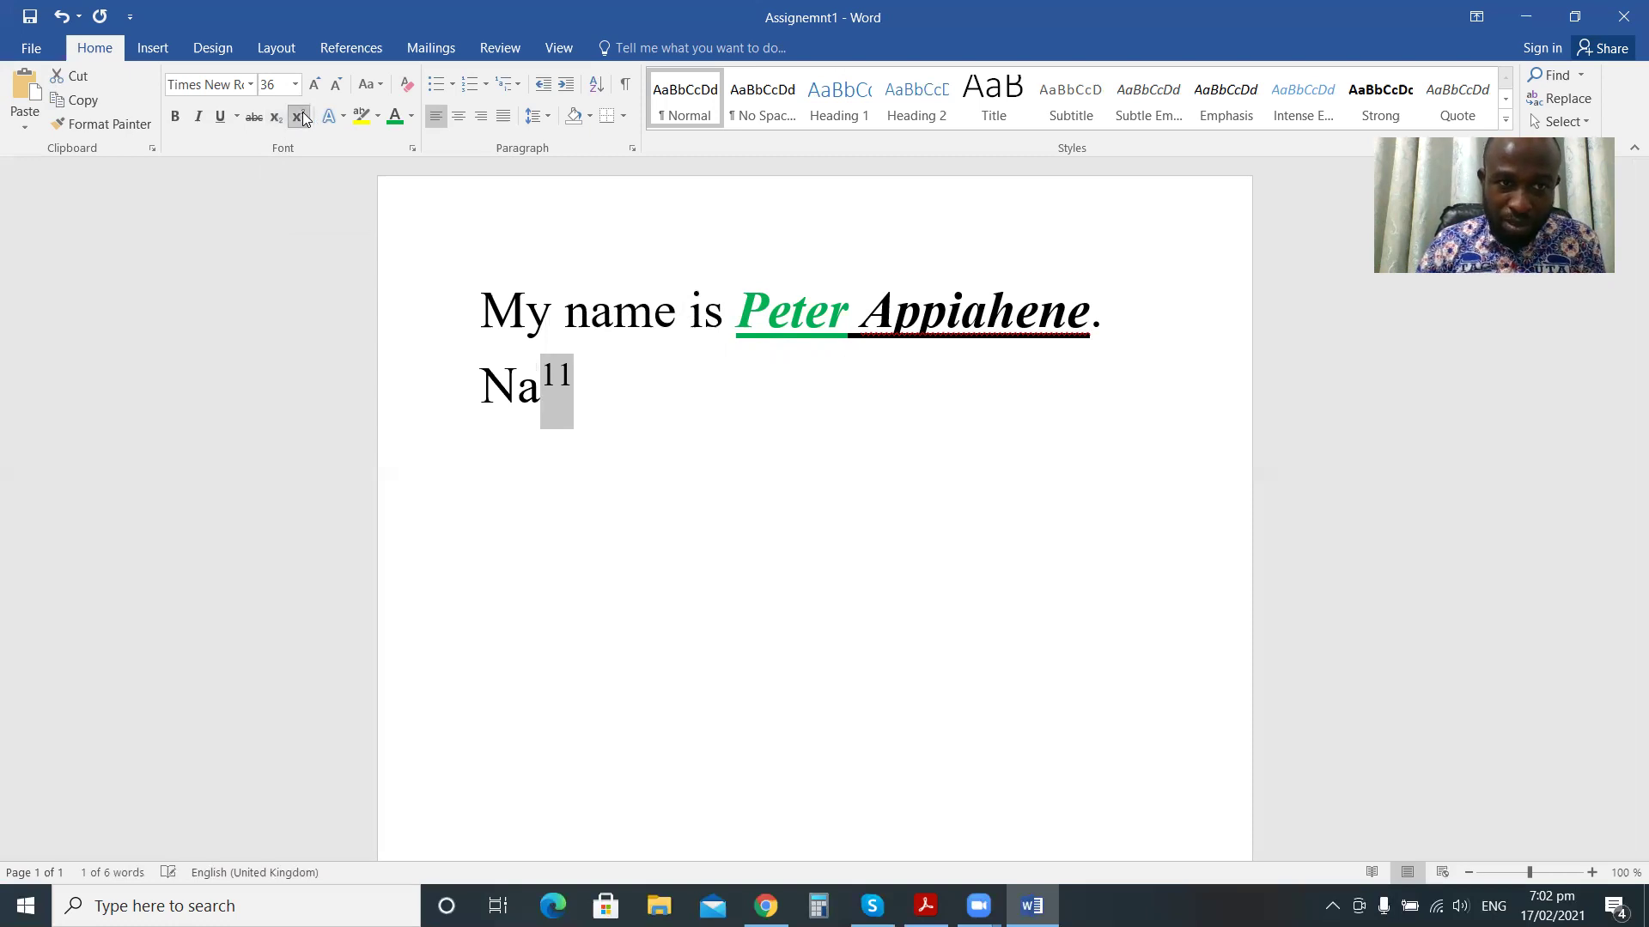
{"action": "left_click", "coordinate": [278, 119]}
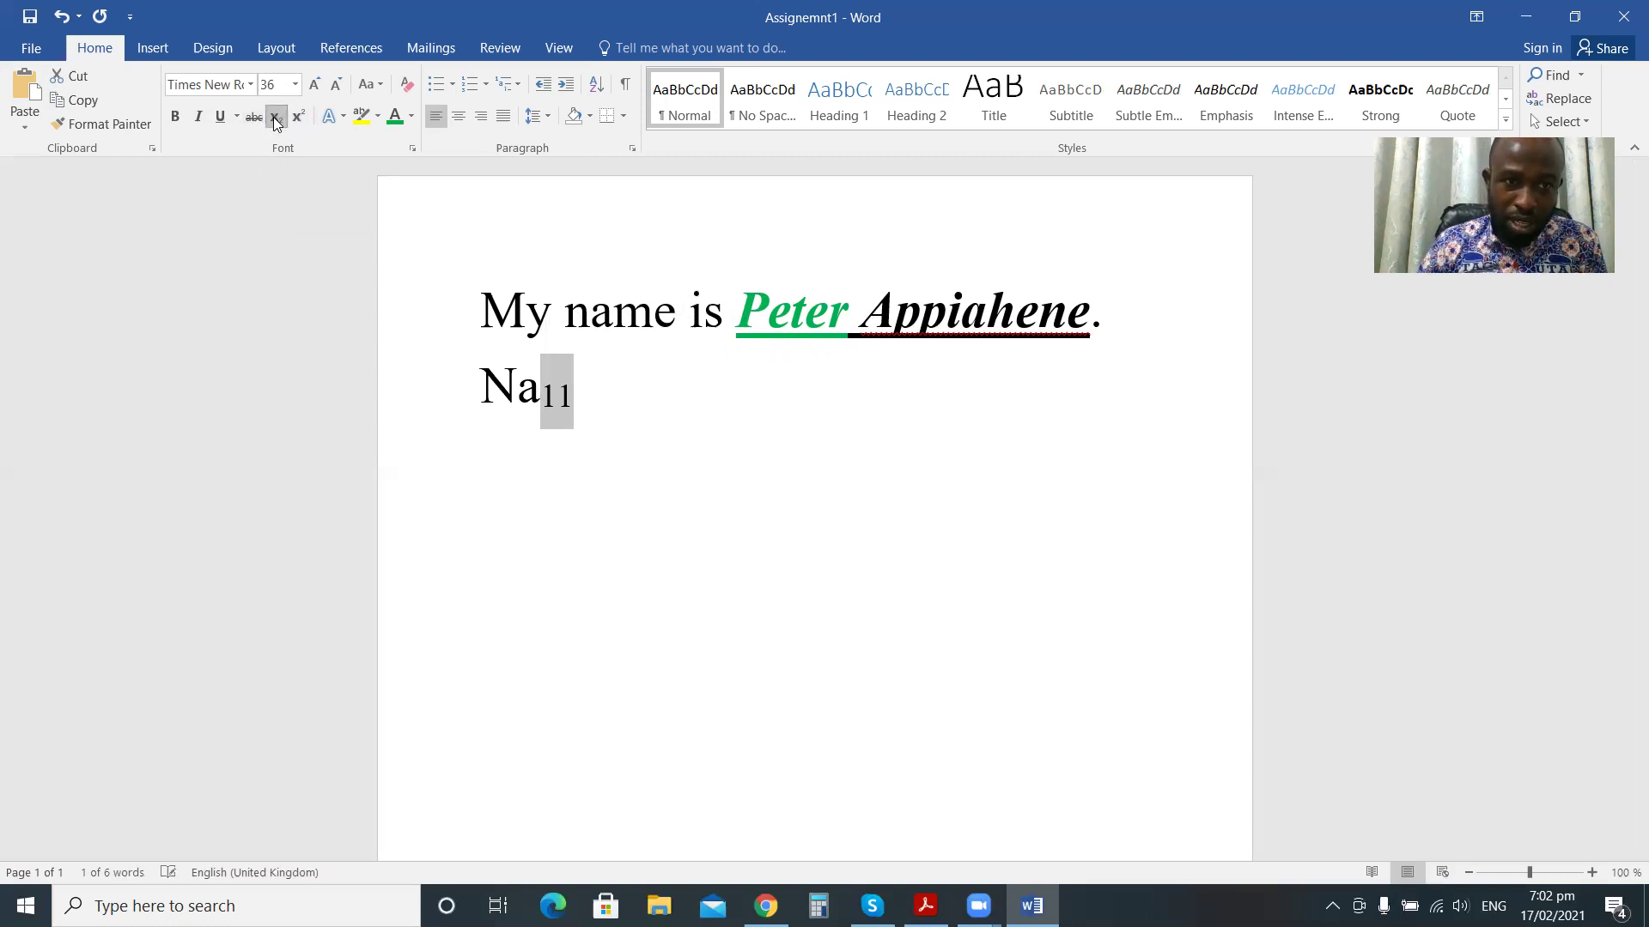
{"action": "left_click", "coordinate": [298, 117]}
{"action": "left_click", "coordinate": [656, 373]}
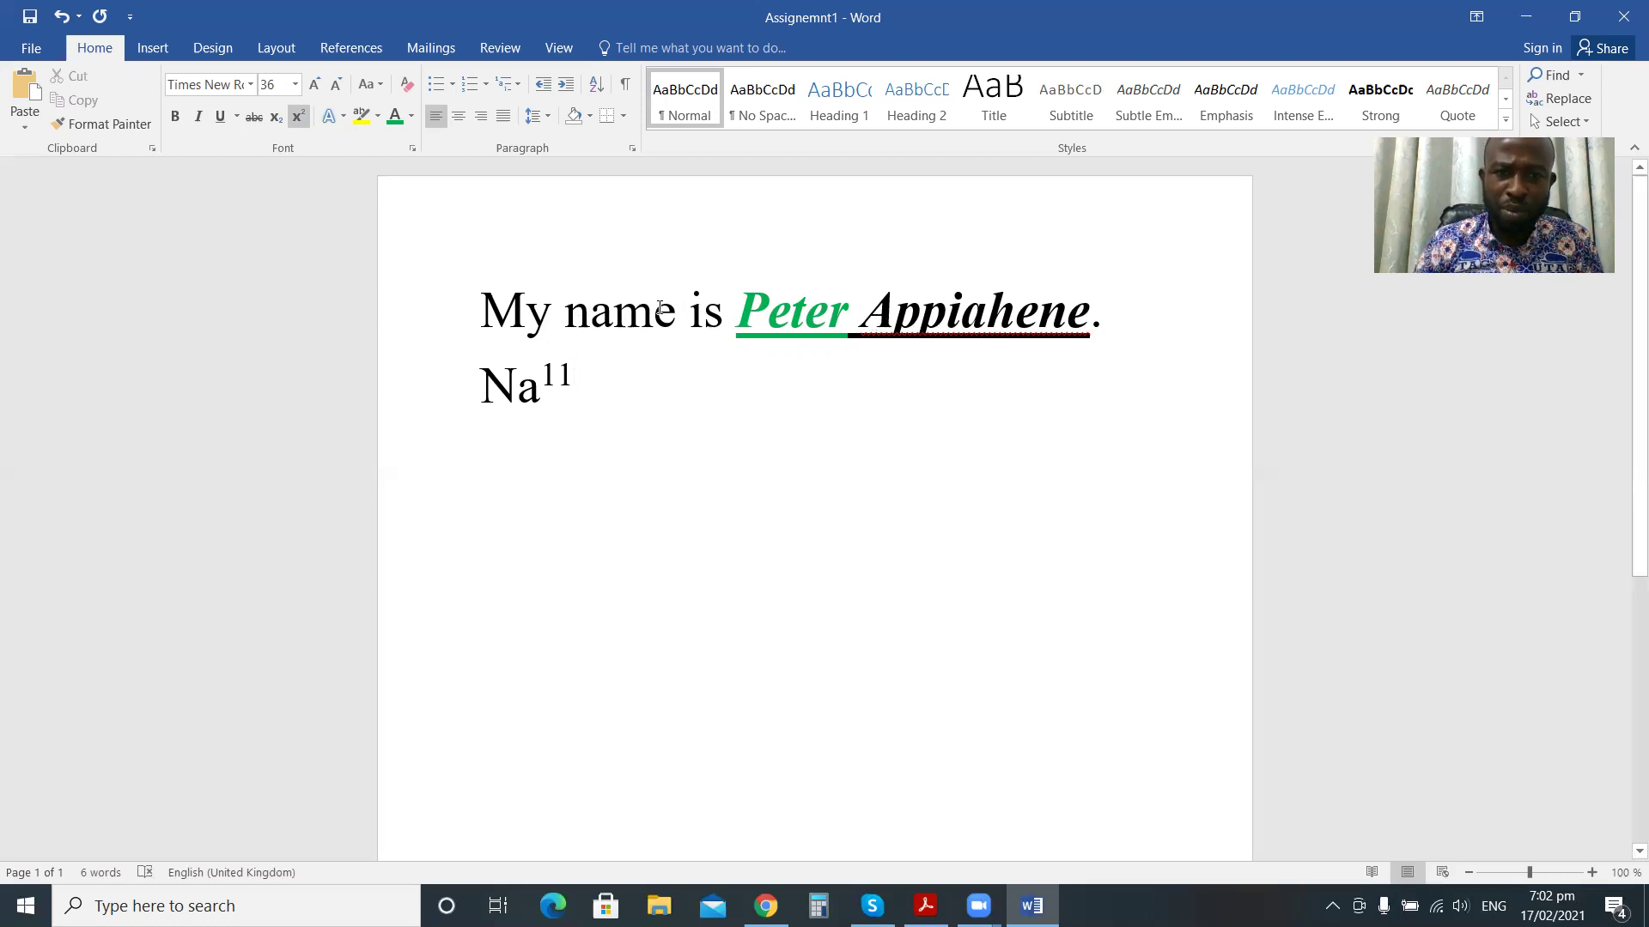
Highlight the word "name" in the first sentence in bright green and deselect it.
{"action": "left_click_drag", "start_coordinate": [679, 323], "coordinate": [563, 322]}
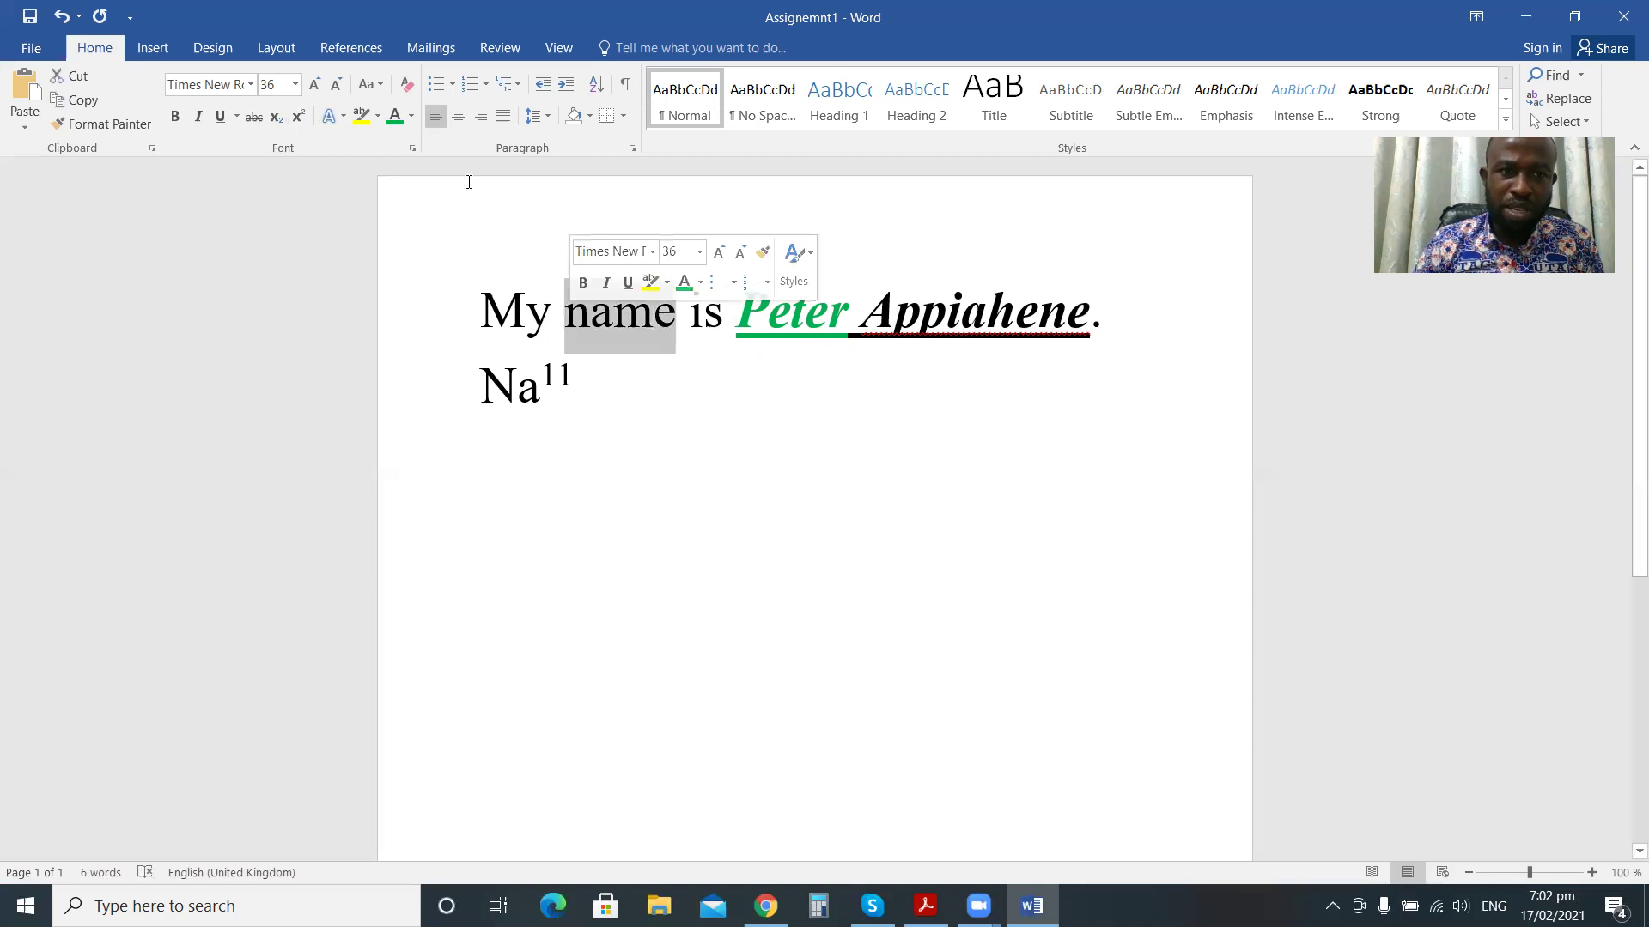
{"action": "left_click", "coordinate": [378, 115]}
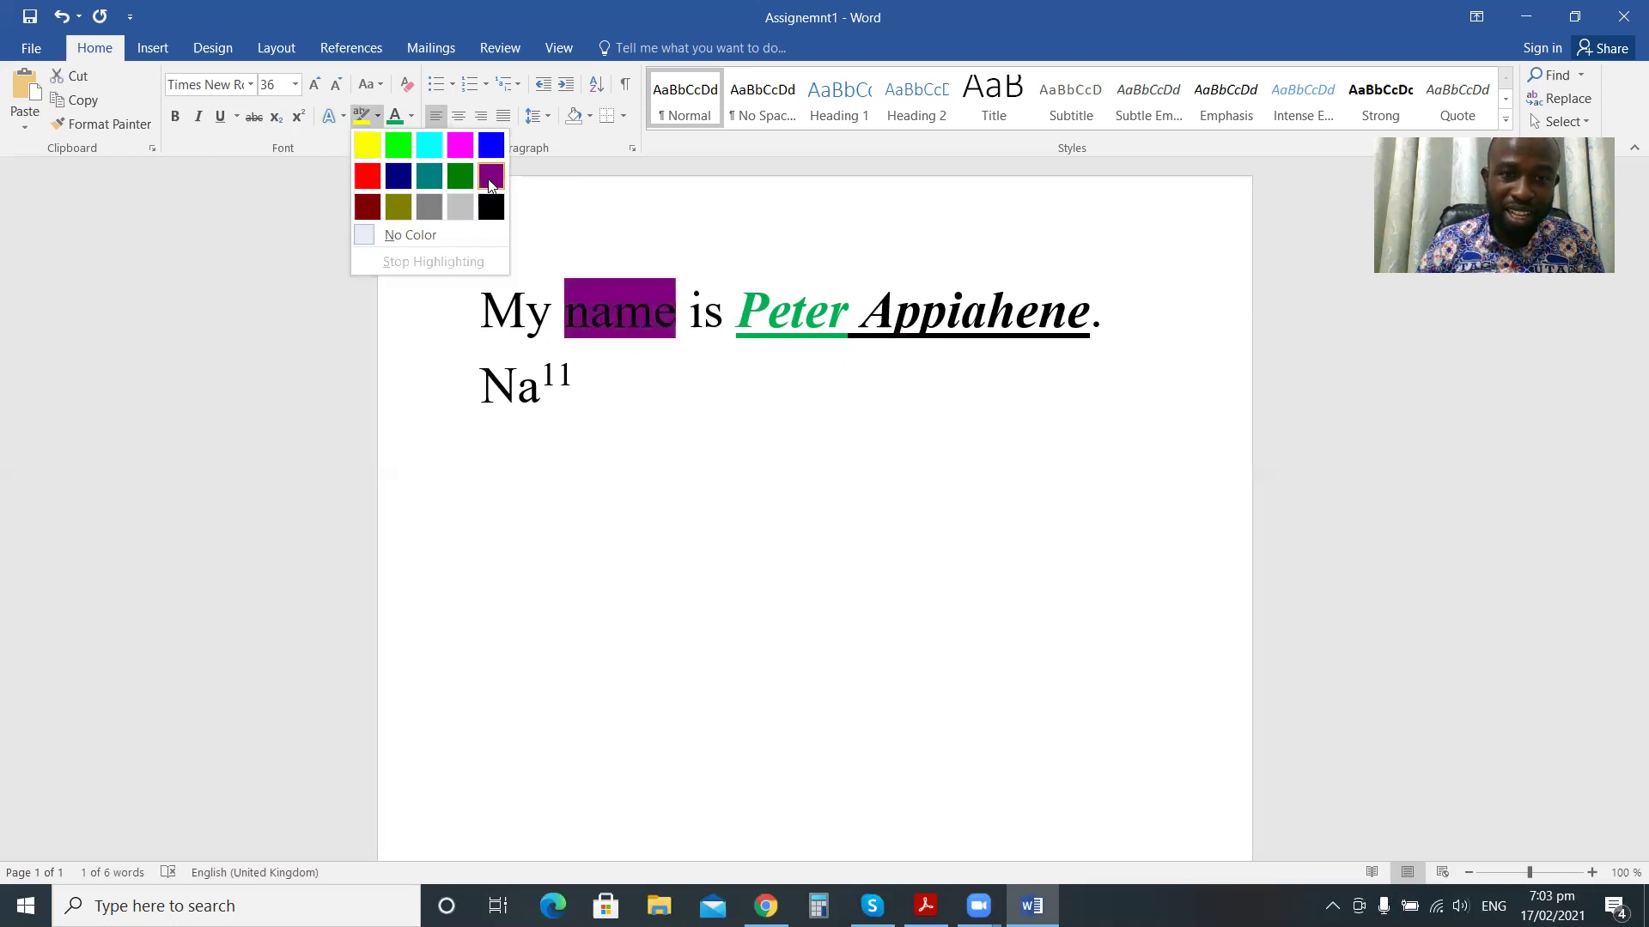
{"action": "left_click", "coordinate": [402, 151]}
{"action": "left_click", "coordinate": [687, 471]}
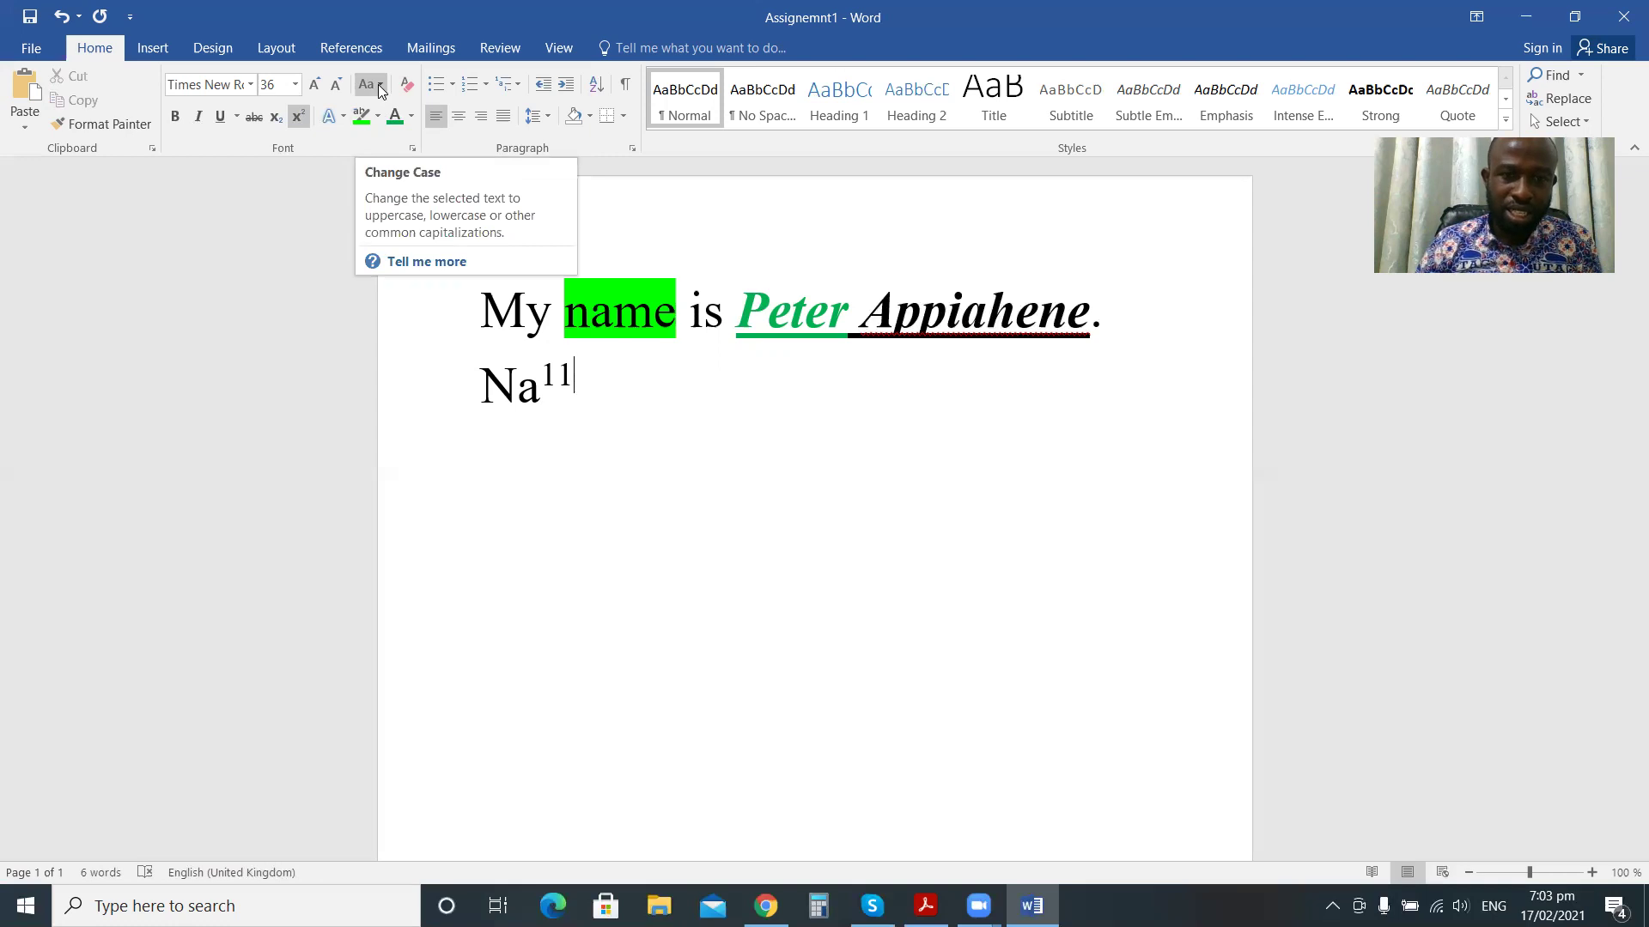
Try uppercase on the highlighted word "name", return it to lowercase, and look over the other case options.
{"action": "left_click", "coordinate": [678, 336]}
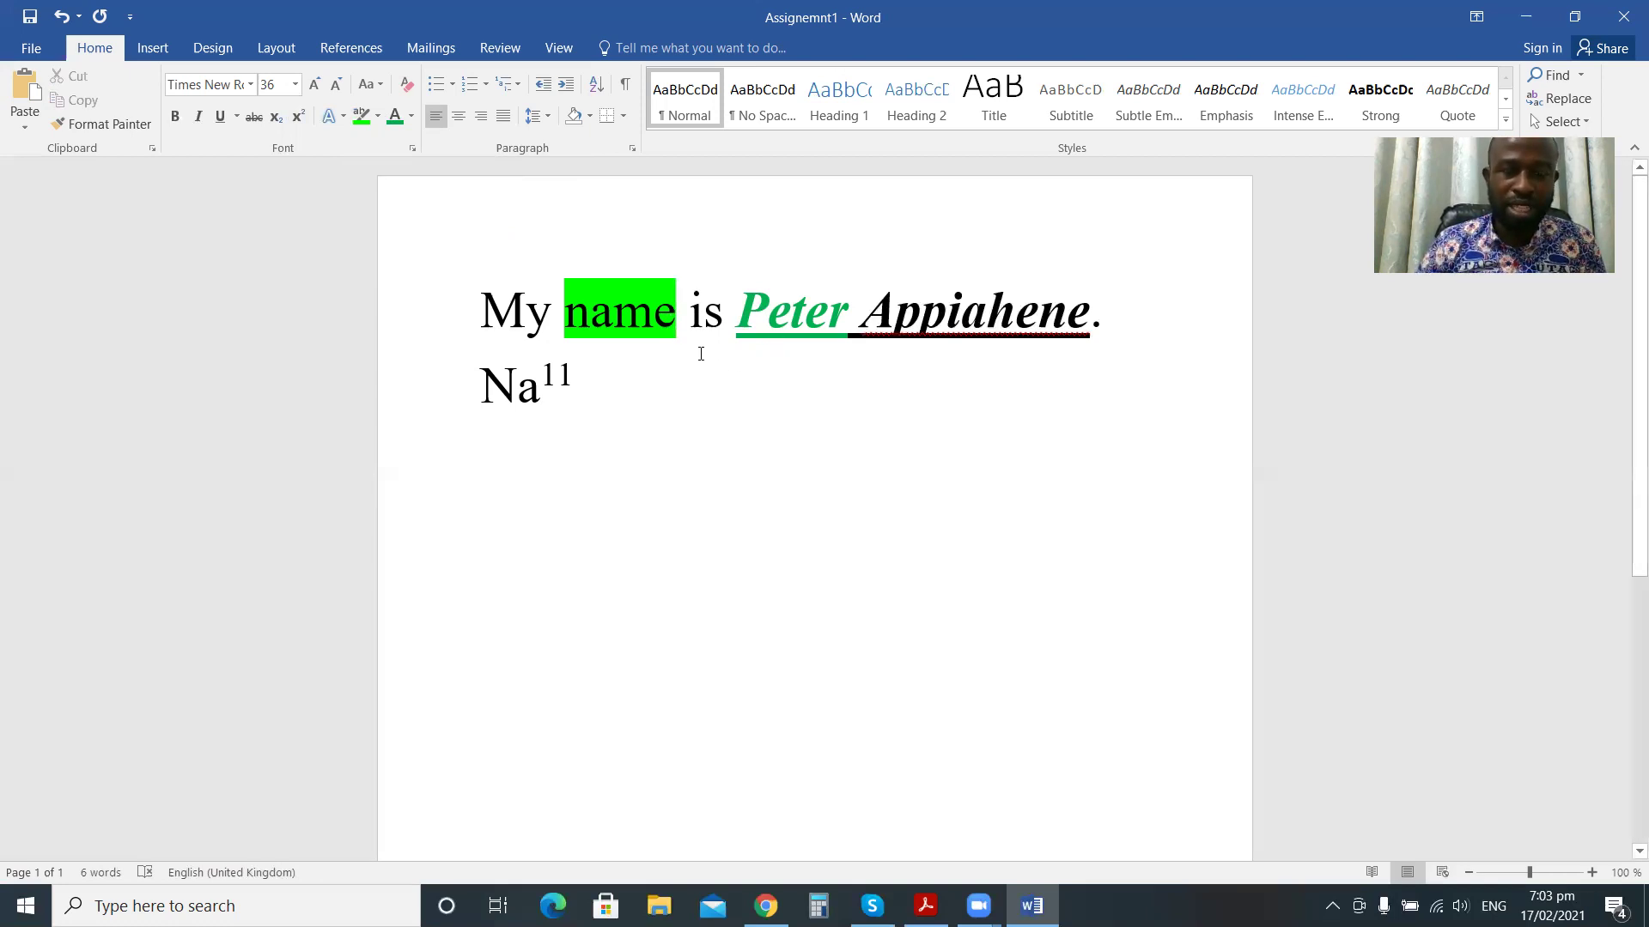
{"action": "left_click_drag", "start_coordinate": [677, 312], "coordinate": [562, 313]}
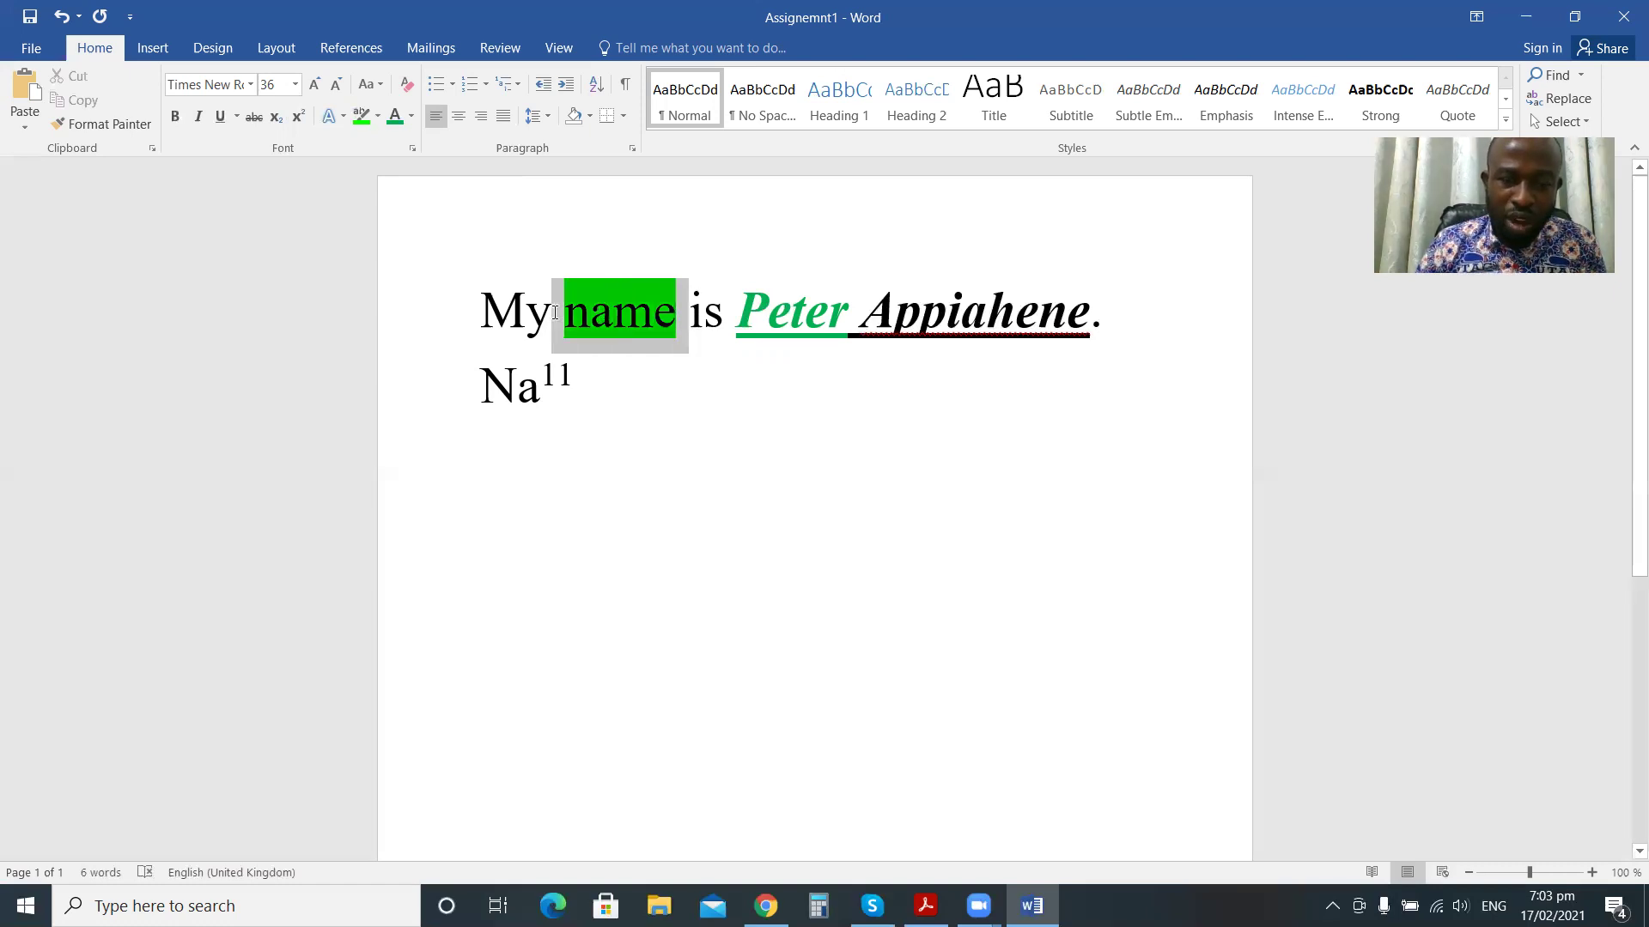
{"action": "left_click", "coordinate": [381, 89]}
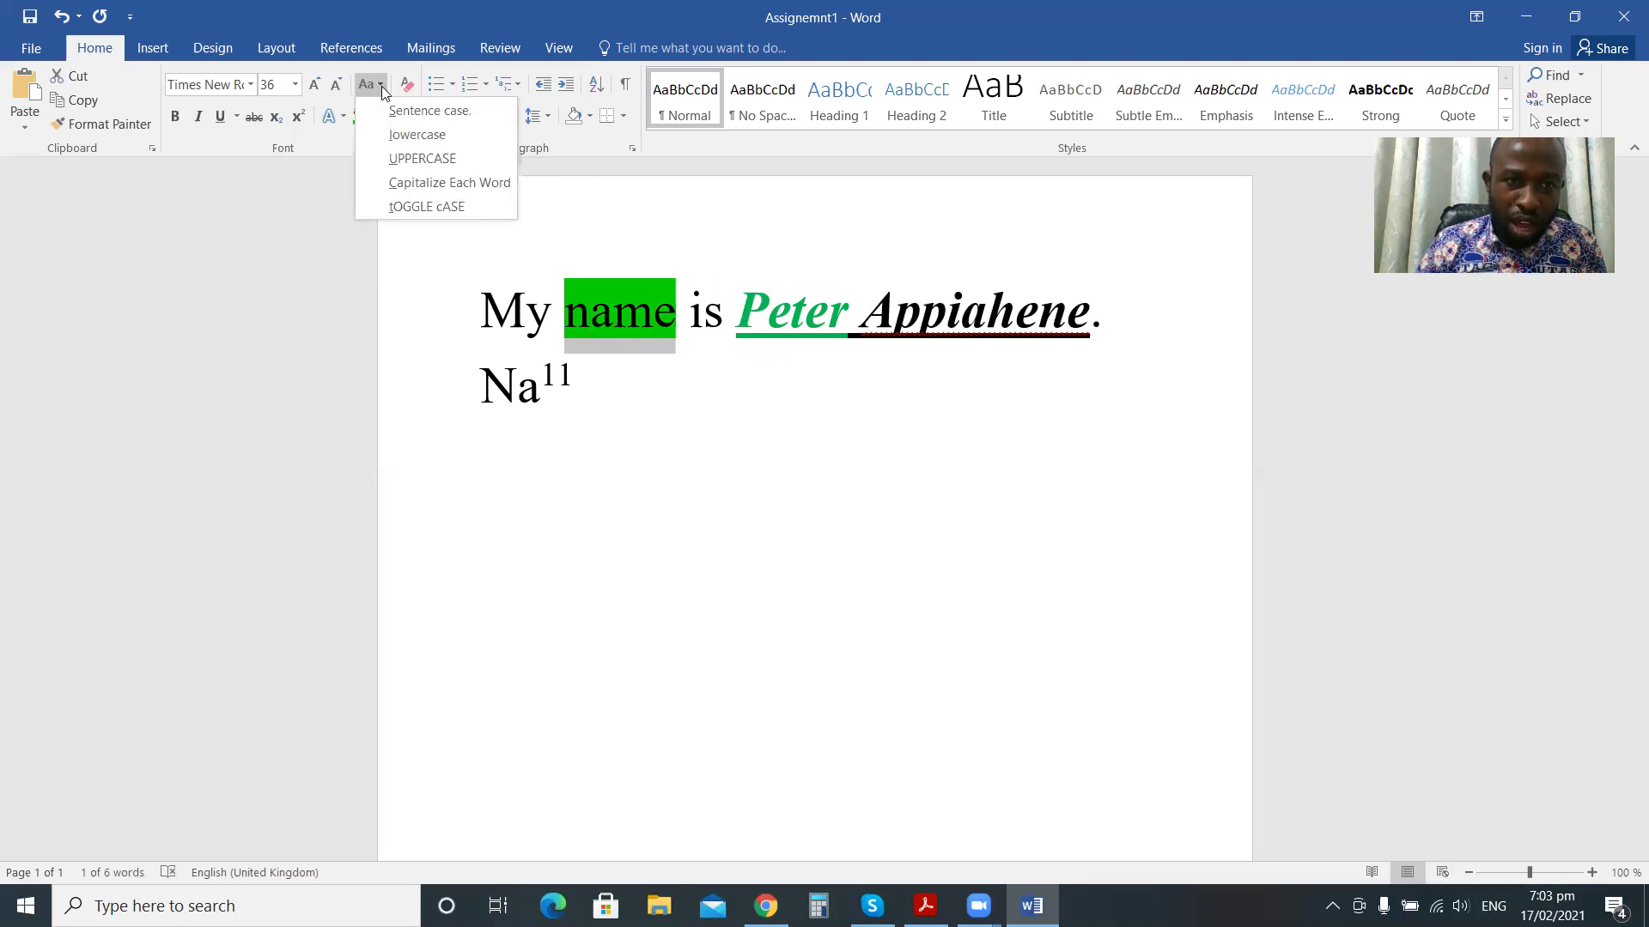
{"action": "left_click", "coordinate": [428, 160]}
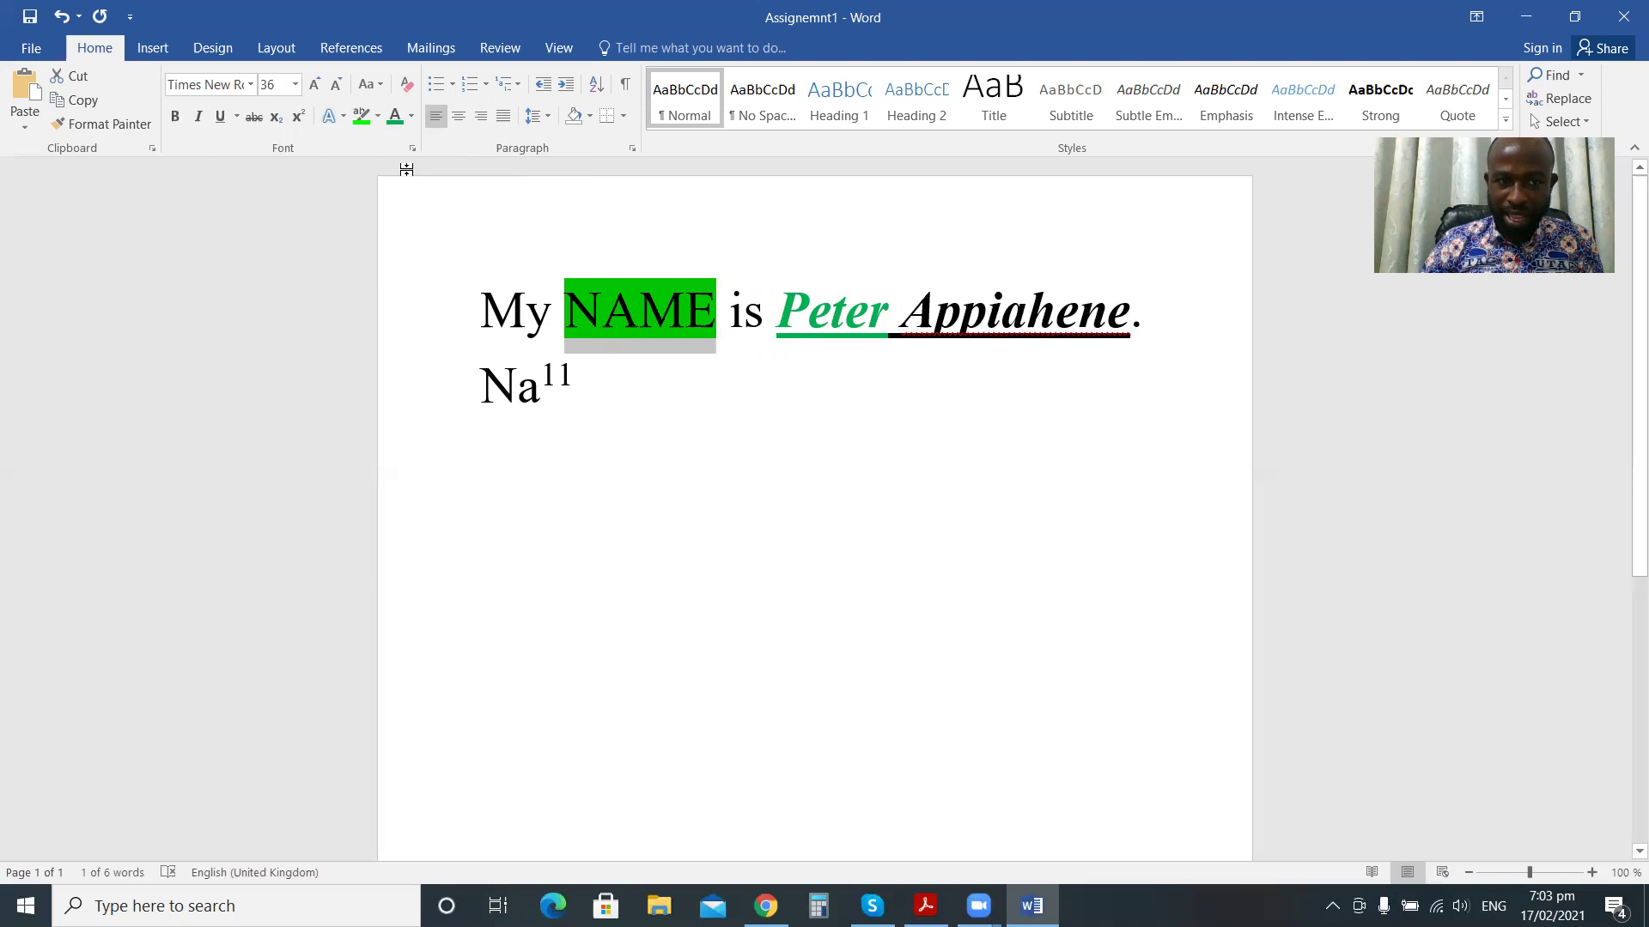
{"action": "left_click", "coordinate": [370, 84]}
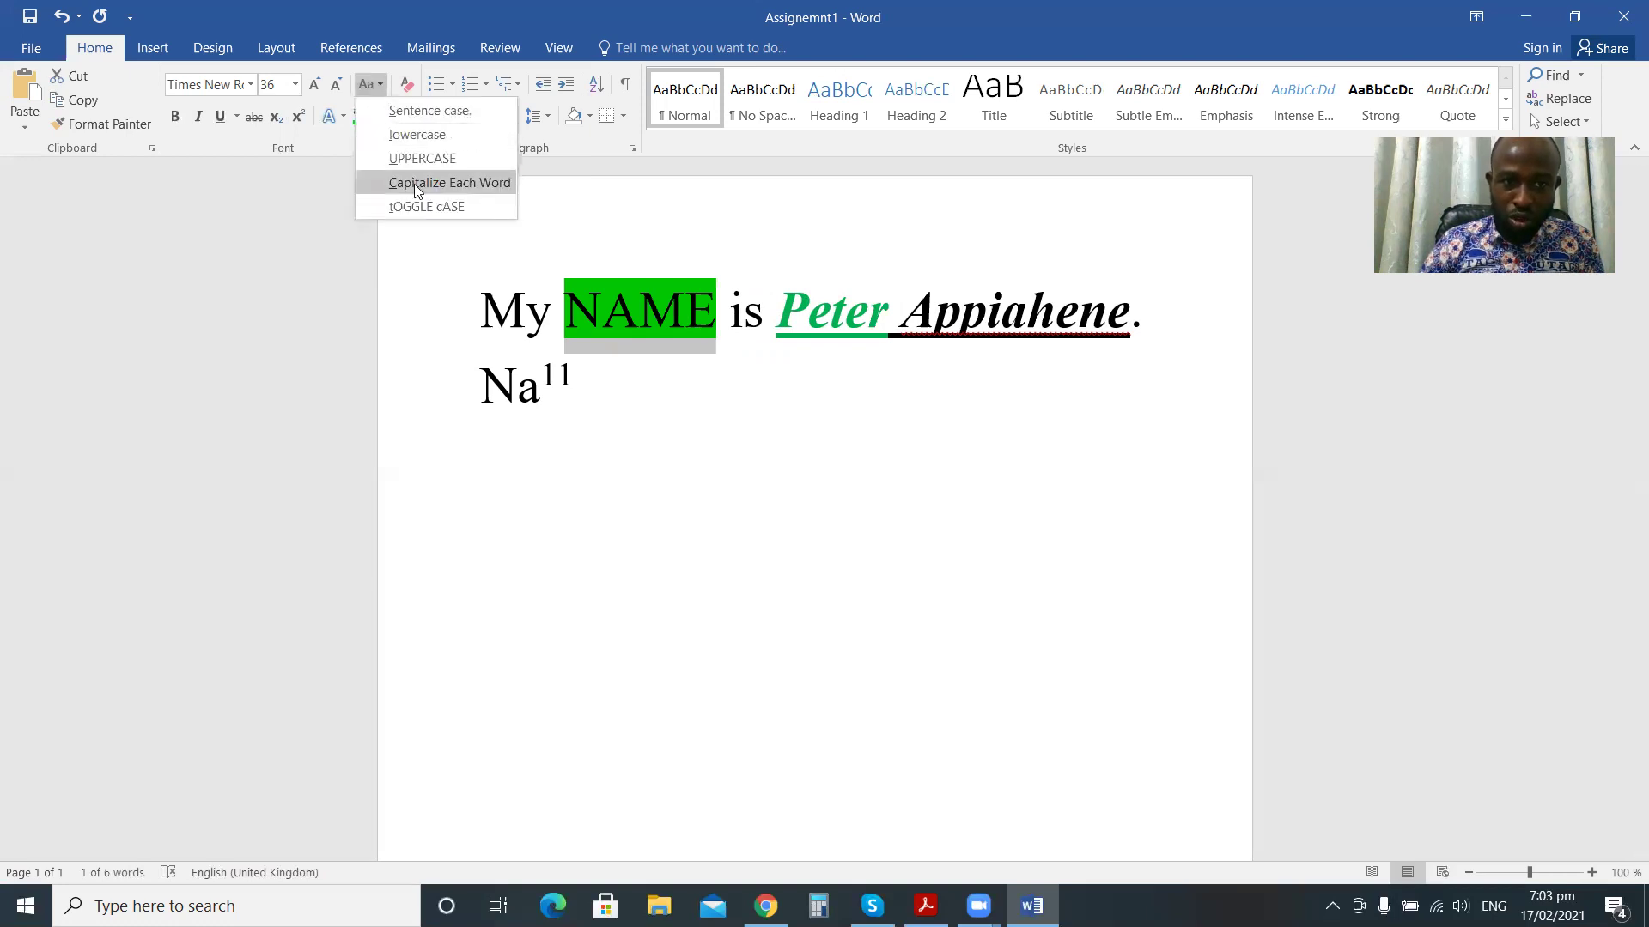
{"action": "left_click", "coordinate": [418, 135]}
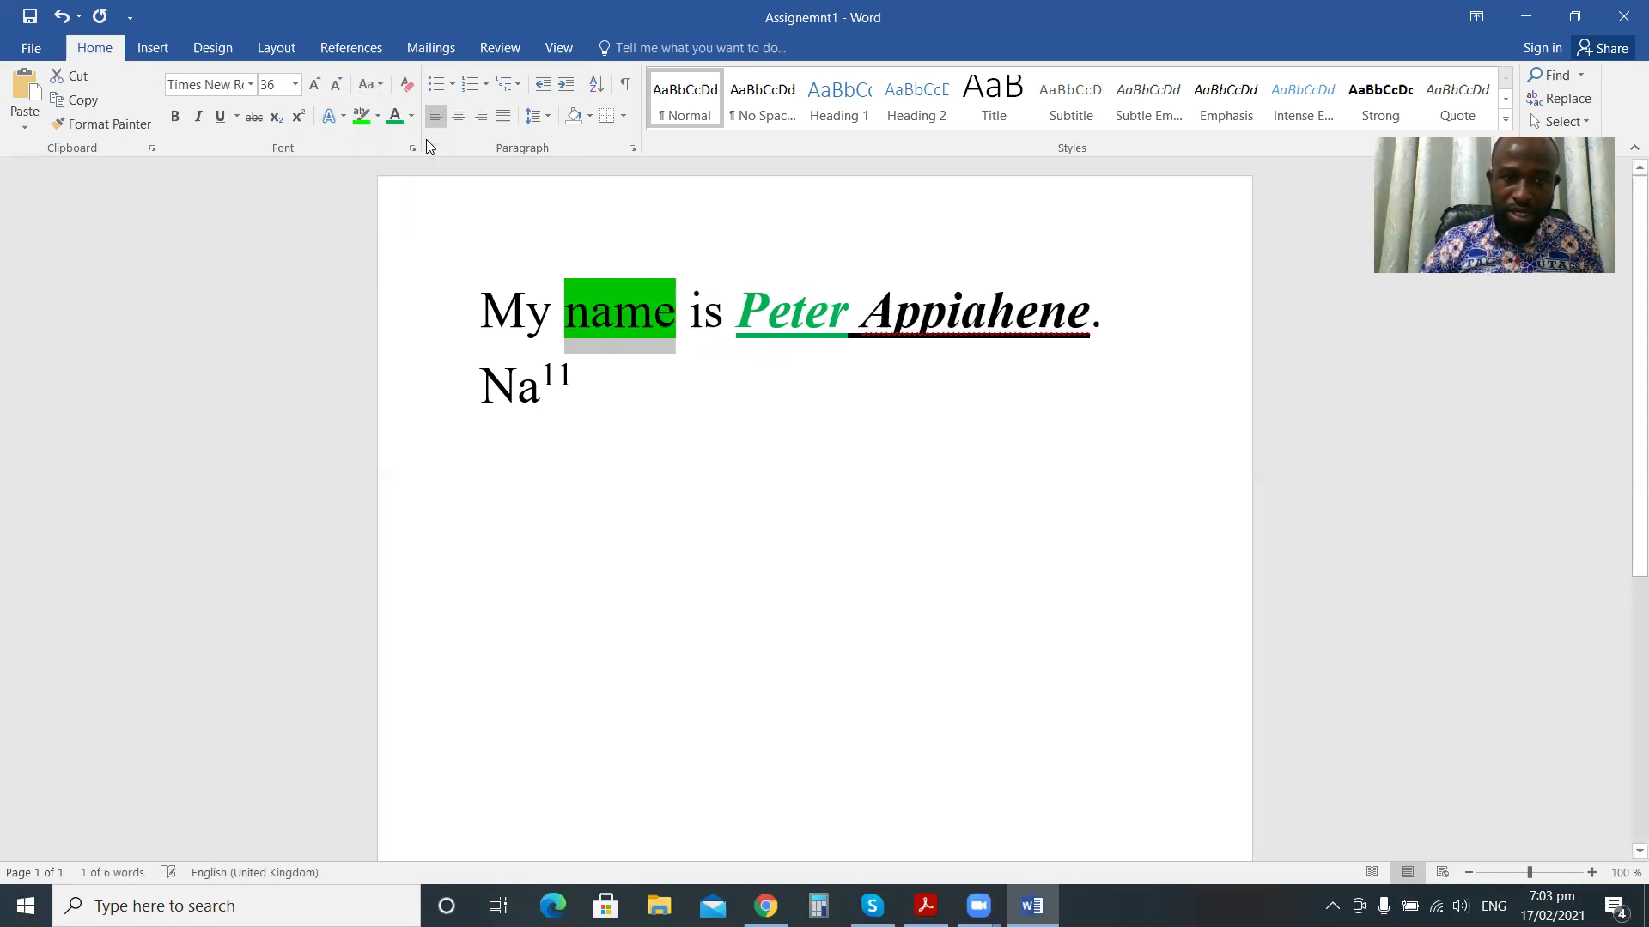
{"action": "left_click", "coordinate": [383, 88]}
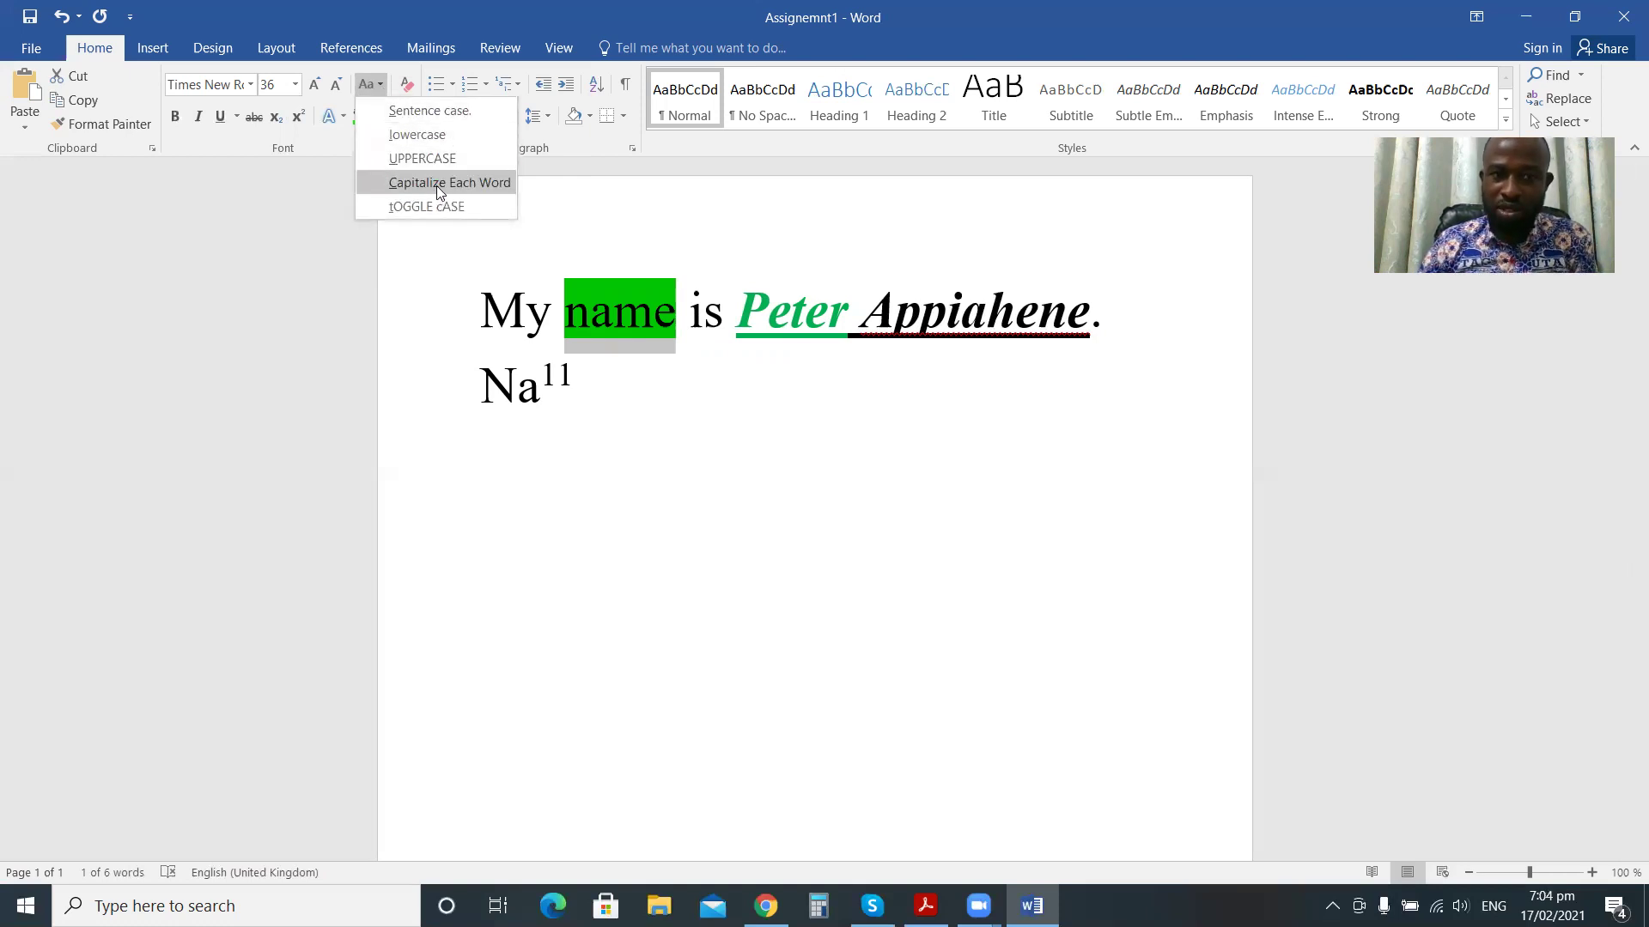
{"action": "left_click", "coordinate": [438, 249]}
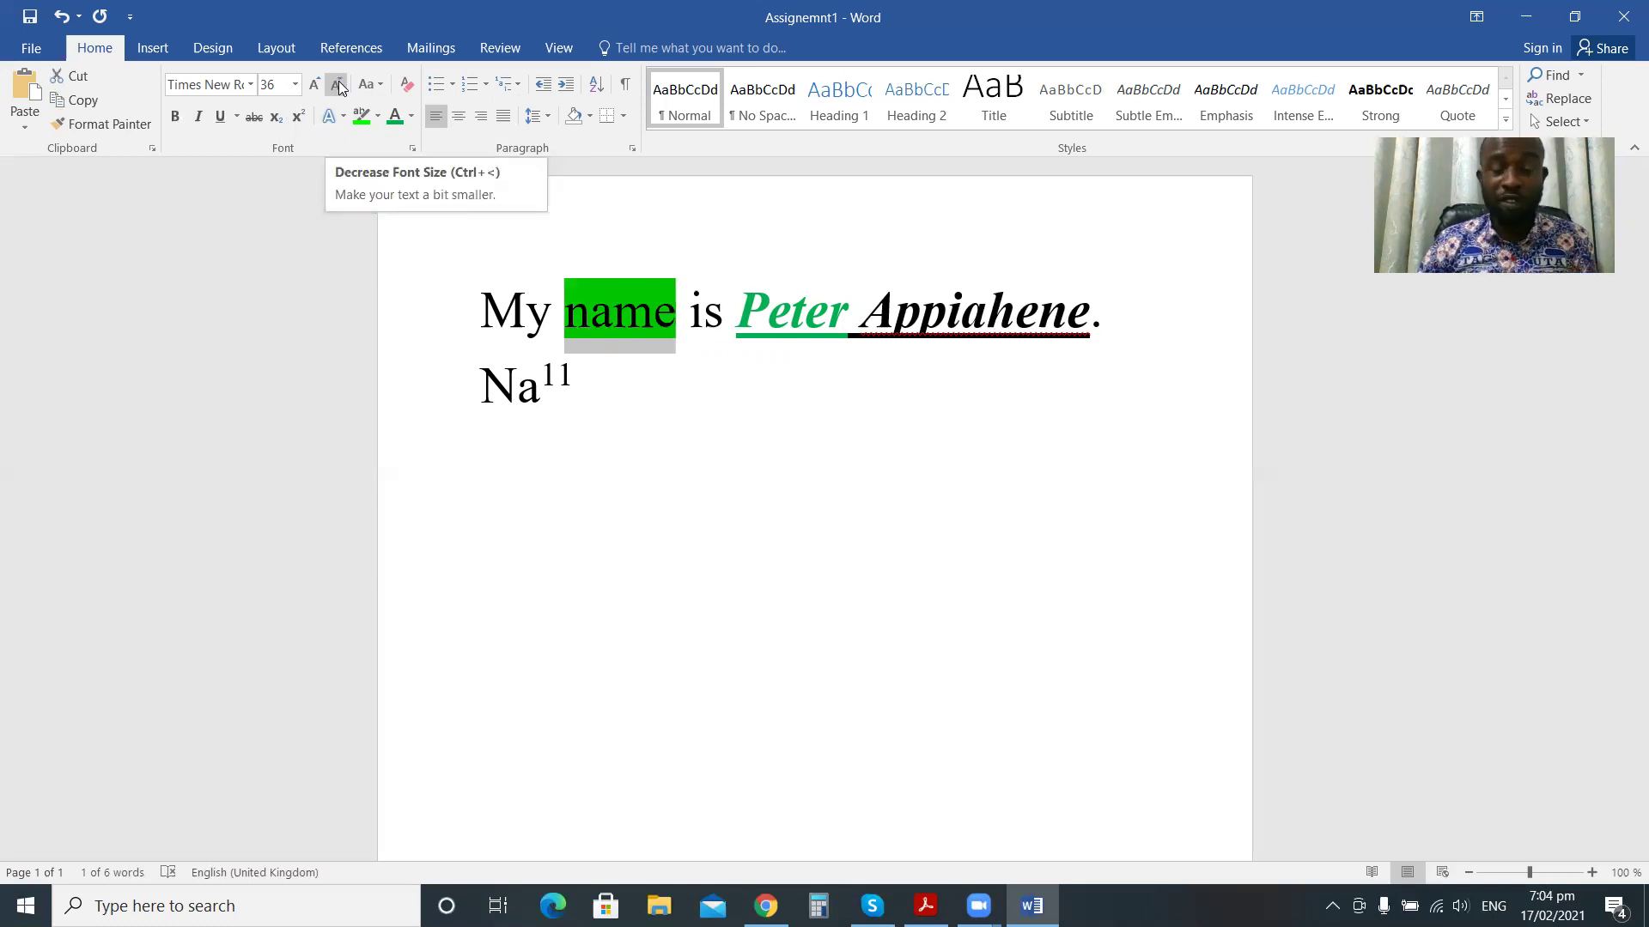
Shrink the presenter's full name and the full stop gradually to font size 14.
{"action": "left_click", "coordinate": [294, 84]}
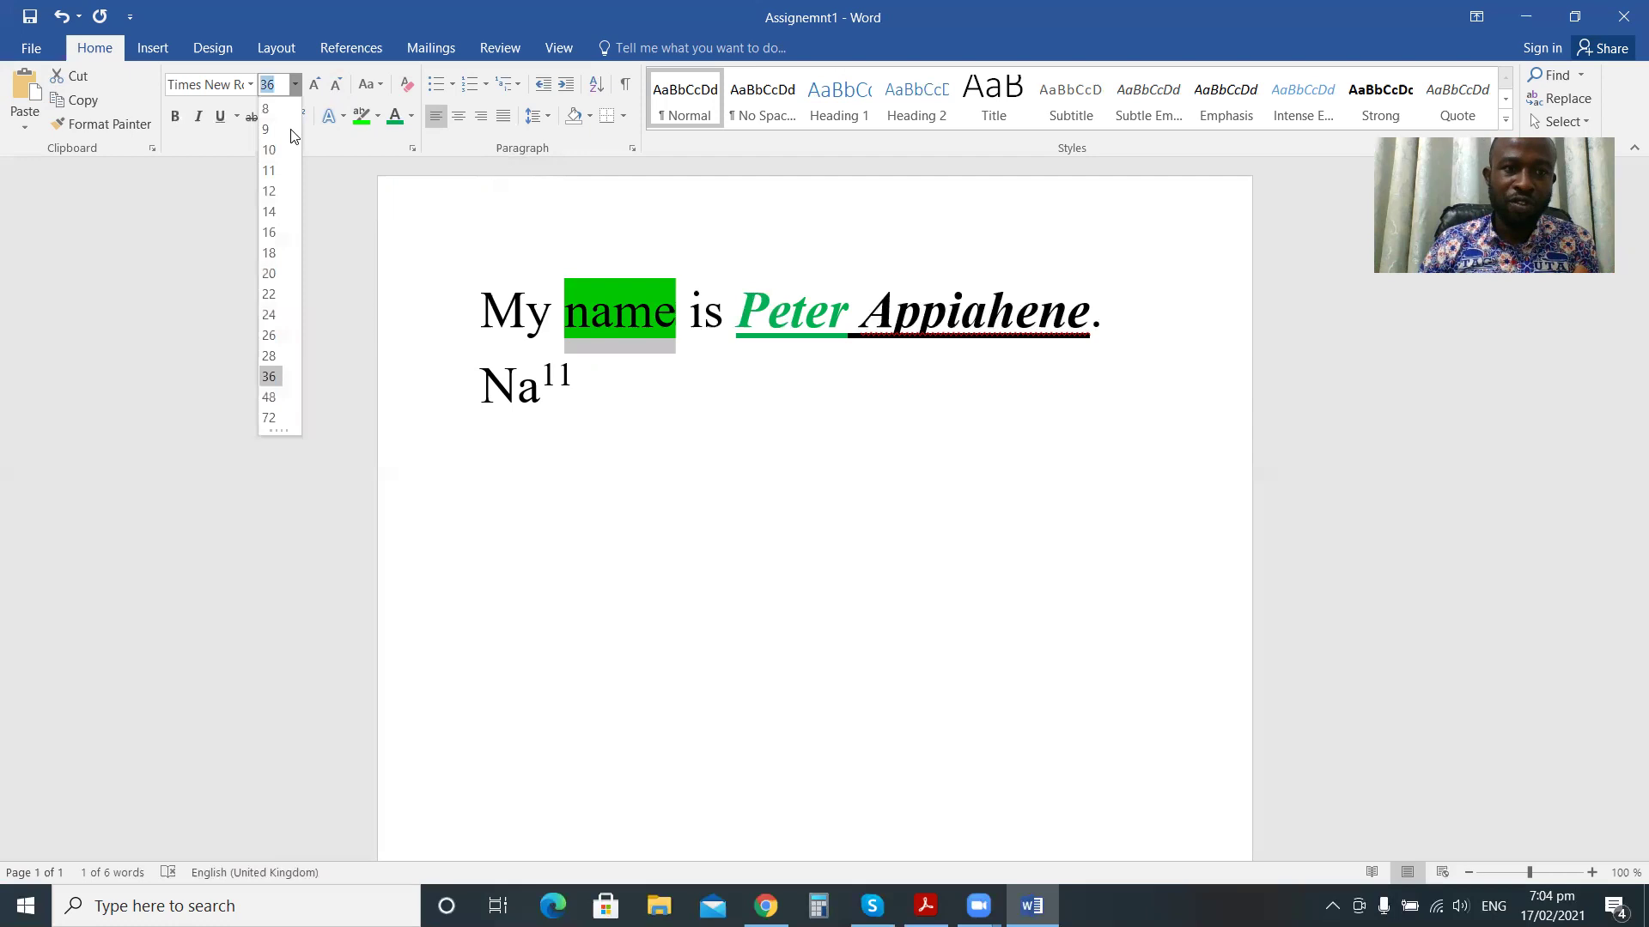
{"action": "left_click", "coordinate": [705, 421]}
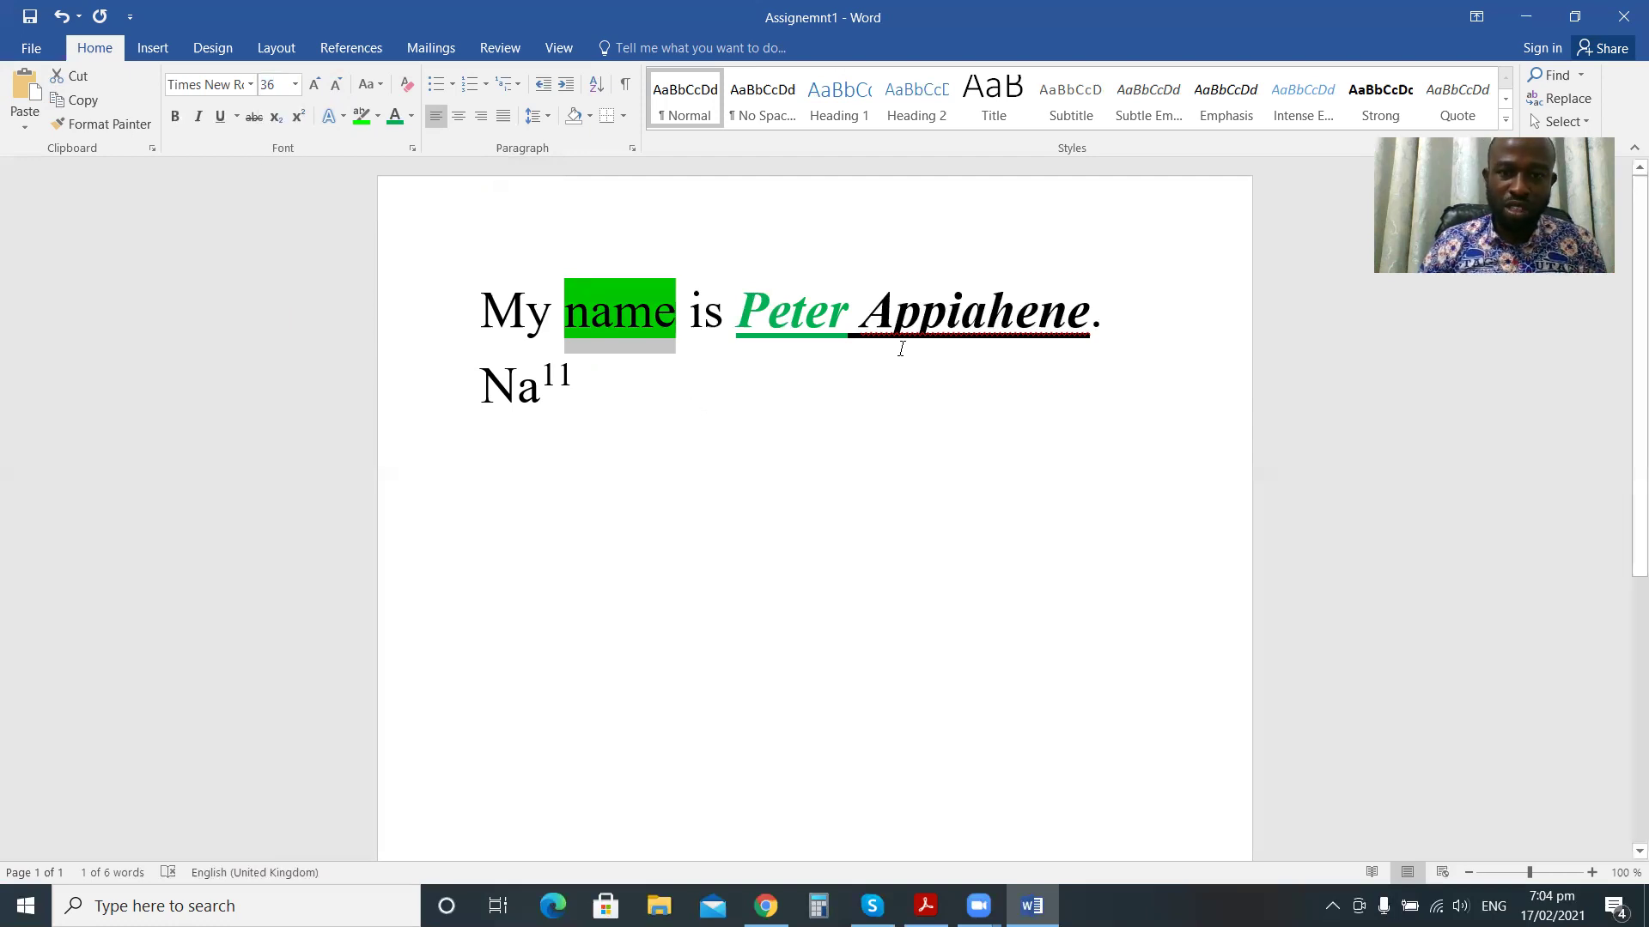
{"action": "left_click_drag", "start_coordinate": [777, 307], "coordinate": [1109, 313]}
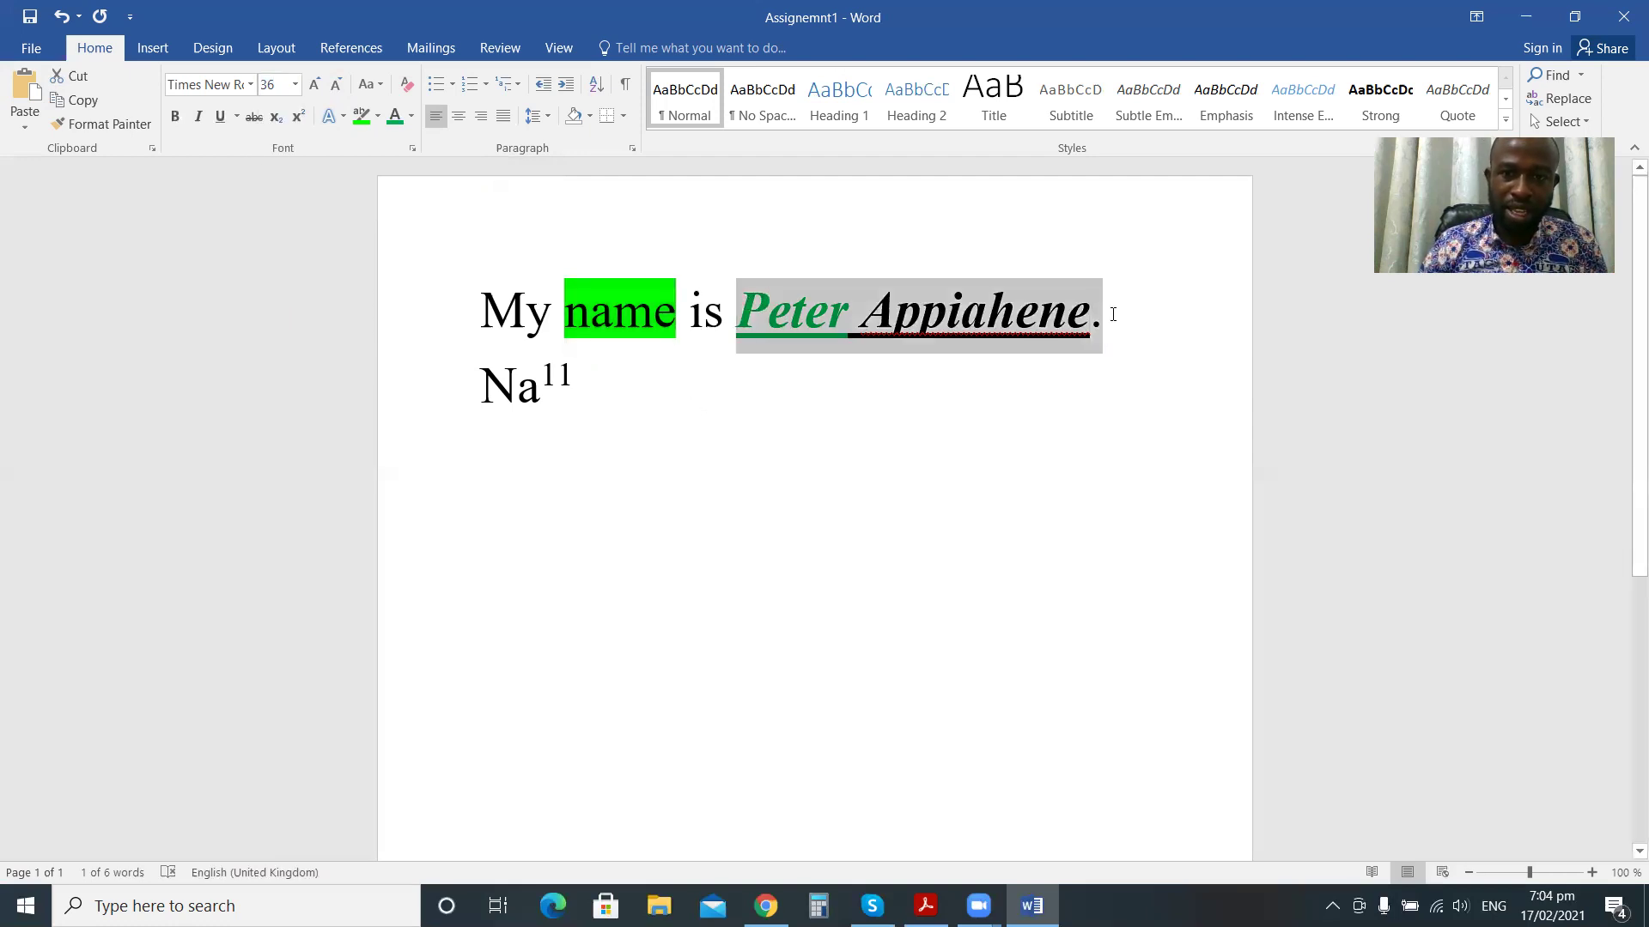
{"action": "left_click", "coordinate": [336, 86]}
{"action": "left_click", "coordinate": [337, 86]}
{"action": "left_click", "coordinate": [336, 86]}
{"action": "left_click", "coordinate": [336, 86]}
{"action": "left_click", "coordinate": [336, 85]}
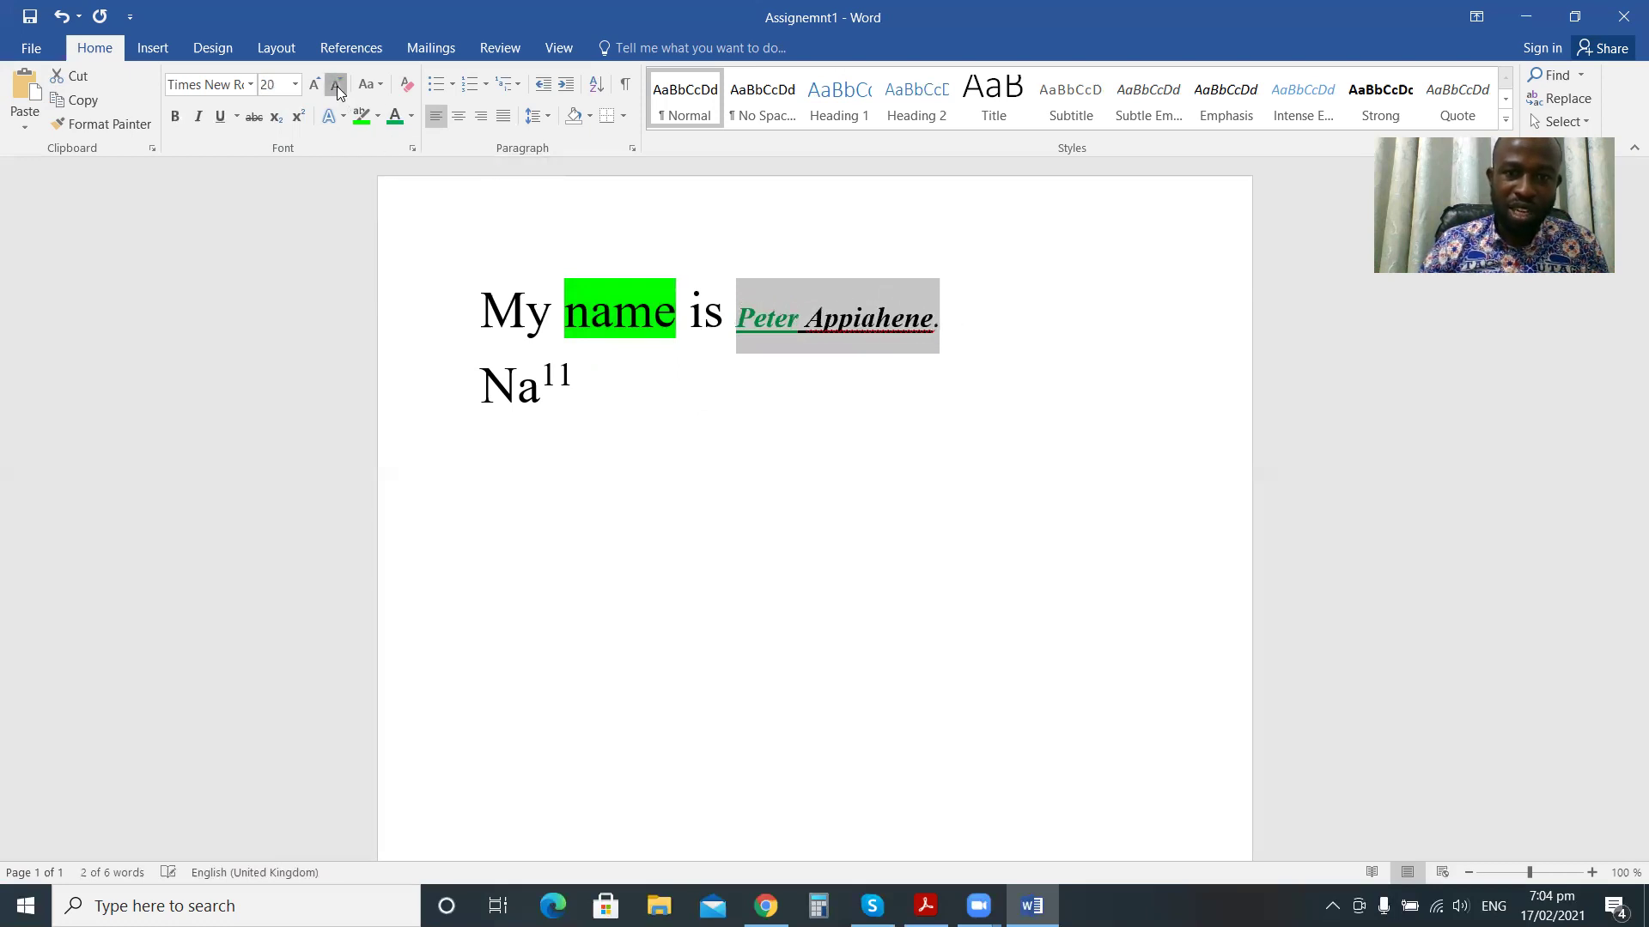
{"action": "left_click", "coordinate": [337, 86]}
{"action": "left_click", "coordinate": [337, 86]}
{"action": "left_click", "coordinate": [336, 86]}
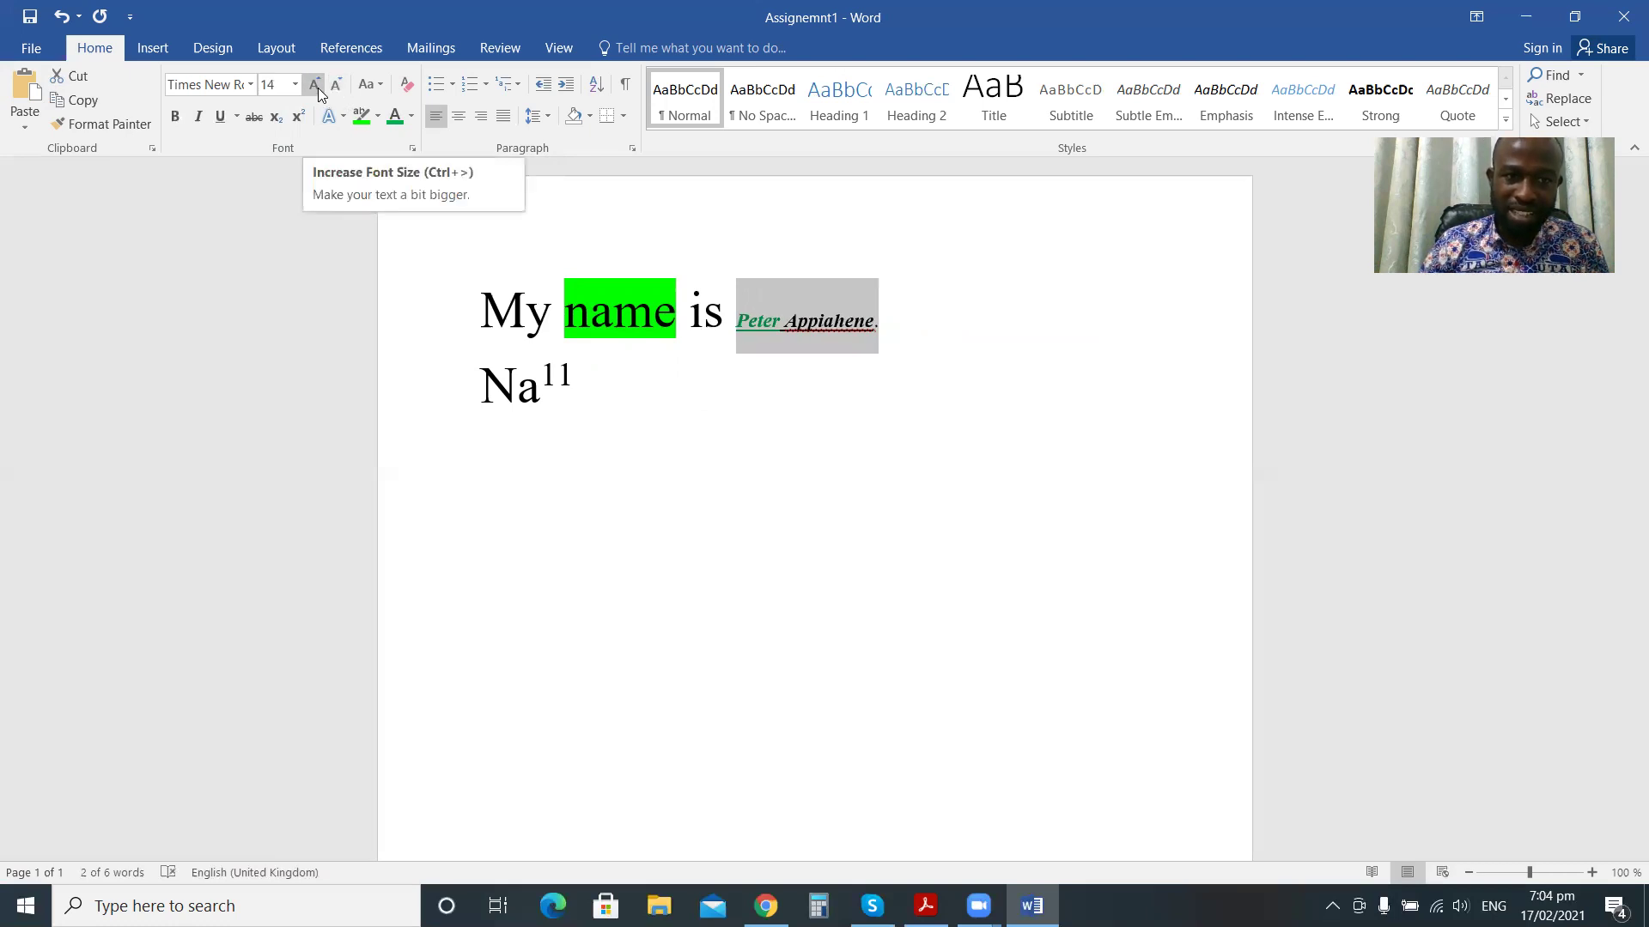
Enlarge the selected full name gradually to font size 28.
{"action": "left_click", "coordinate": [314, 84]}
{"action": "left_click", "coordinate": [314, 84]}
{"action": "left_click", "coordinate": [315, 84]}
{"action": "left_click", "coordinate": [314, 84]}
{"action": "left_click", "coordinate": [314, 84]}
{"action": "left_click", "coordinate": [314, 84]}
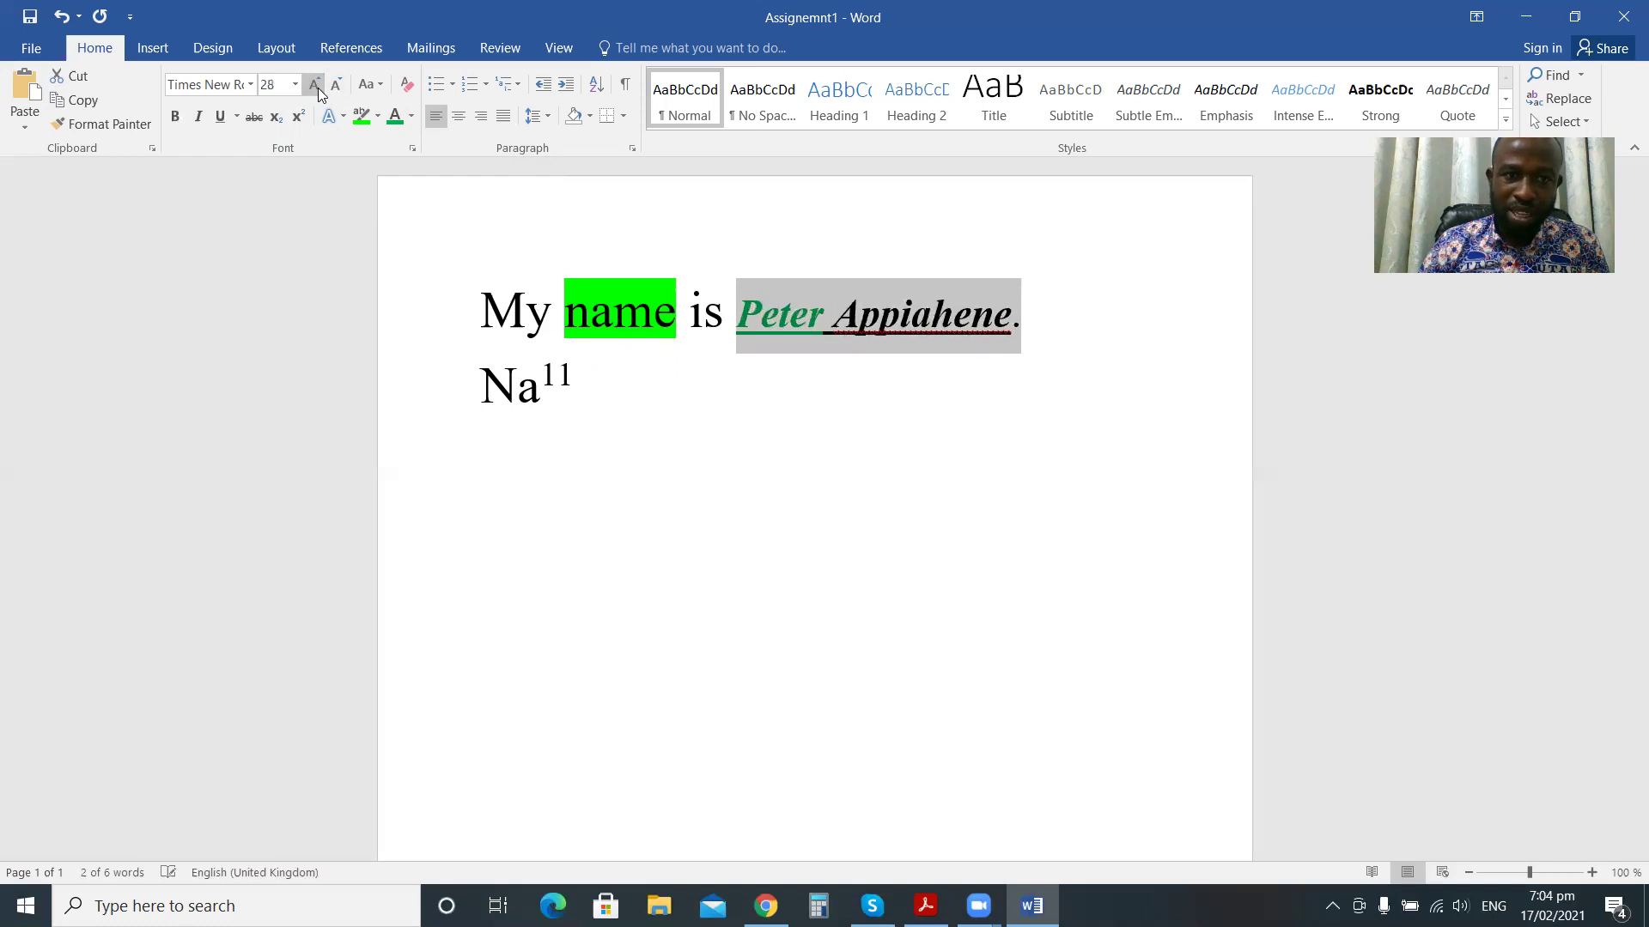
Enlarge the selected full name gradually to font size 110 and reduce it again to 28.
{"action": "left_click", "coordinate": [314, 84]}
{"action": "left_click", "coordinate": [314, 84]}
{"action": "left_click", "coordinate": [314, 84]}
{"action": "left_click", "coordinate": [314, 84]}
{"action": "left_click", "coordinate": [314, 85]}
{"action": "left_click", "coordinate": [314, 84]}
{"action": "left_click", "coordinate": [315, 84]}
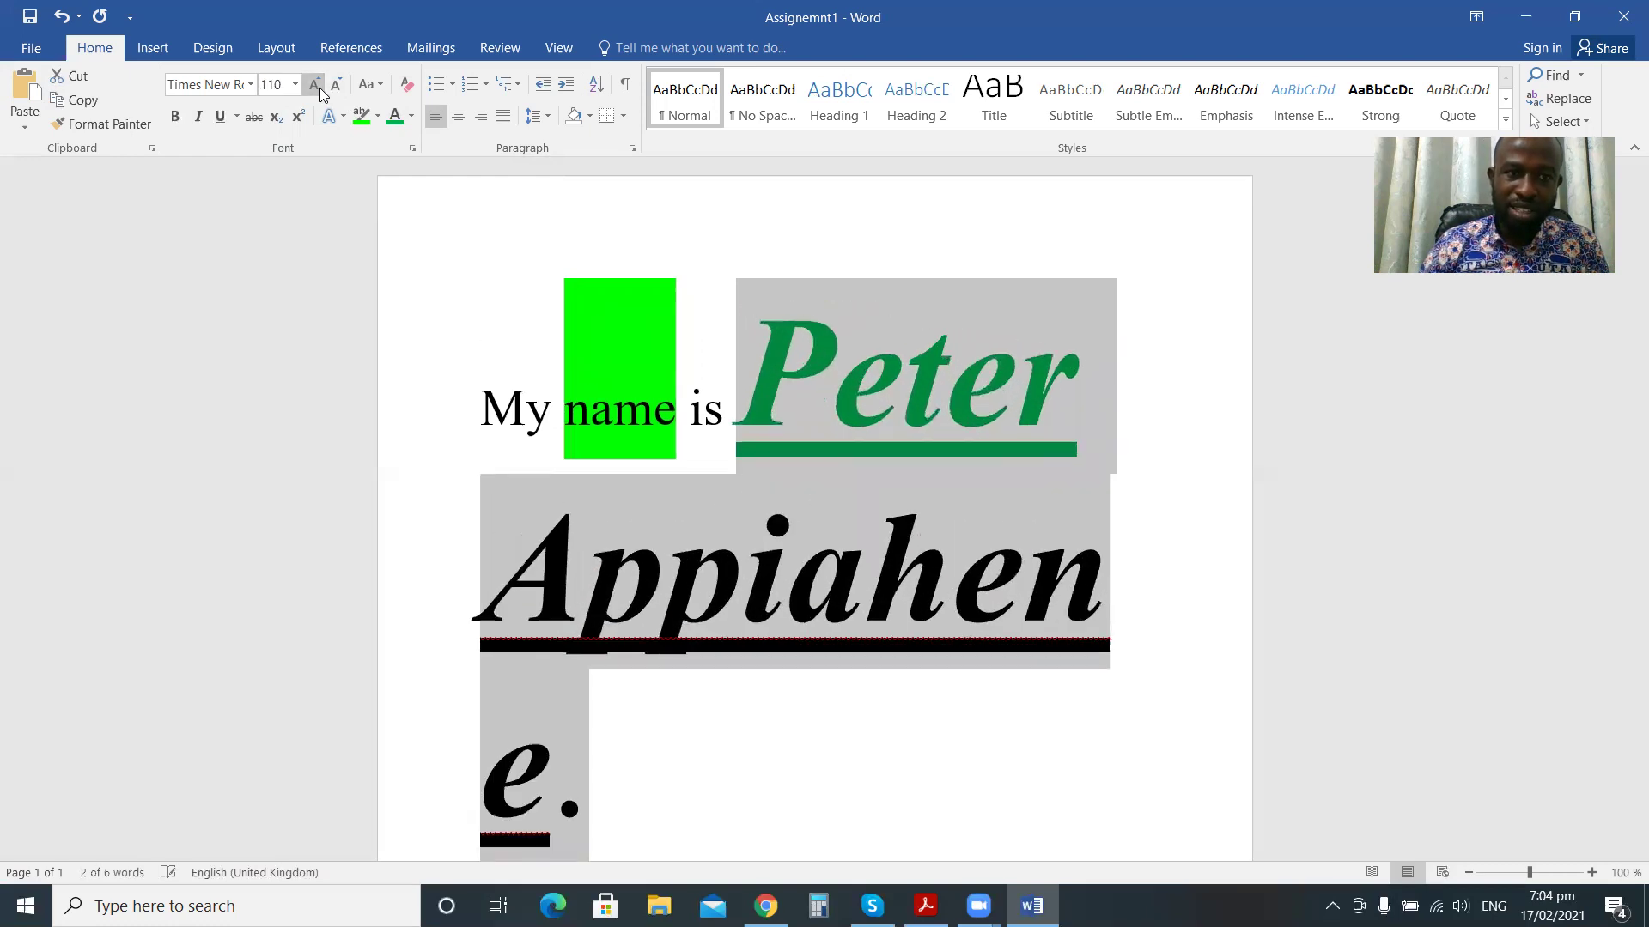
{"action": "left_click", "coordinate": [335, 86]}
{"action": "left_click", "coordinate": [335, 86]}
{"action": "left_click", "coordinate": [335, 86]}
{"action": "left_click", "coordinate": [335, 86]}
{"action": "left_click", "coordinate": [335, 86]}
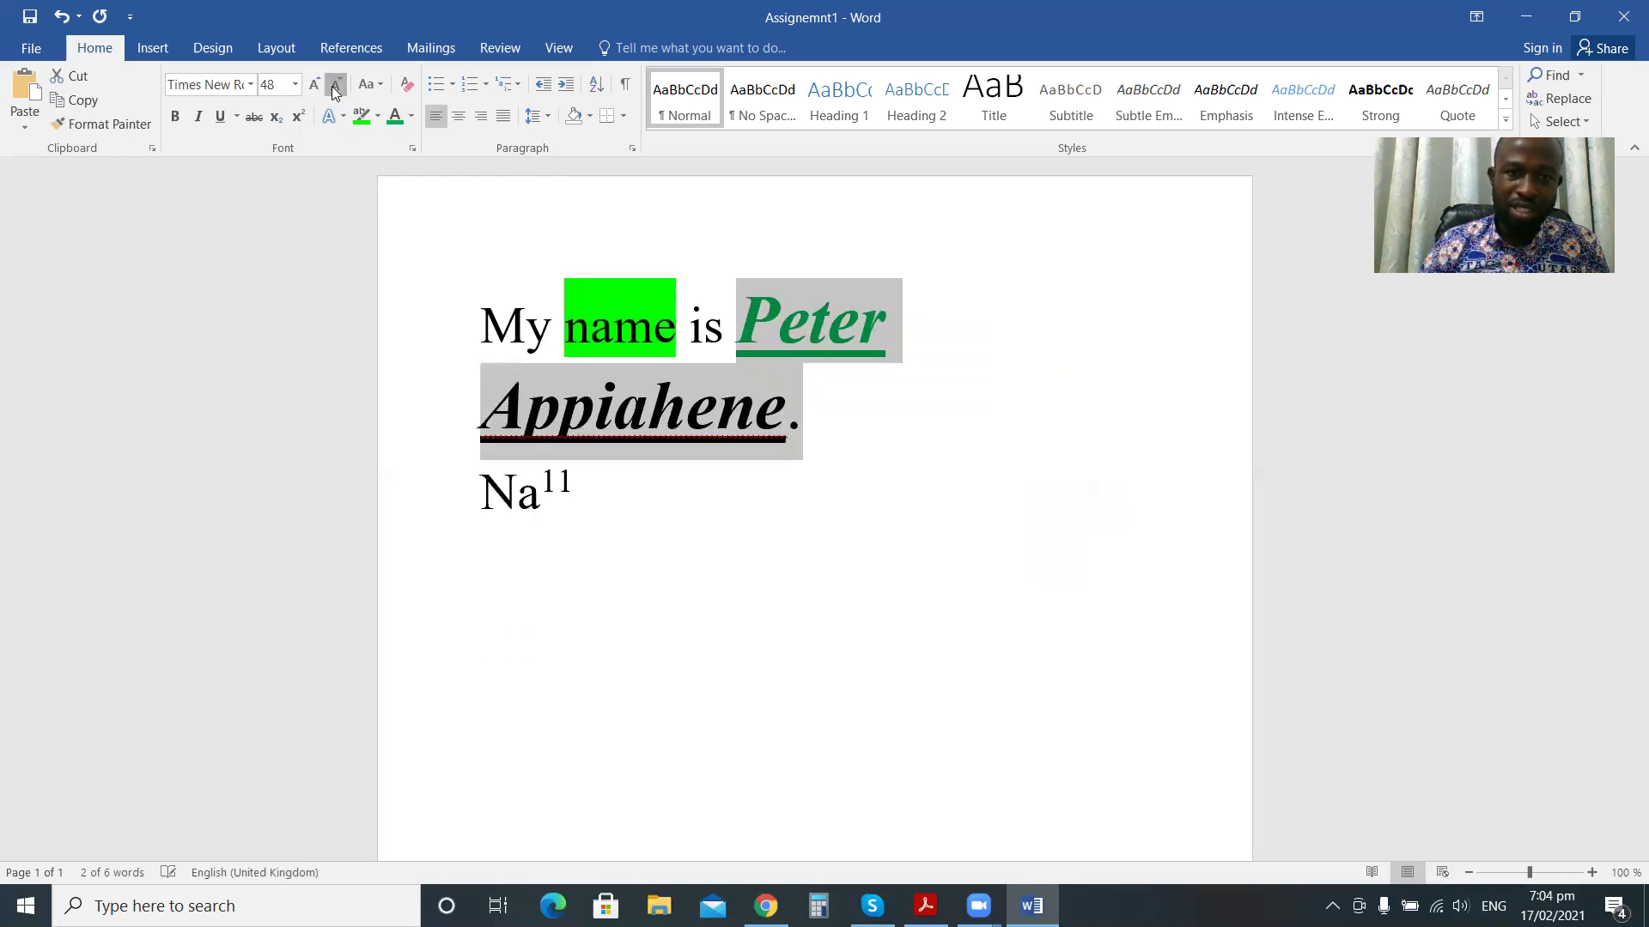
{"action": "left_click", "coordinate": [335, 85]}
{"action": "left_click", "coordinate": [334, 86]}
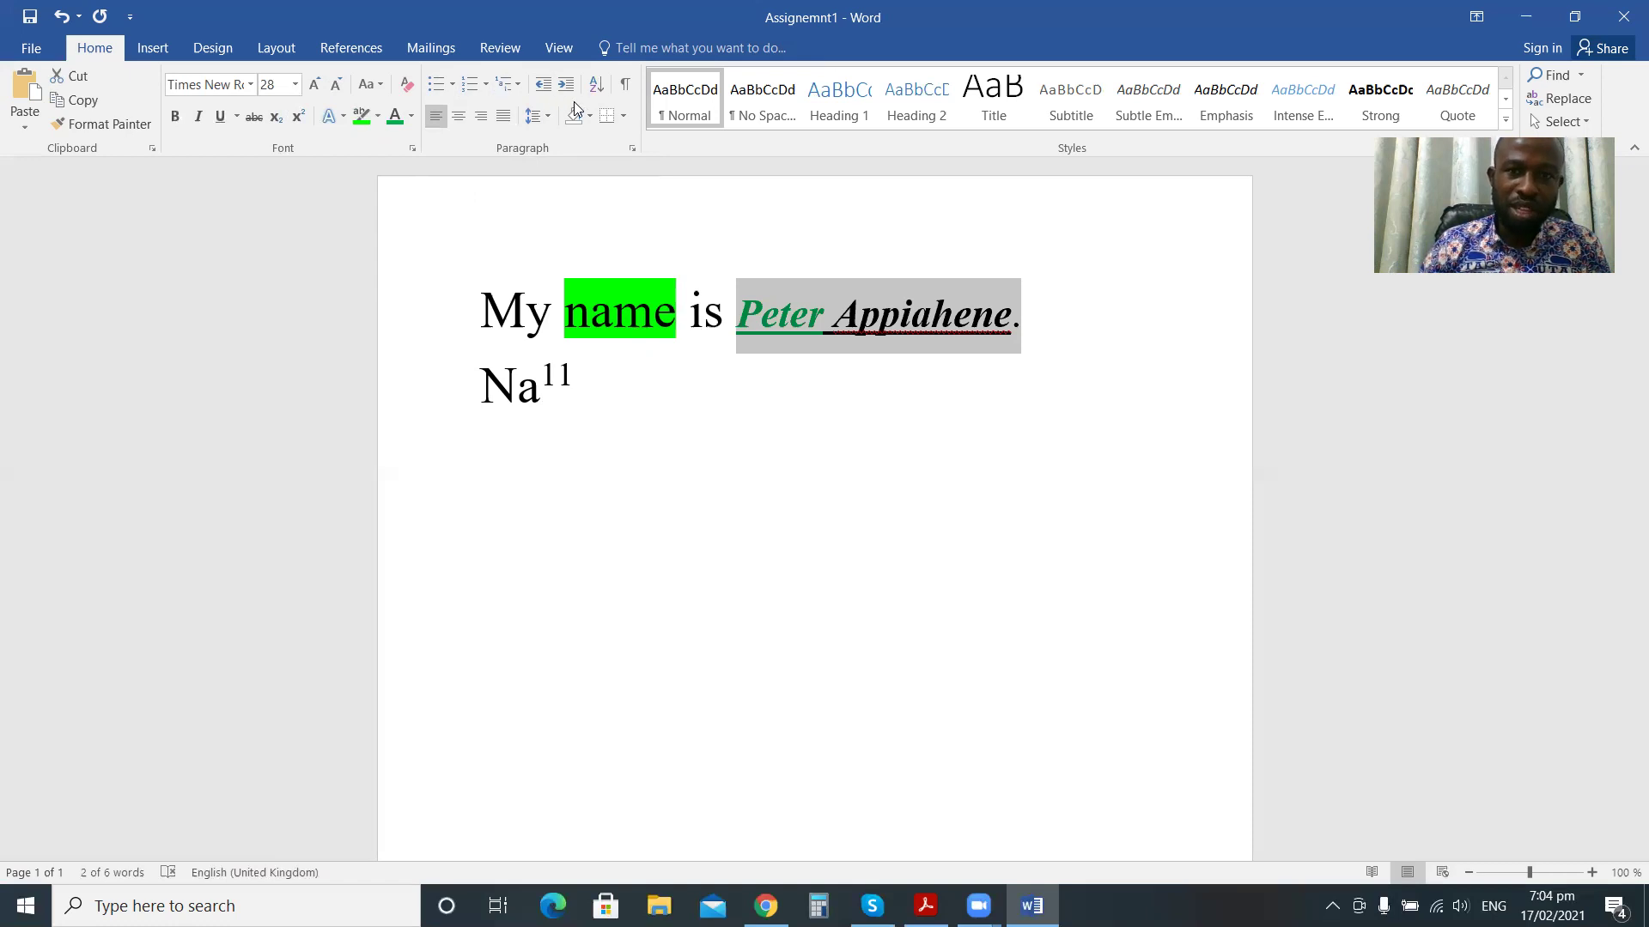
Show the commands for inserting objects such as tables, pictures and charts.
{"action": "left_click", "coordinate": [151, 51]}
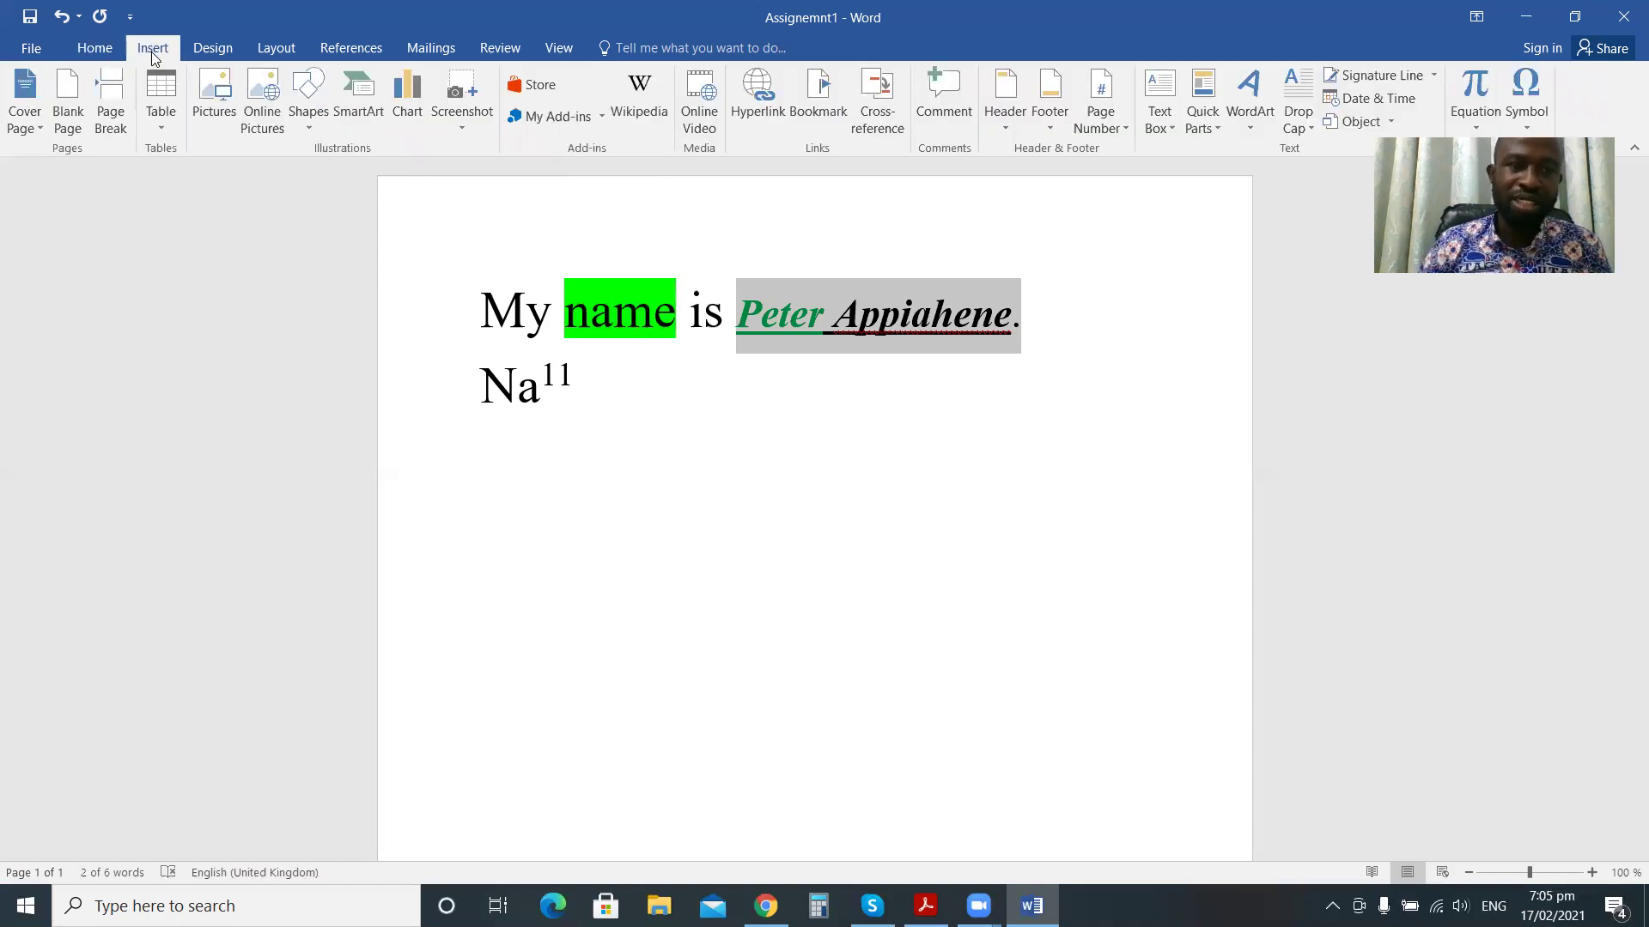